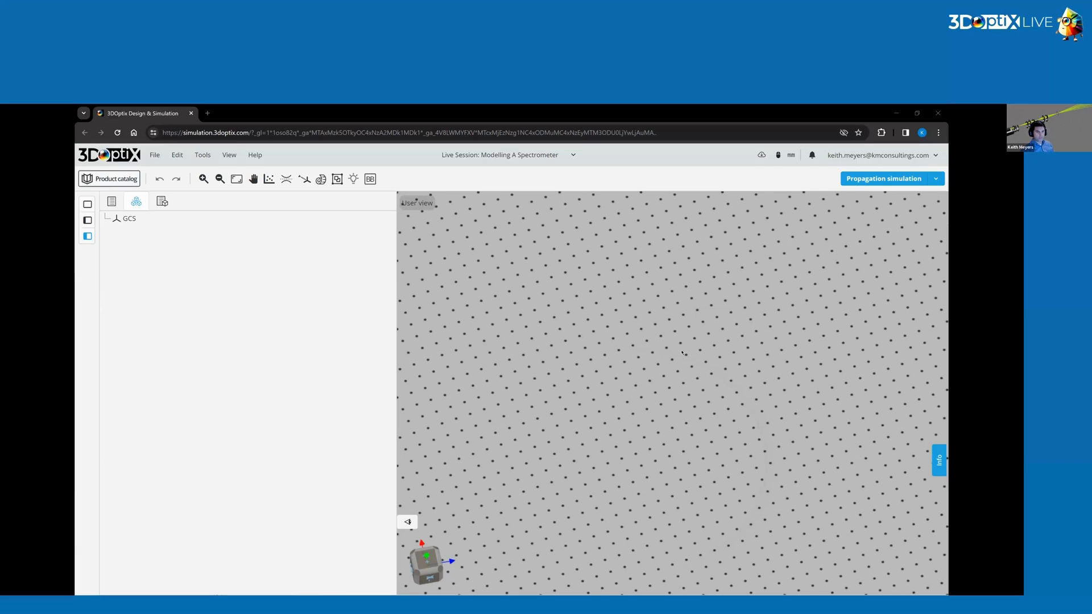
# Add a user-defined light source to the scene and label it Alignment Source.
pyautogui.moveTo(551, 395); pyautogui.dragTo(533, 405)
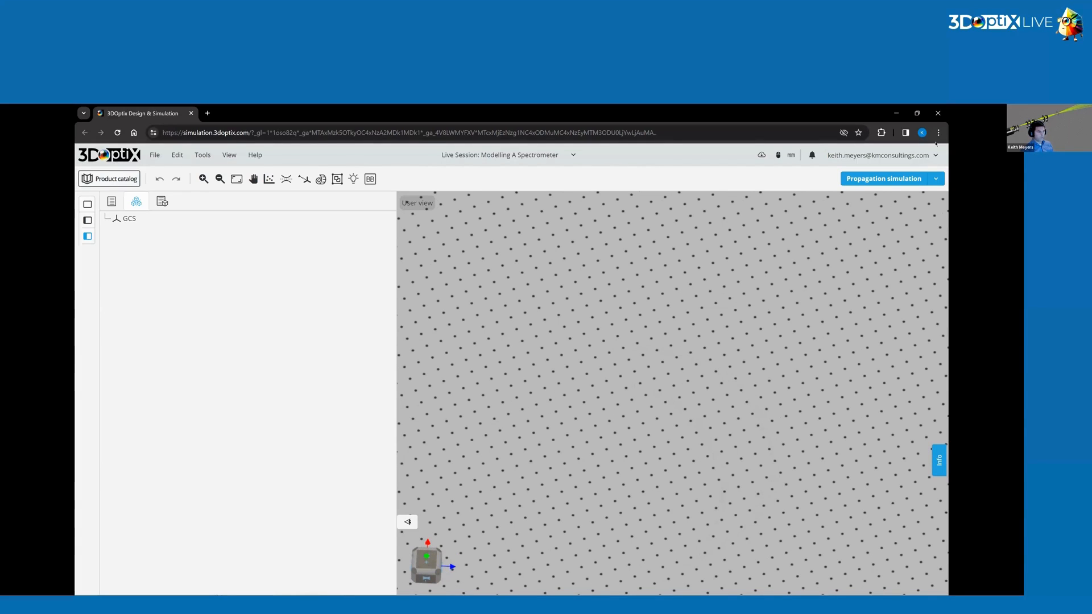
pyautogui.rightClick(680, 370)
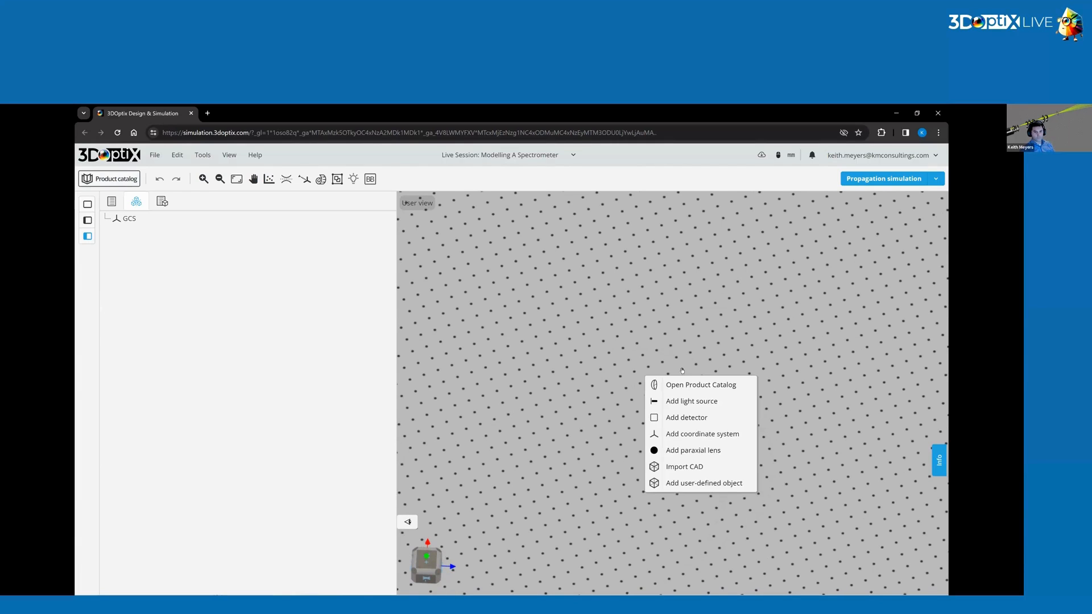
pyautogui.click(698, 402)
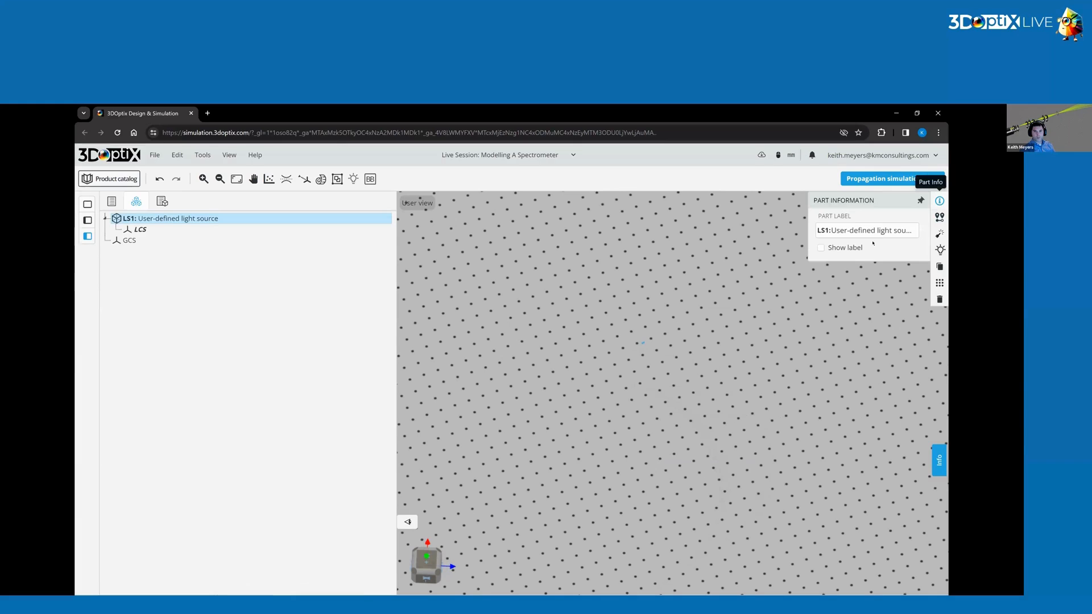
pyautogui.click(858, 226)
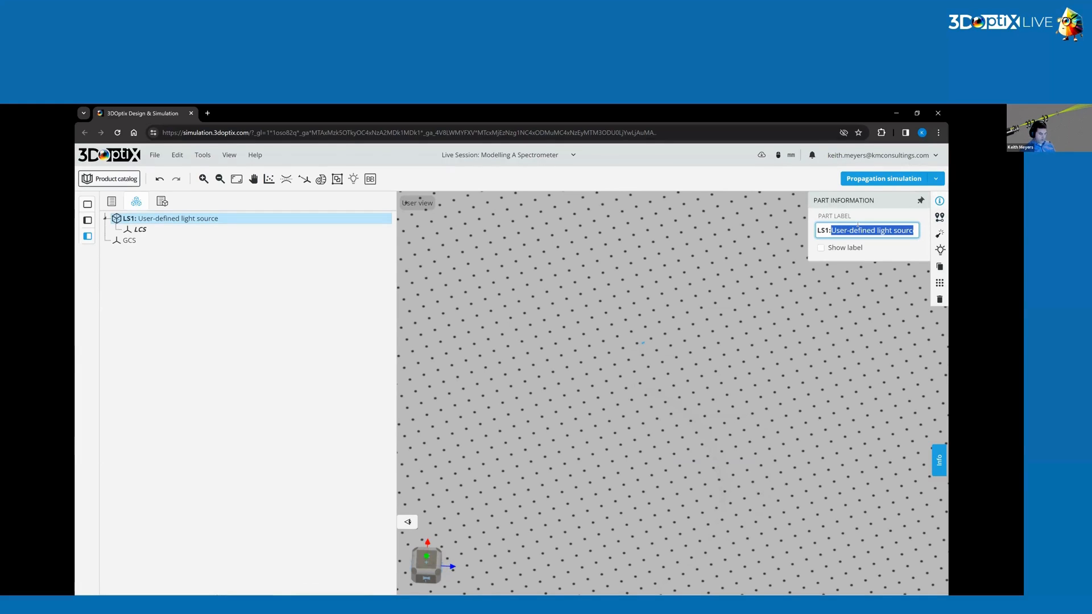
pyautogui.write('Alignment Source')
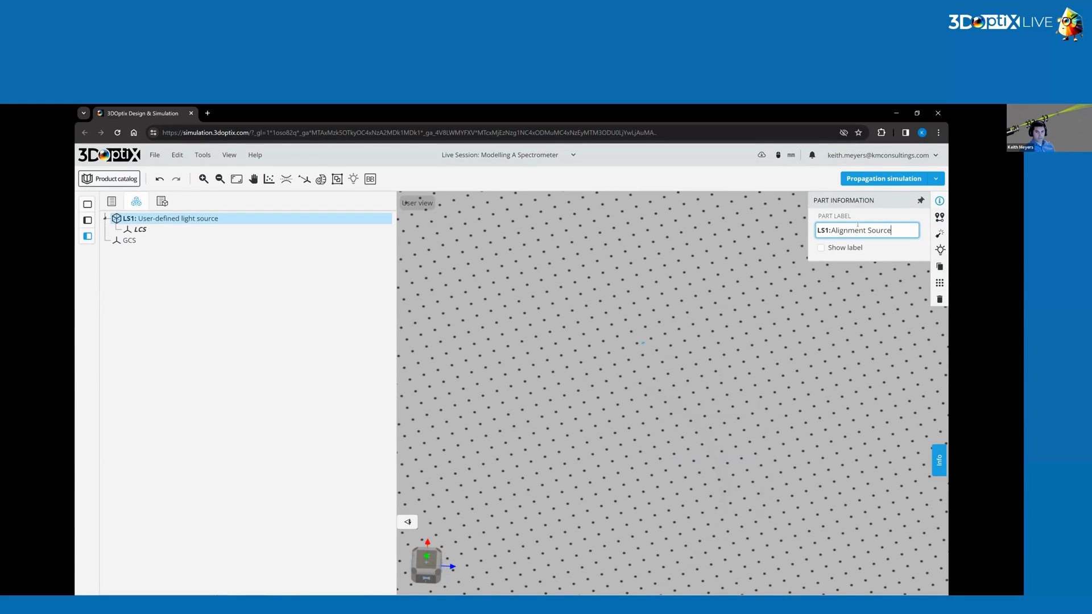
pyautogui.press('Return')
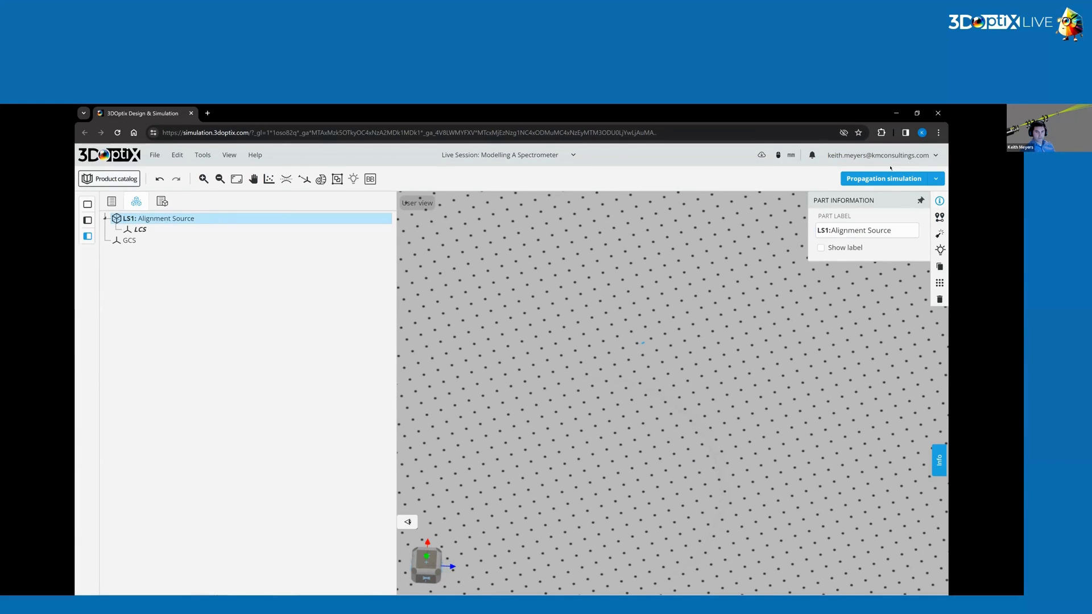
# Position the Alignment Source at X 0 mm and Z 0 mm.
pyautogui.click(939, 217)
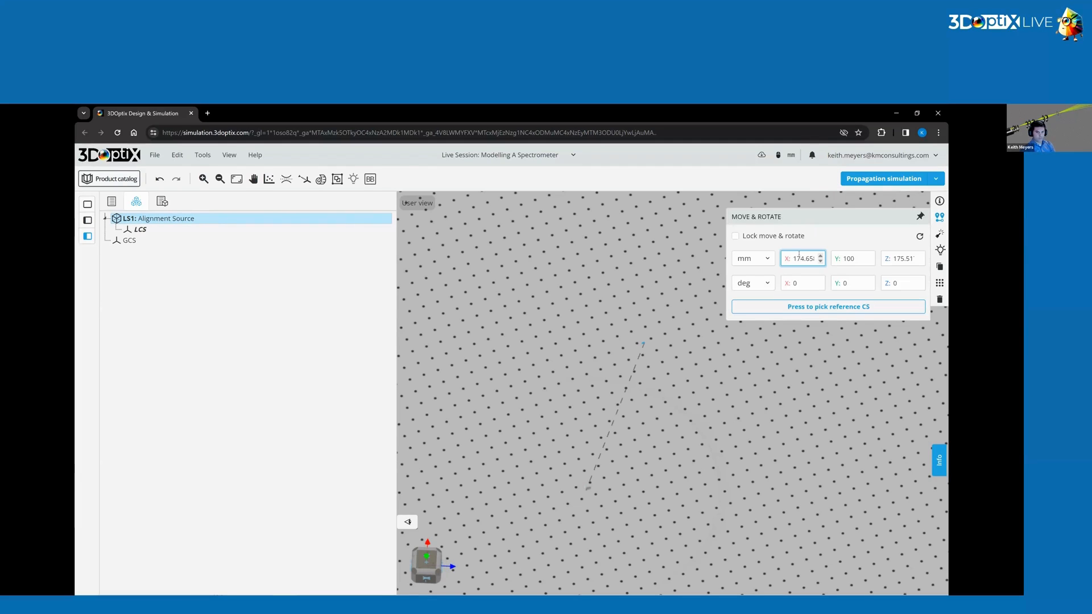
pyautogui.write('0')
pyautogui.doubleClick(905, 261)
pyautogui.write('0')
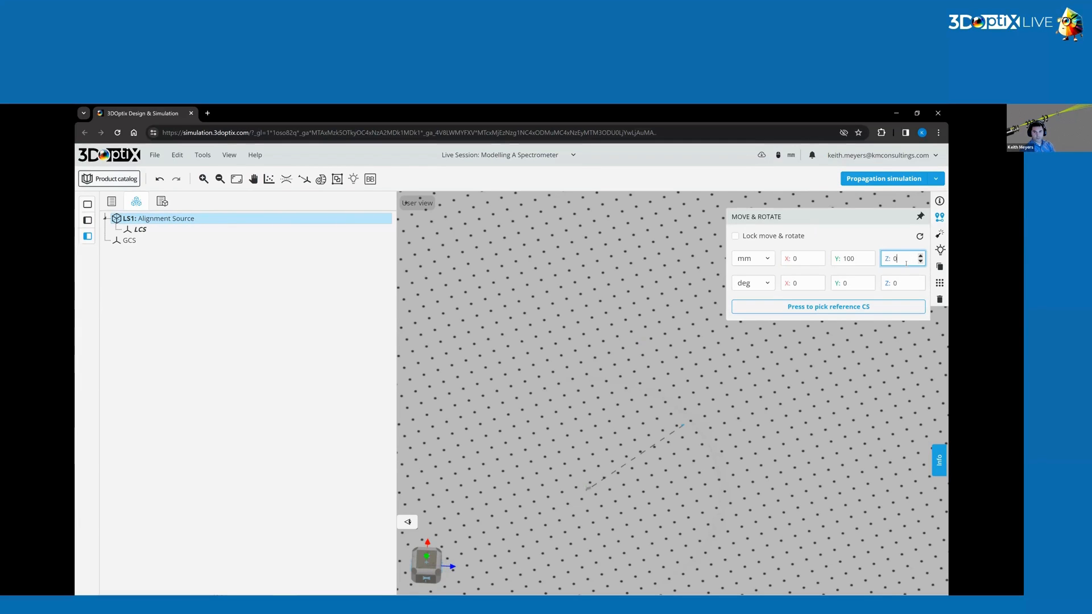
pyautogui.press('Return')
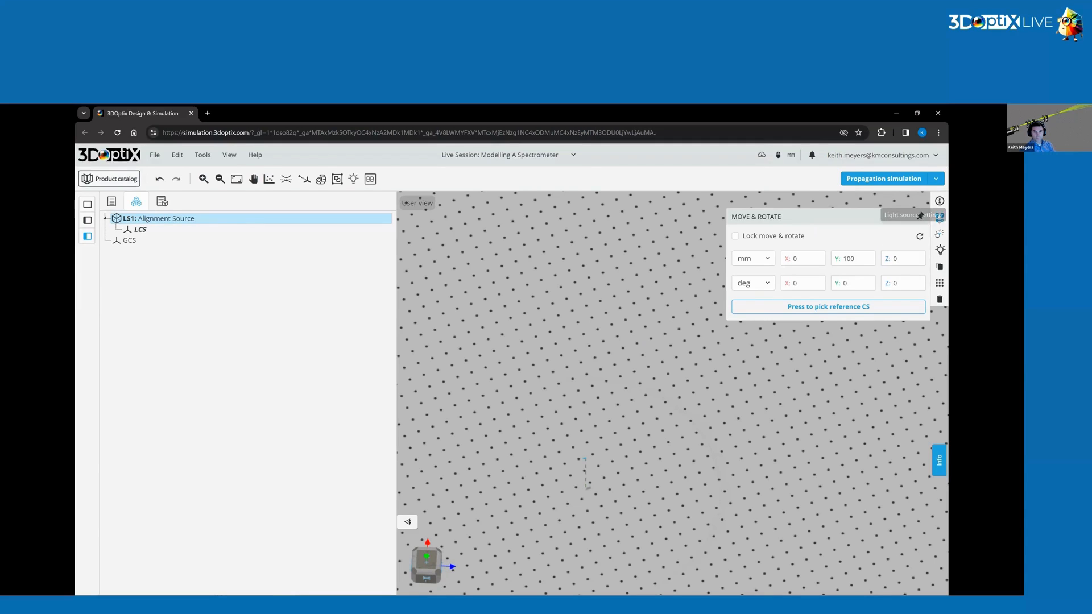
# Set the Alignment Source's ray color to red (RGB 255, 0, 0).
pyautogui.click(939, 233)
pyautogui.click(819, 291)
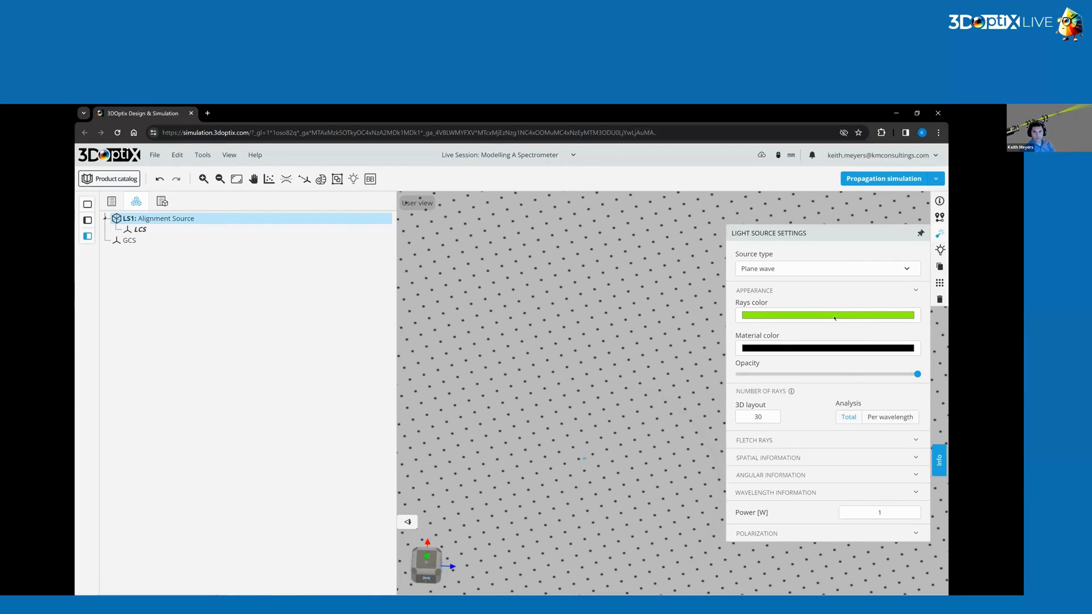
pyautogui.click(825, 315)
pyautogui.click(833, 395)
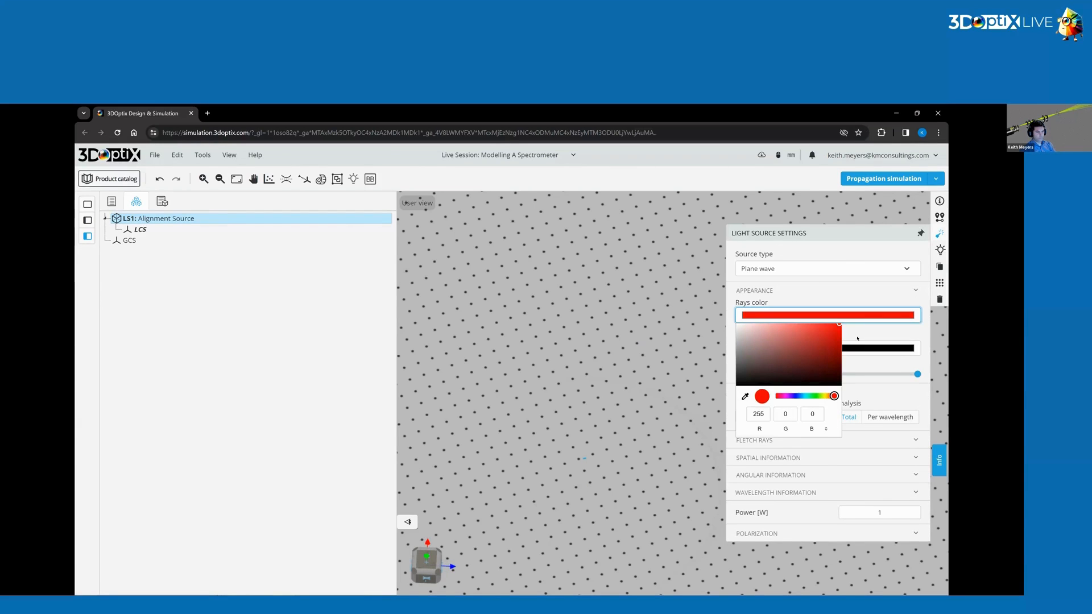
pyautogui.click(885, 341)
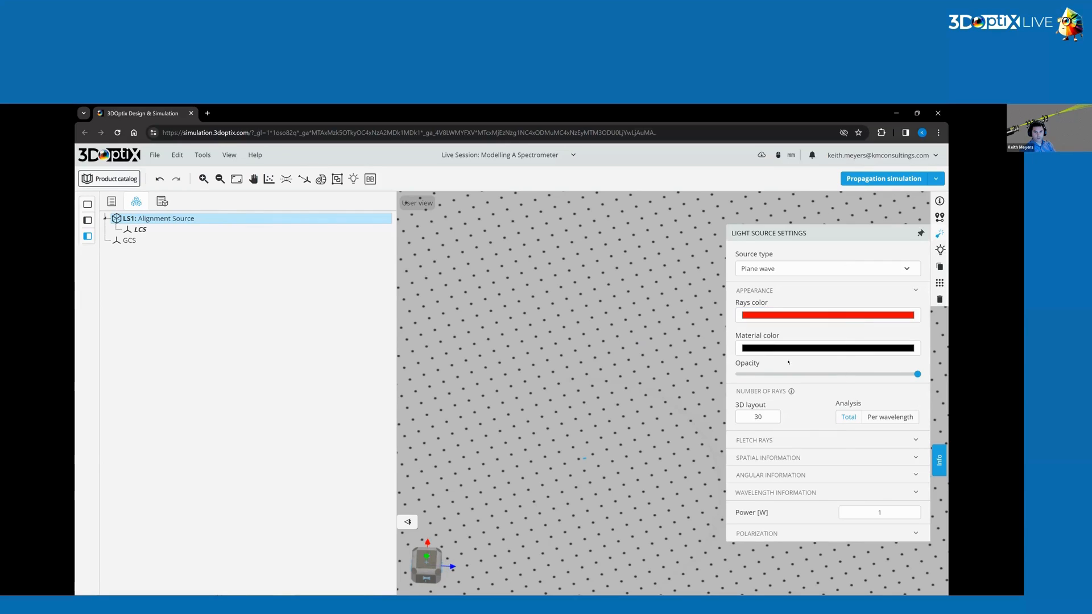
# Set the number of 3D layout rays to 200.
pyautogui.doubleClick(757, 417)
pyautogui.write('2000')
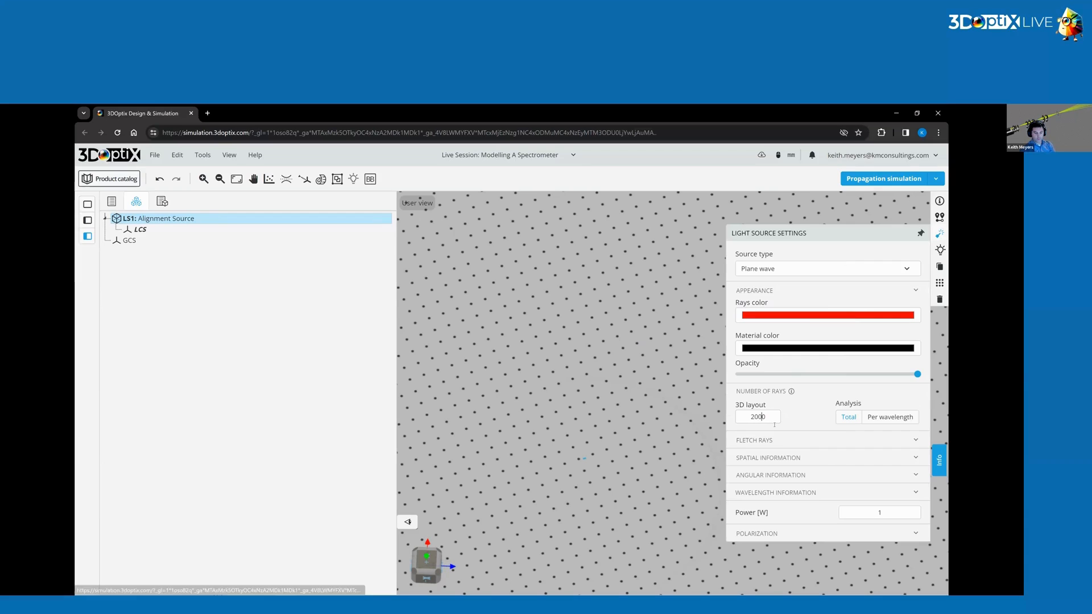
pyautogui.press('BackSpace')
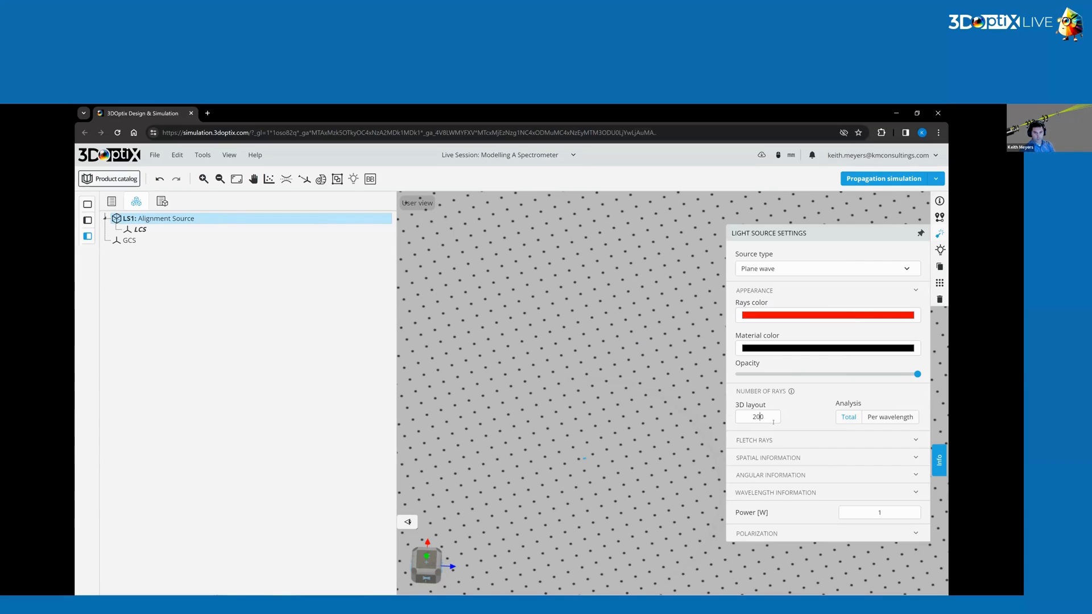
# Edit the source's wavelength settings and set the primary wavelength to 400 nm.
pyautogui.click(768, 458)
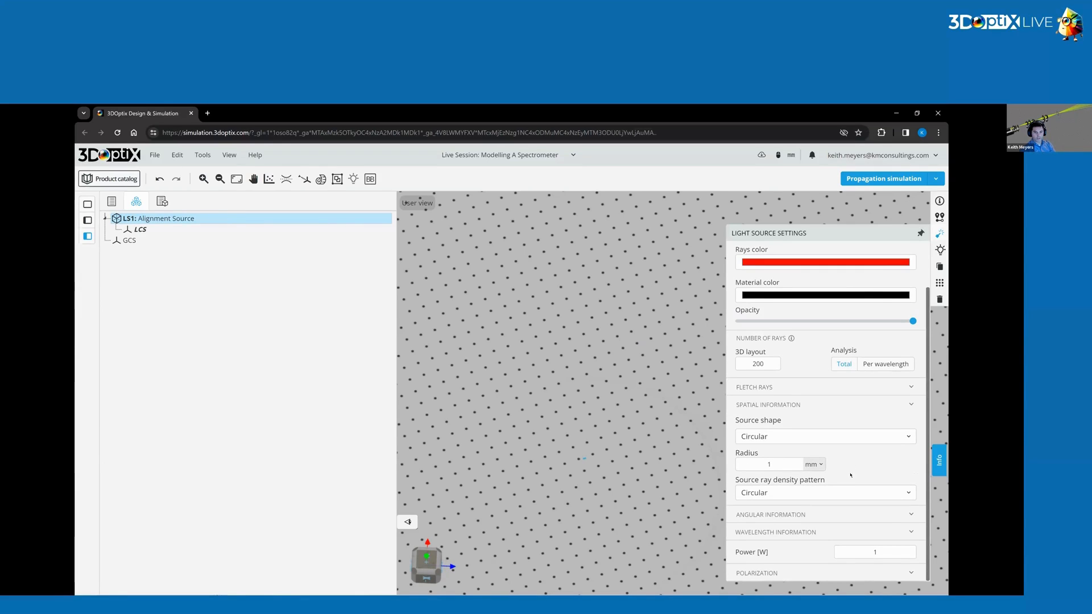
pyautogui.click(775, 532)
pyautogui.scroll(-2, 814, 398)
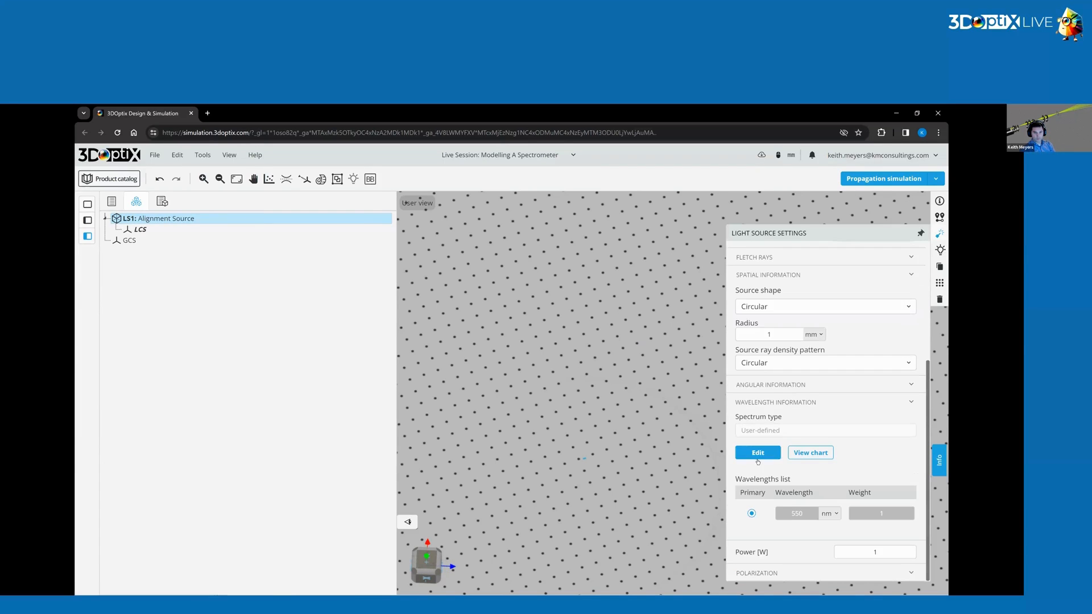
pyautogui.click(758, 452)
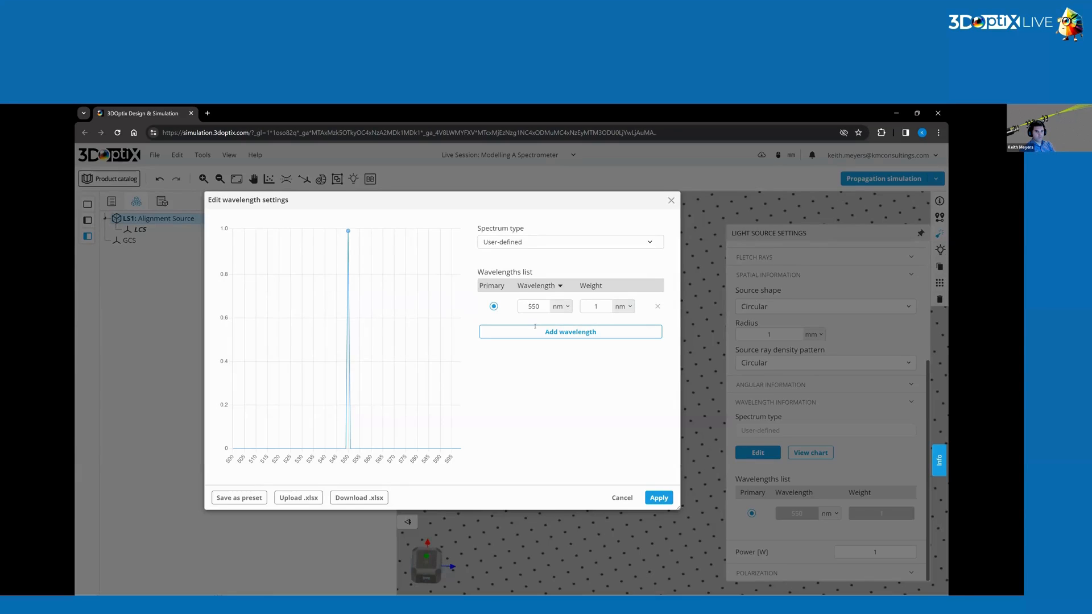
pyautogui.doubleClick(545, 307)
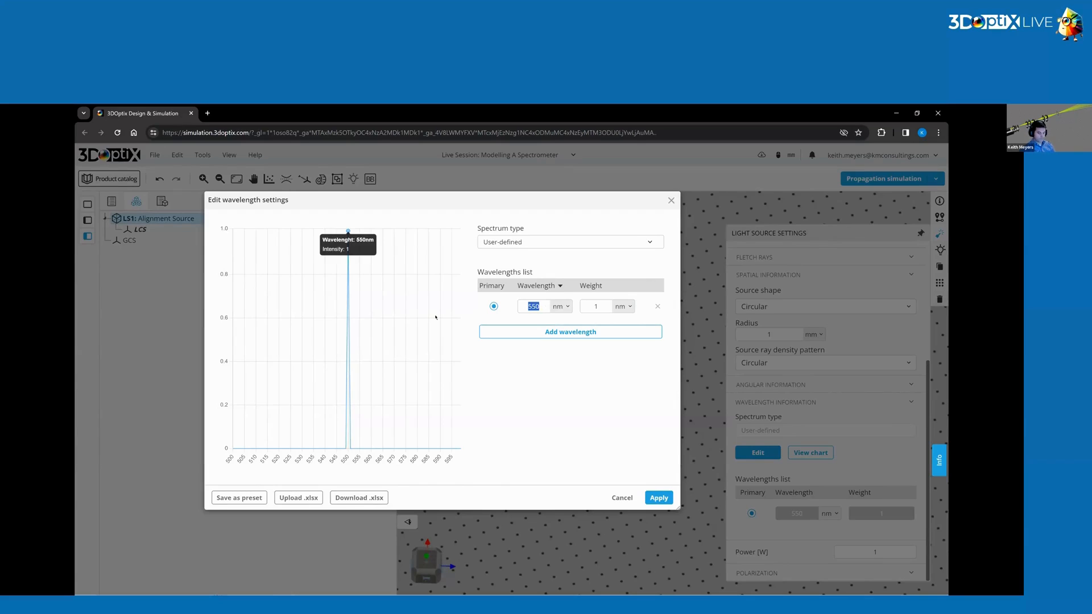
pyautogui.write('400')
pyautogui.click(659, 499)
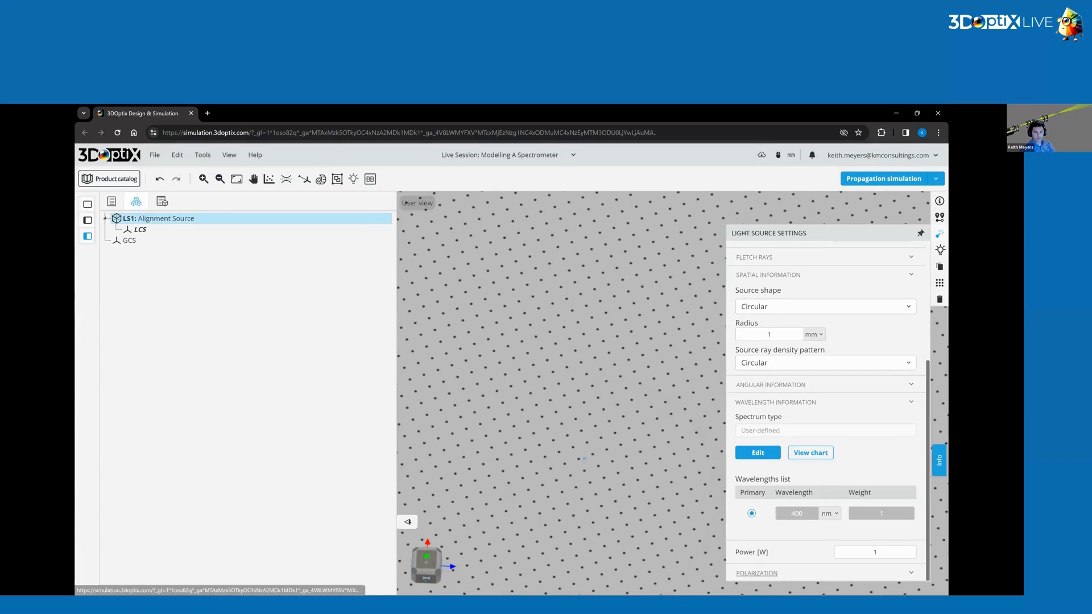
# Duplicate the Alignment Source light source.
pyautogui.scroll(-1, 825, 398)
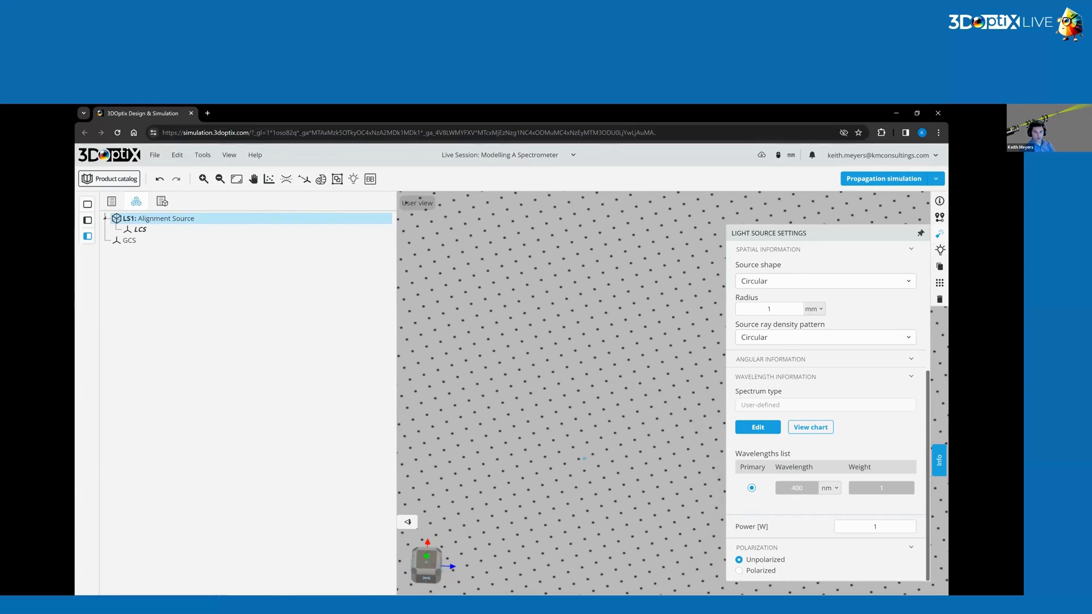
pyautogui.click(168, 219)
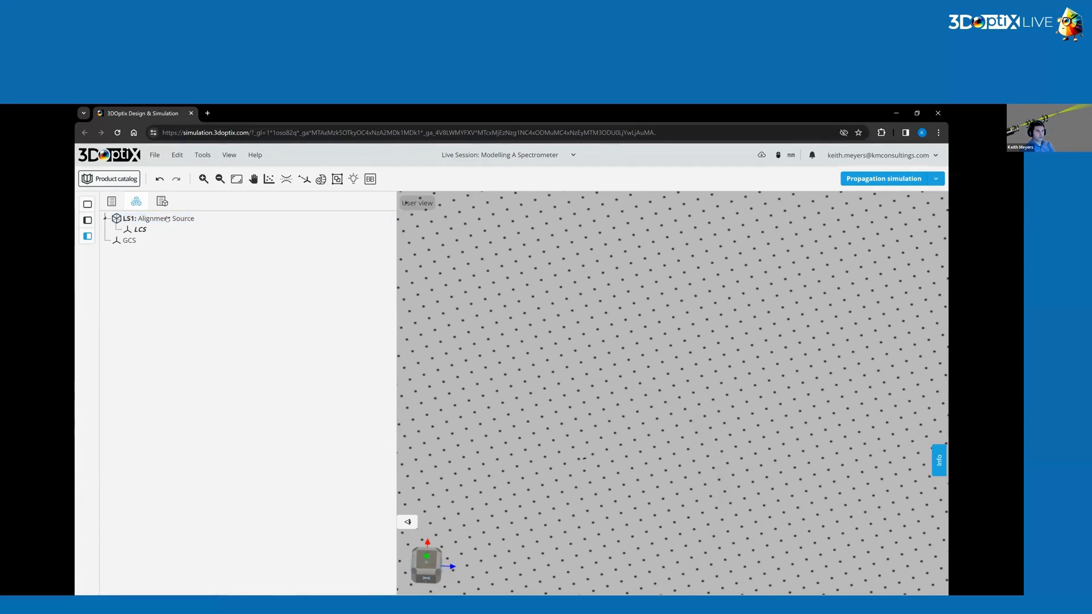
pyautogui.click(384, 219)
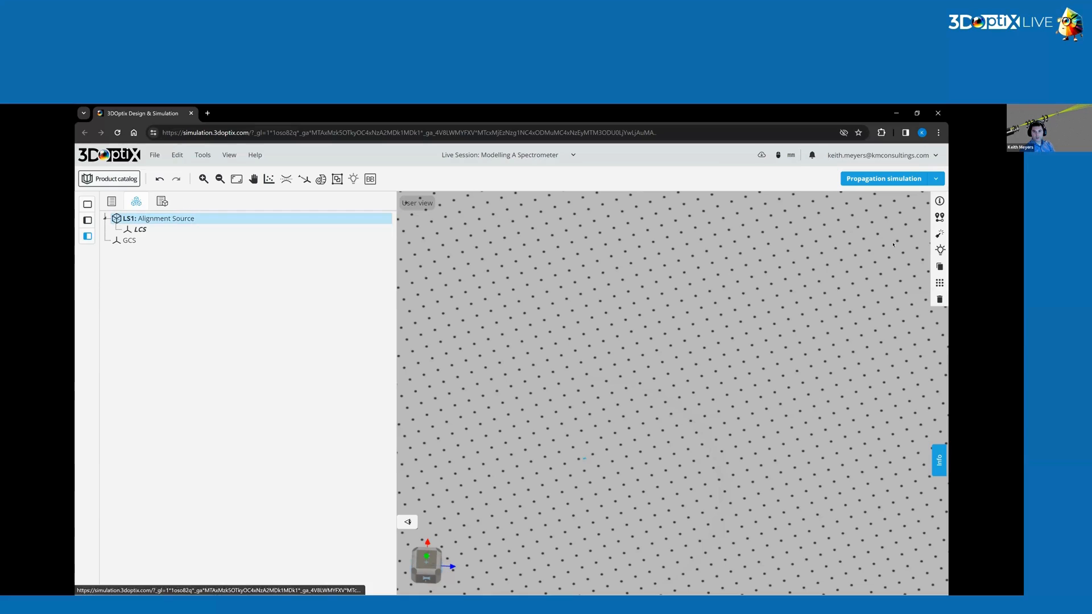
pyautogui.click(940, 267)
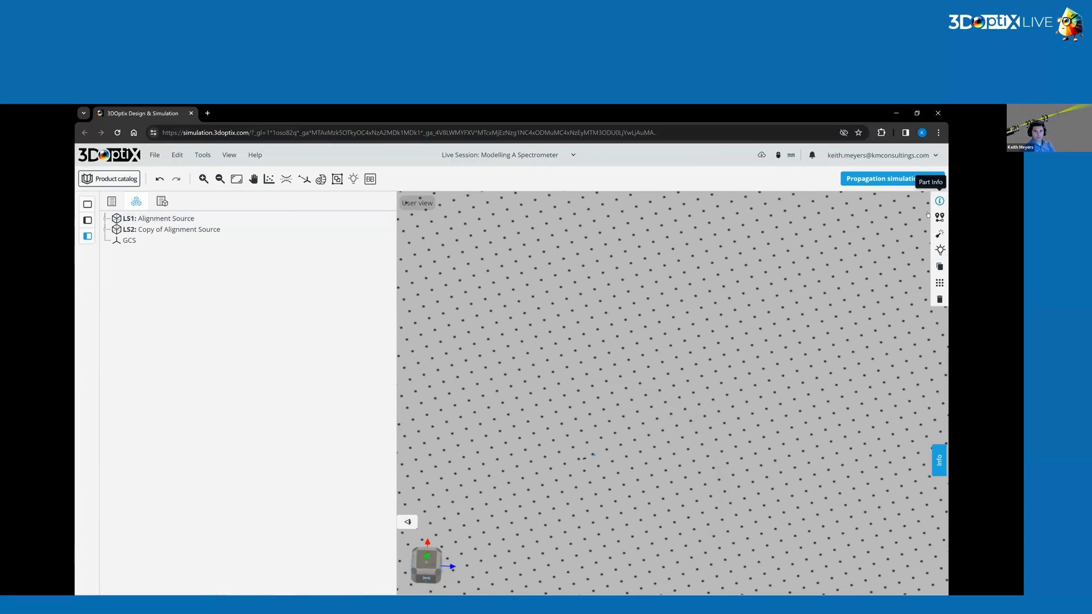
# Rename the duplicated light source to Alignment Source 2.
pyautogui.click(939, 200)
pyautogui.moveTo(831, 231); pyautogui.dragTo(863, 230)
pyautogui.press('BackSpace')
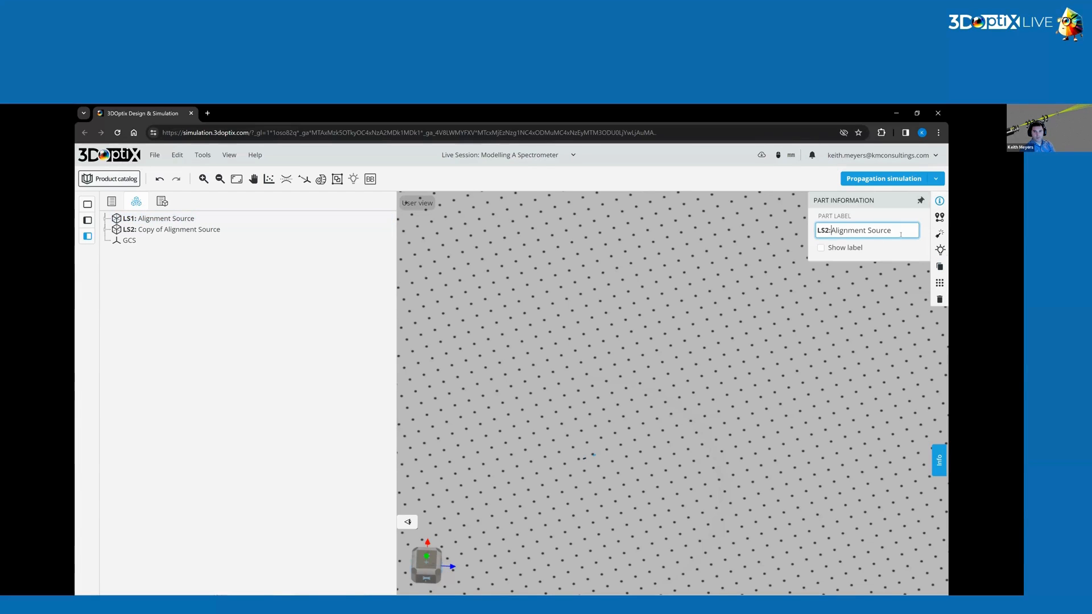
pyautogui.write('2')
pyautogui.press('Return')
# Set the Z position of Alignment Source 2 to 0 mm.
pyautogui.click(940, 216)
pyautogui.click(901, 258)
pyautogui.doubleClick(898, 258)
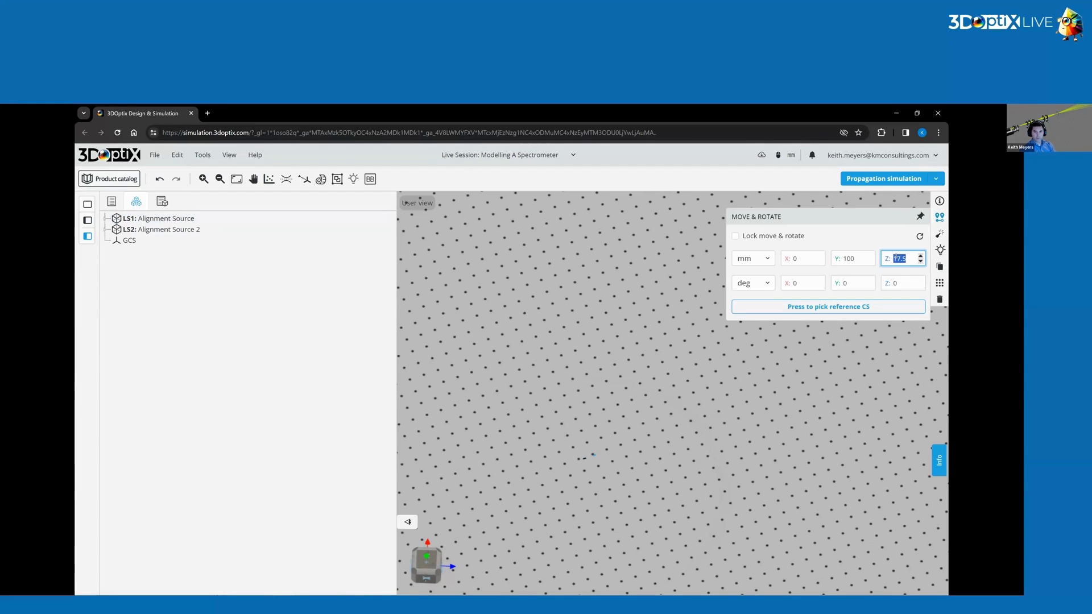
pyautogui.write('0')
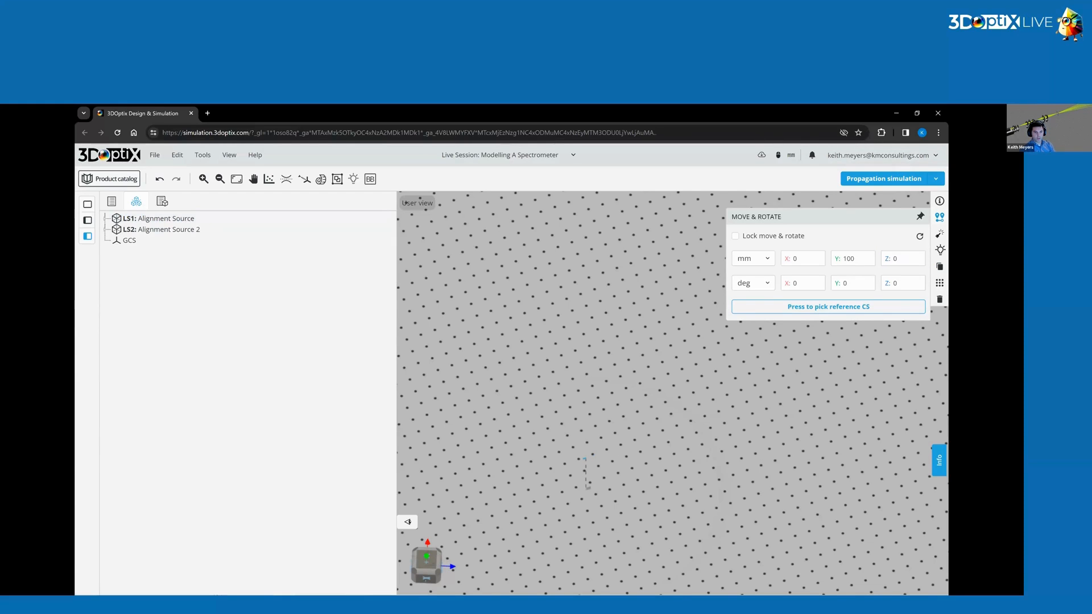
# Set the ray color of Alignment Source 2 to cyan (RGB 0, 255, 204).
pyautogui.moveTo(682, 393); pyautogui.dragTo(569, 423)
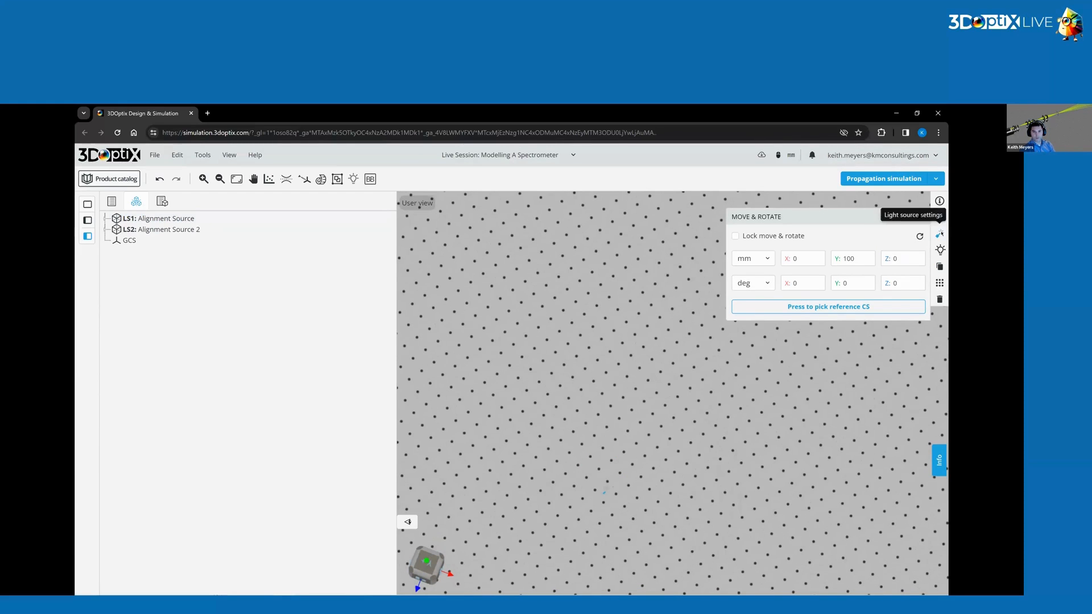
pyautogui.click(939, 233)
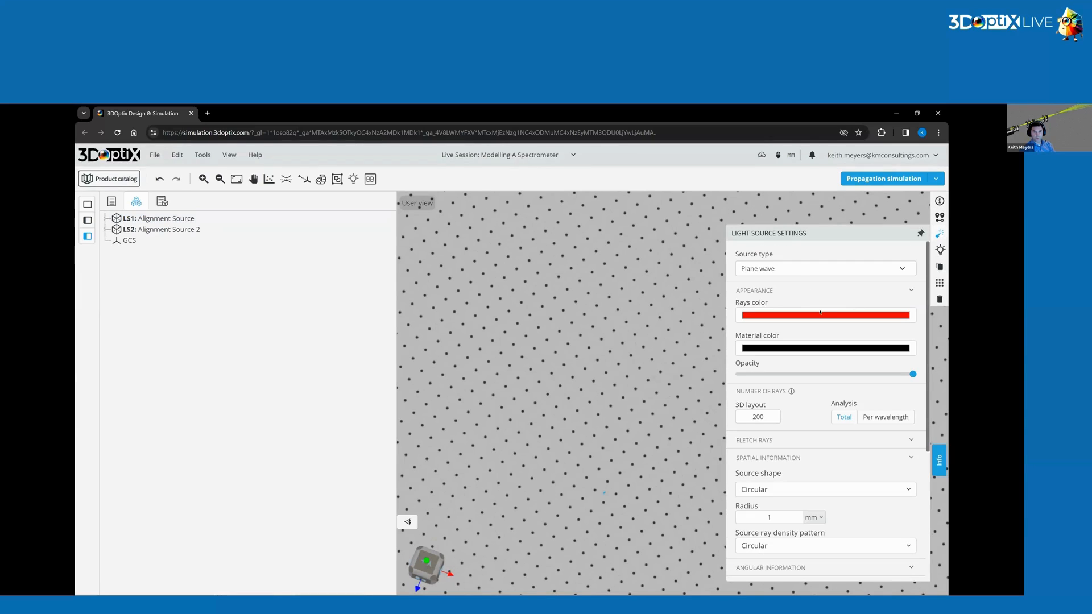
pyautogui.click(820, 314)
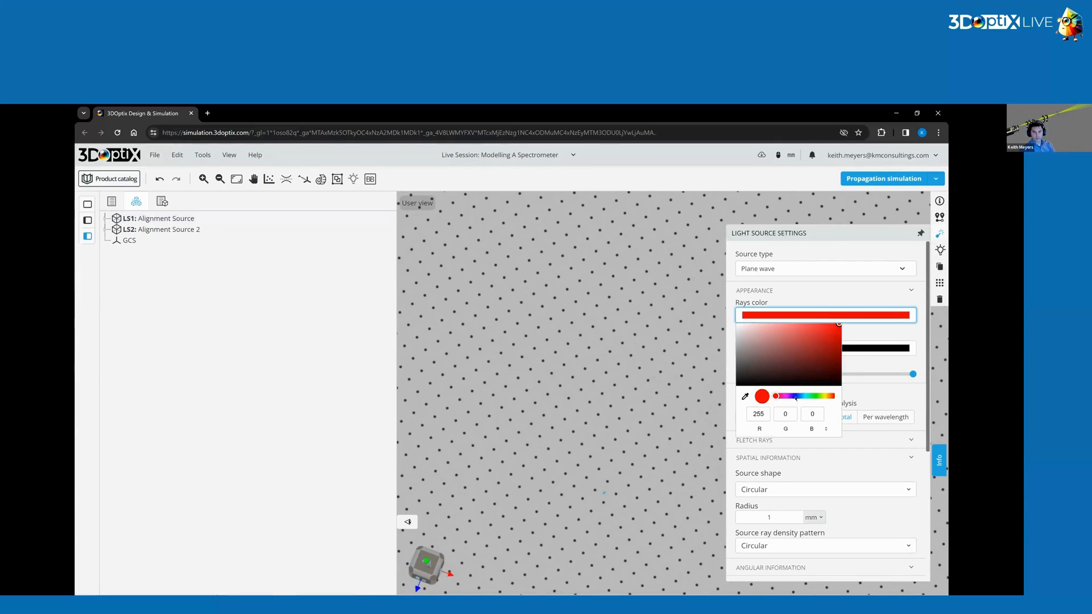
pyautogui.moveTo(795, 399); pyautogui.dragTo(825, 396)
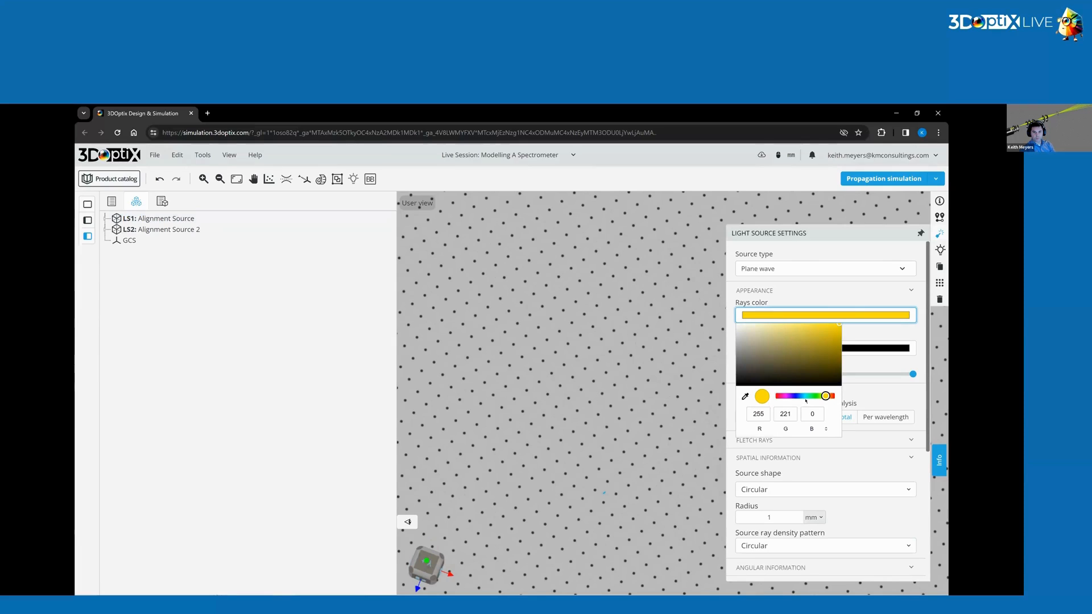
pyautogui.click(807, 397)
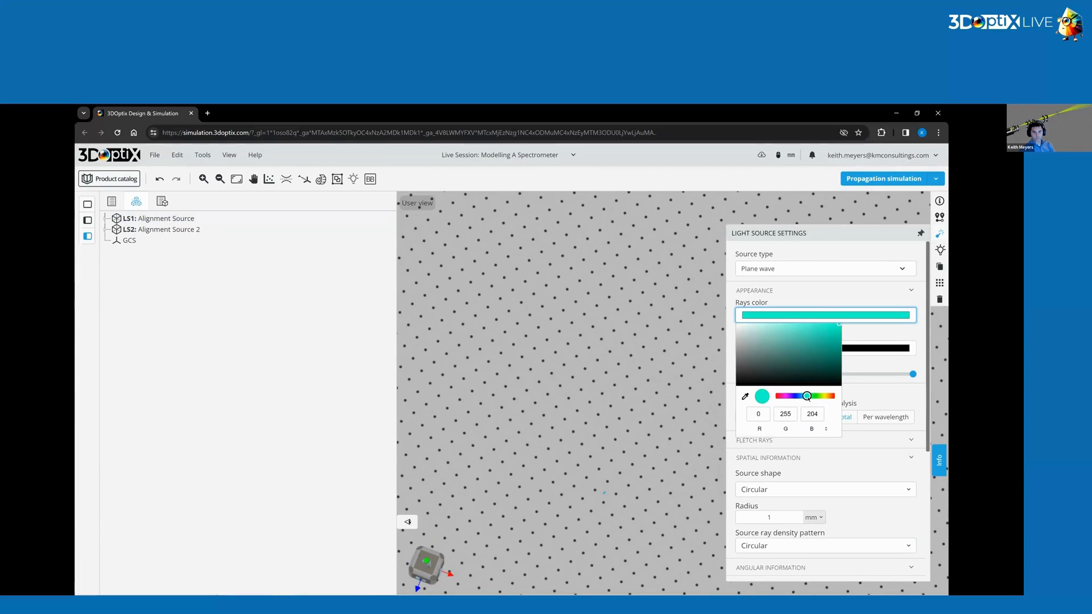
pyautogui.click(876, 335)
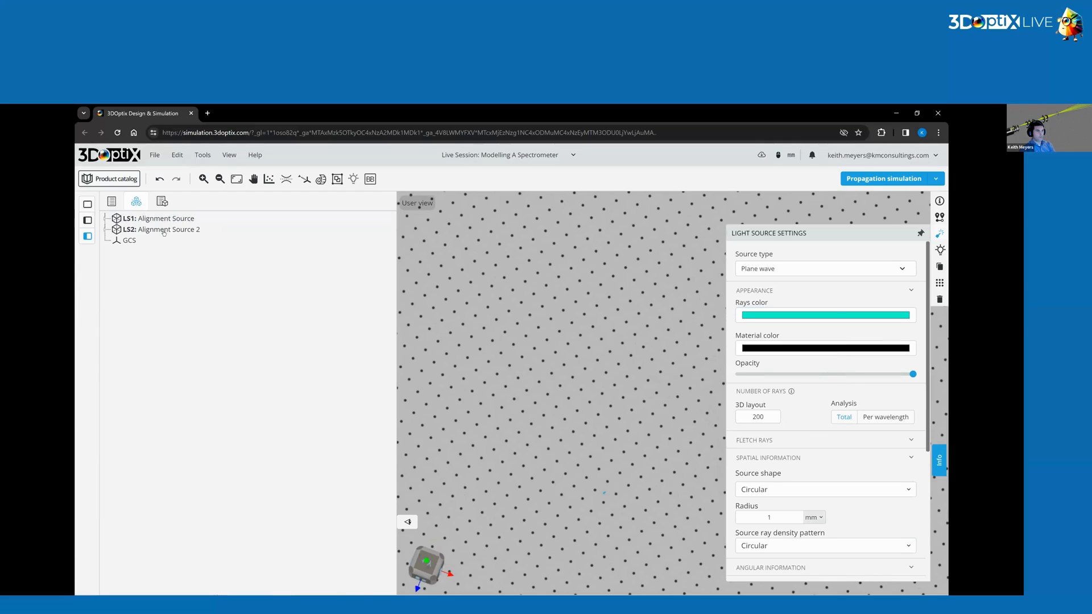
# Rename the first light source to Alignment Source 1.
pyautogui.click(164, 229)
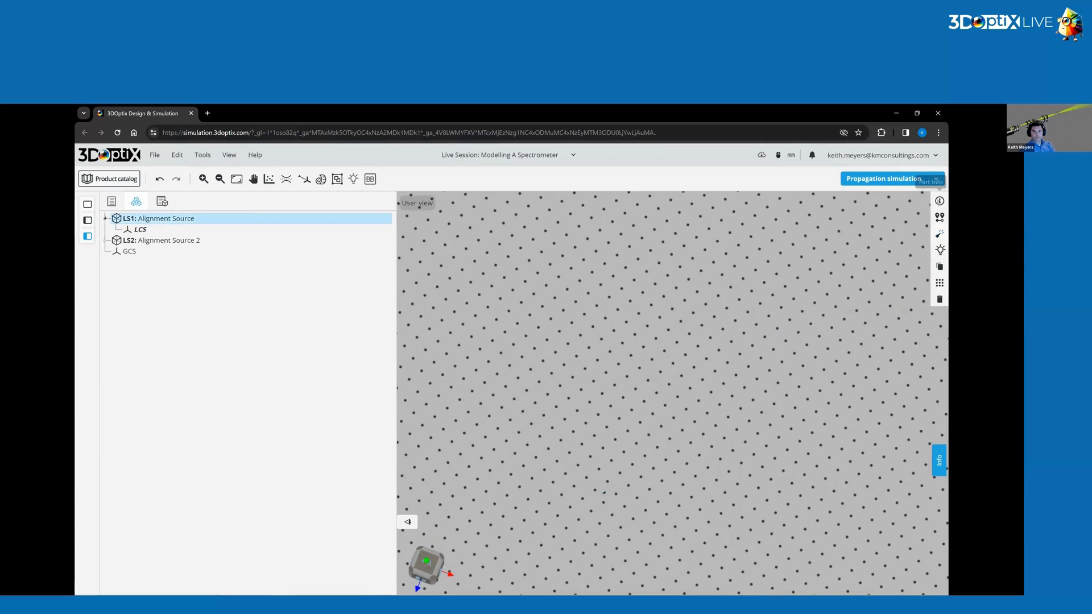
pyautogui.click(939, 201)
pyautogui.click(905, 229)
pyautogui.write('1:Alignment Source 1')
pyautogui.press('Return')
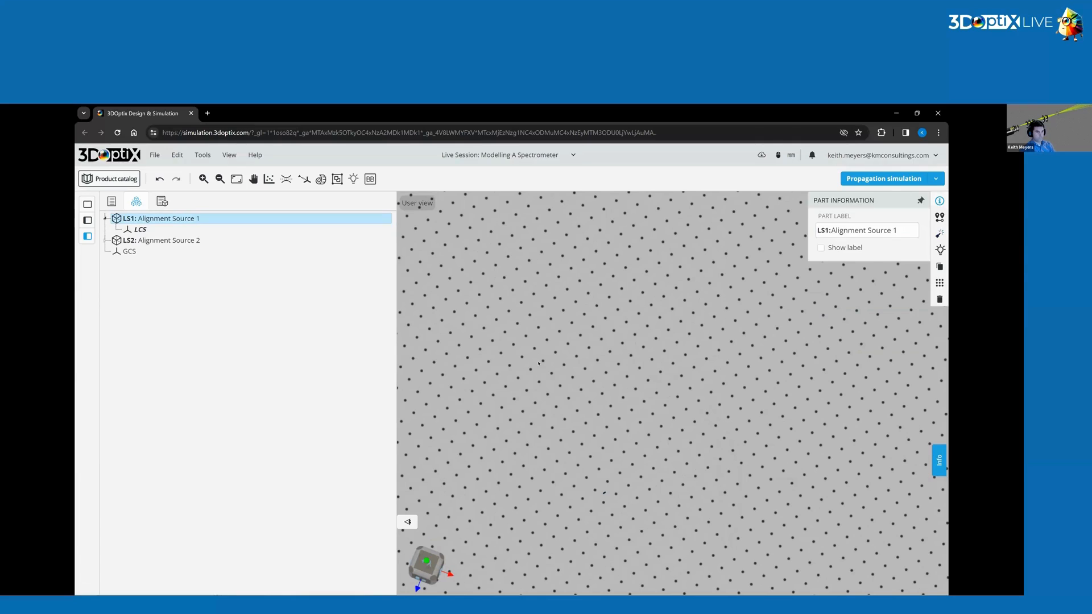
pyautogui.click(190, 218)
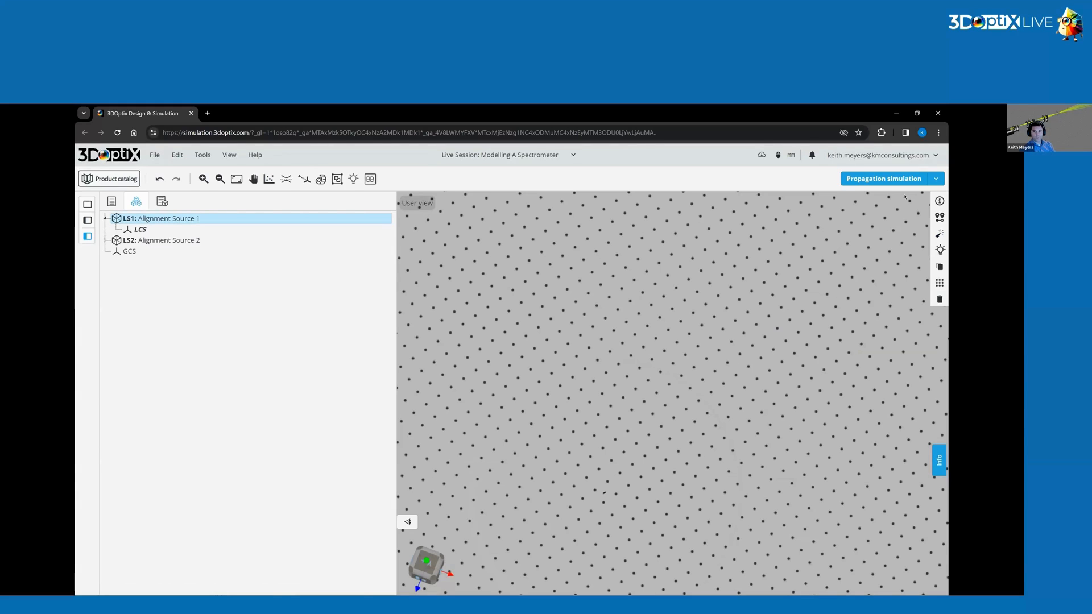
# Duplicate Alignment Source 1 and rename the copy to Broadband Source.
pyautogui.click(939, 267)
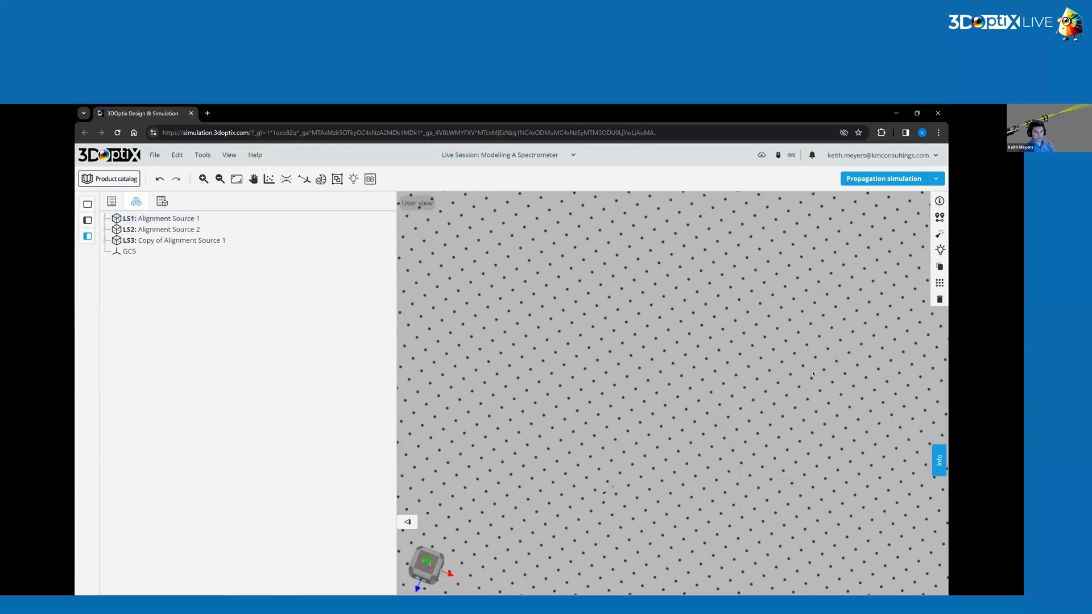
pyautogui.click(380, 240)
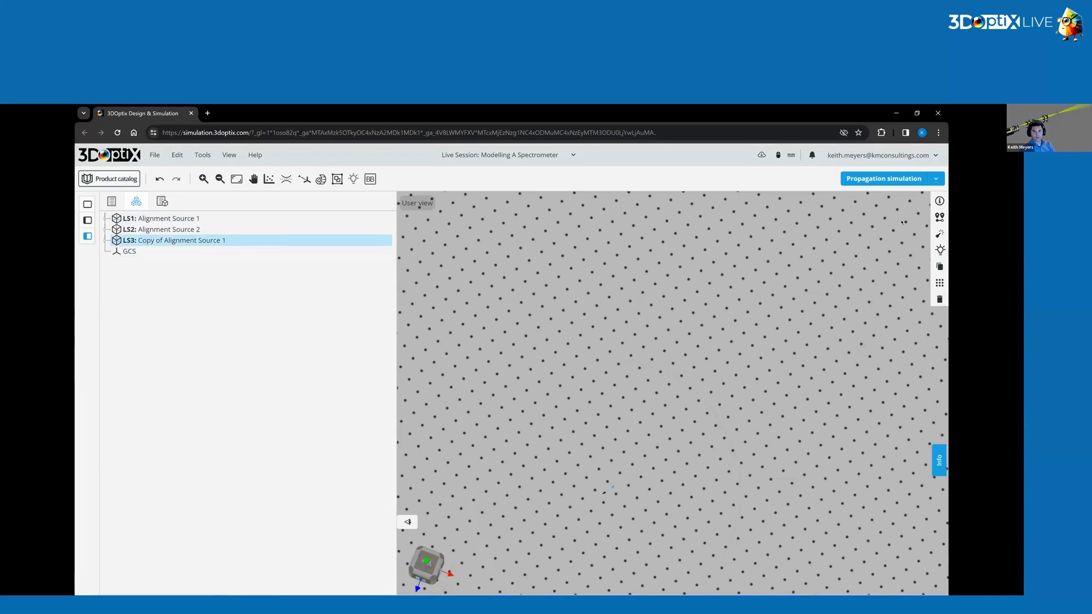
pyautogui.click(939, 201)
pyautogui.tripleClick(873, 231)
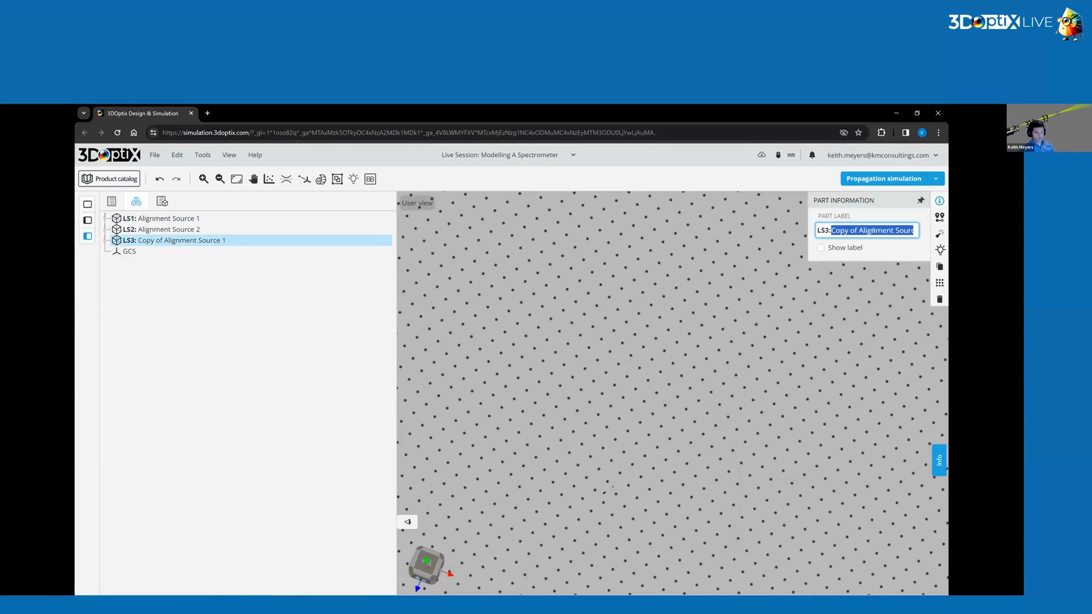
pyautogui.write('Broadban')
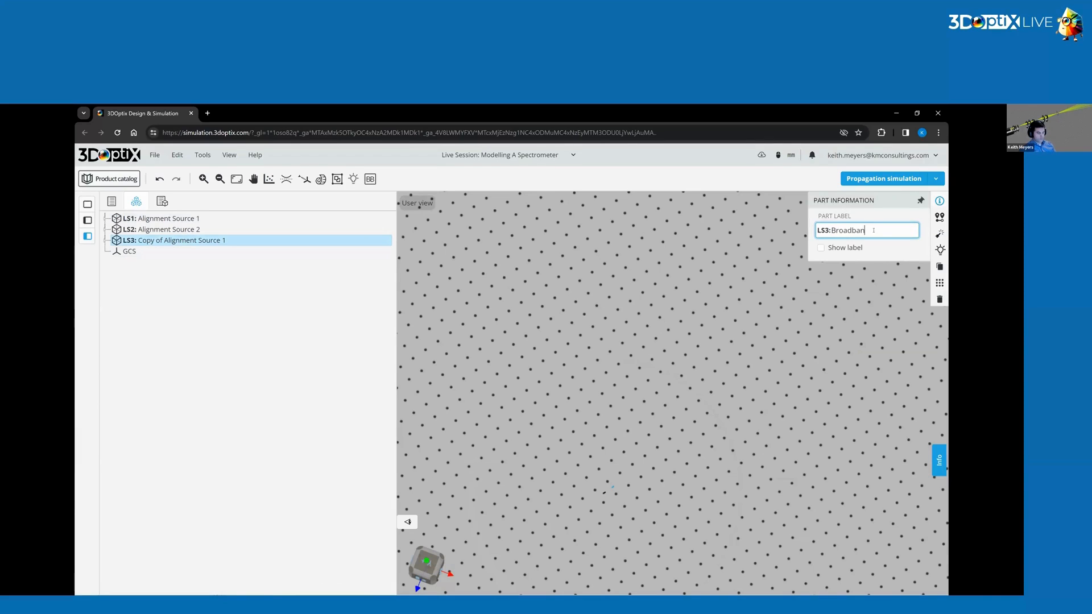
pyautogui.write('d Soiurce')
pyautogui.press('BackSpace')
pyautogui.press('Return')
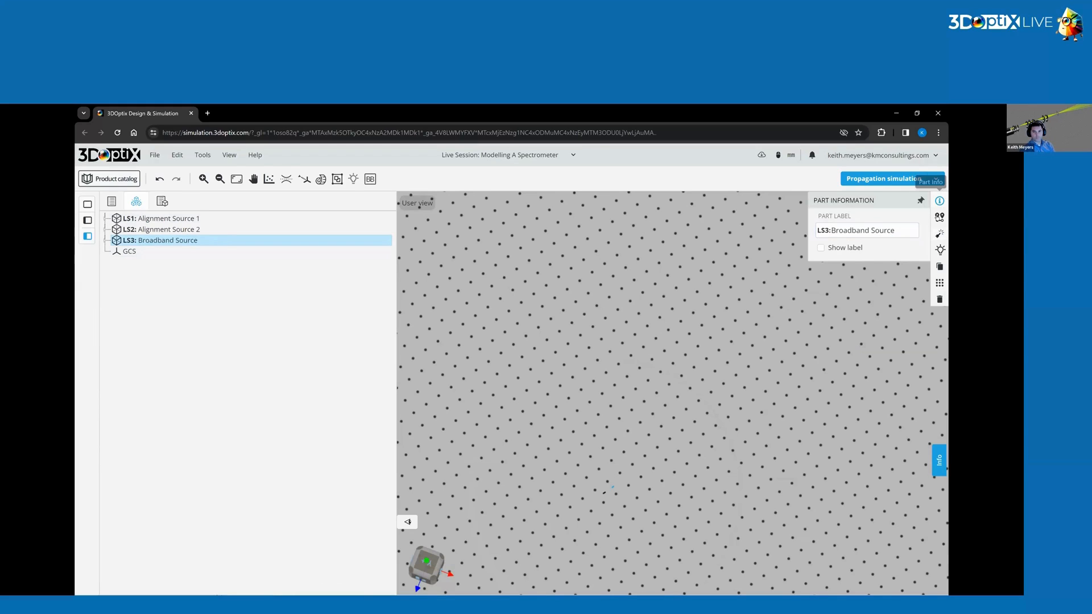
# Set the ray color of Broadband Source to green (RGB 17, 255, 0).
pyautogui.click(939, 217)
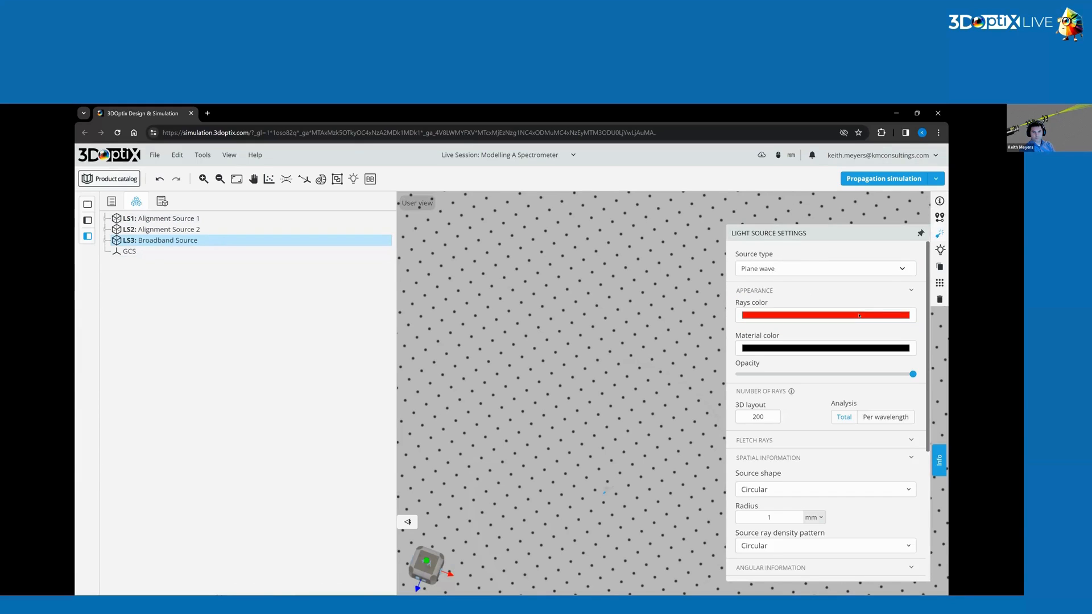
pyautogui.click(859, 316)
pyautogui.moveTo(816, 396); pyautogui.dragTo(815, 396)
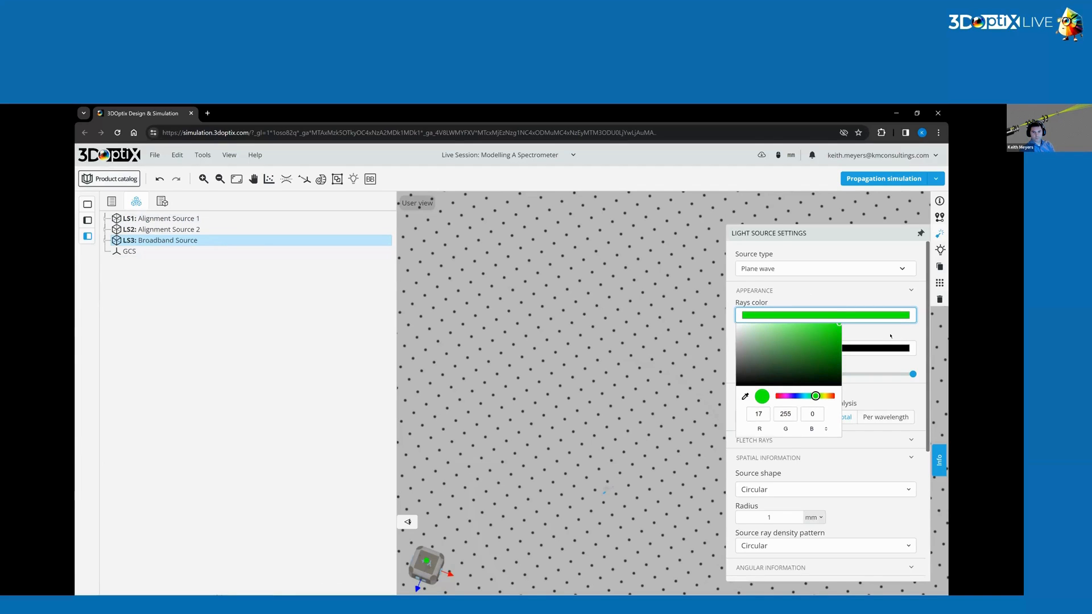
pyautogui.click(885, 292)
# Set the Broadband Source radius to 8 mm.
pyautogui.scroll(-3, 790, 379)
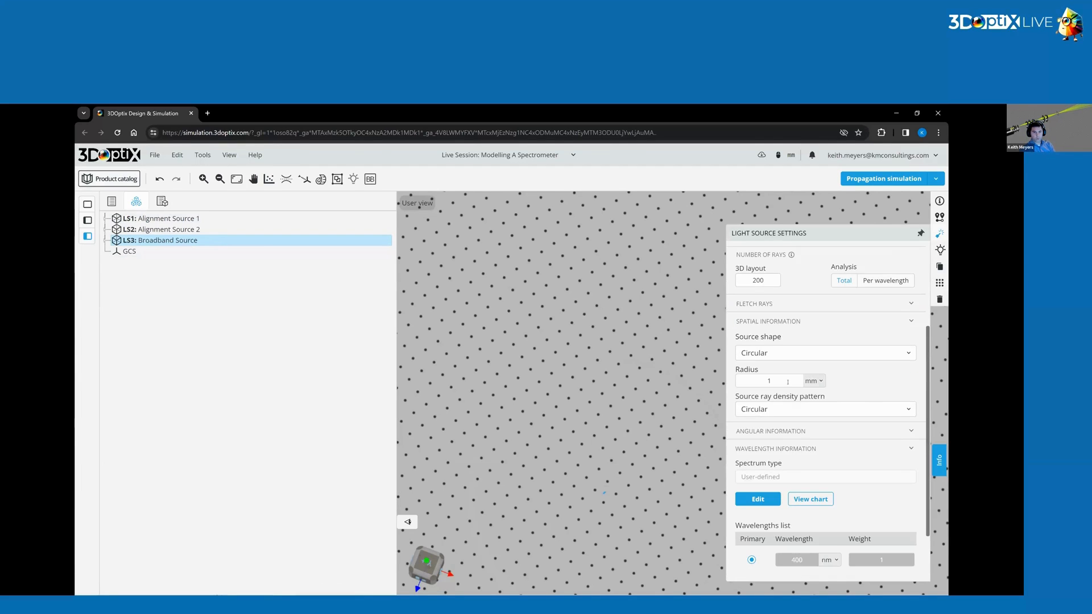
pyautogui.doubleClick(777, 377)
pyautogui.write('8')
pyautogui.scroll(-3, 773, 422)
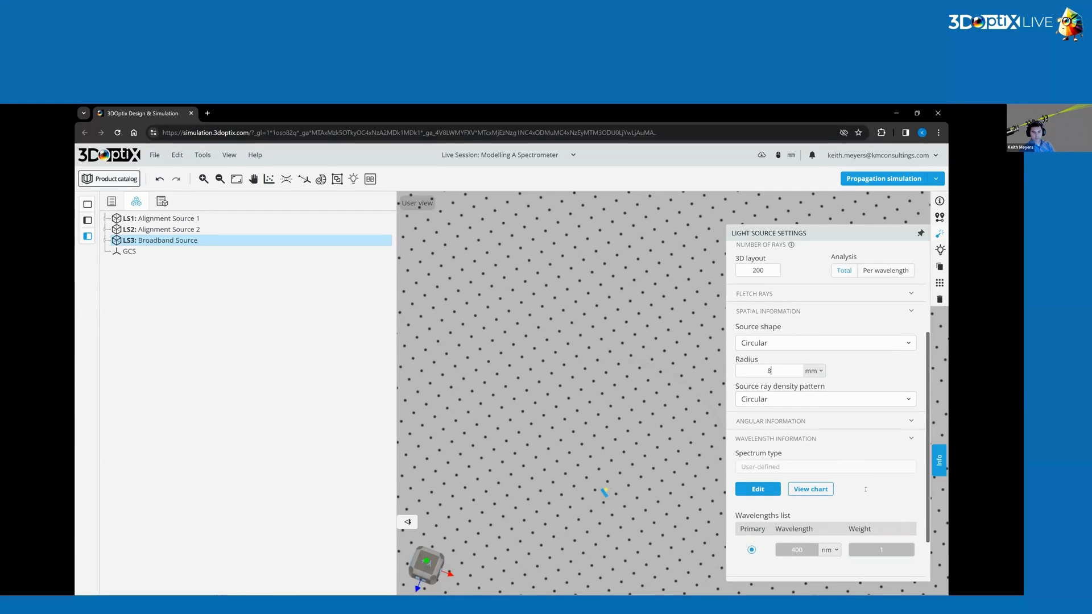
# Define the Broadband Source spectrum as TH from 300 nm to 500 nm with a 10 nm step and apply it.
pyautogui.click(761, 428)
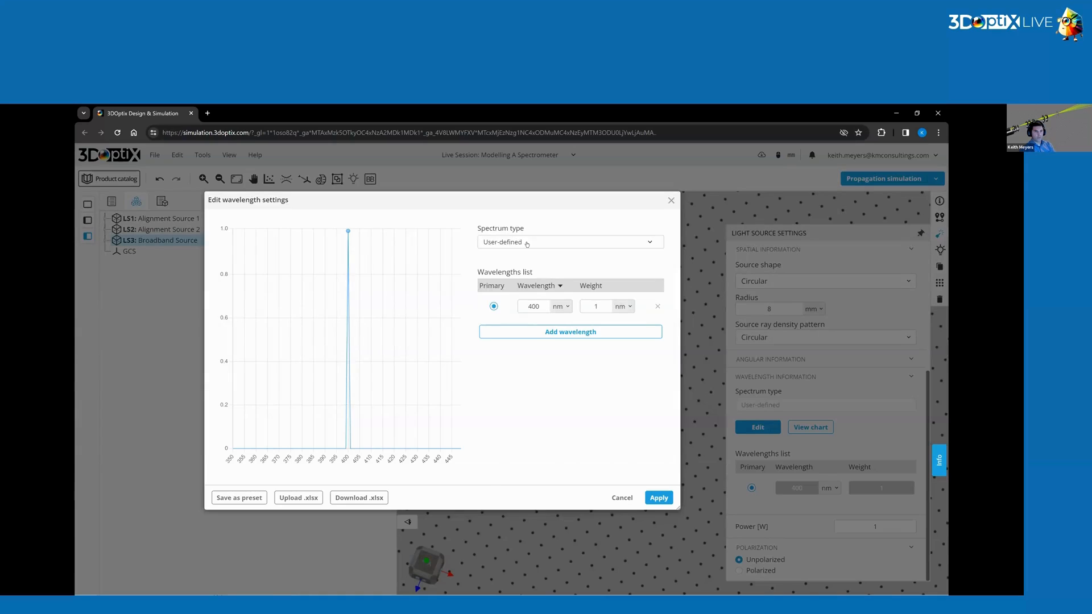
pyautogui.click(536, 252)
pyautogui.click(523, 262)
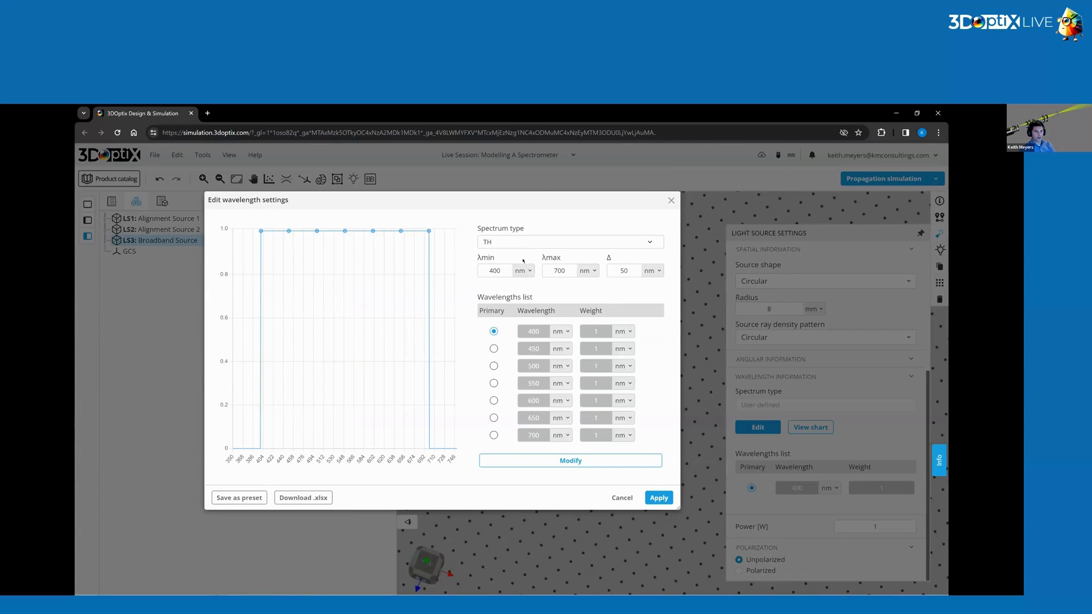
pyautogui.click(562, 243)
pyautogui.click(490, 259)
pyautogui.doubleClick(502, 269)
pyautogui.write('300')
pyautogui.doubleClick(559, 270)
pyautogui.write('500')
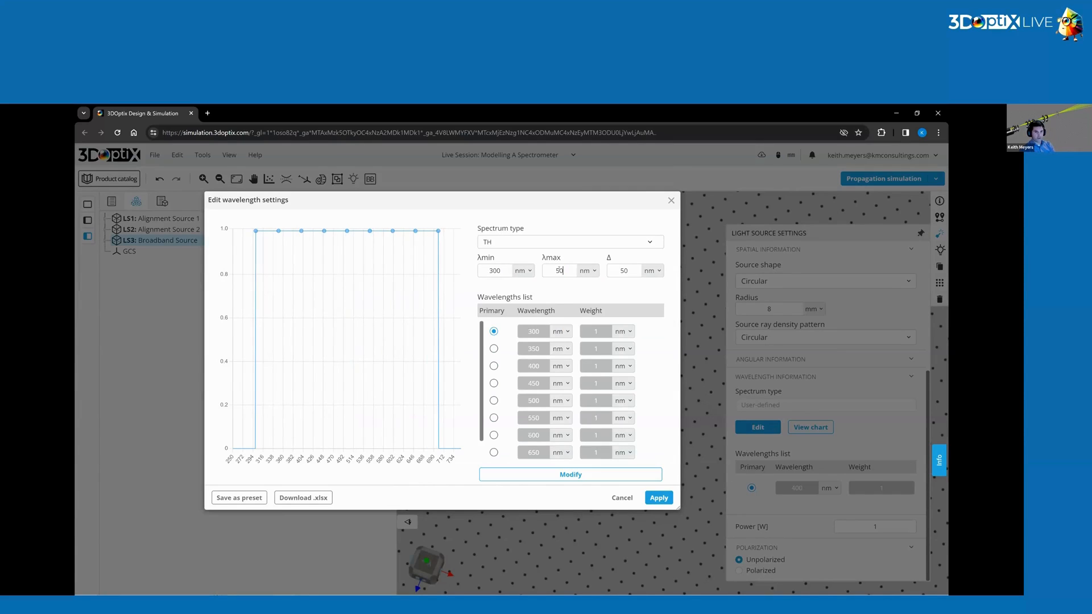
pyautogui.doubleClick(626, 271)
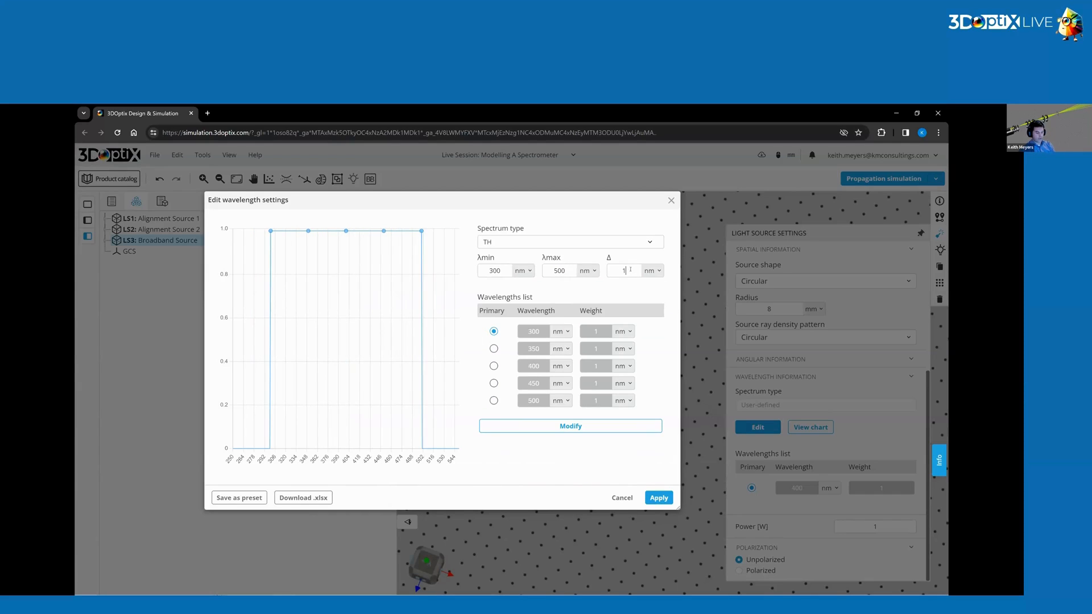
pyautogui.write('10')
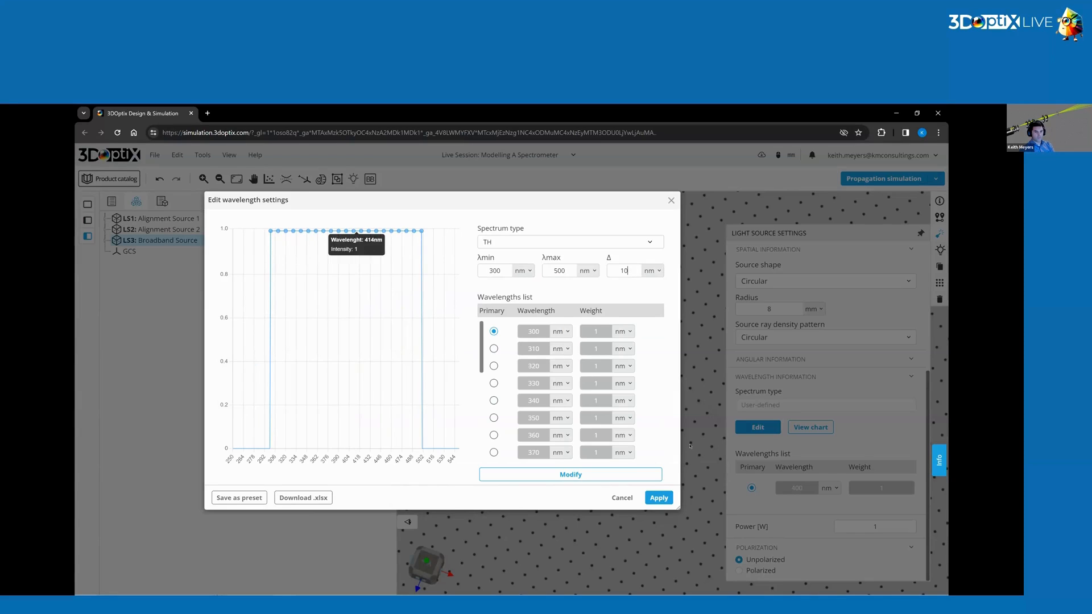
pyautogui.click(663, 500)
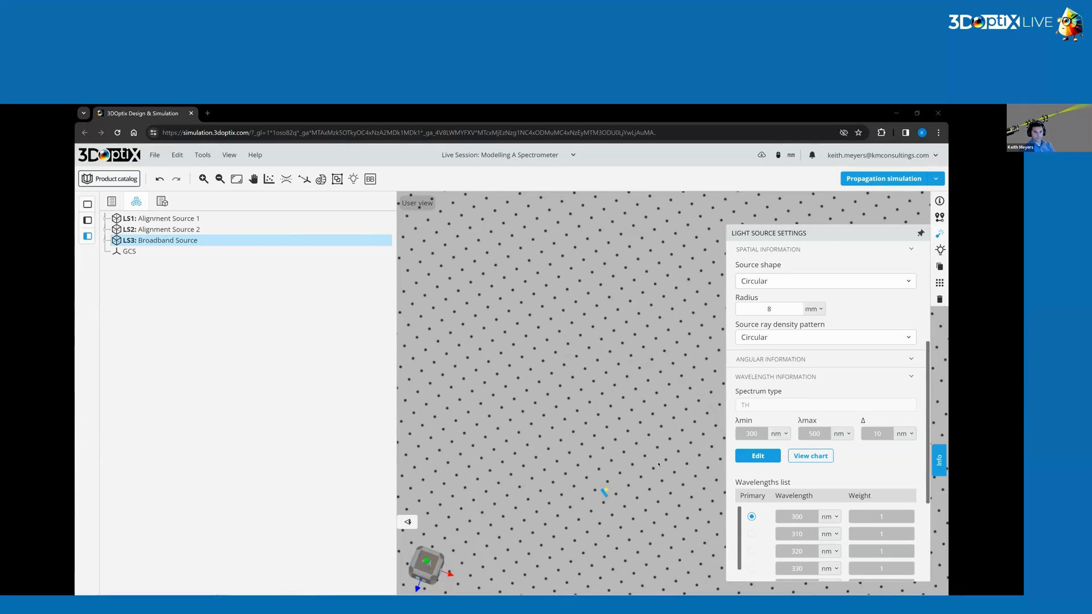
# Run the propagation simulation.
pyautogui.moveTo(658, 464); pyautogui.dragTo(630, 463)
pyautogui.click(883, 179)
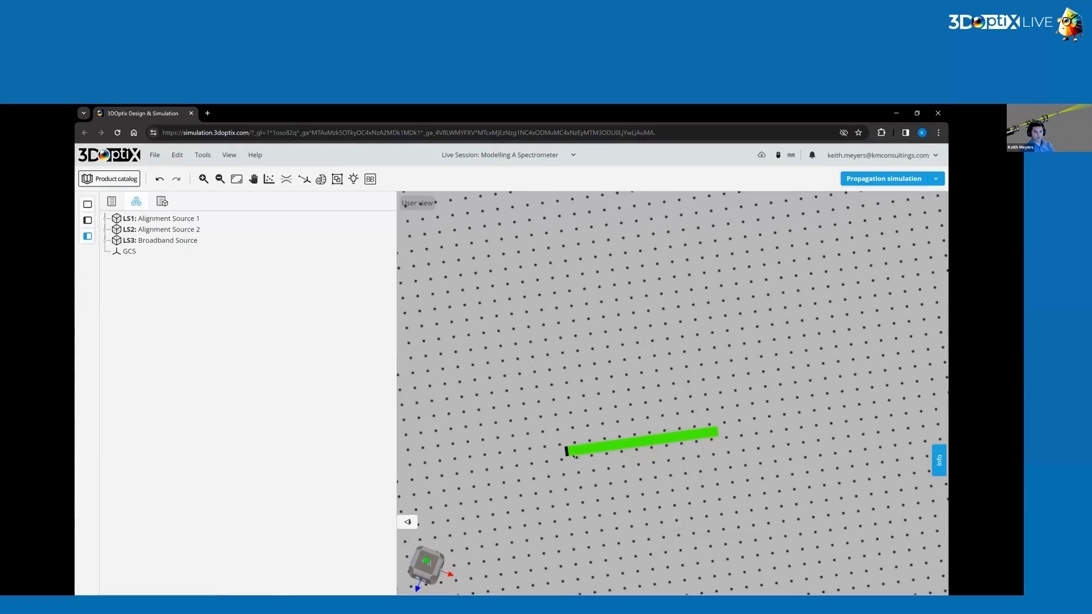
pyautogui.click(228, 155)
pyautogui.moveTo(264, 228)
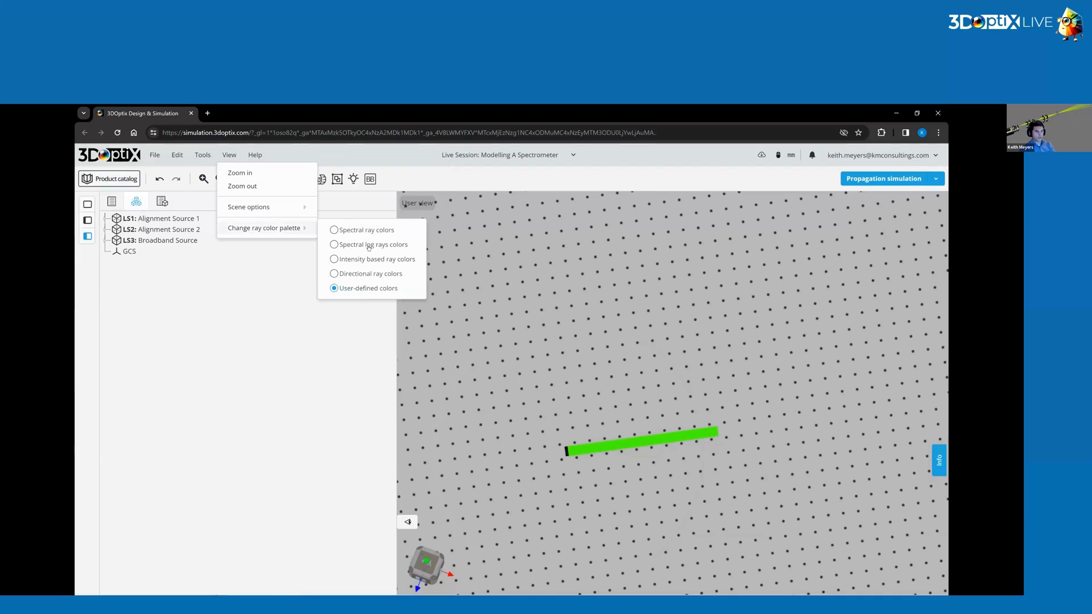
pyautogui.click(619, 316)
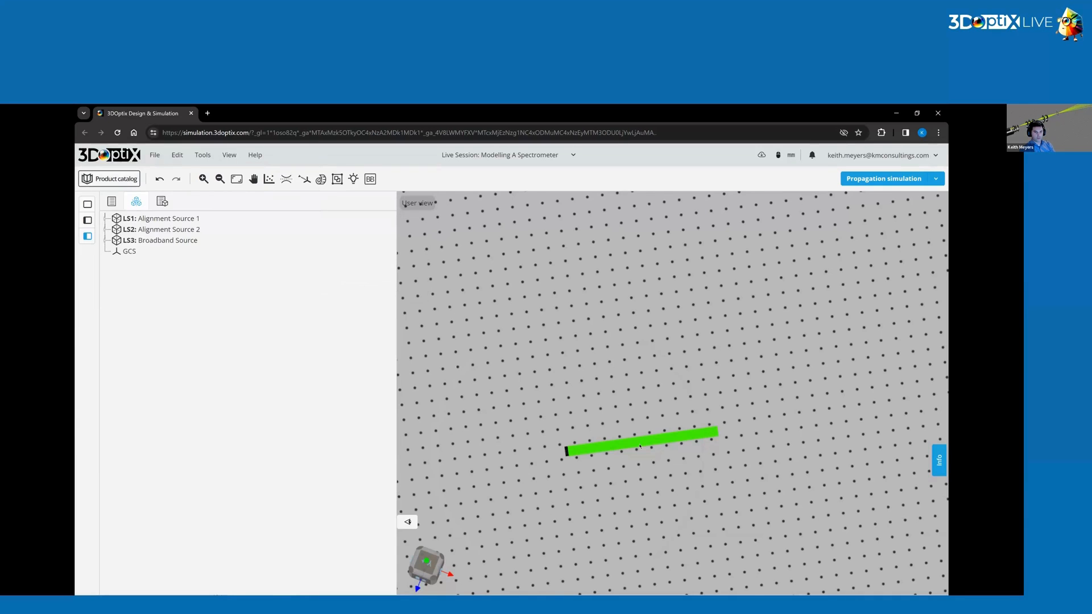
# Add the 110-0219E 25.4 mm Dia. x 100 mm FL plano-convex lens from the product catalog to the design.
pyautogui.moveTo(640, 446); pyautogui.dragTo(654, 418)
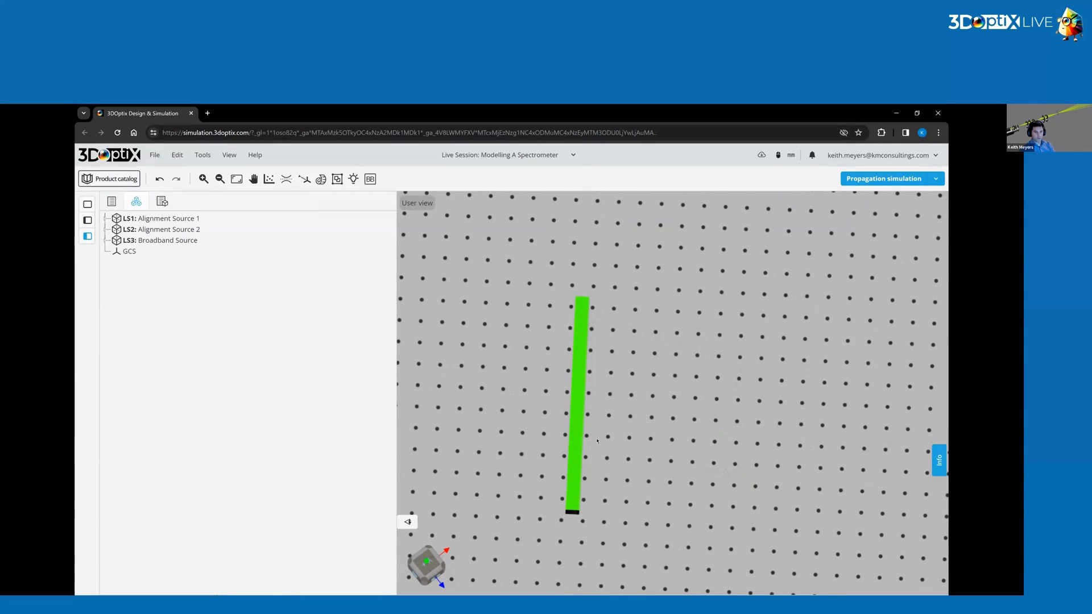
pyautogui.rightClick(583, 410)
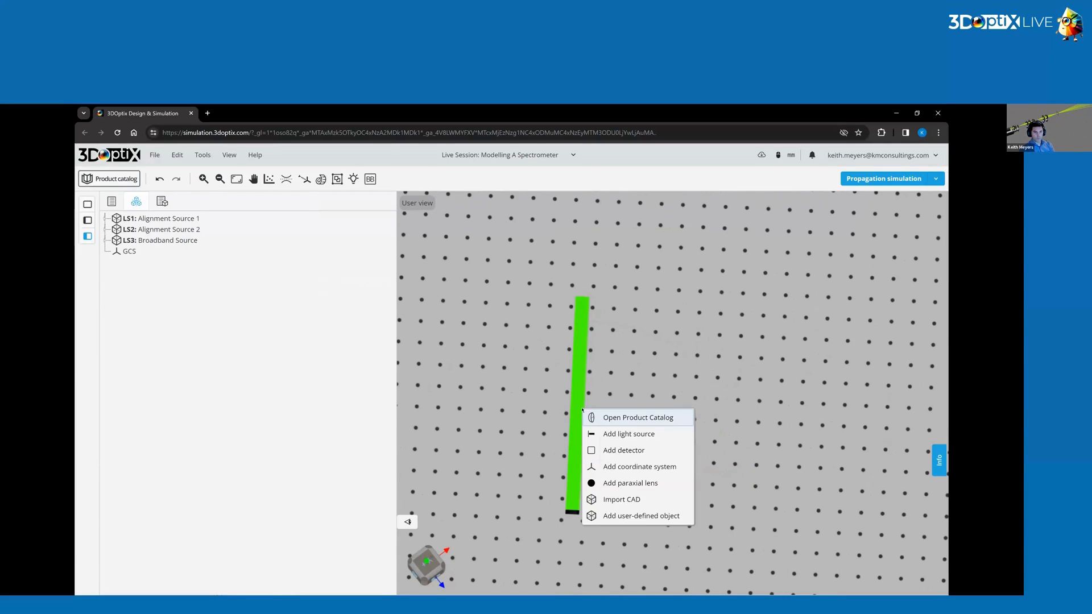
pyautogui.click(652, 419)
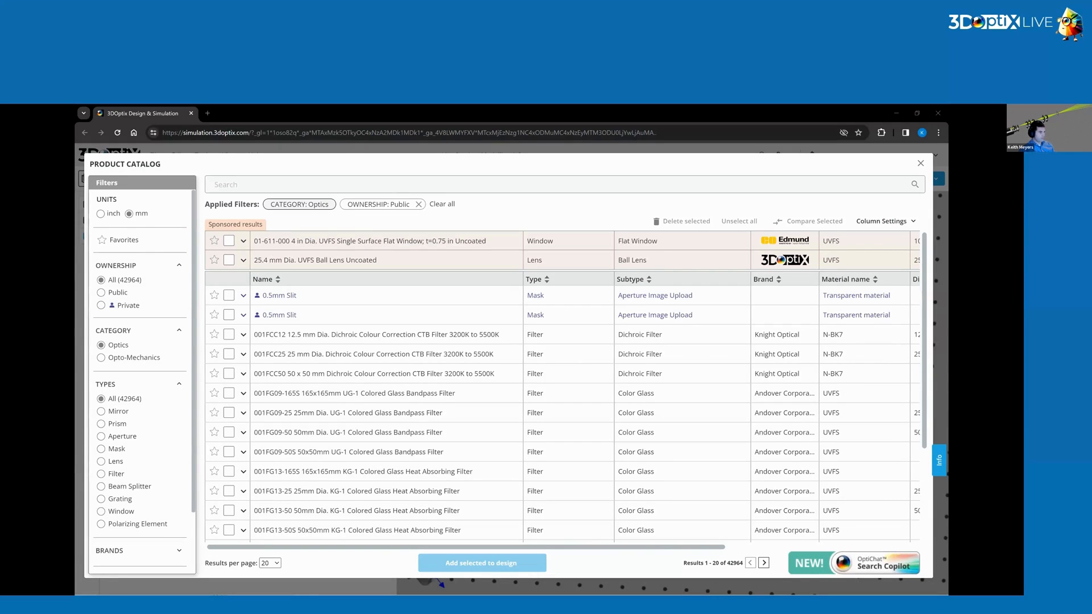
pyautogui.click(287, 187)
pyautogui.write('110-0219E')
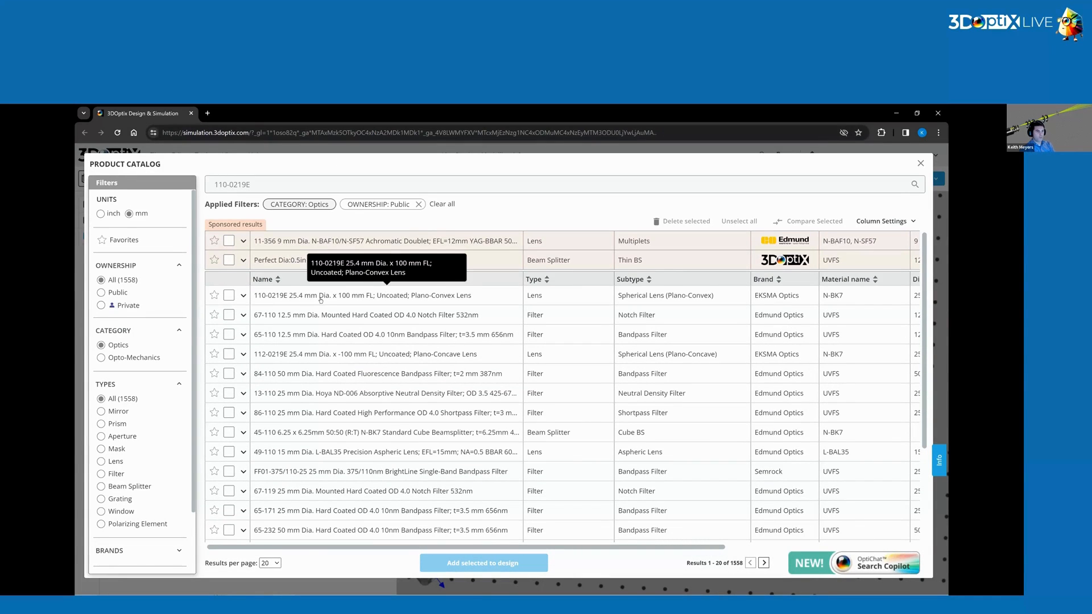
pyautogui.click(229, 295)
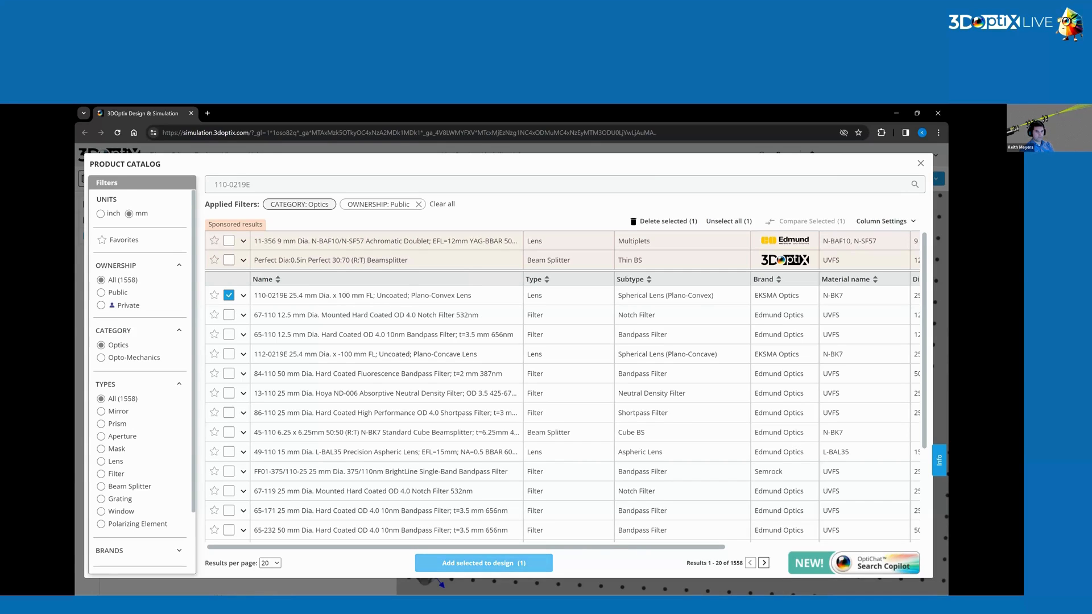
pyautogui.click(535, 562)
pyautogui.click(589, 395)
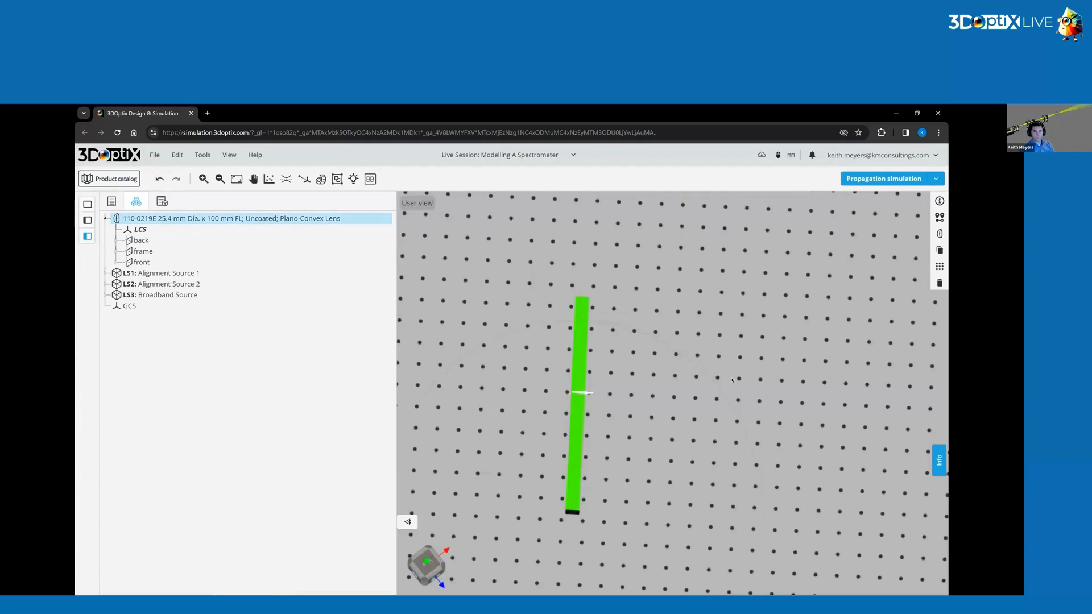
# Rename the added lens to Focusing Lens.
pyautogui.click(939, 201)
pyautogui.doubleClick(848, 280)
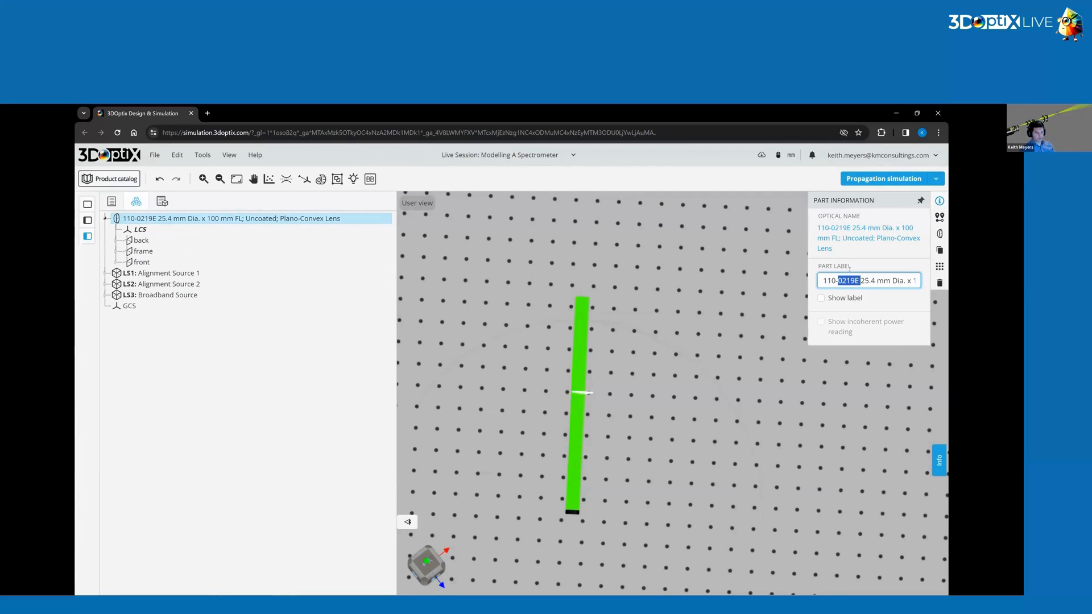
pyautogui.hotkey('ctrl', 'a')
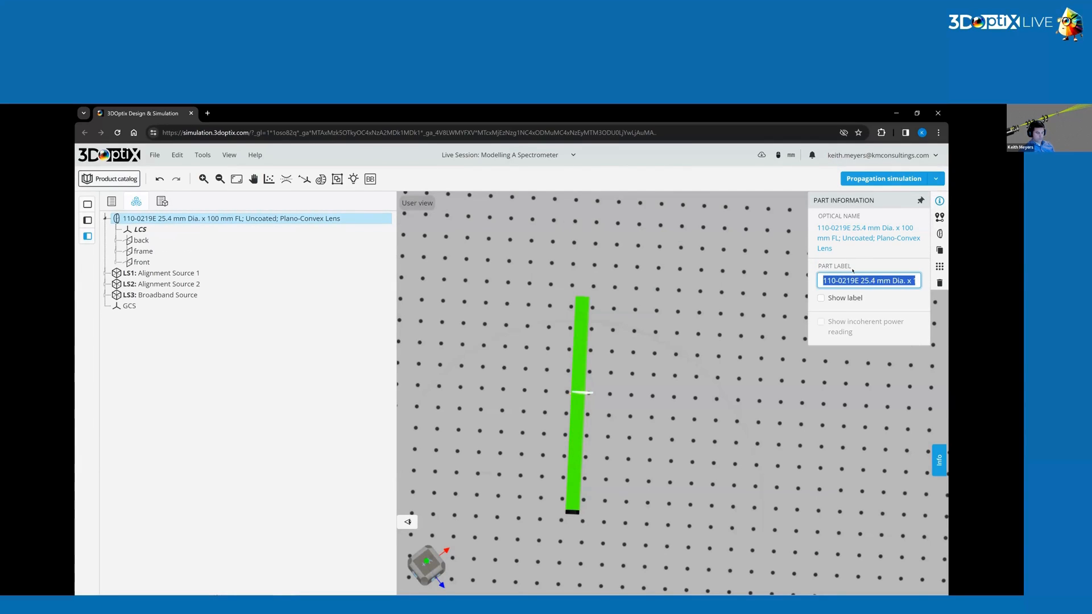
pyautogui.write('Focungi Lens')
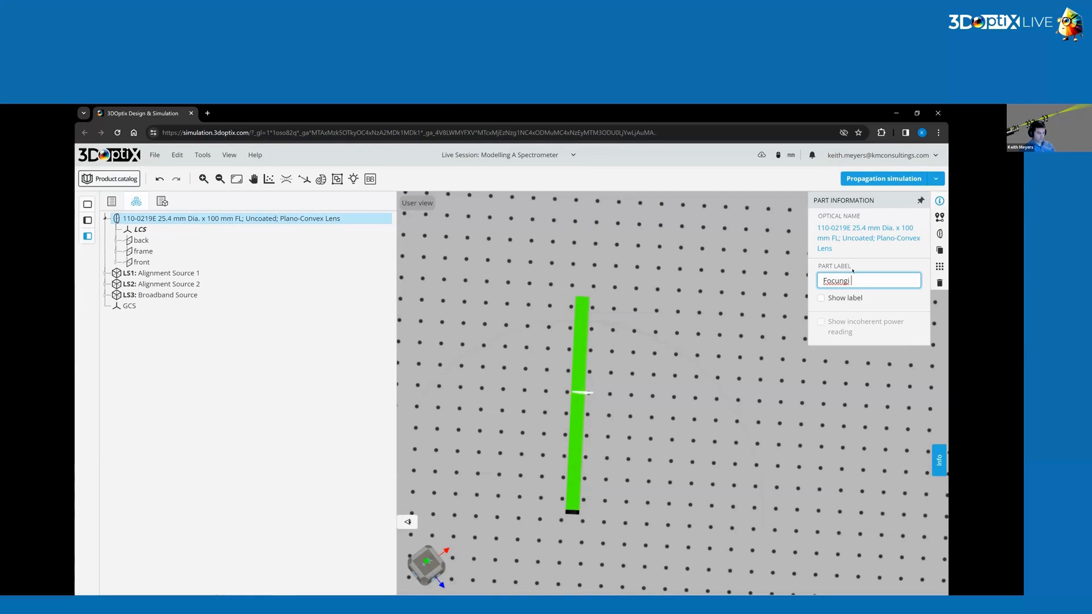
pyautogui.press('Left')
pyautogui.press('Left')
pyautogui.press('Left')
pyautogui.press('Left')
pyautogui.press('Left')
pyautogui.press('BackSpace')
pyautogui.press('BackSpace')
pyautogui.press('BackSpace')
pyautogui.press('BackSpace')
pyautogui.write('using')
pyautogui.press('Return')
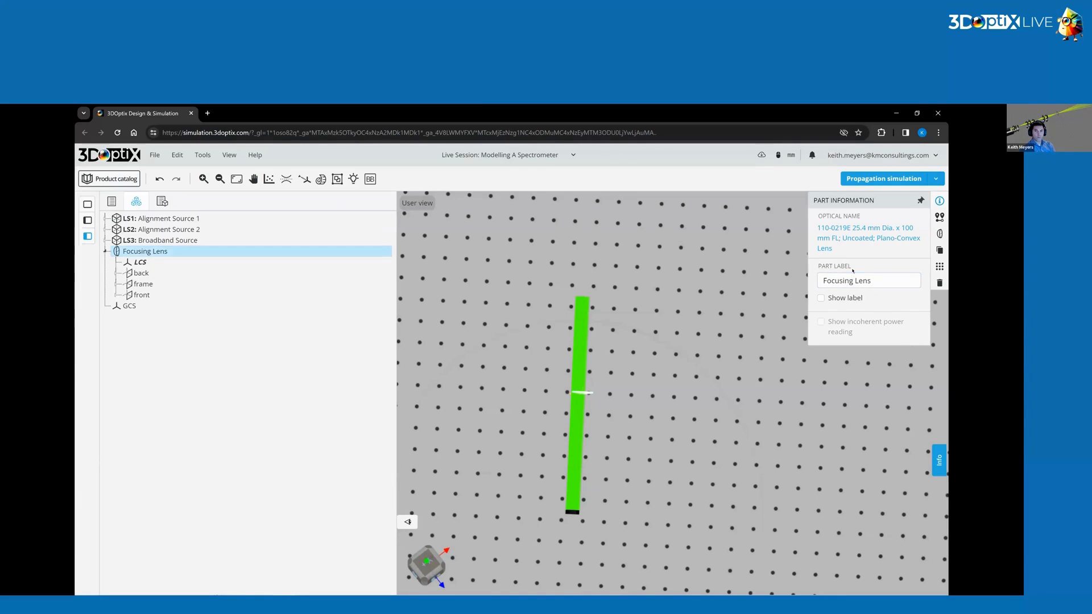
# Position the Focusing Lens at X 0 mm and Z 10 mm.
pyautogui.click(939, 216)
pyautogui.doubleClick(904, 258)
pyautogui.write('10')
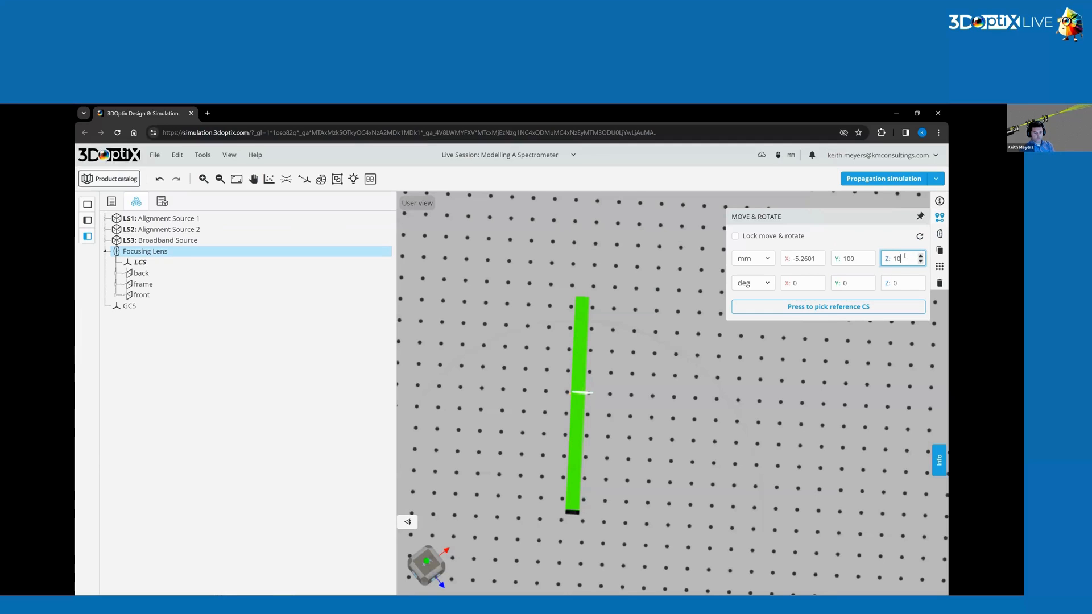
pyautogui.click(801, 259)
pyautogui.doubleClick(801, 259)
pyautogui.write('0')
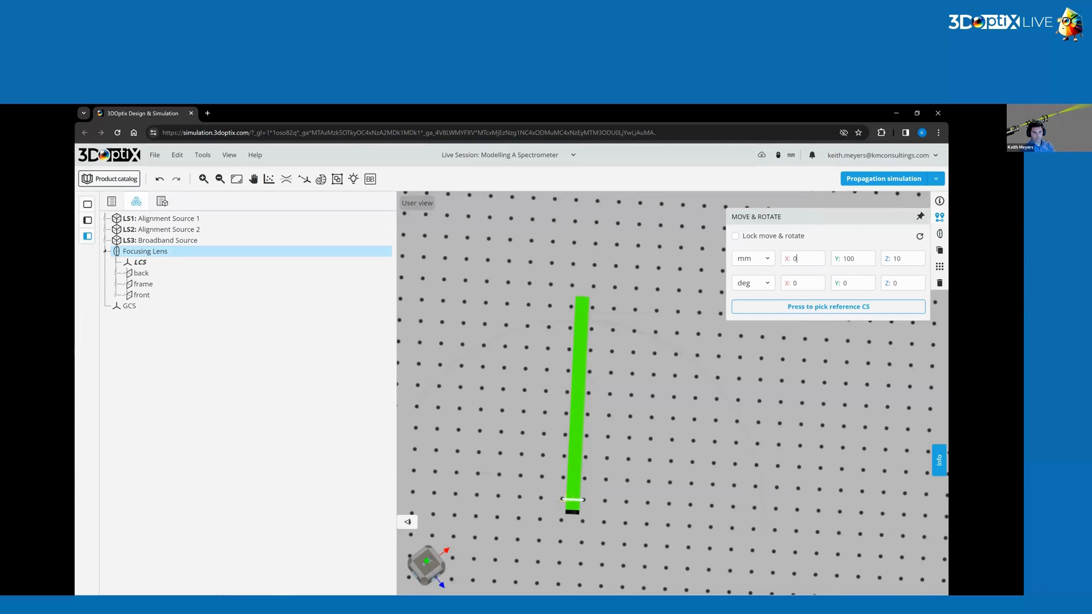
# Run the propagation simulation through the Focusing Lens.
pyautogui.click(548, 509)
pyautogui.scroll(3, 548, 508)
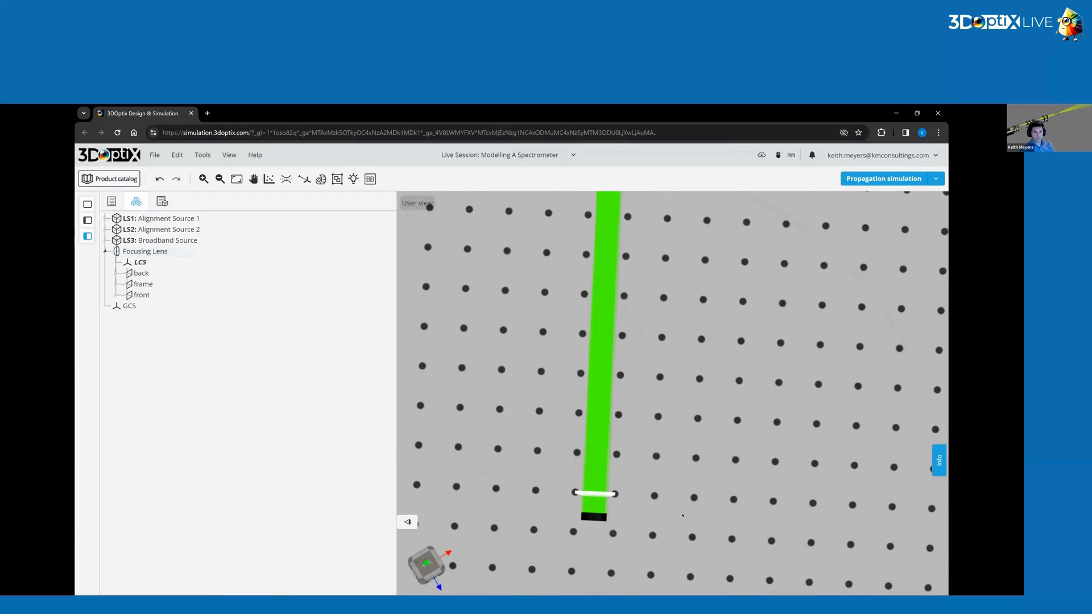
pyautogui.click(883, 178)
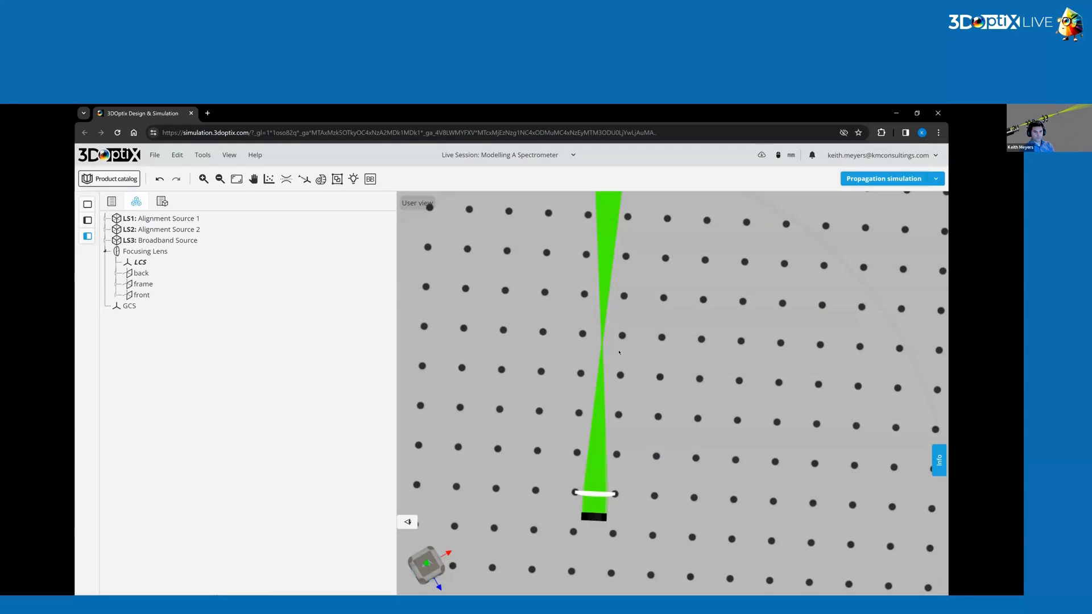
# Run the propagation simulation with only Alignment Source 1 enabled.
pyautogui.scroll(-5, 641, 353)
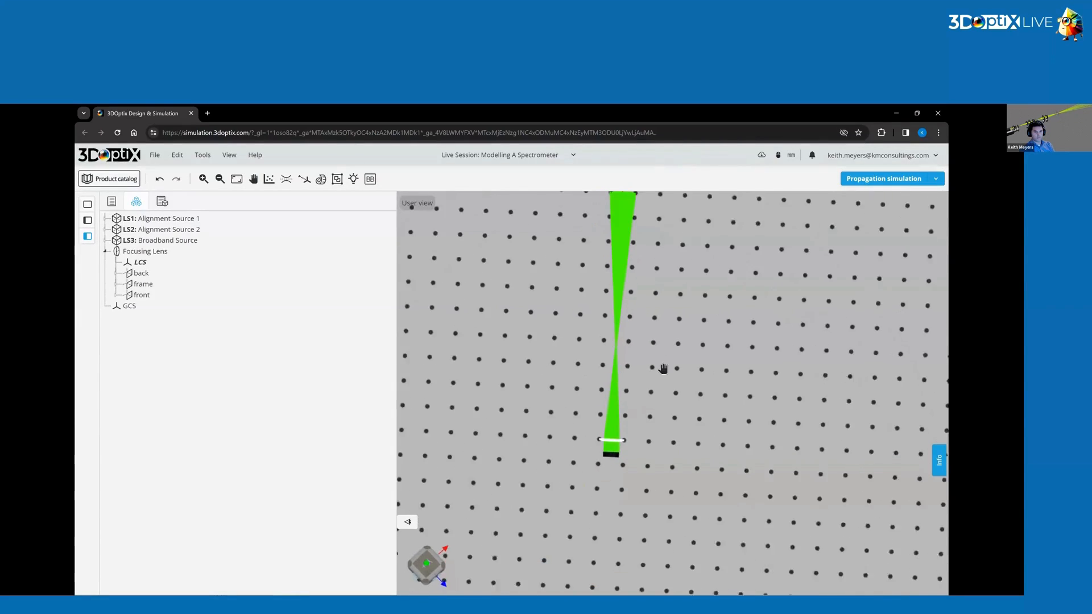
pyautogui.click(935, 179)
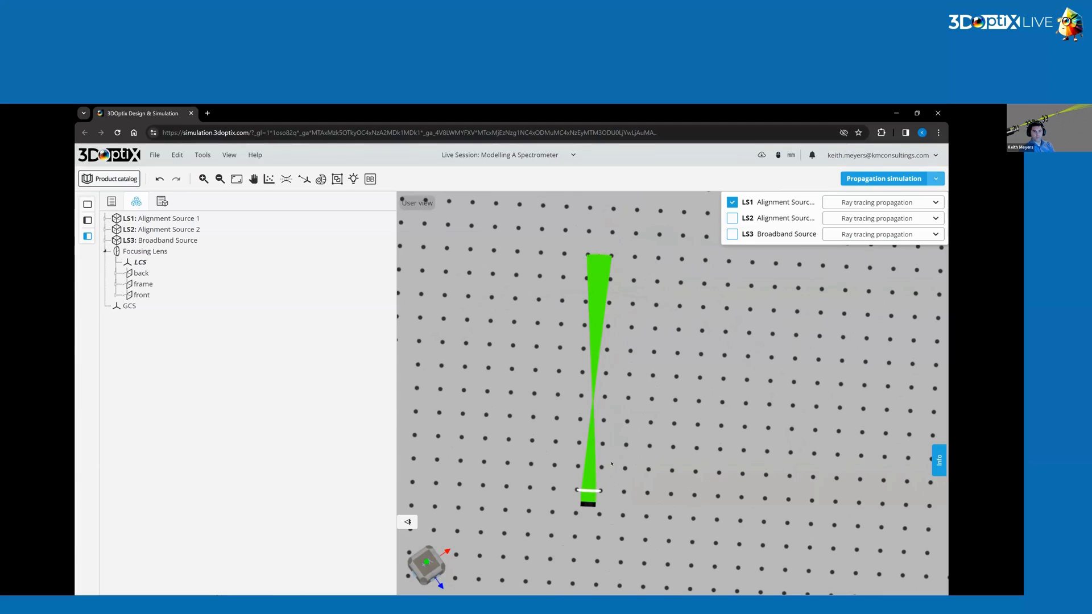
pyautogui.click(884, 178)
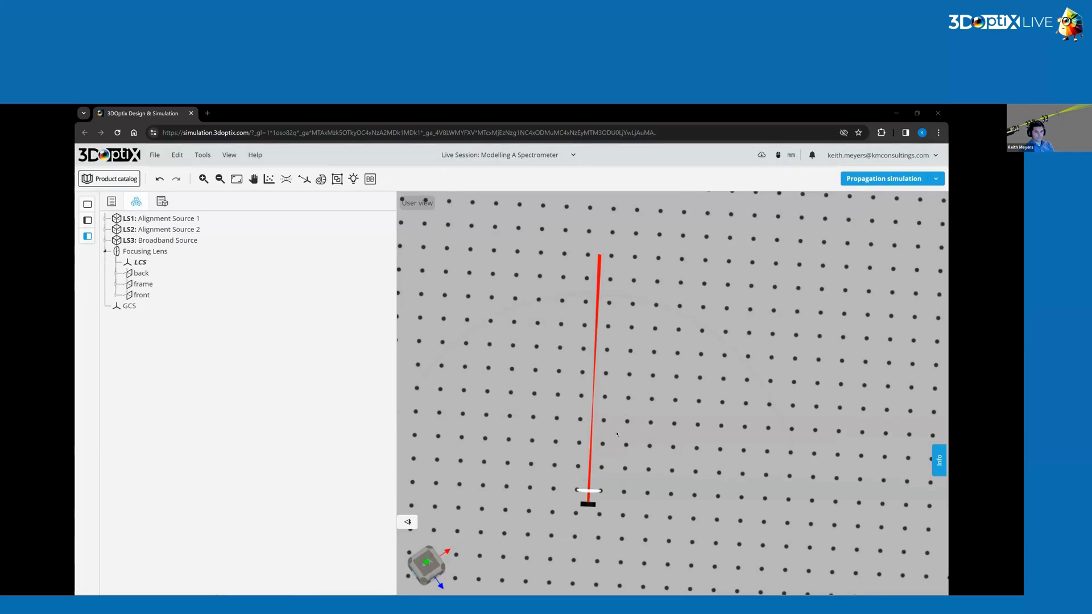
# Add a user-defined optical element of type Mirror with subtype Curved Mirror (Concave).
pyautogui.scroll(5, 616, 434)
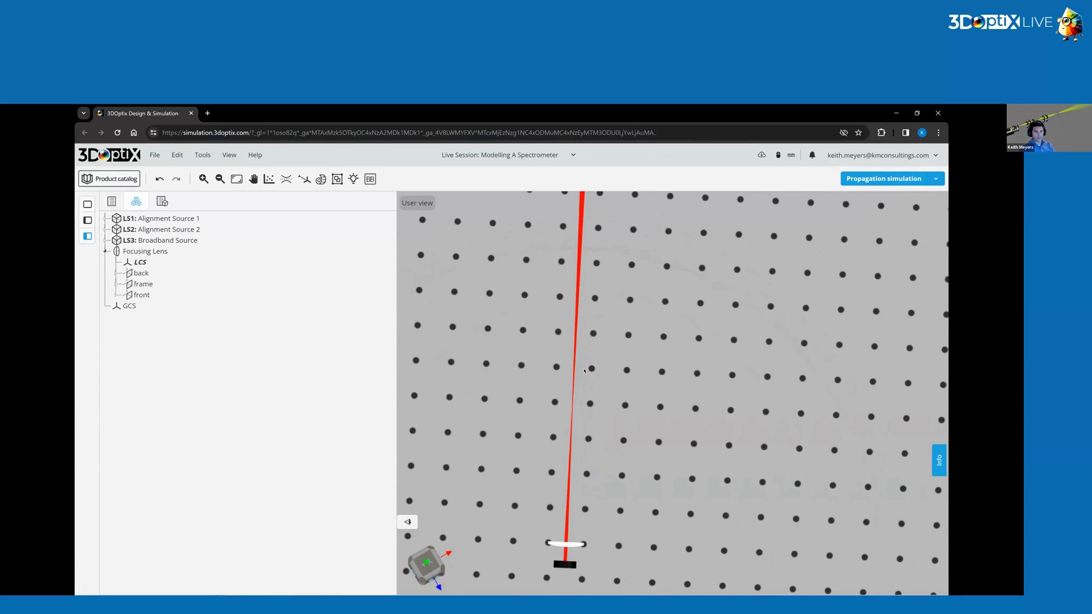
pyautogui.scroll(-5, 604, 342)
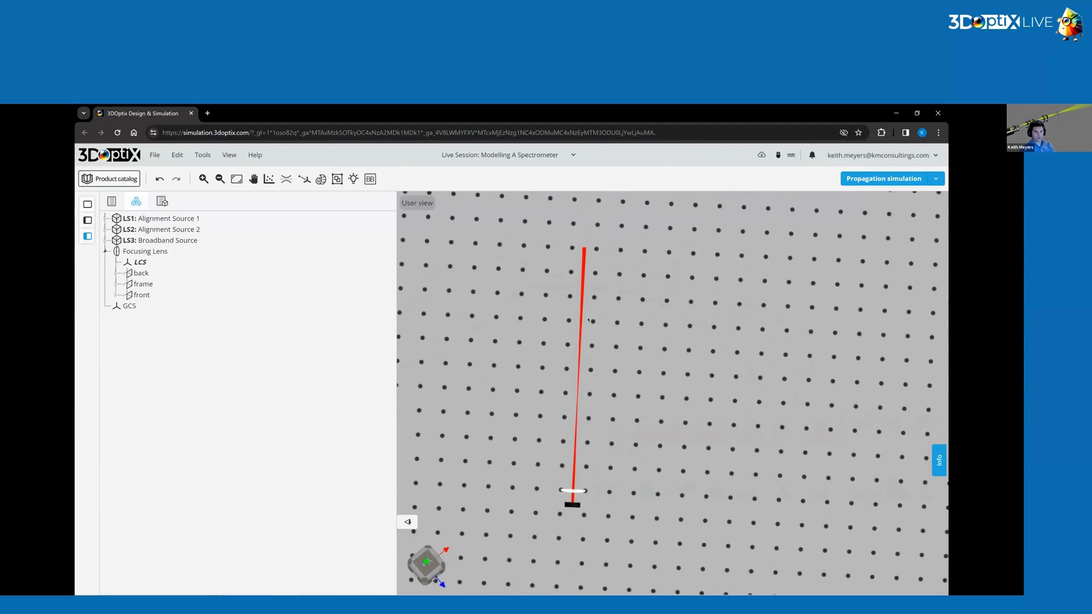
pyautogui.scroll(3, 605, 341)
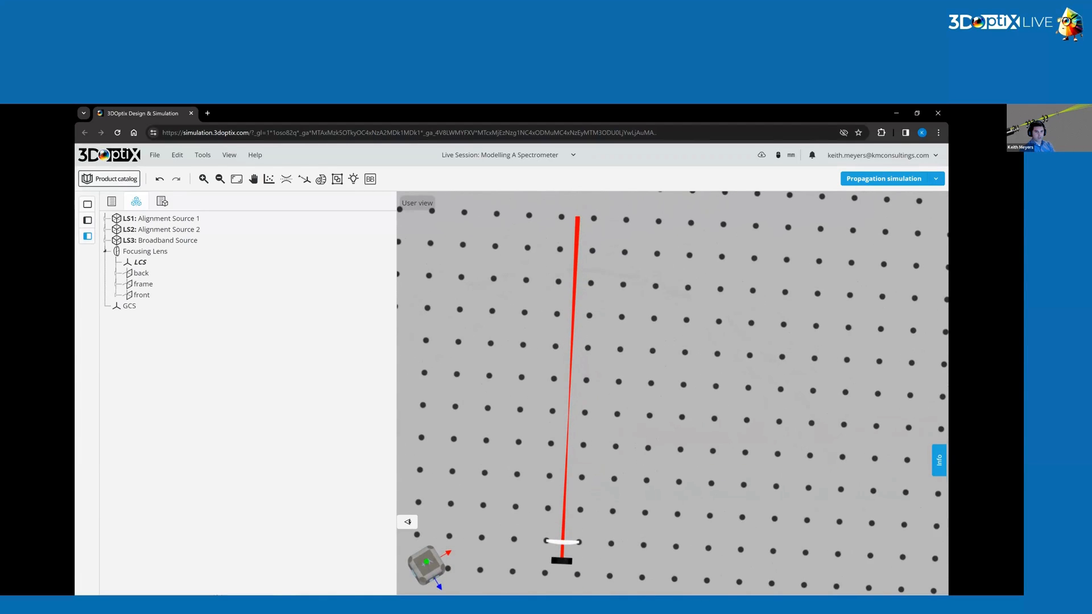
pyautogui.rightClick(579, 299)
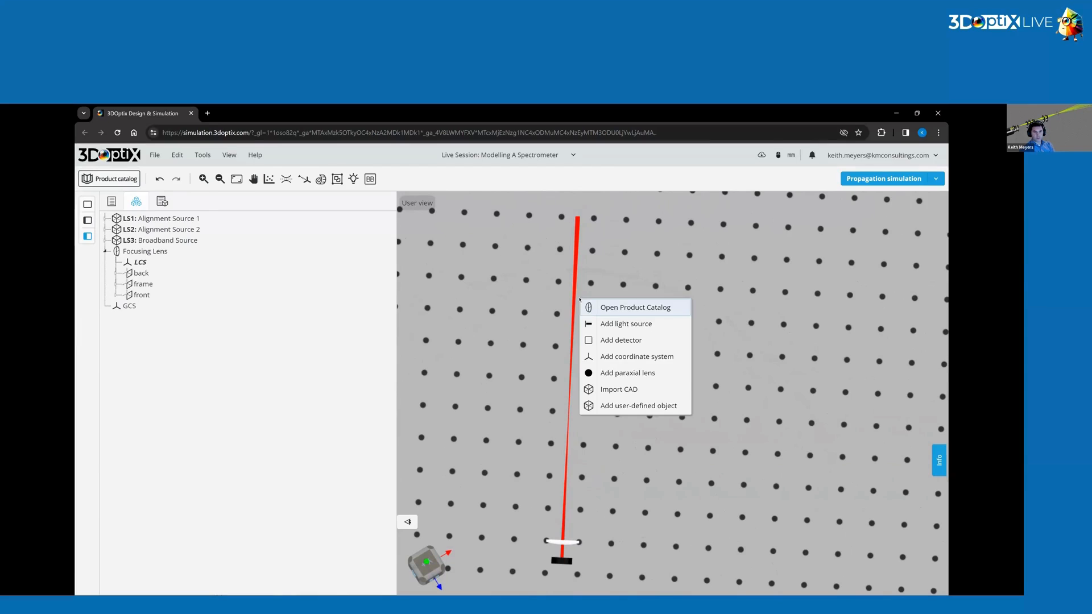
pyautogui.click(650, 407)
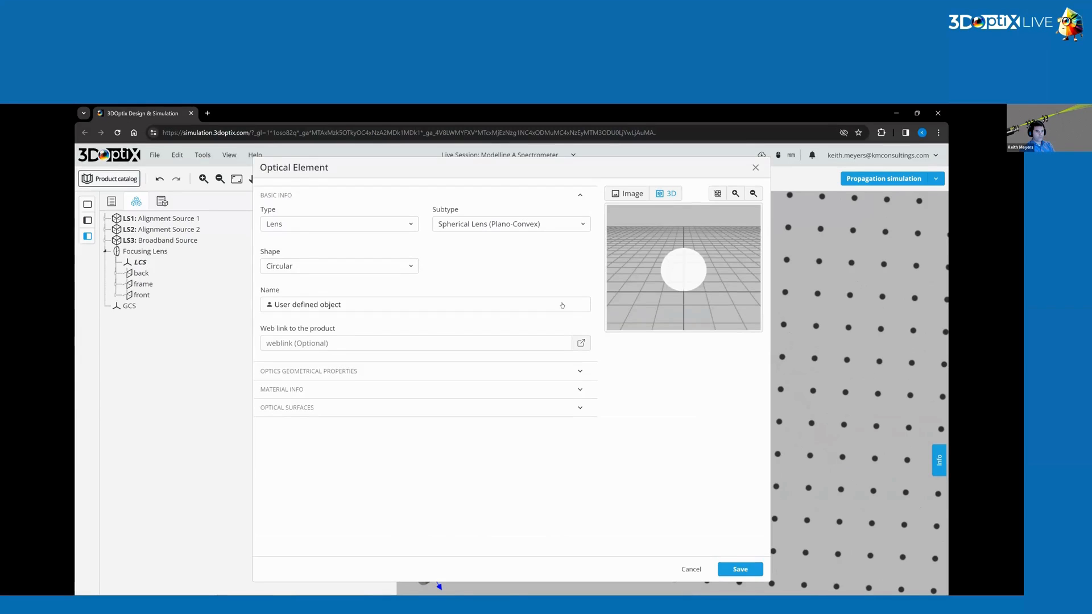
pyautogui.click(306, 224)
pyautogui.click(307, 246)
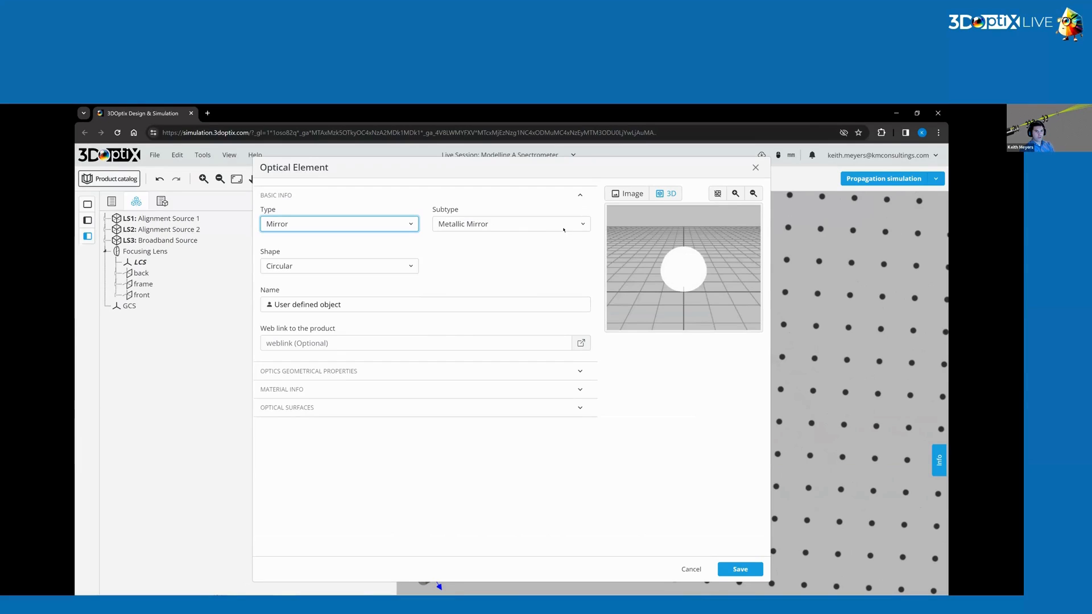
pyautogui.click(562, 227)
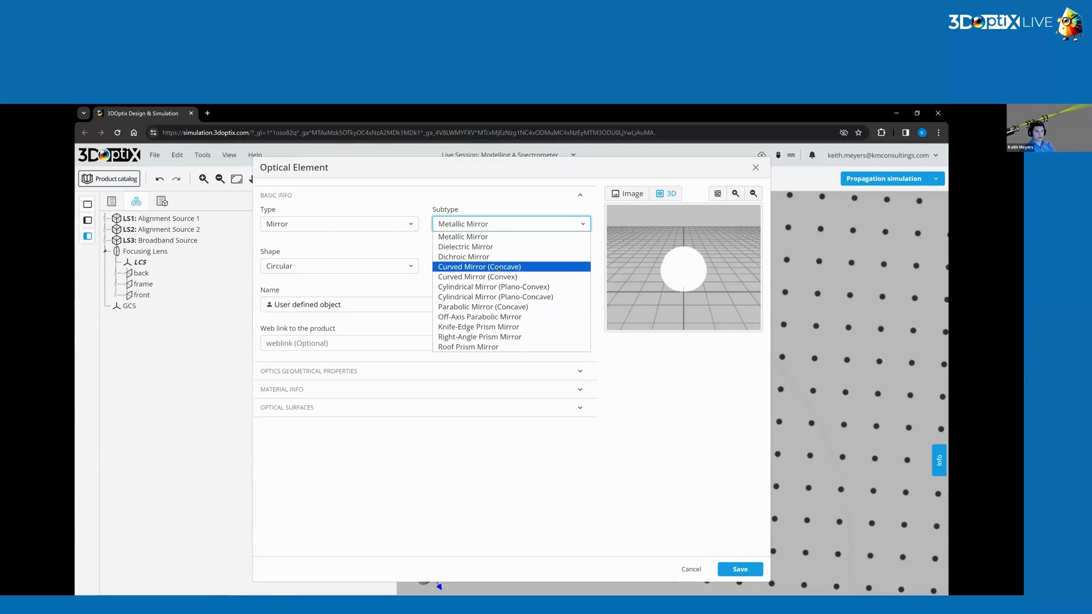
# Name the new element Collimating Mirror.
pyautogui.tripleClick(351, 302)
pyautogui.write('Coll')
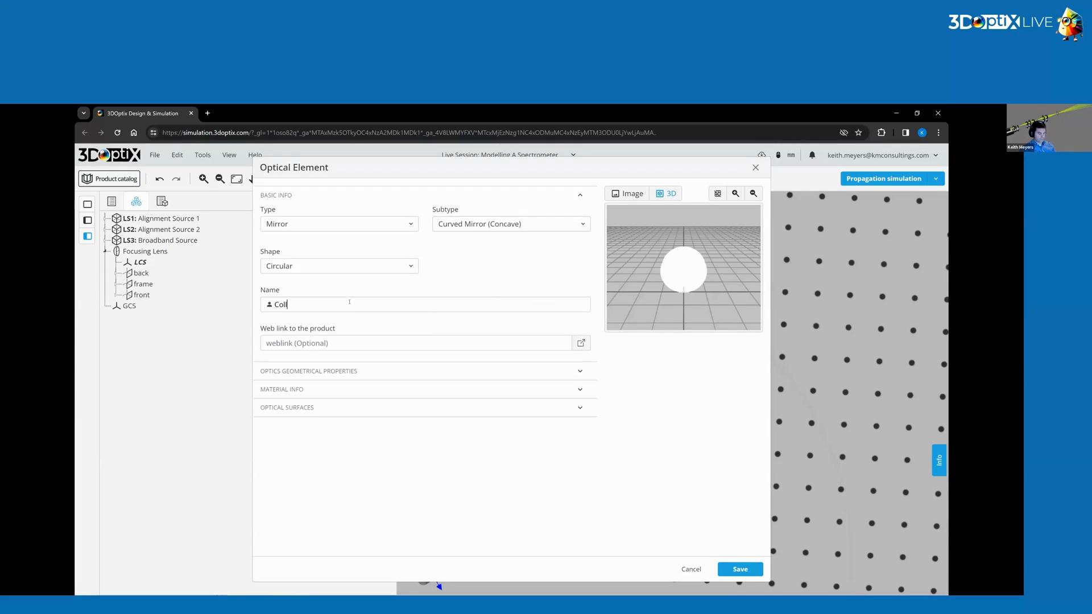
pyautogui.write('imating Mirror')
# Inspect the mirror's front surface coating and simulation settings.
pyautogui.click(307, 408)
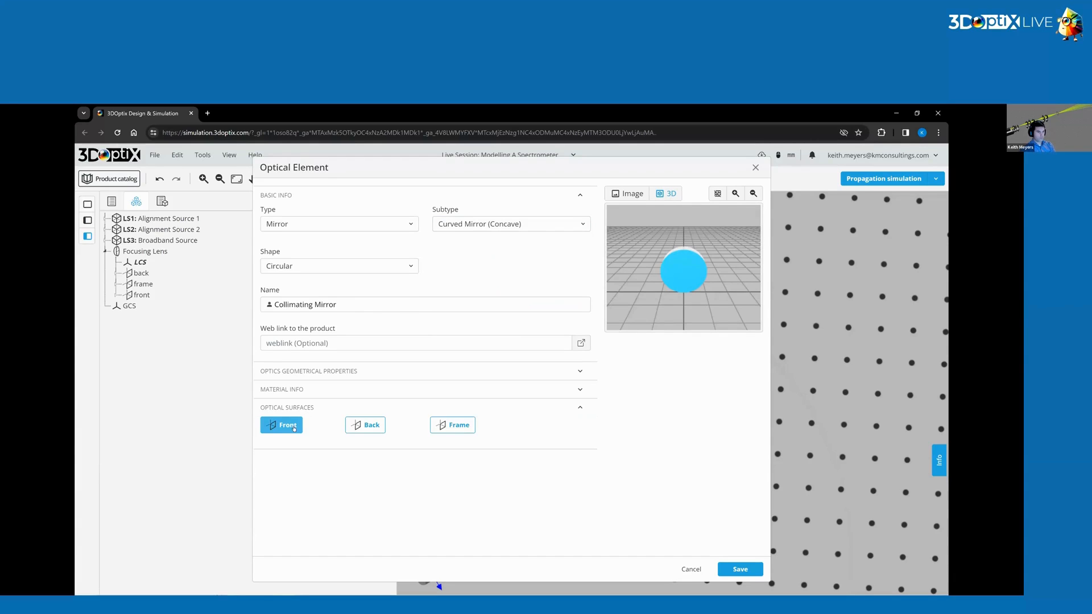
pyautogui.click(290, 494)
pyautogui.click(291, 477)
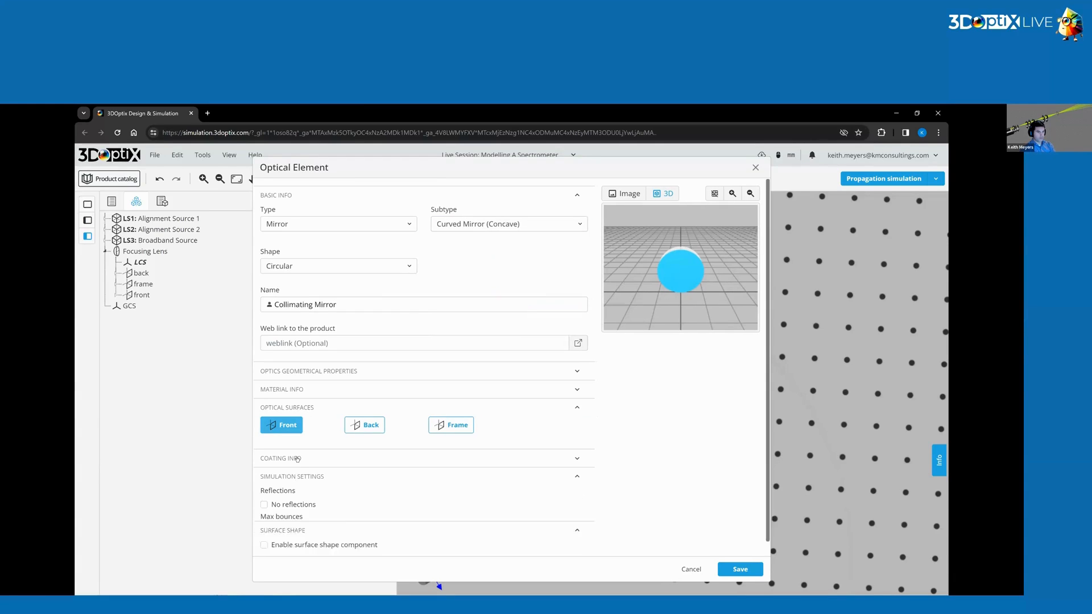
pyautogui.click(287, 458)
pyautogui.scroll(-2, 306, 414)
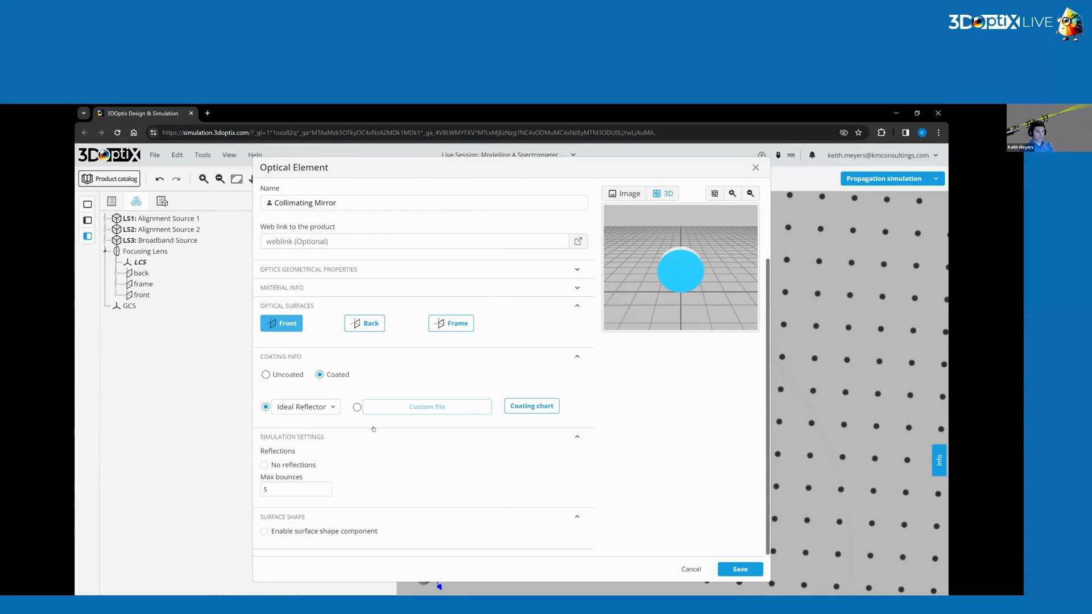
pyautogui.scroll(2, 349, 433)
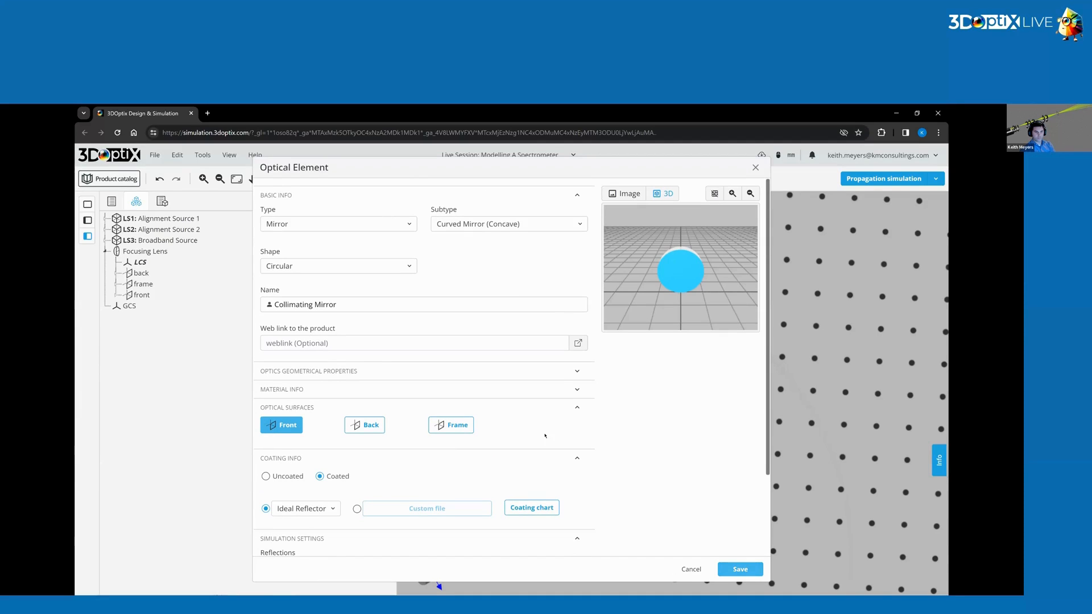
# Set the mirror's center thickness to 5 mm and R1 to -200 mm, and save the element.
pyautogui.click(273, 373)
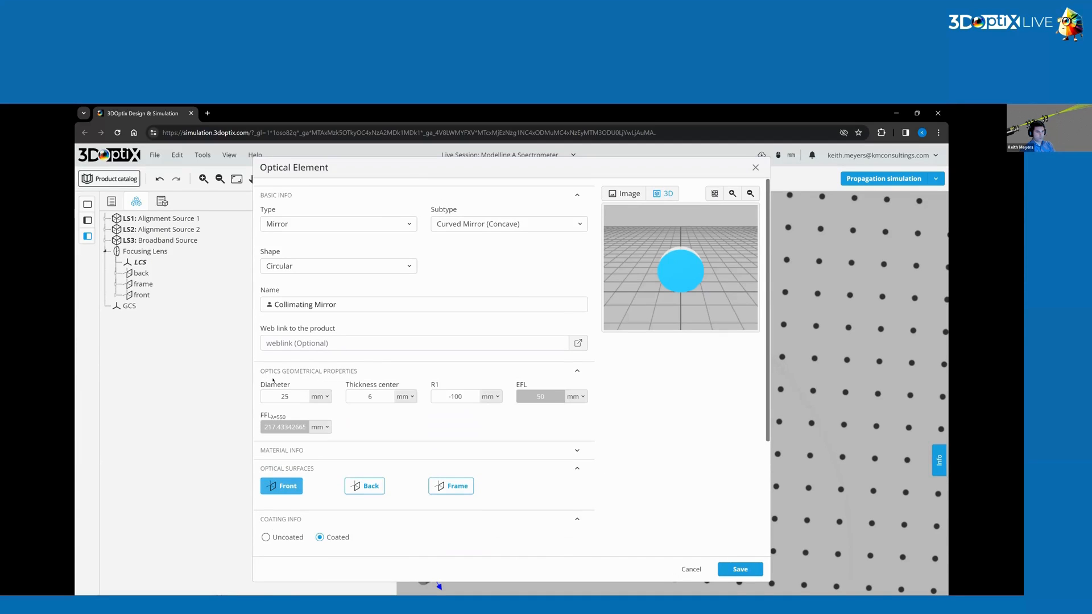
pyautogui.doubleClick(382, 398)
pyautogui.write('5')
pyautogui.doubleClick(456, 396)
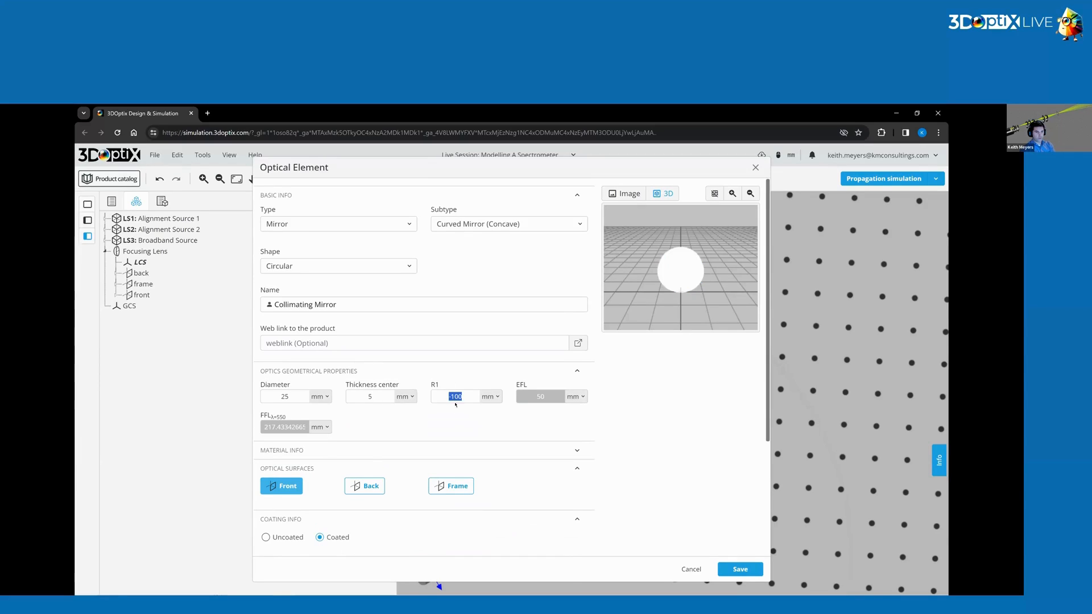
pyautogui.write('-200')
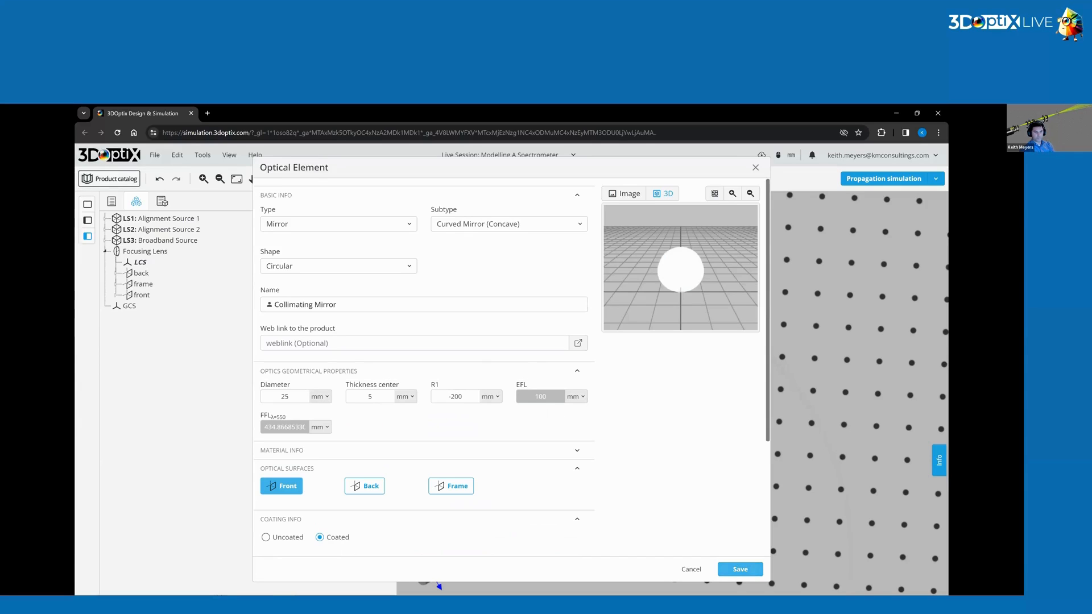
pyautogui.click(739, 569)
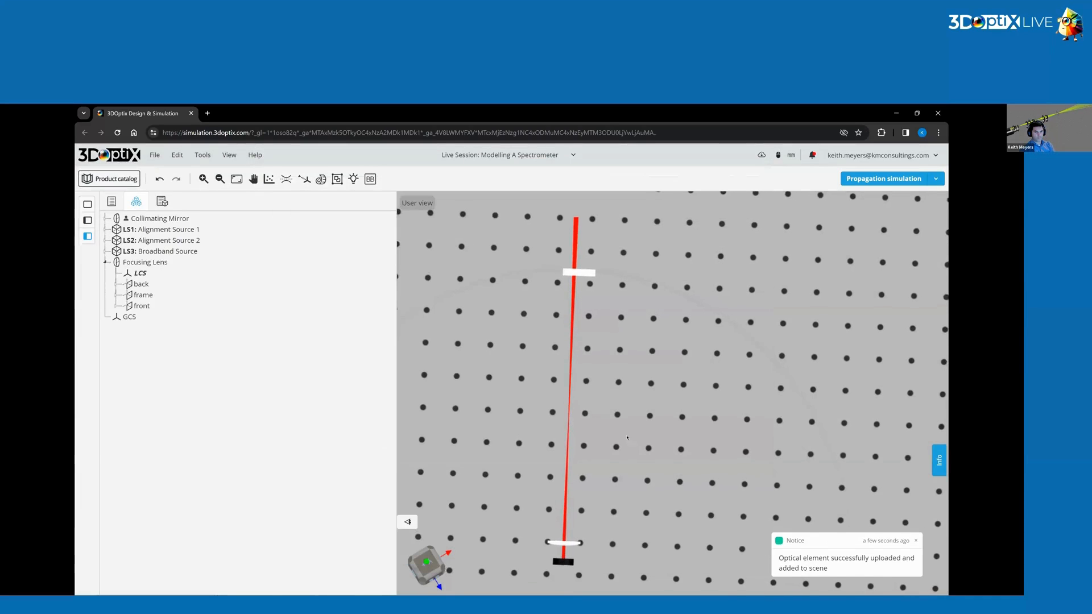
# Position the Collimating Mirror at X 0 mm and Z 200 mm.
pyautogui.click(586, 269)
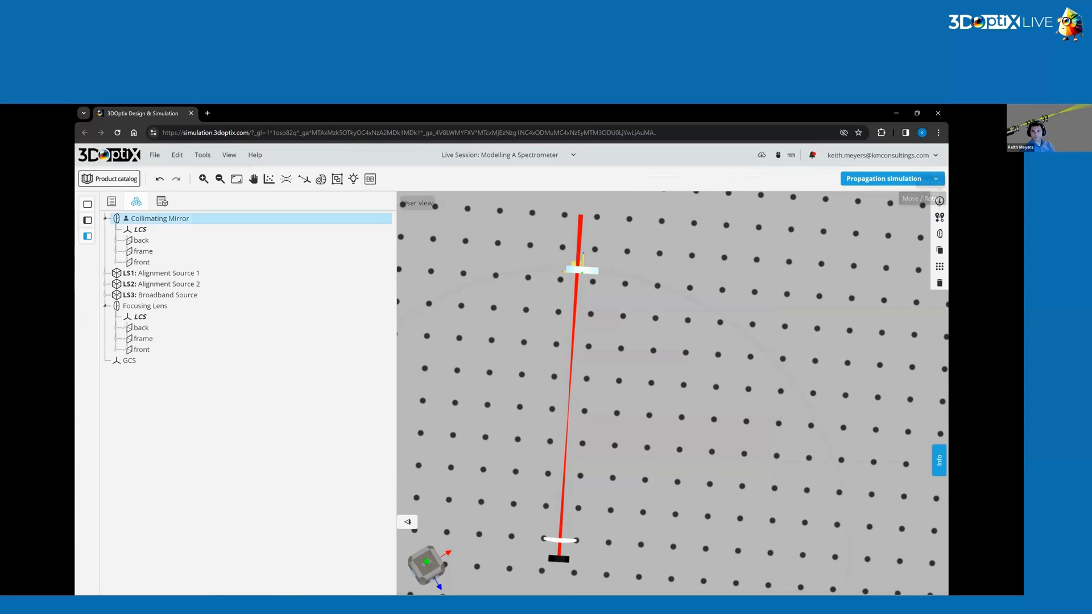
pyautogui.click(939, 217)
pyautogui.doubleClick(806, 258)
pyautogui.write('0')
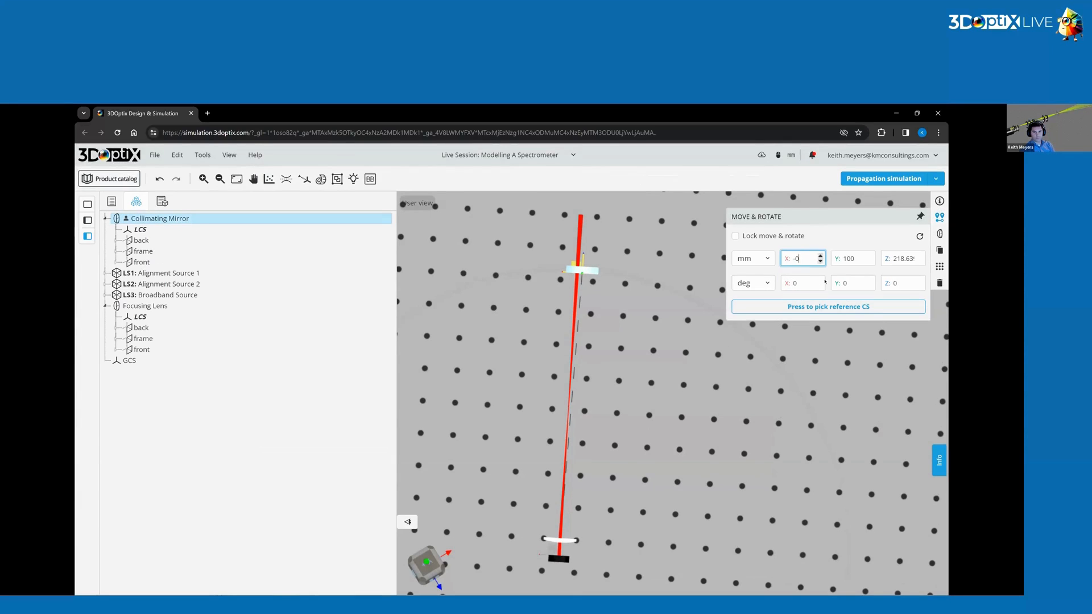
pyautogui.doubleClick(904, 258)
pyautogui.write('200')
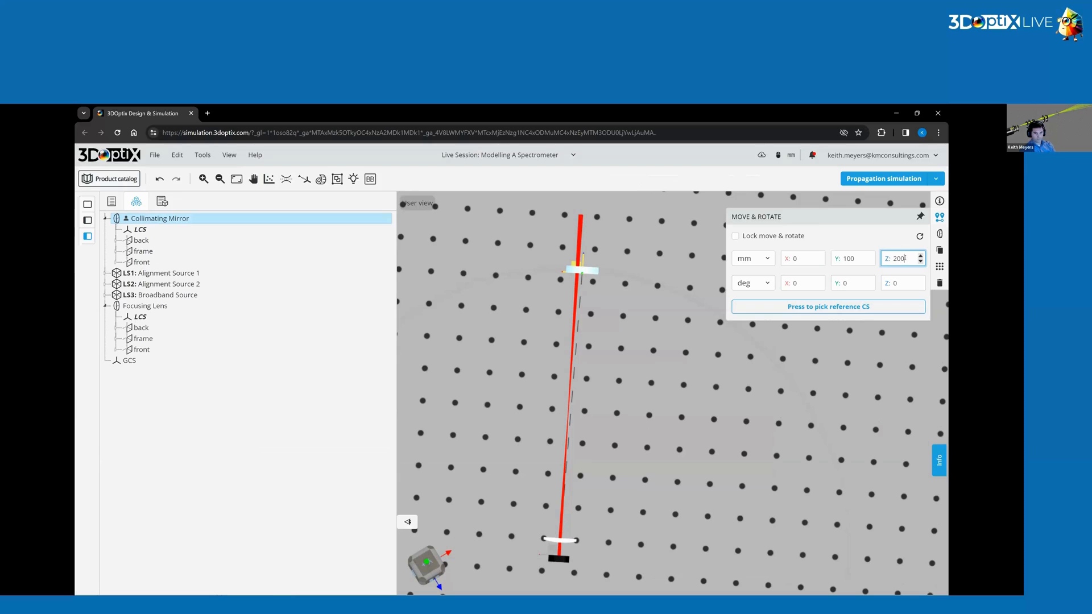
pyautogui.press('Return')
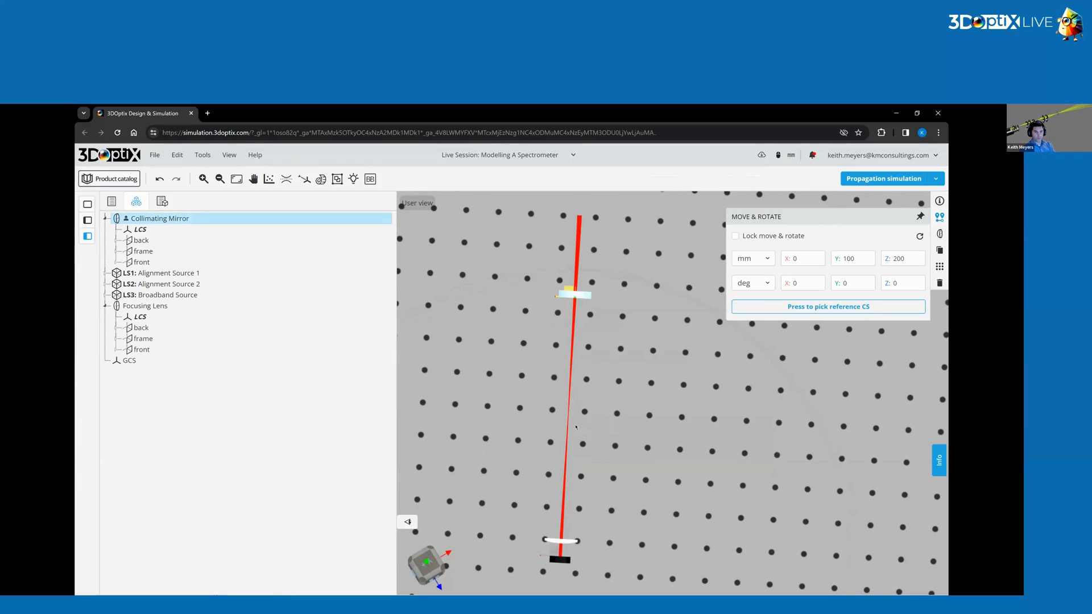
pyautogui.click(560, 539)
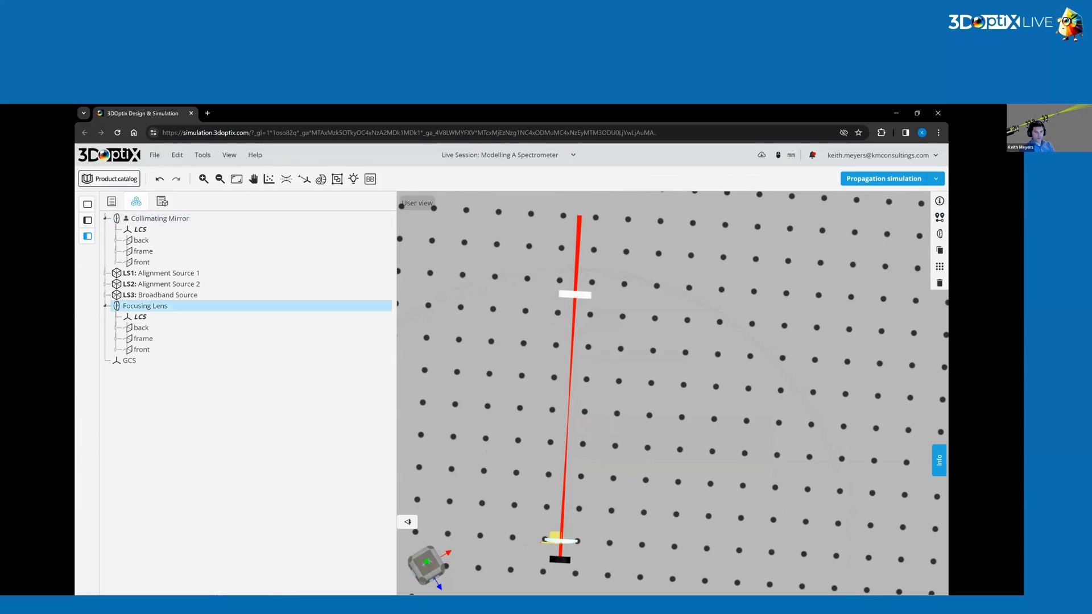
pyautogui.click(939, 233)
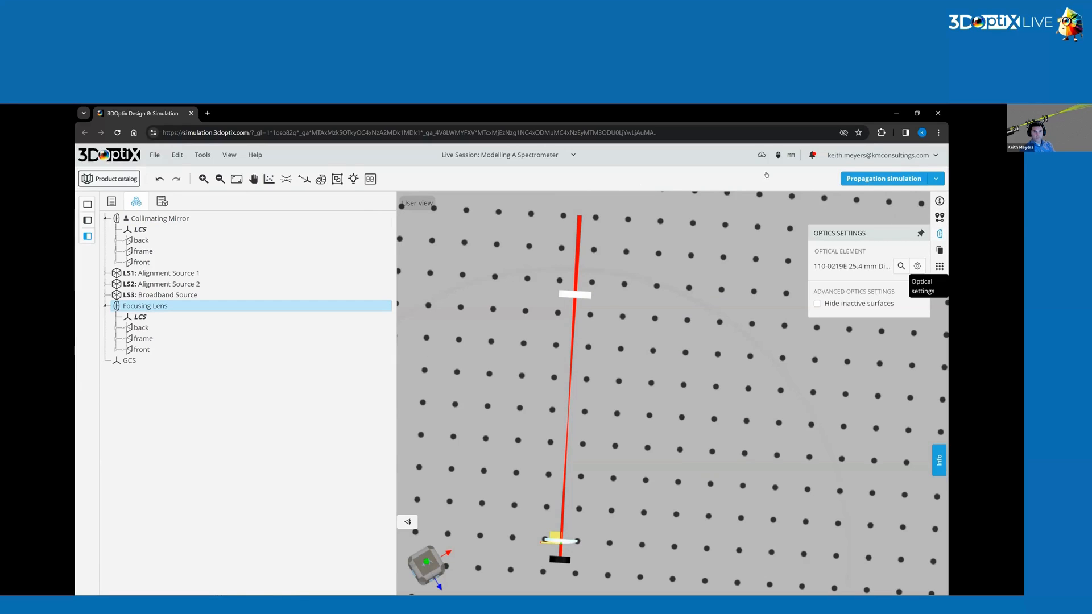
pyautogui.click(917, 266)
pyautogui.click(335, 371)
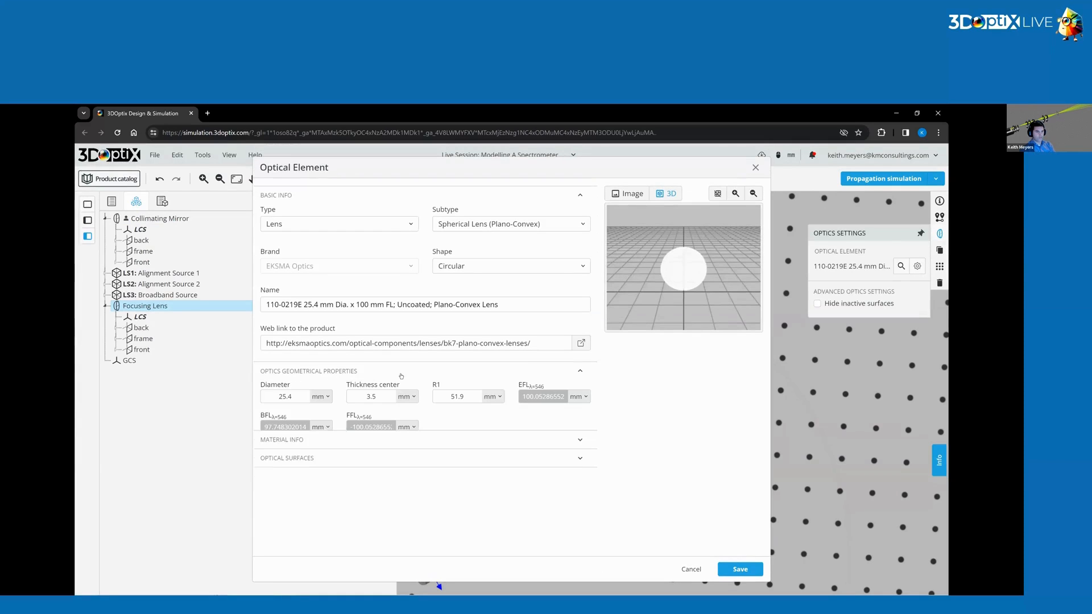
pyautogui.click(472, 450)
pyautogui.doubleClick(549, 483)
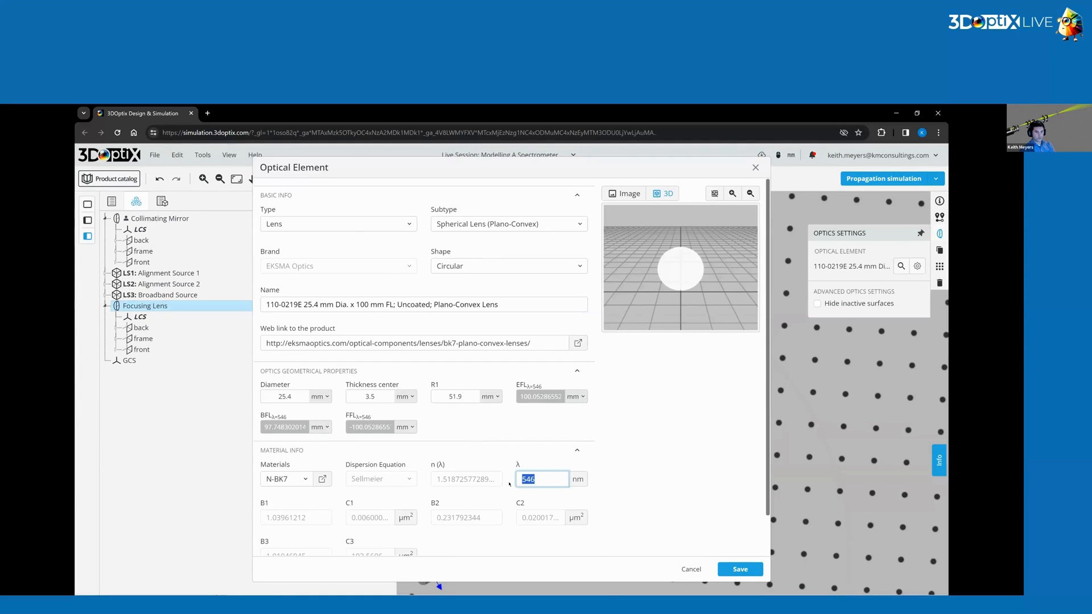
pyautogui.write('400')
pyautogui.click(691, 569)
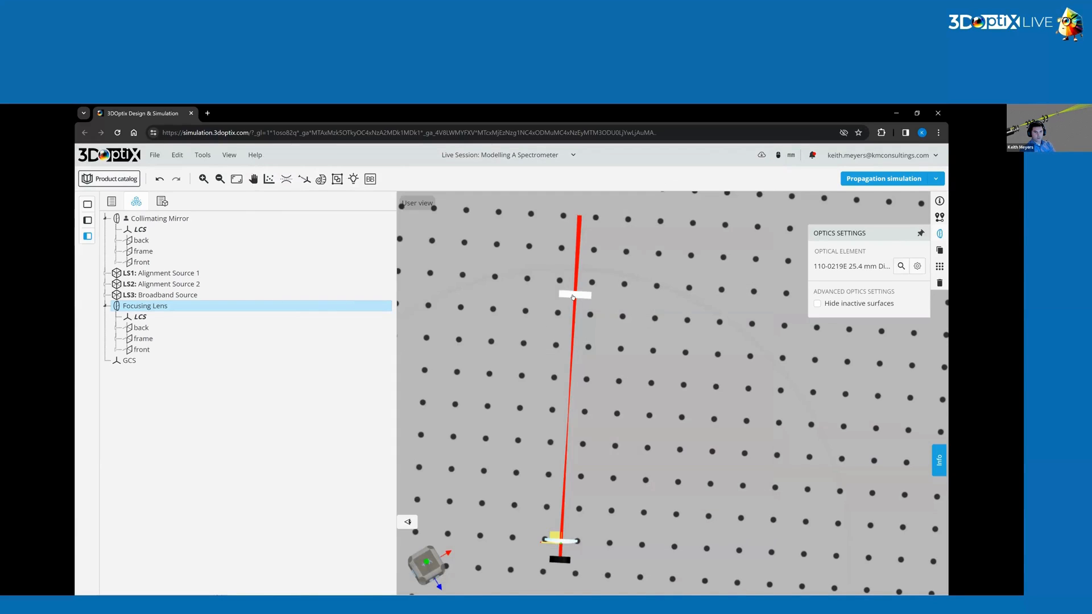
# Reference the Collimating Mirror to the Focusing Lens back surface and set its Z position to -195.5 mm.
pyautogui.click(573, 297)
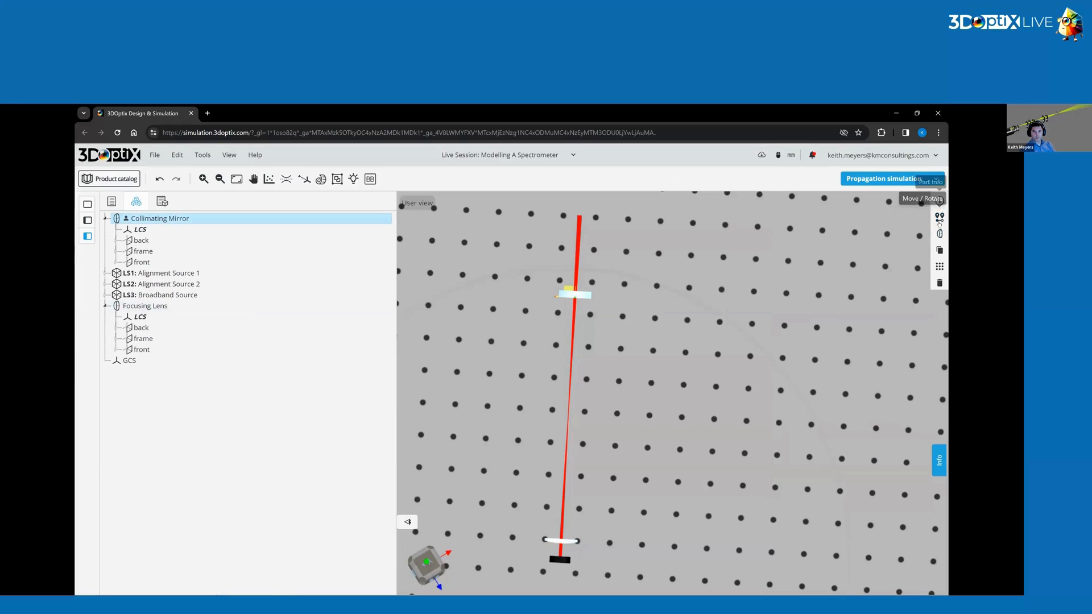
pyautogui.click(939, 219)
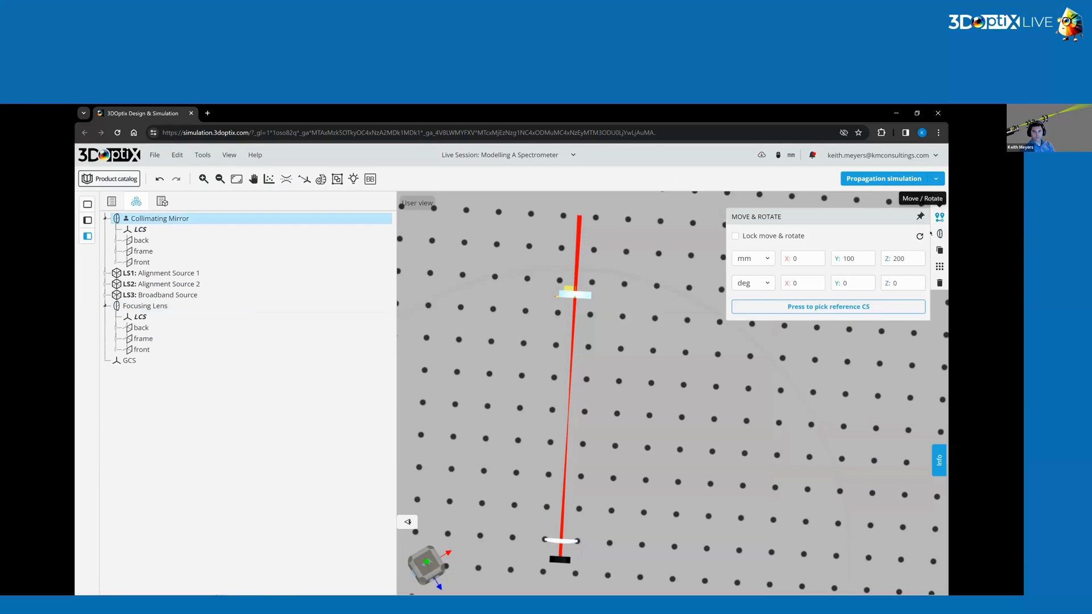
pyautogui.click(862, 312)
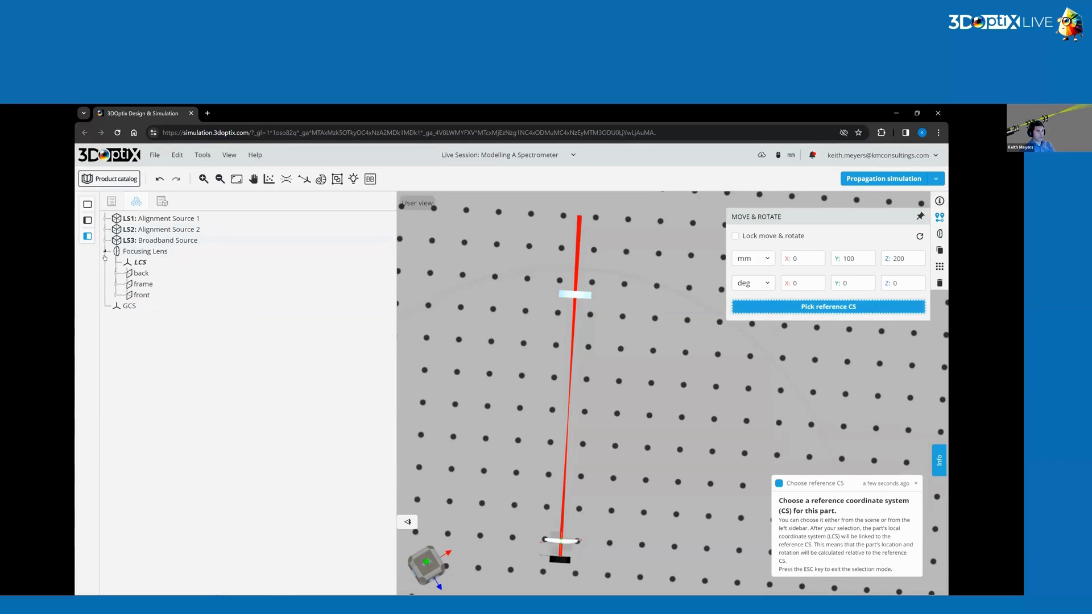
pyautogui.click(116, 274)
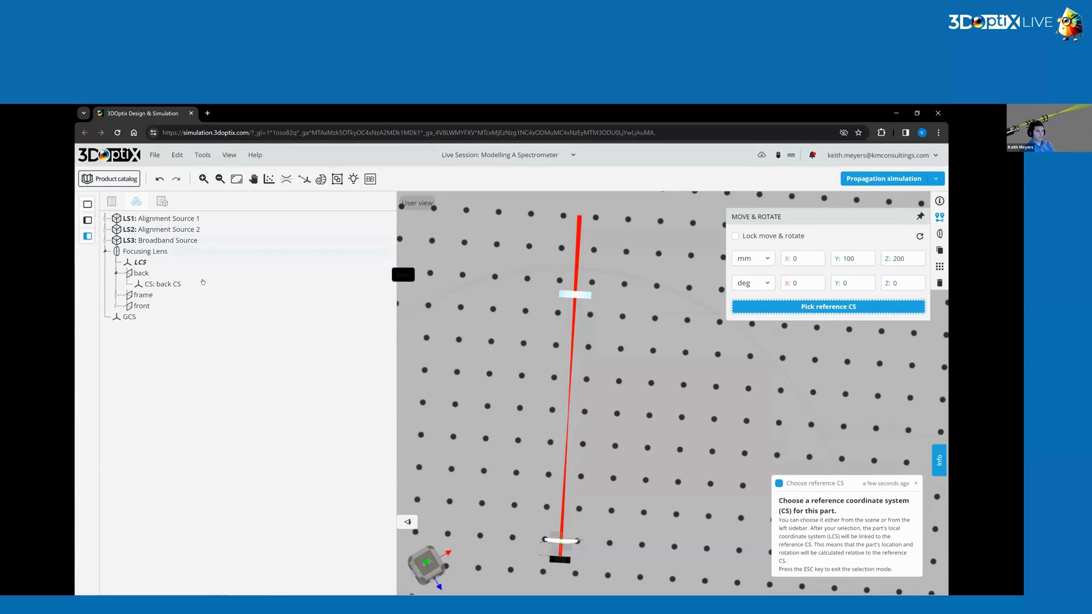
pyautogui.click(165, 284)
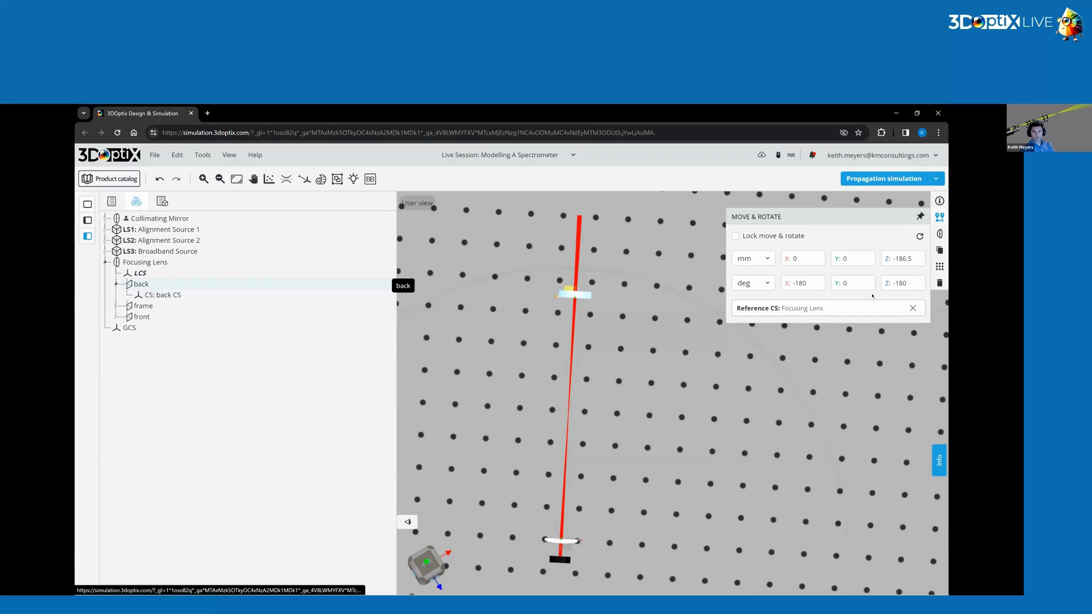
pyautogui.click(903, 258)
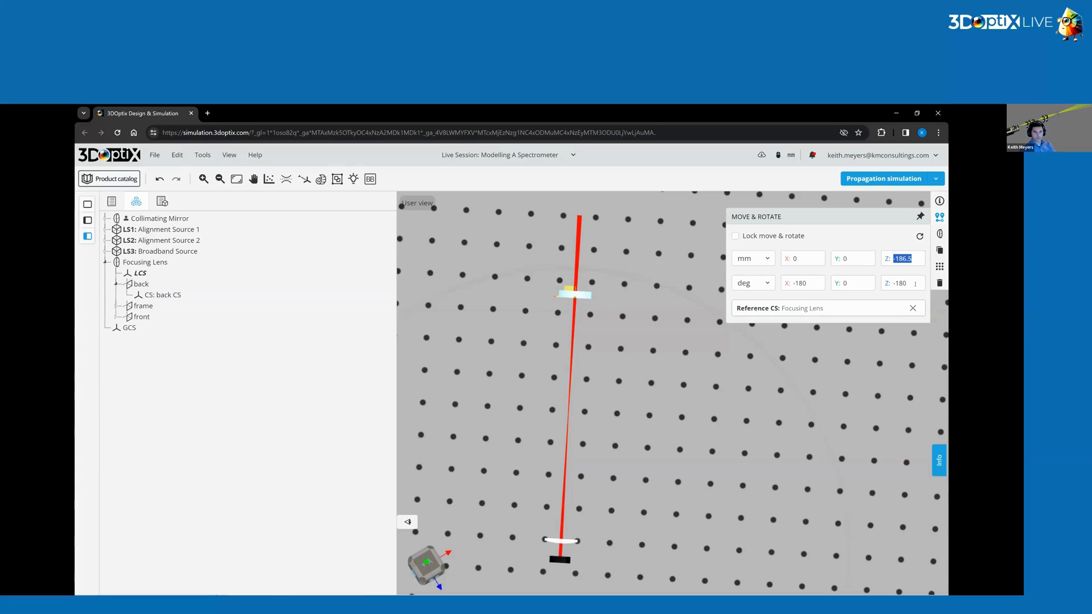
pyautogui.write('-1')
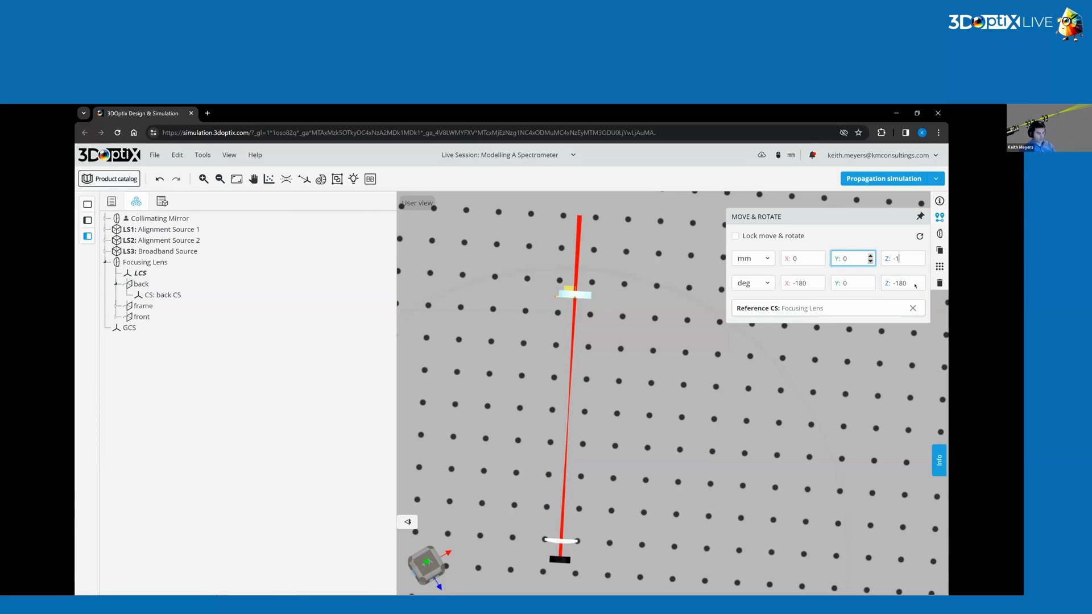
pyautogui.write('95.5')
pyautogui.press('Return')
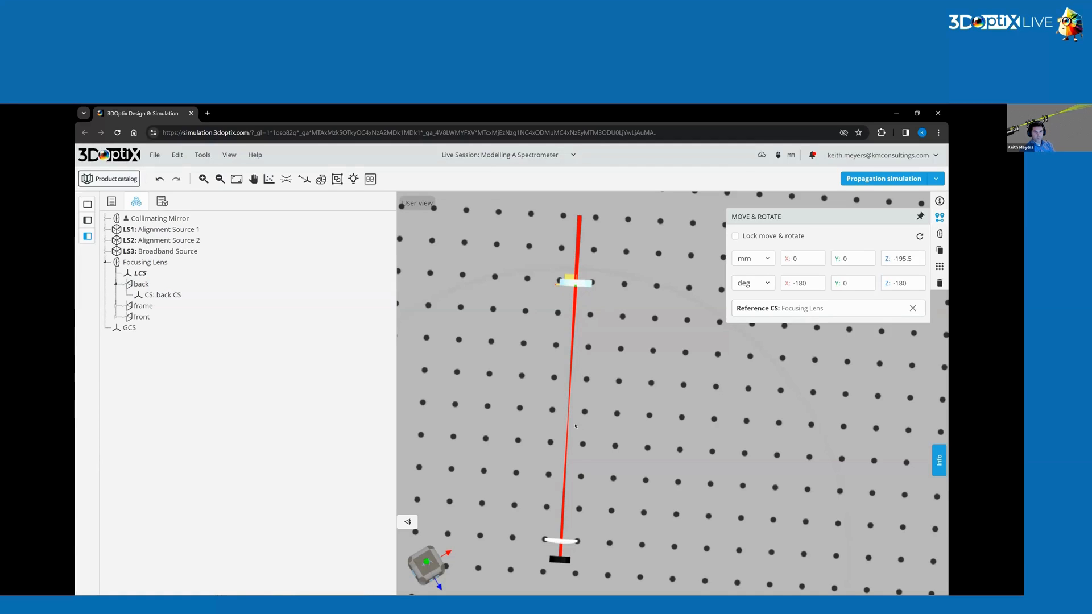
# Run the propagation simulation and select the Collimating Mirror.
pyautogui.click(575, 425)
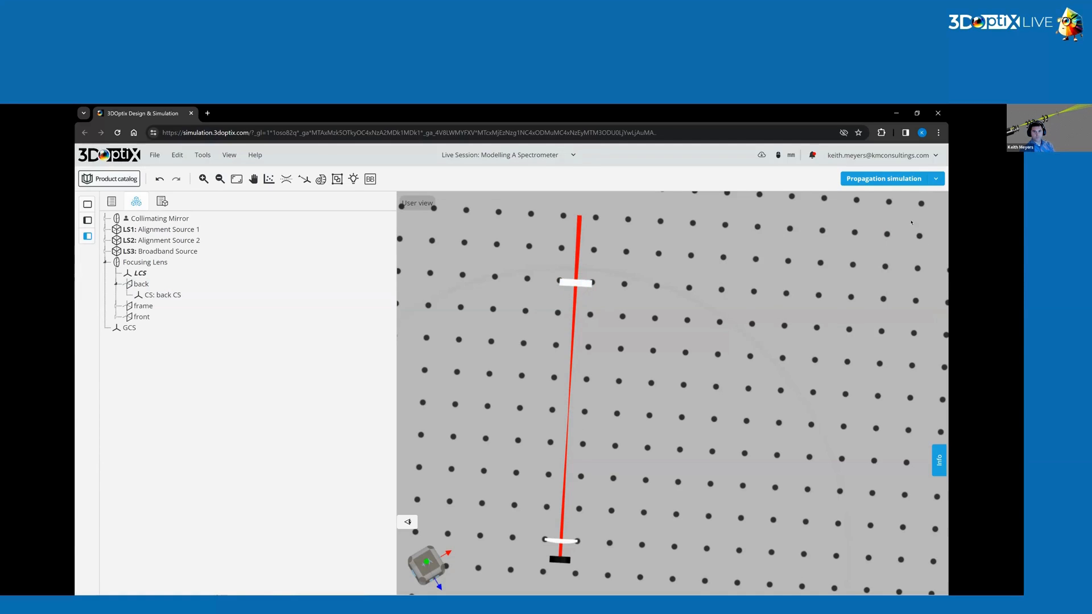
pyautogui.click(889, 179)
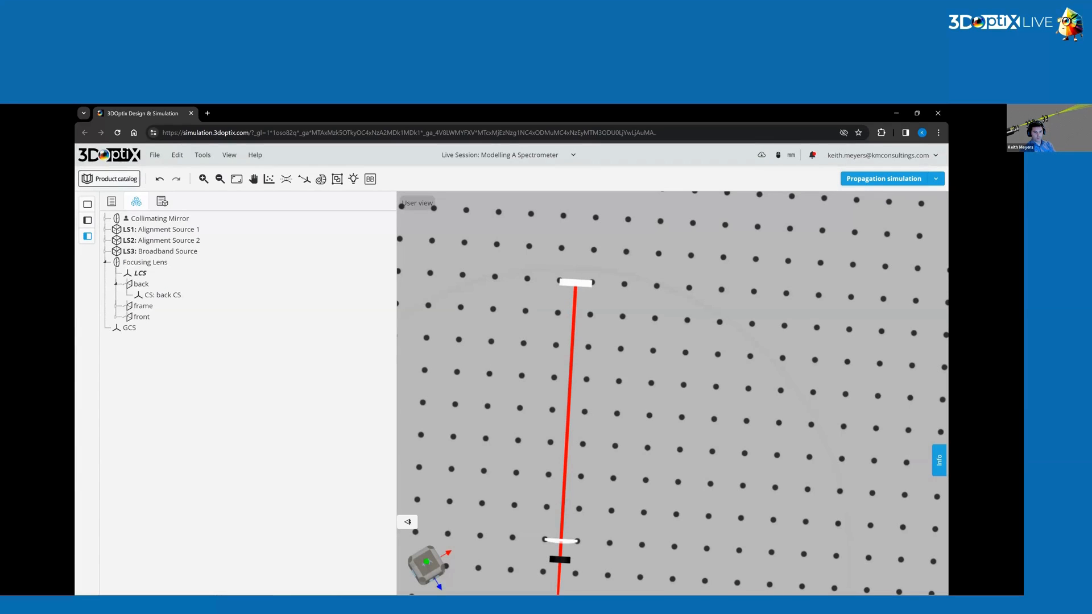
pyautogui.moveTo(630, 455); pyautogui.dragTo(620, 454)
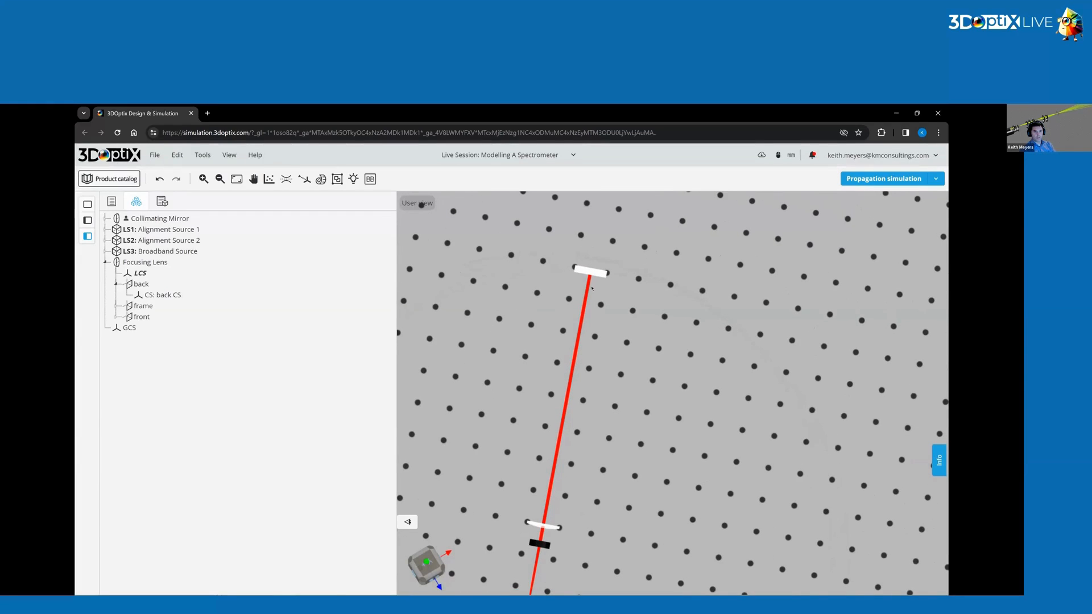
pyautogui.click(590, 271)
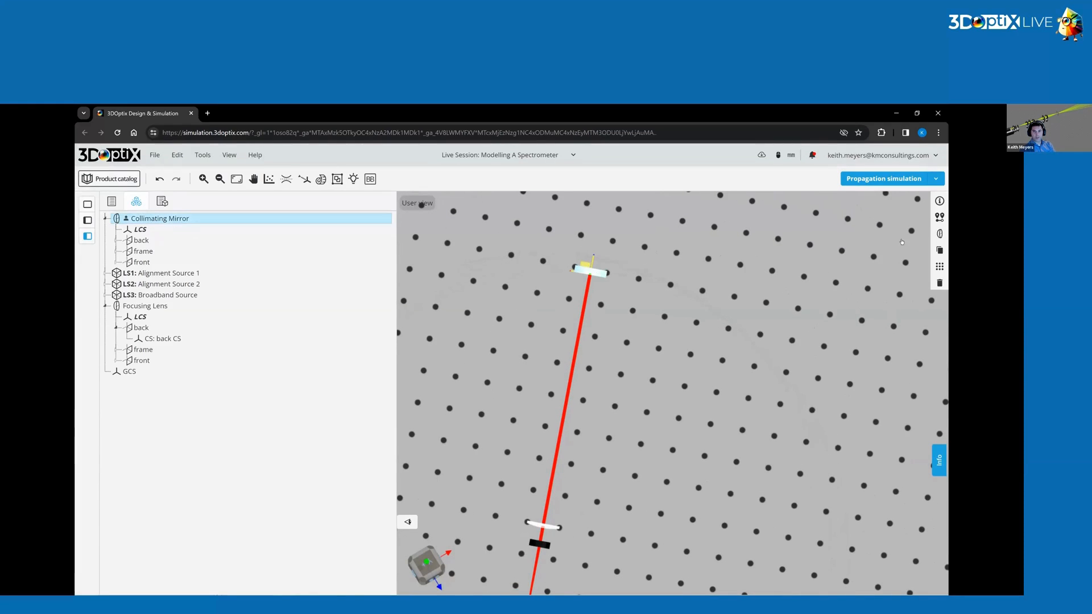
# Open the Collimating Mirror's optics settings, set its diameter to 55 mm, and save the element.
pyautogui.click(939, 234)
pyautogui.click(917, 266)
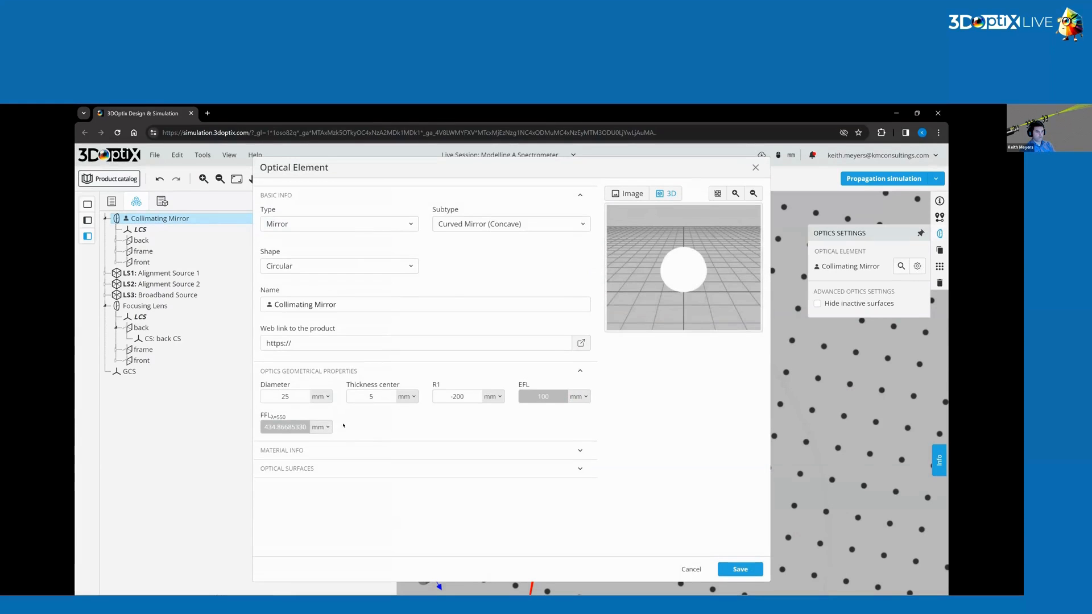
pyautogui.doubleClick(285, 397)
pyautogui.write('55')
pyautogui.click(740, 569)
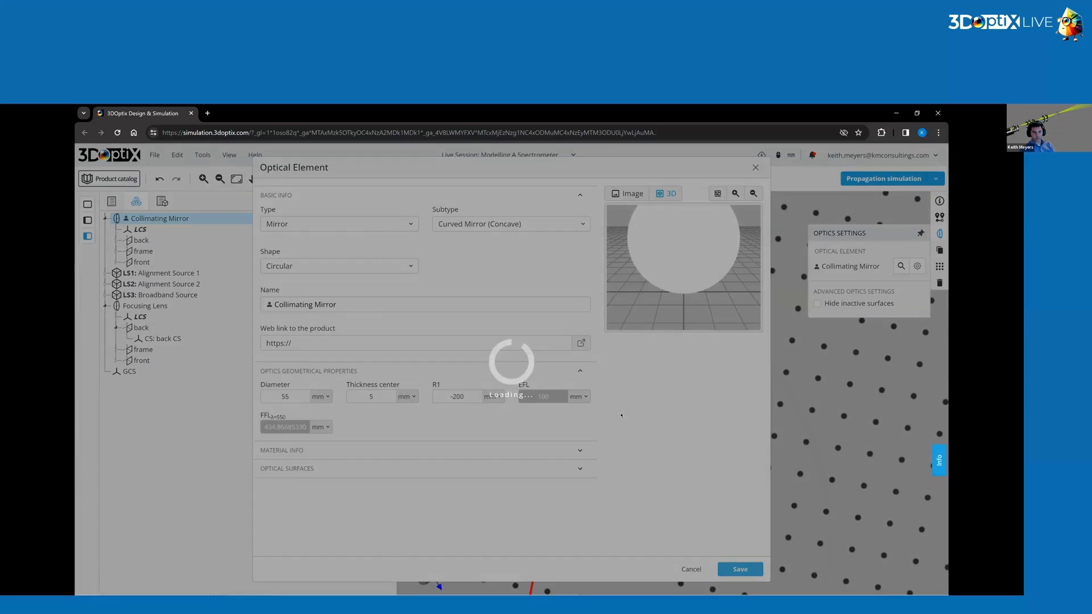
pyautogui.click(545, 307)
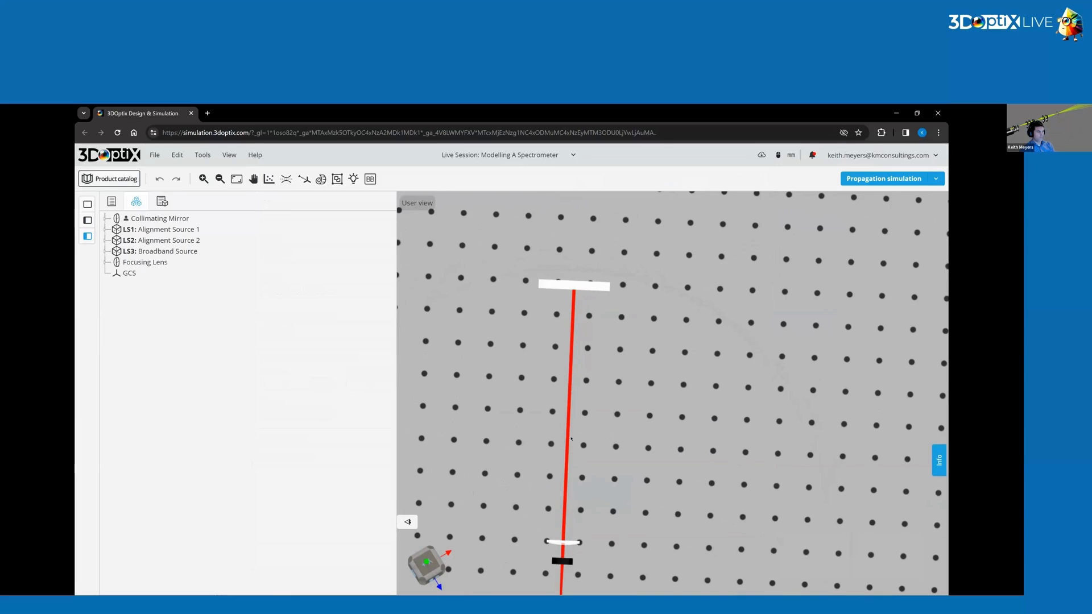
# Add a user-defined optical element of type Aperture with the Rectangular Aperture subtype.
pyautogui.moveTo(598, 426); pyautogui.dragTo(600, 427, button='middle')
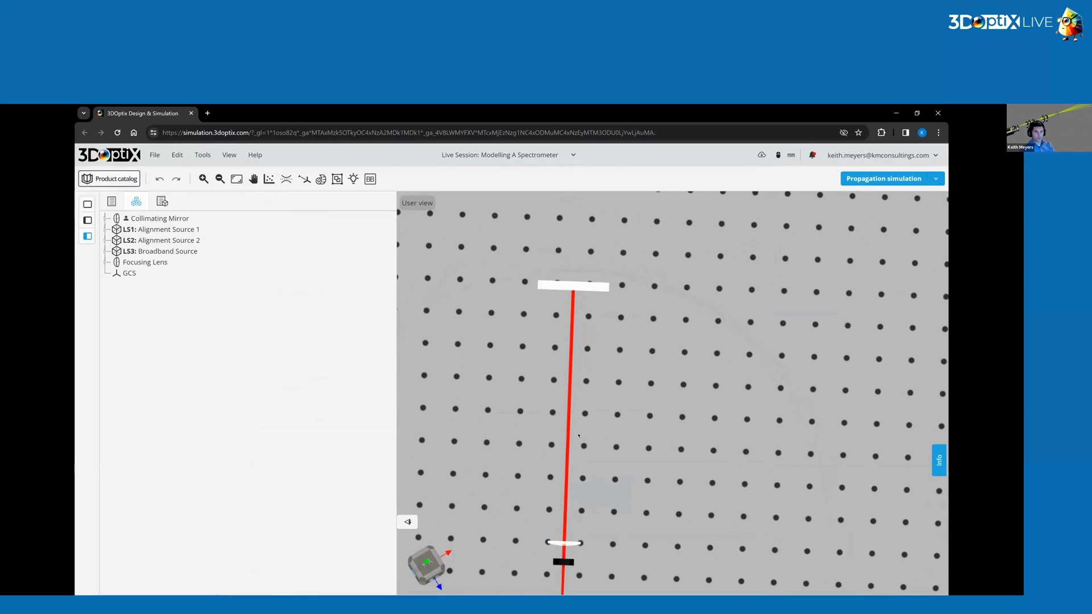
pyautogui.rightClick(577, 434)
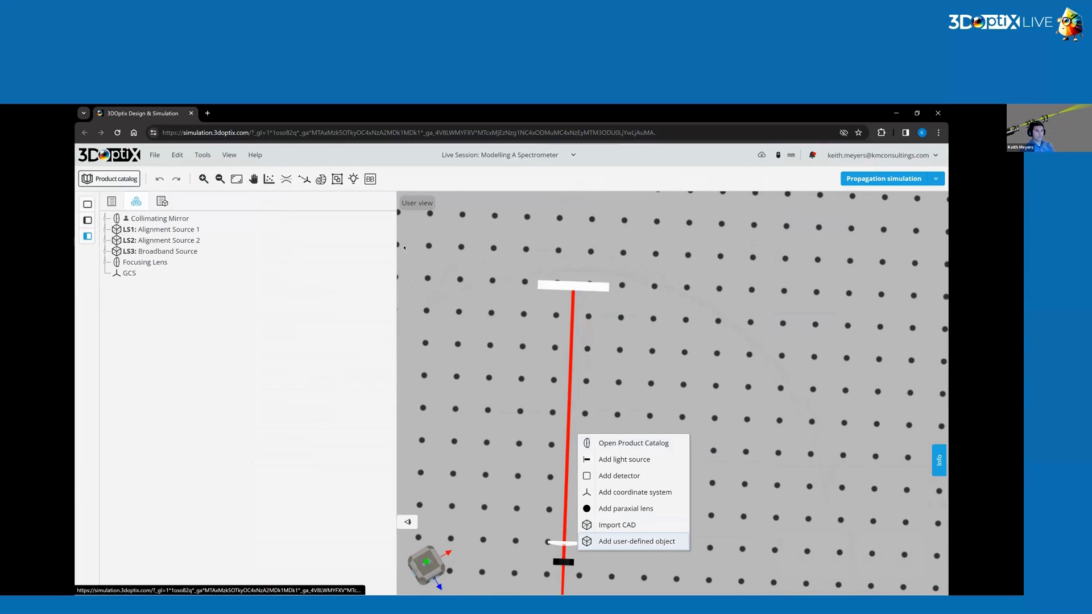
pyautogui.click(635, 541)
pyautogui.click(386, 222)
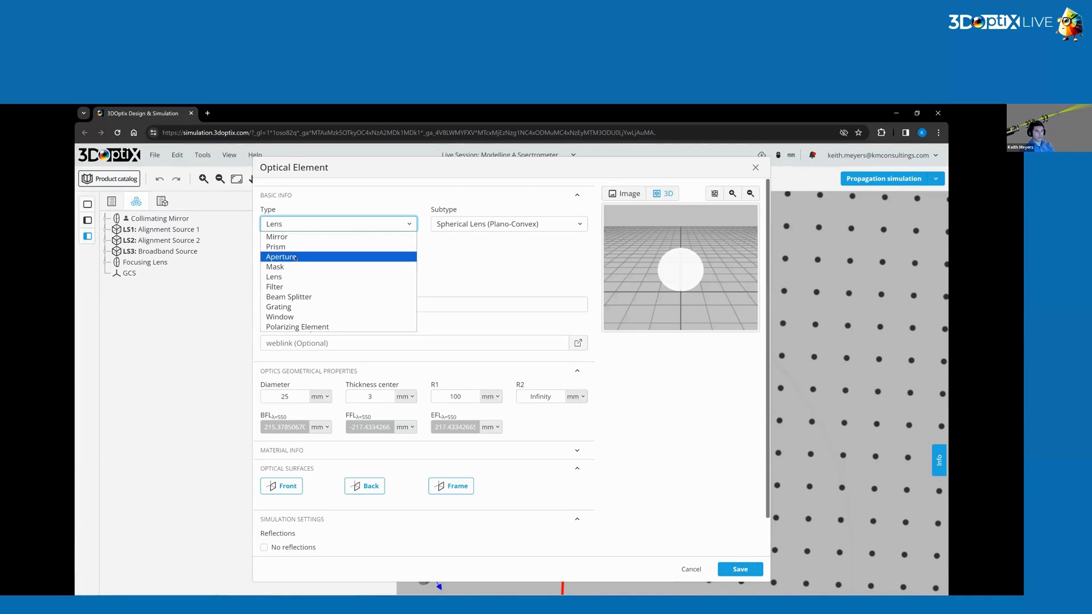
pyautogui.click(295, 258)
pyautogui.click(515, 223)
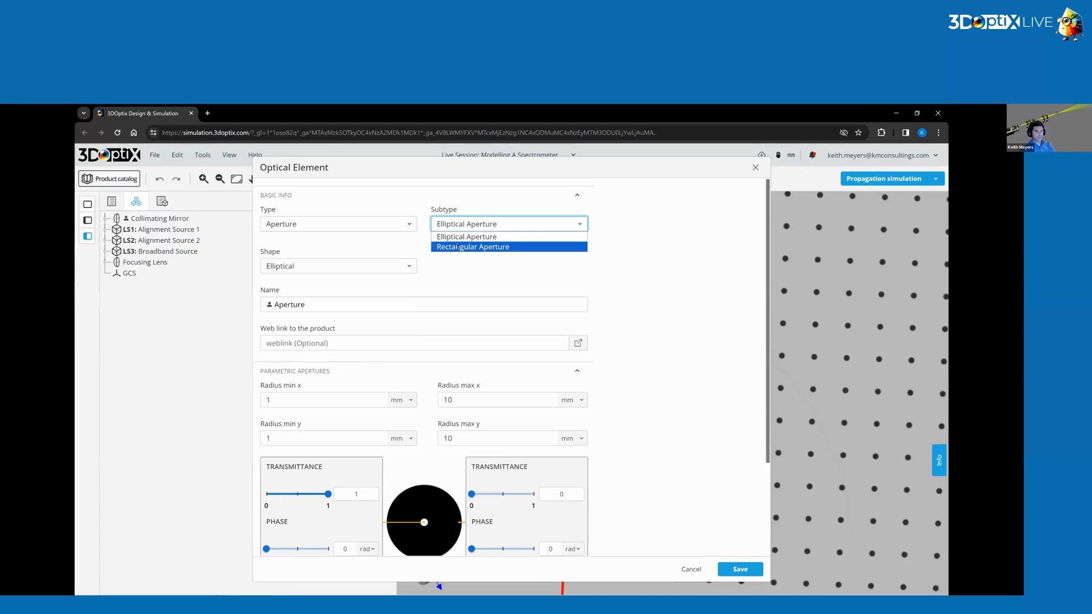
pyautogui.click(459, 248)
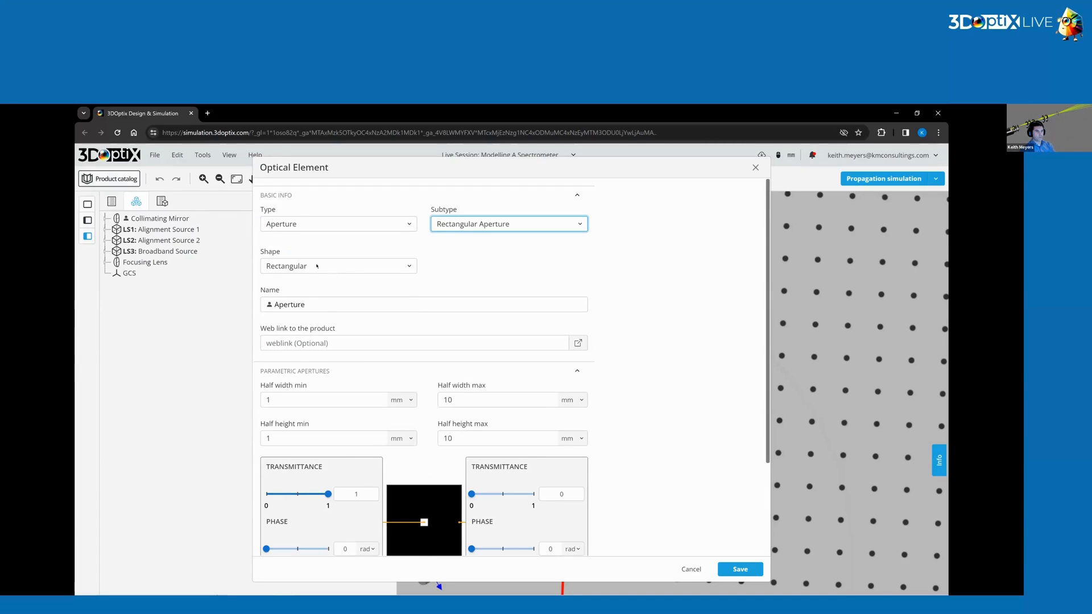
# Name the aperture Entrance Slit.
pyautogui.doubleClick(317, 304)
pyautogui.write('Ex')
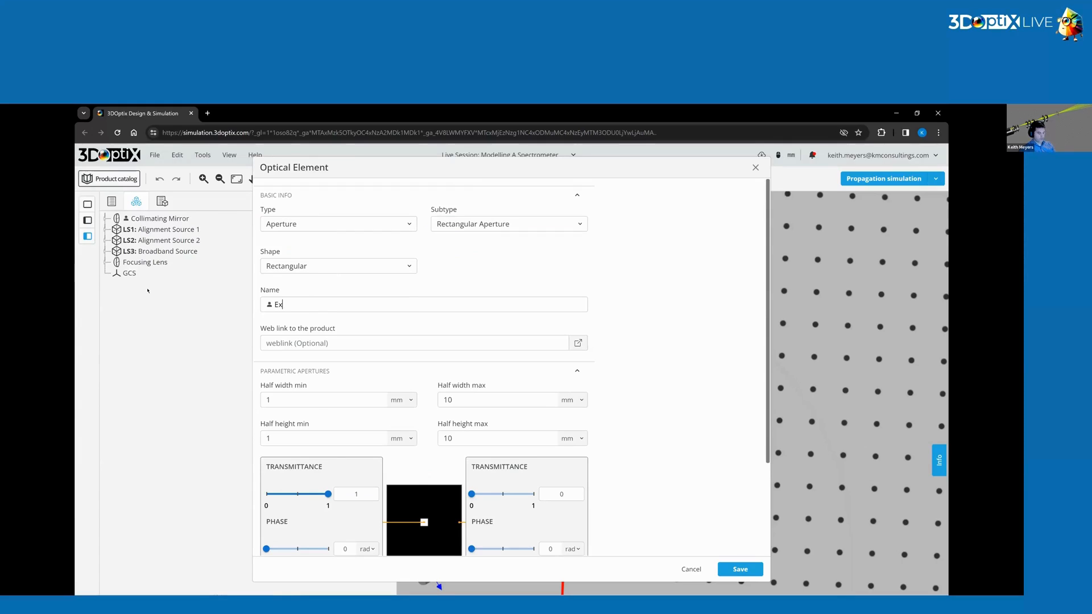
pyautogui.write('trance Slit')
pyautogui.click(278, 304)
pyautogui.doubleClick(278, 304)
pyautogui.write('Entrance')
# Set the slit's half width min to 1 mm and half height min to 5 mm.
pyautogui.click(330, 404)
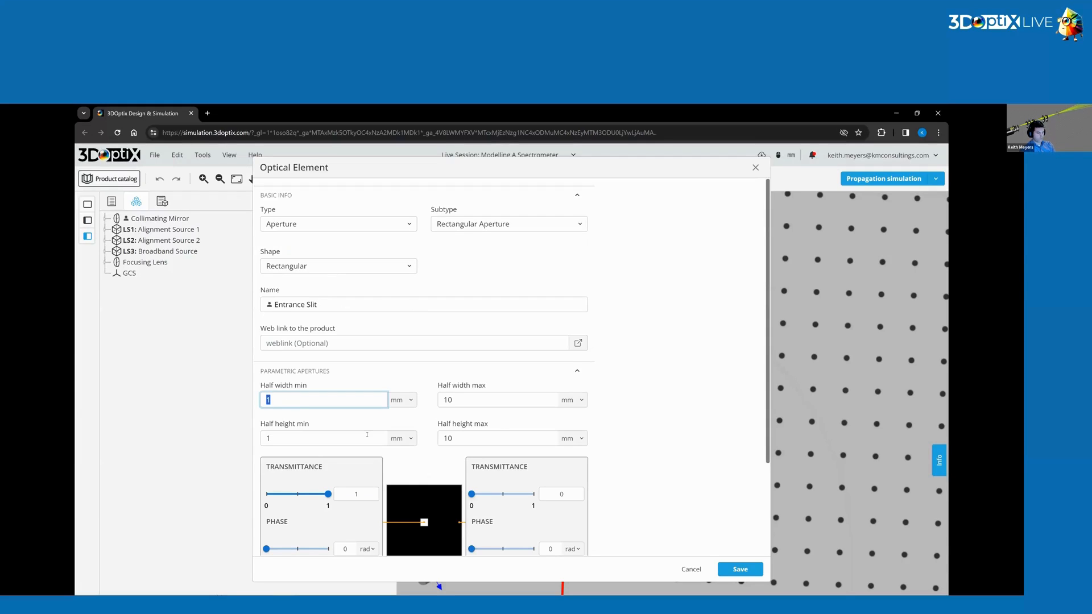
pyautogui.write('5')
pyautogui.click(415, 510)
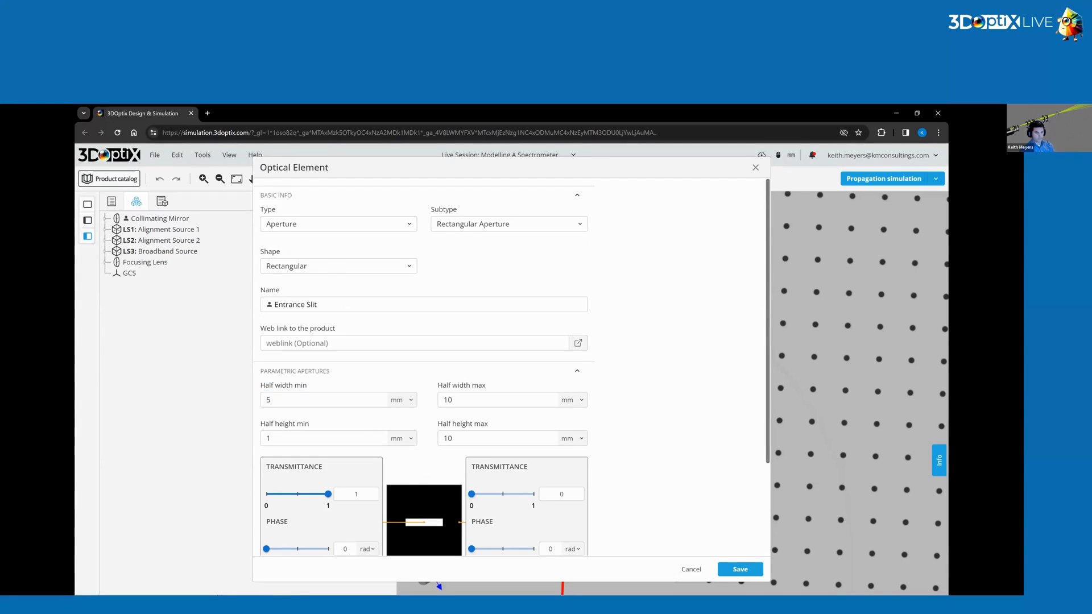
pyautogui.click(280, 399)
pyautogui.press('BackSpace')
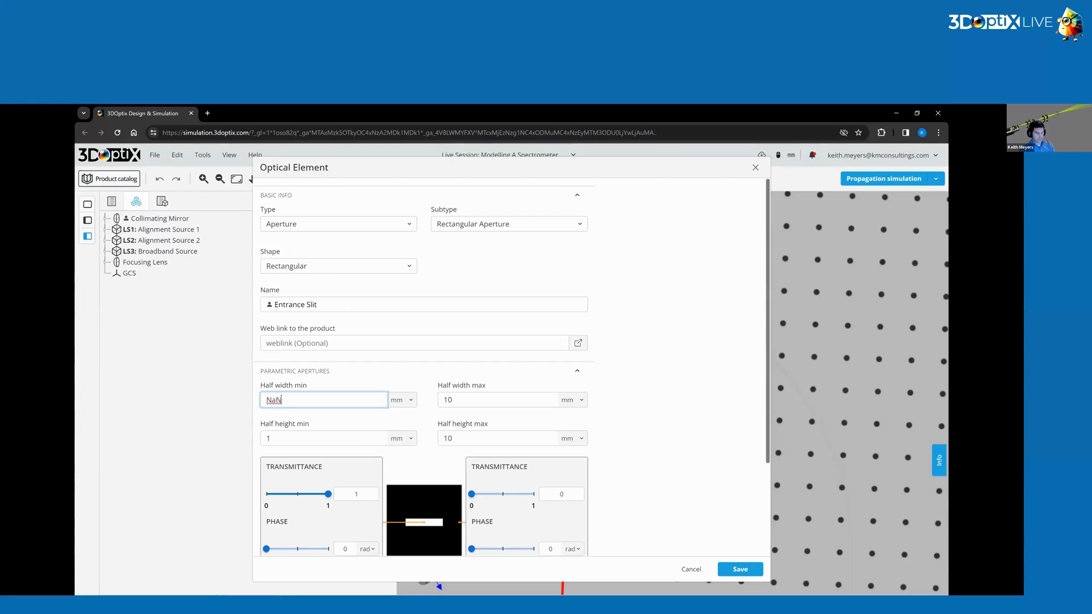
pyautogui.click(276, 438)
pyautogui.click(276, 402)
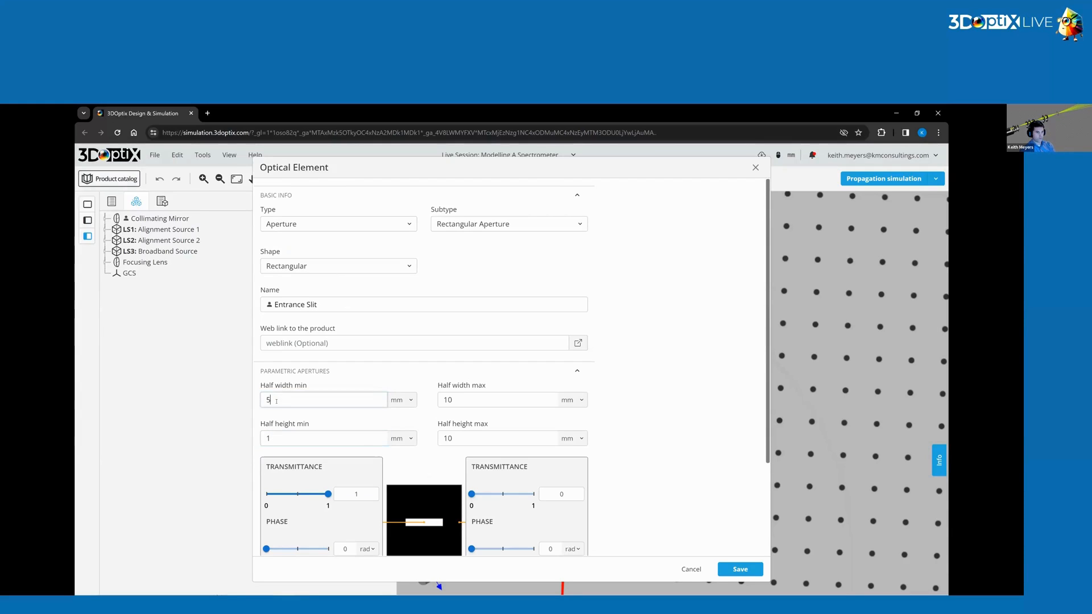
pyautogui.press('Left')
pyautogui.write('1')
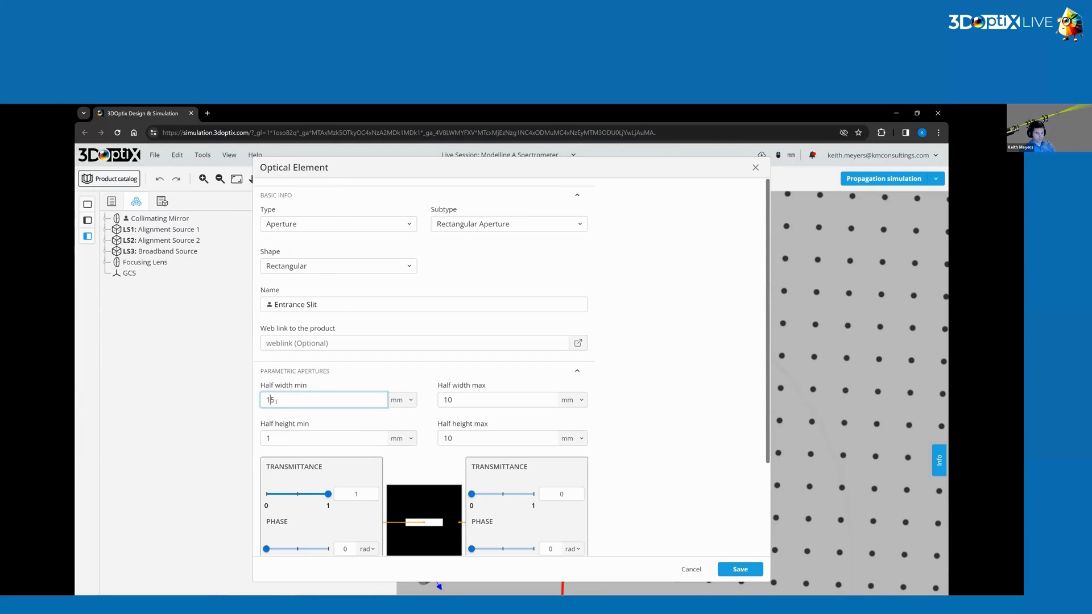
pyautogui.press('Delete')
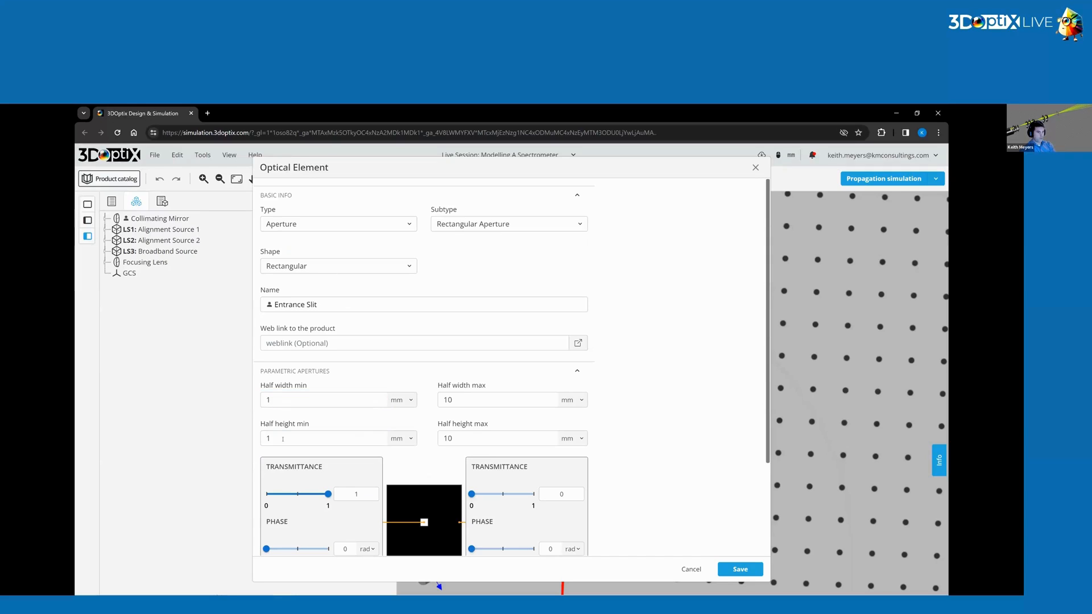
pyautogui.click(293, 436)
pyautogui.press('BackSpace')
pyautogui.write('1')
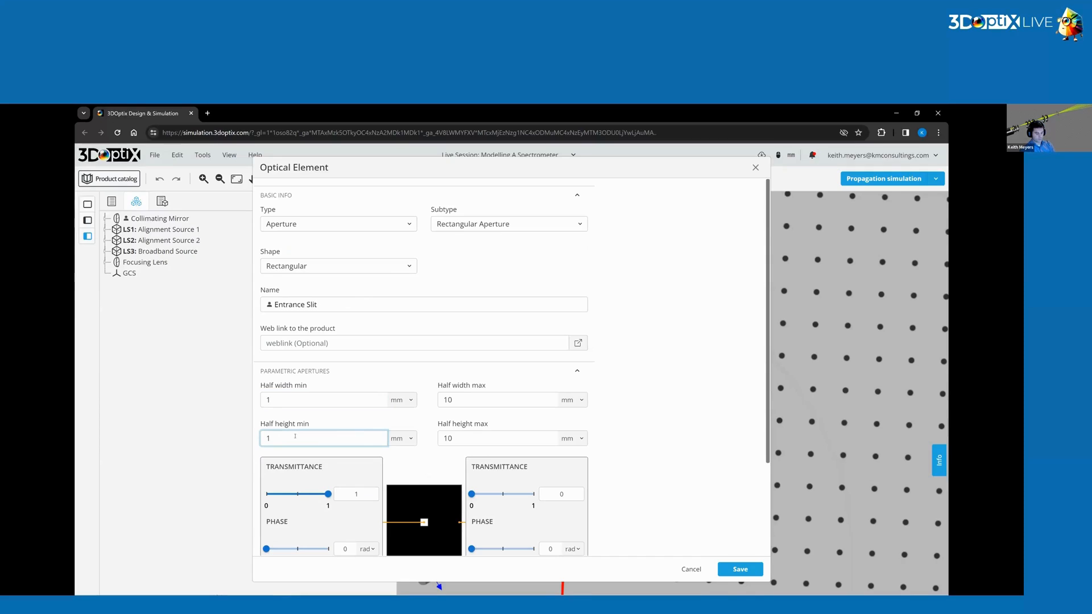
pyautogui.write('5')
pyautogui.click(363, 416)
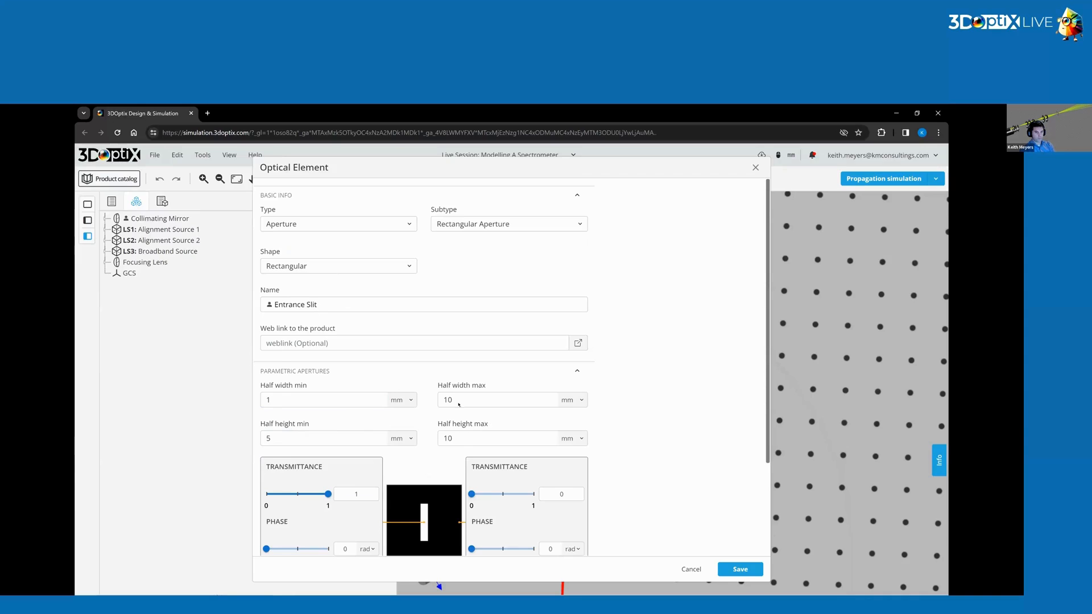
# Enable No reflections for the slit and save the element.
pyautogui.scroll(-3, 418, 313)
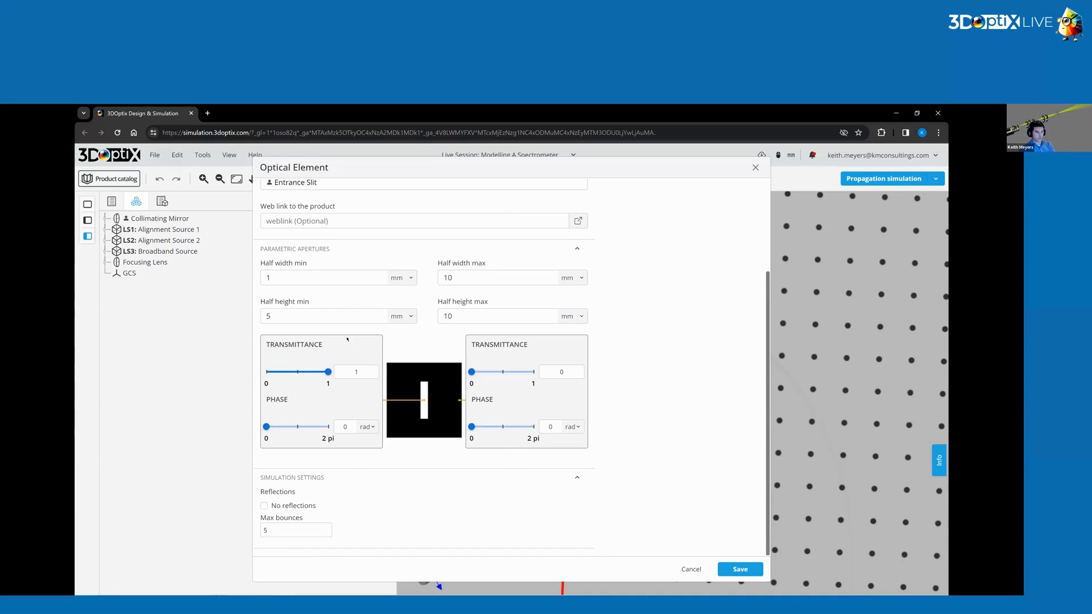
pyautogui.click(263, 506)
pyautogui.click(739, 569)
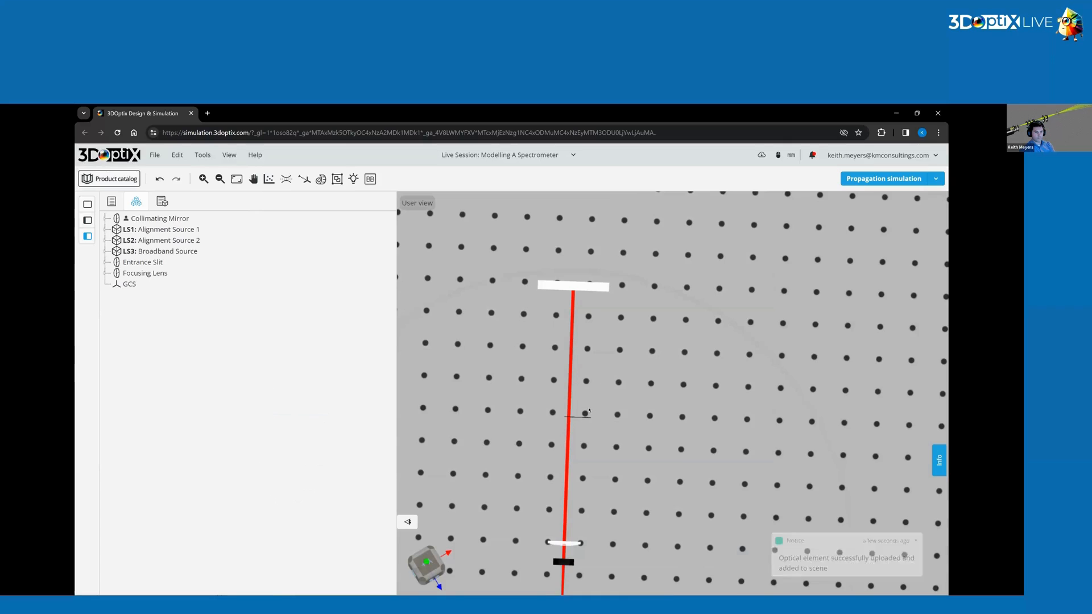
# Select the Entrance Slit and pick the Focusing Lens back surface as its reference coordinate system.
pyautogui.moveTo(589, 410); pyautogui.dragTo(618, 248)
pyautogui.click(584, 408)
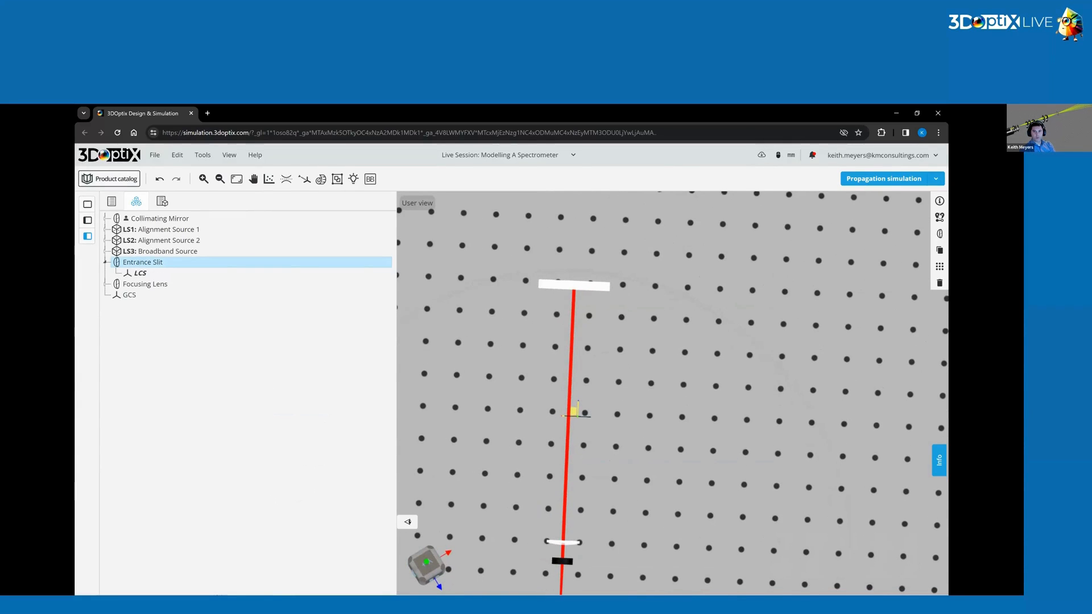
pyautogui.click(939, 216)
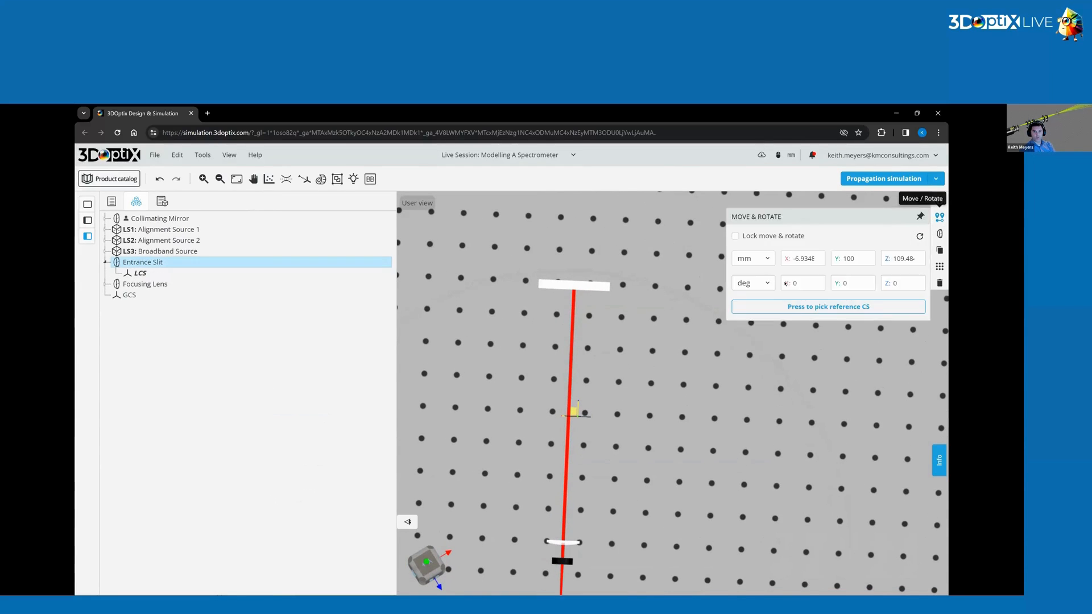
pyautogui.click(823, 308)
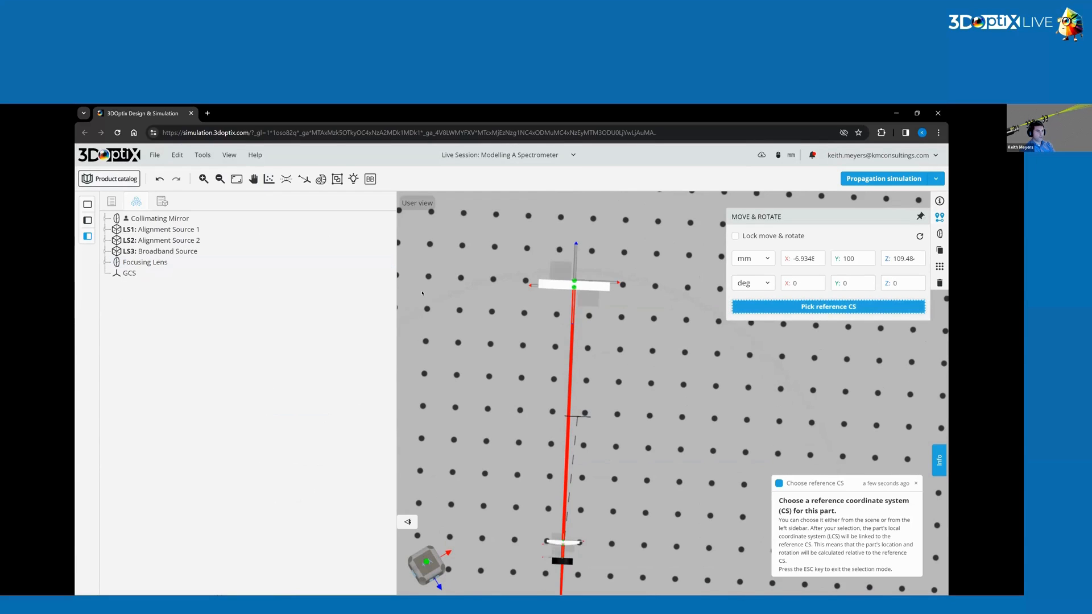
pyautogui.click(105, 262)
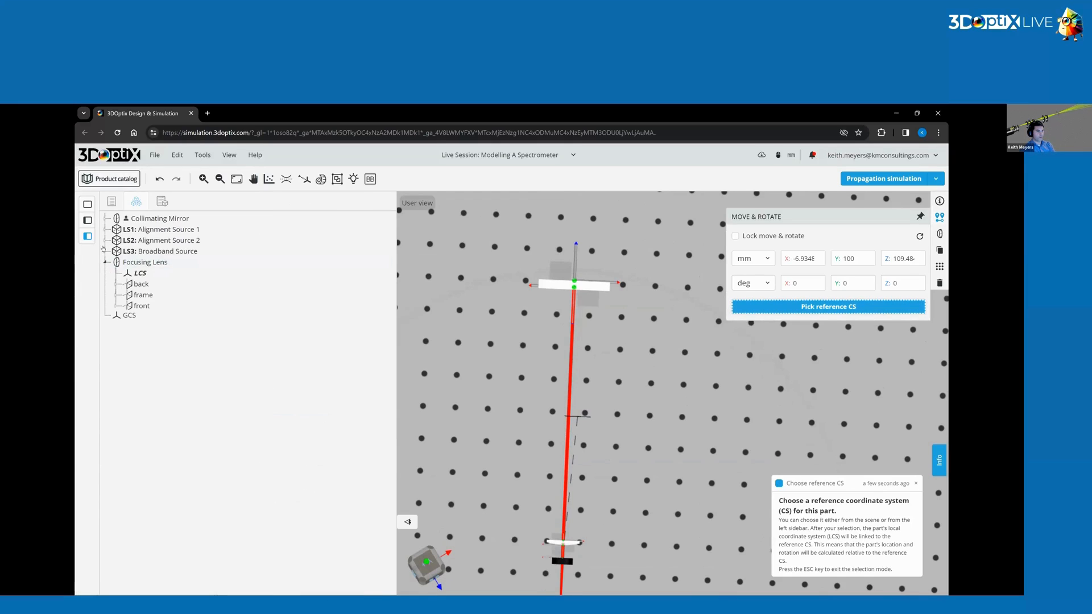
pyautogui.click(115, 283)
pyautogui.click(158, 295)
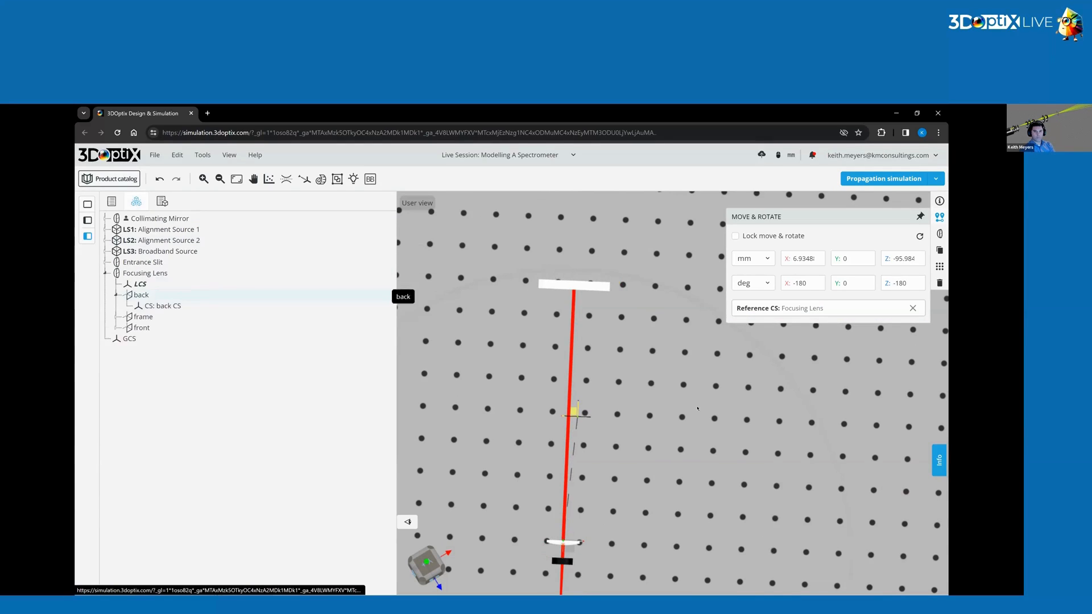
# Set the Entrance Slit's X position to 0 mm and edit its Z position value.
pyautogui.doubleClick(803, 259)
pyautogui.write('0')
pyautogui.click(902, 260)
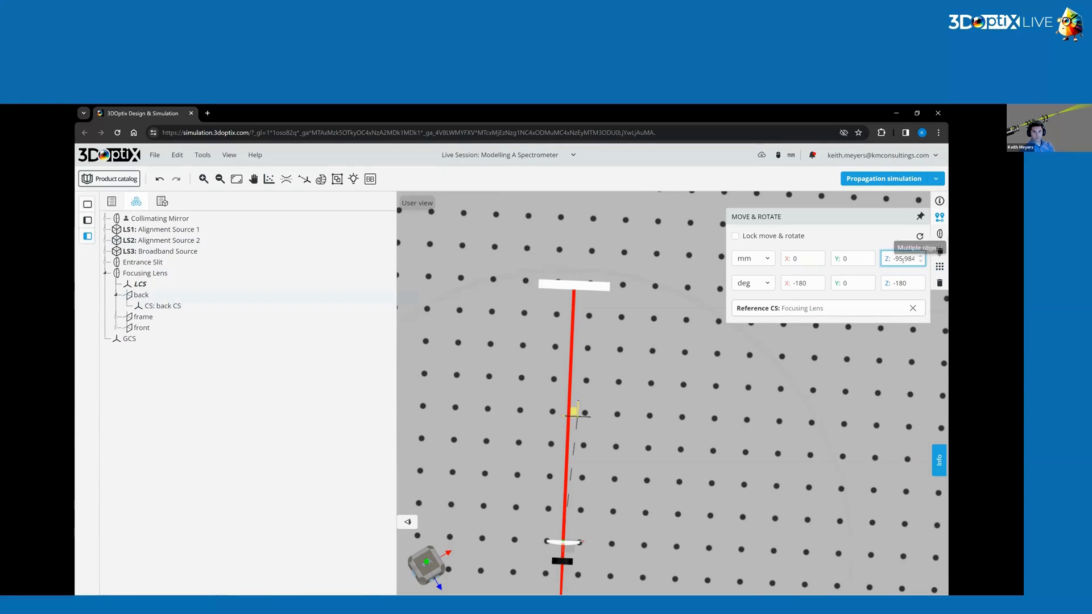
pyautogui.press('End')
pyautogui.press('Return')
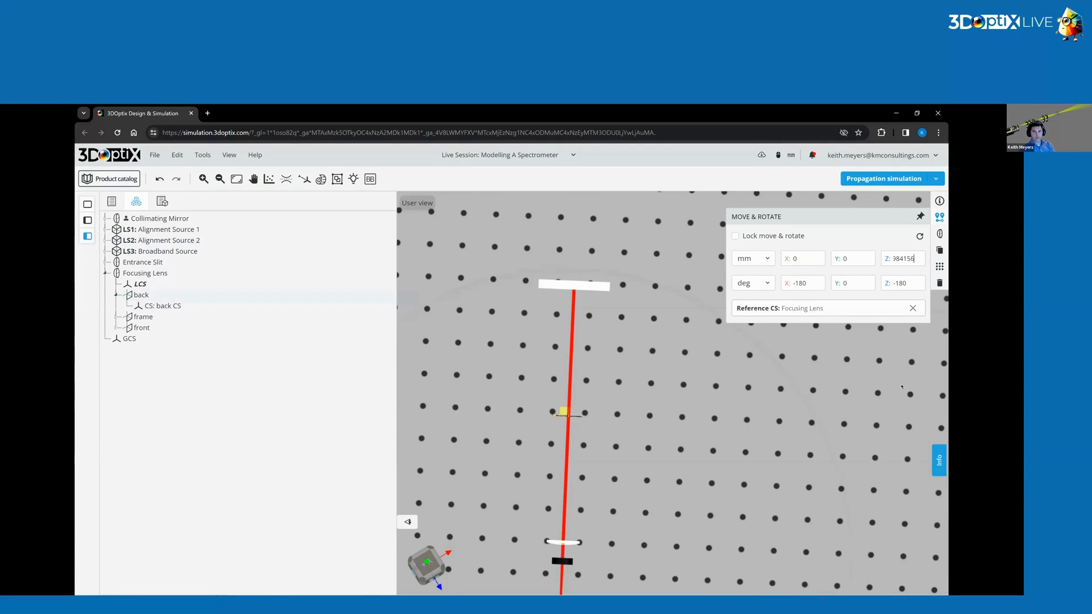
pyautogui.press('BackSpace')
pyautogui.press('BackSpace')
pyautogui.press('BackSpace')
pyautogui.press('BackSpace')
pyautogui.press('BackSpace')
pyautogui.press('BackSpace')
pyautogui.write('5')
pyautogui.click(706, 448)
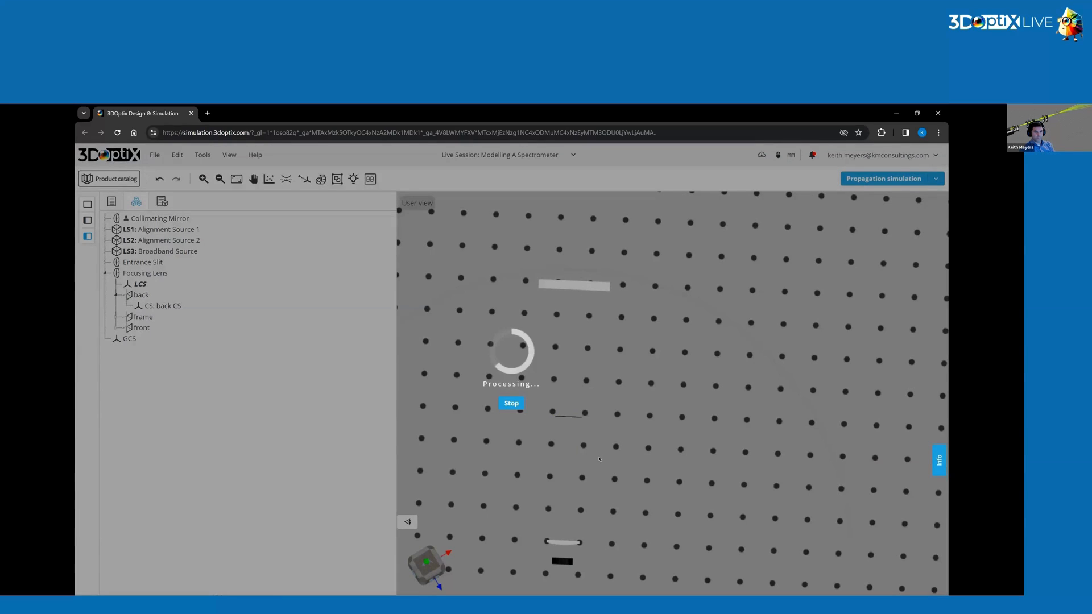
# Zoom in and orbit to inspect the Entrance Slit where the beam passes through it.
pyautogui.moveTo(609, 467); pyautogui.dragTo(548, 373)
pyautogui.scroll(6, 548, 374)
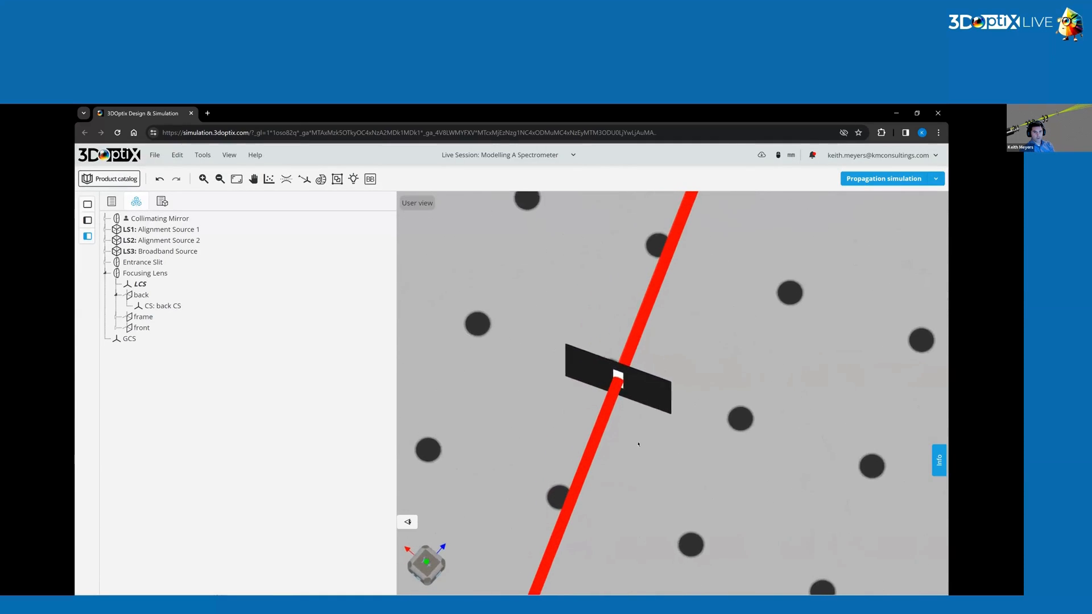
pyautogui.moveTo(642, 432); pyautogui.dragTo(616, 458)
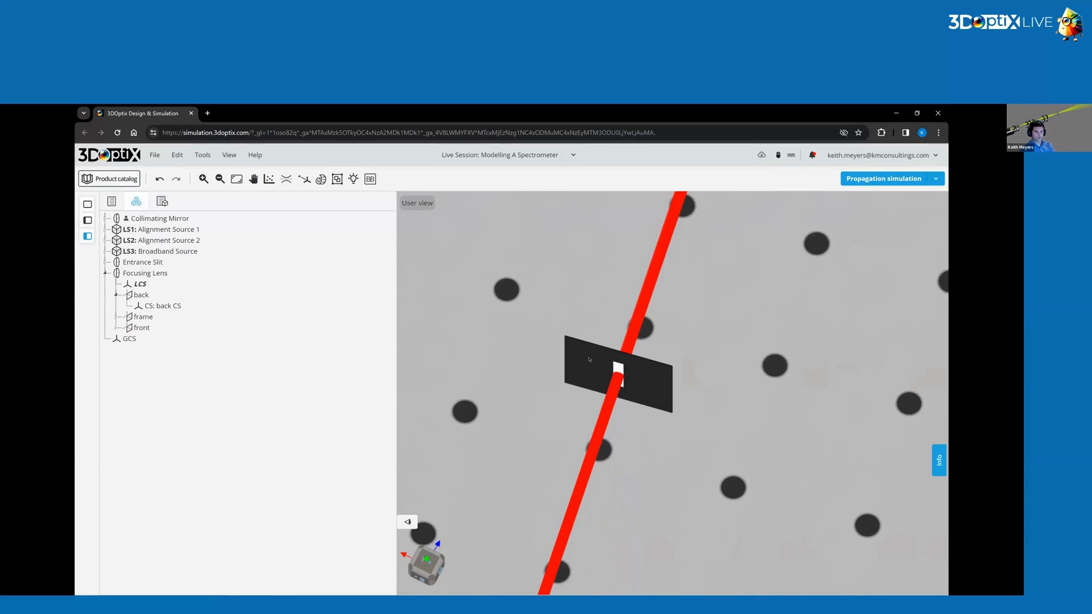
pyautogui.scroll(-12, 618, 412)
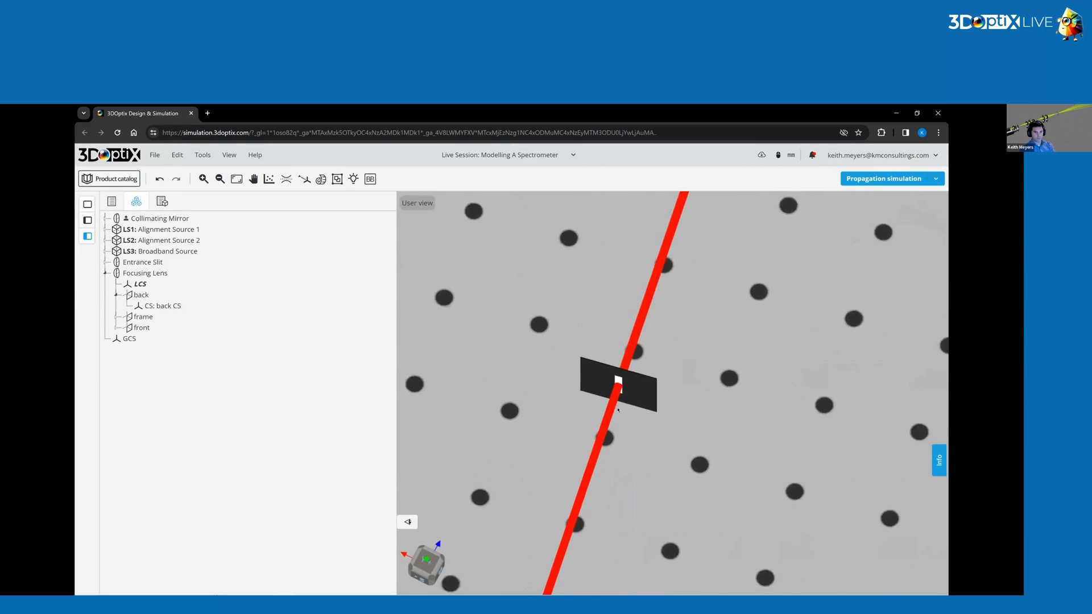
pyautogui.moveTo(676, 384); pyautogui.dragTo(687, 357)
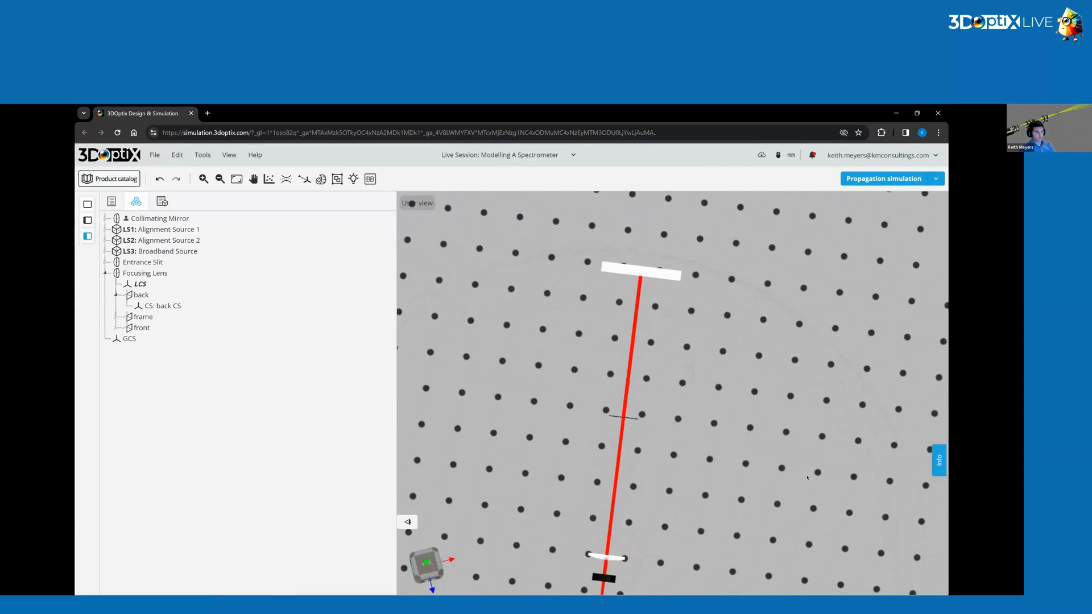
pyautogui.scroll(2, 824, 435)
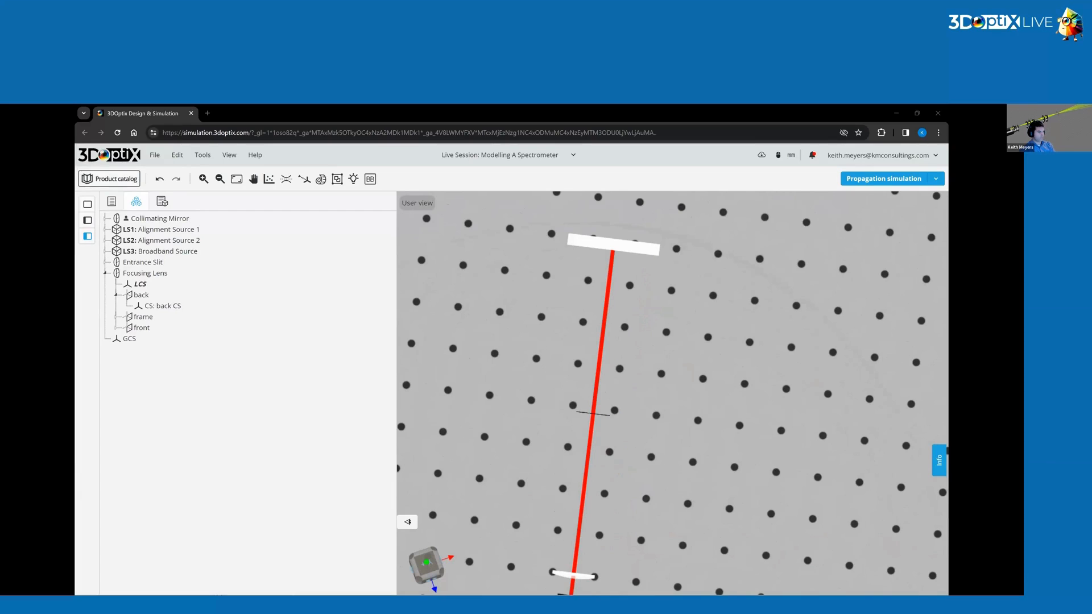
pyautogui.moveTo(737, 378); pyautogui.dragTo(706, 408)
pyautogui.scroll(-5, 739, 377)
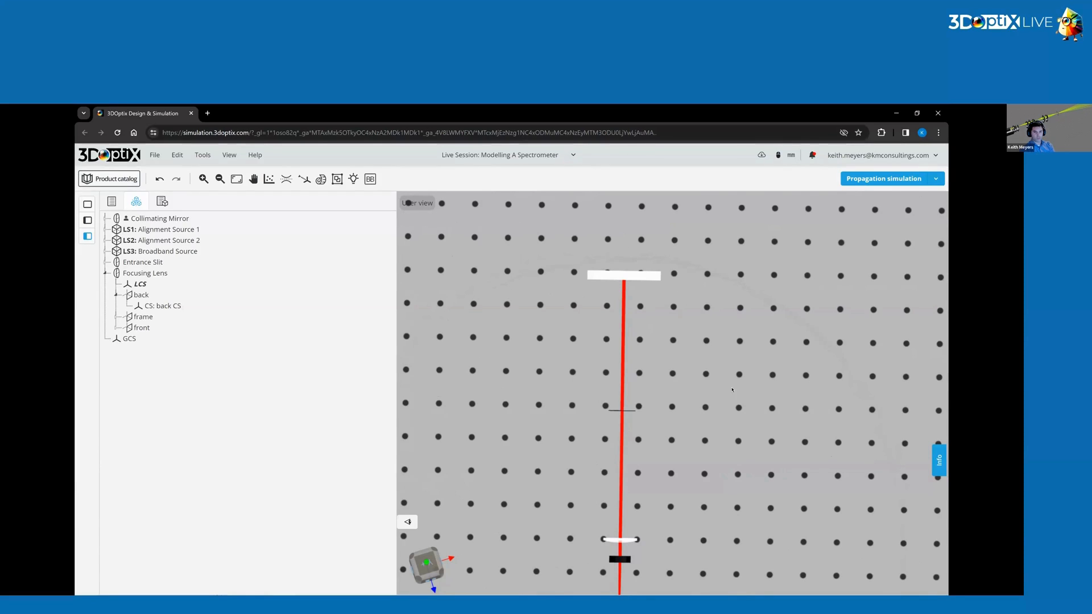
pyautogui.moveTo(731, 390); pyautogui.dragTo(701, 368)
# Open the product catalog from the scene.
pyautogui.rightClick(701, 364)
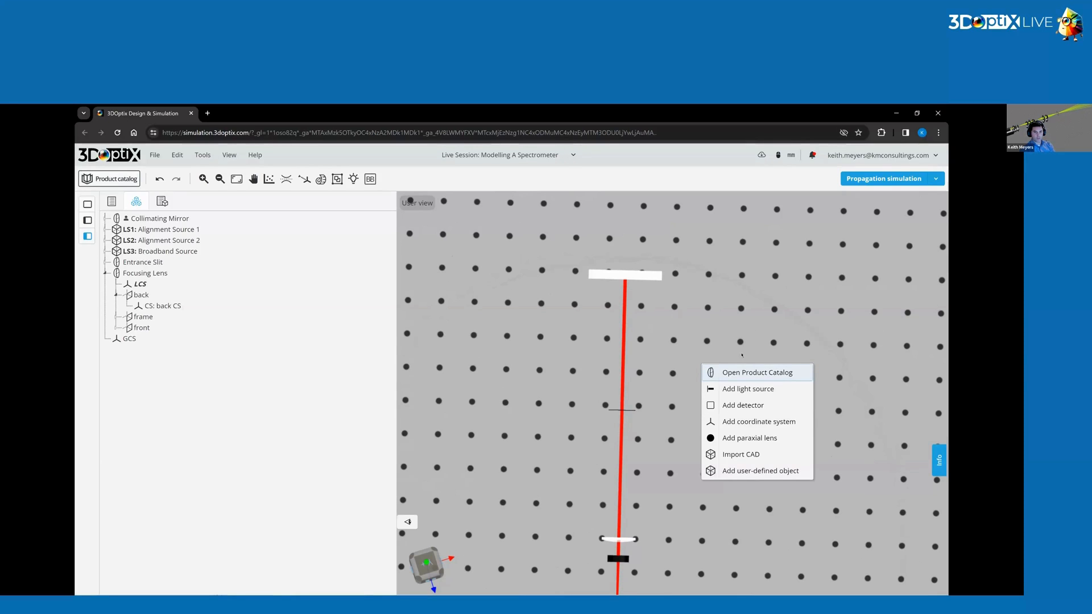
pyautogui.click(782, 378)
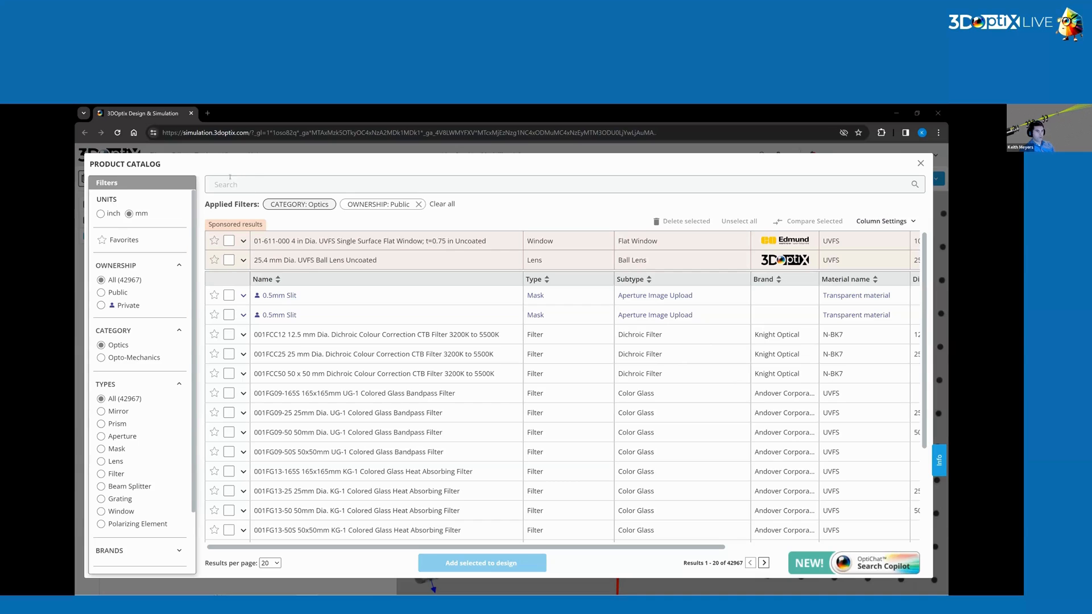
# Search the product catalog for 33009FL01-060R and add the first diffraction grating result to the design.
pyautogui.click(249, 181)
pyautogui.write('33009FL01-060R')
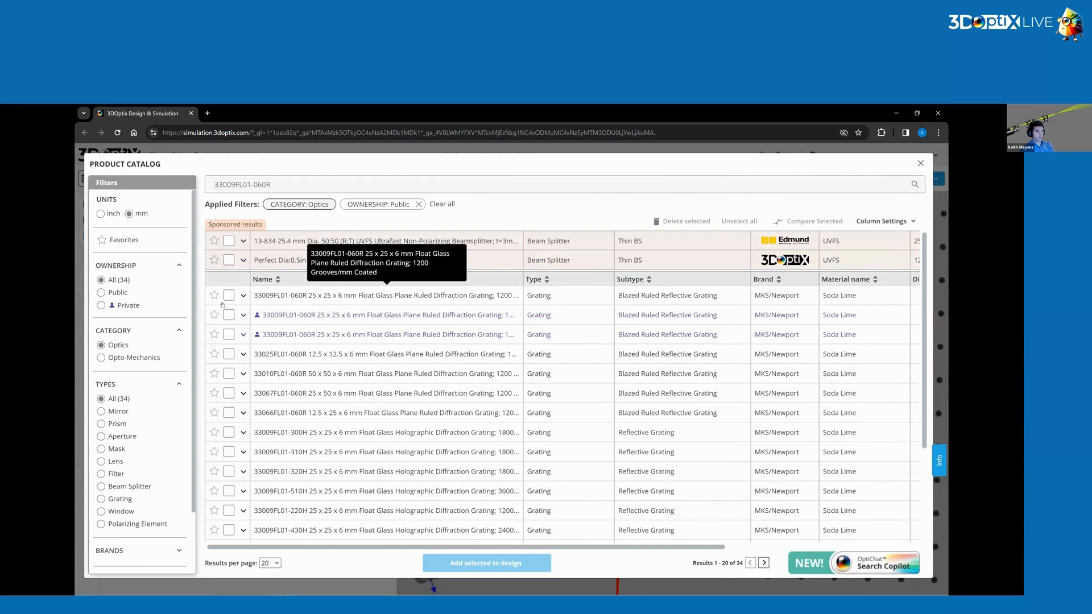
pyautogui.click(228, 295)
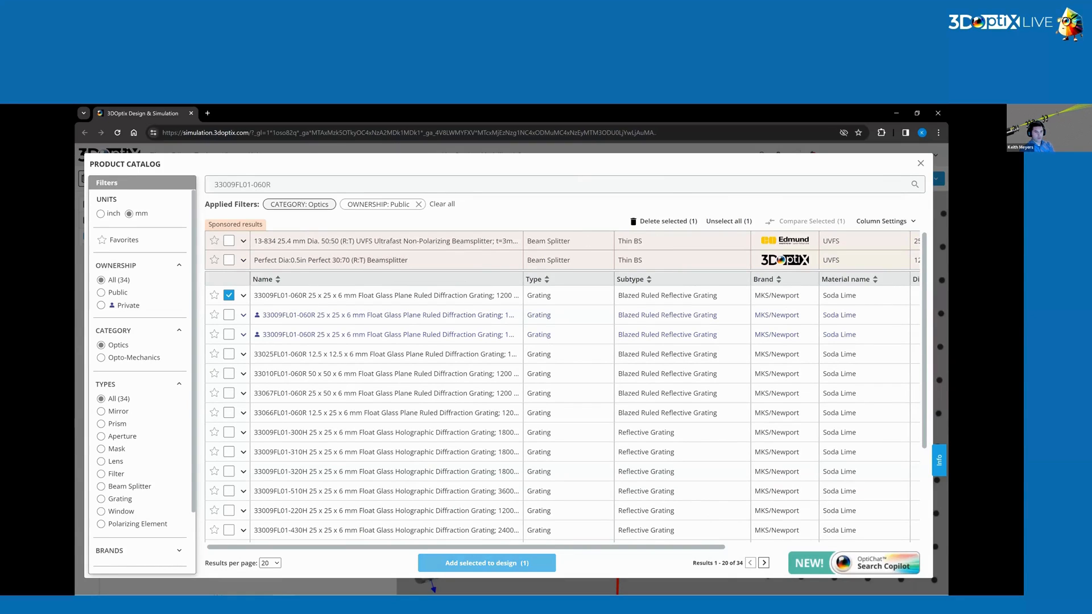
pyautogui.click(486, 563)
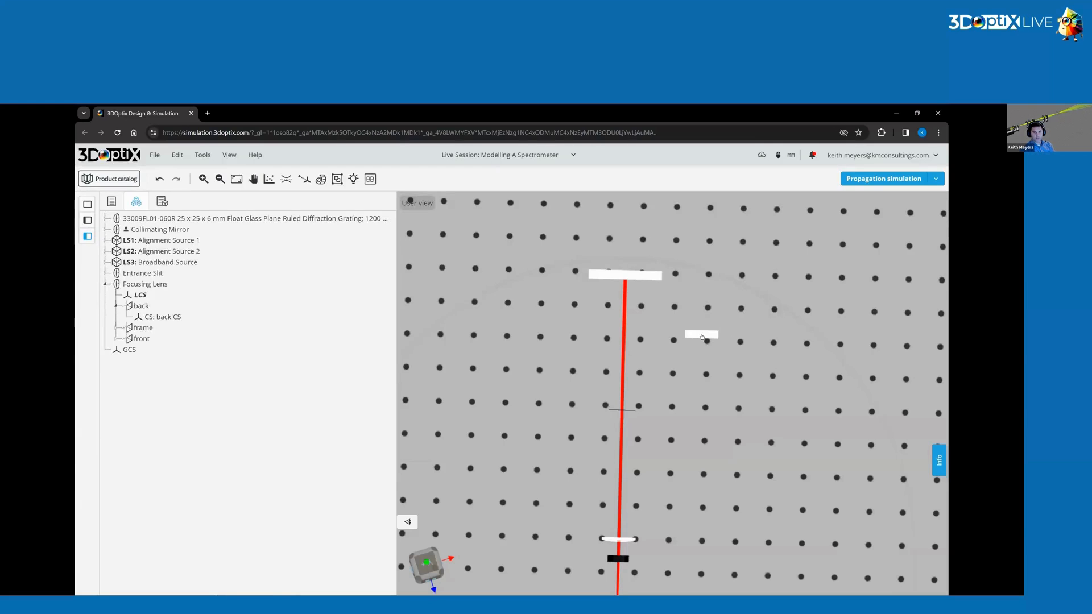
# Move the new grating beside the beam and set its part label to Reflective GRating.
pyautogui.moveTo(704, 339); pyautogui.dragTo(693, 414)
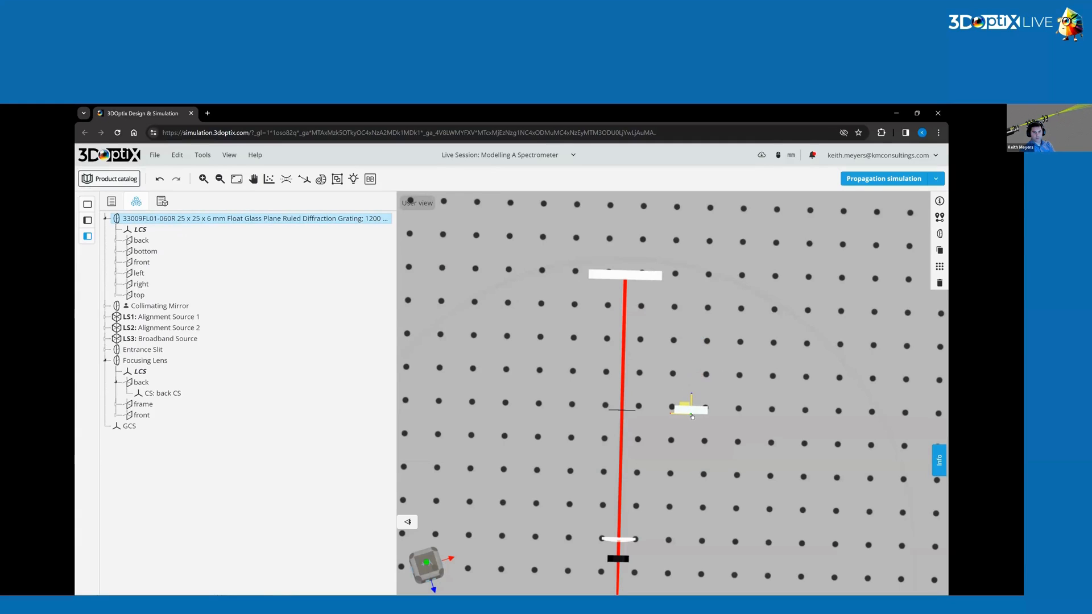
pyautogui.click(939, 201)
pyautogui.click(857, 292)
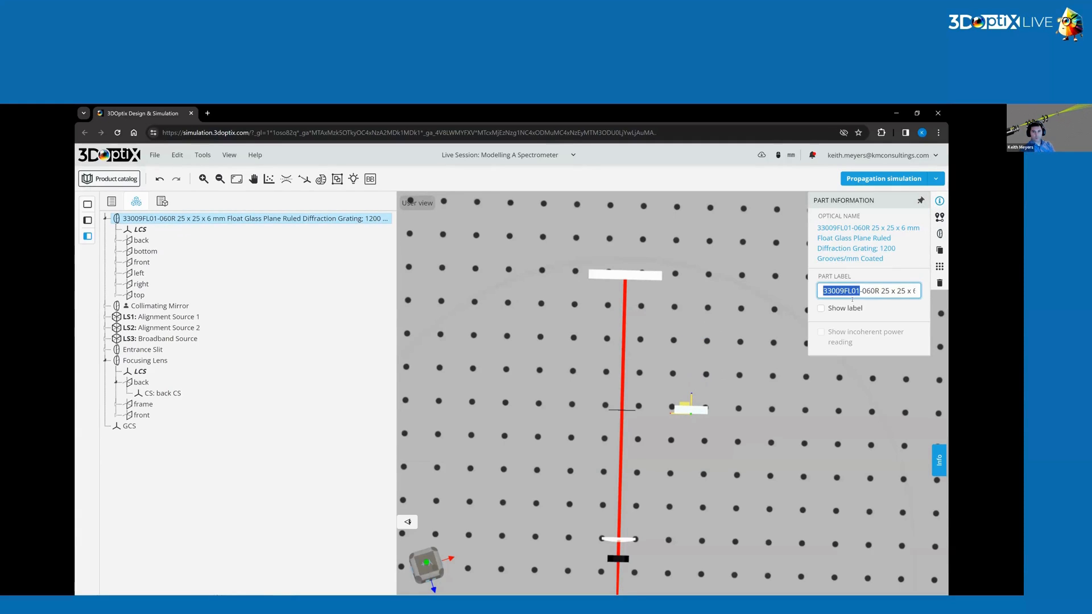
pyautogui.write('REfelcti')
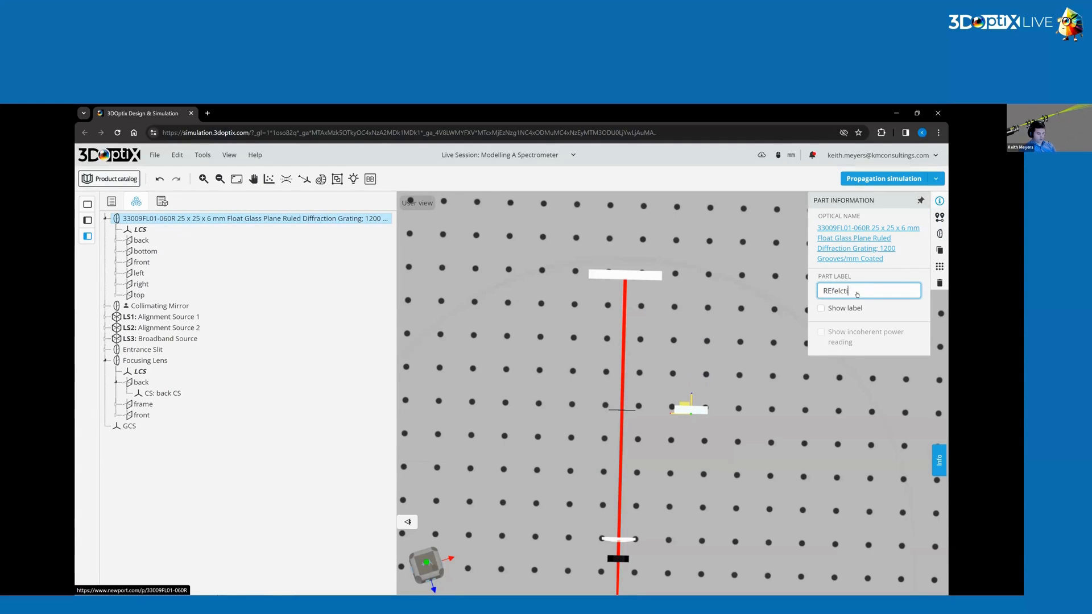
pyautogui.write('ve GRating')
pyautogui.press('Return')
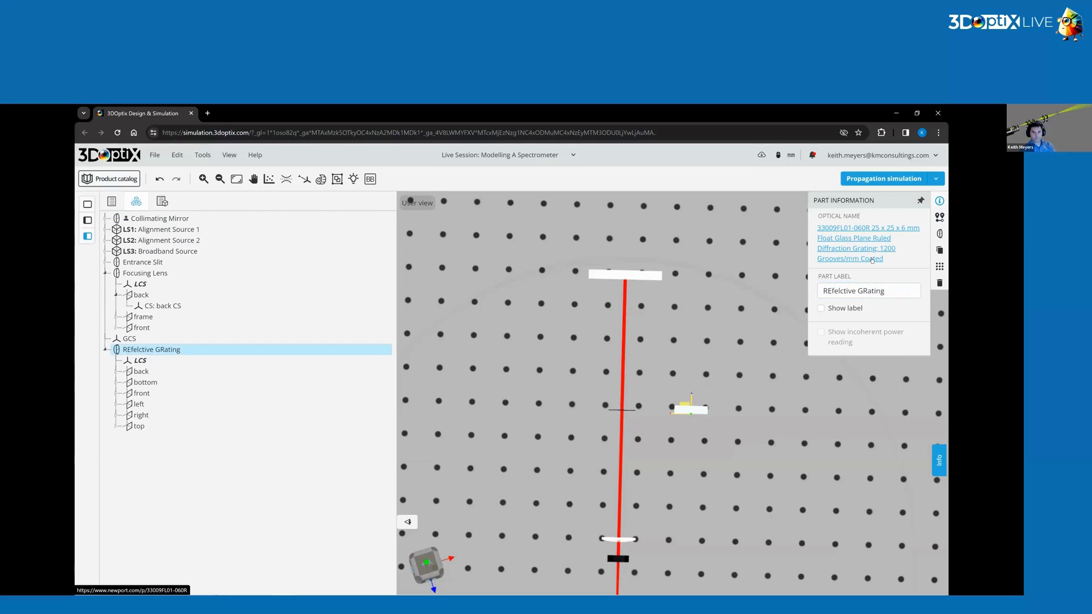
pyautogui.click(831, 291)
pyautogui.press('BackSpace')
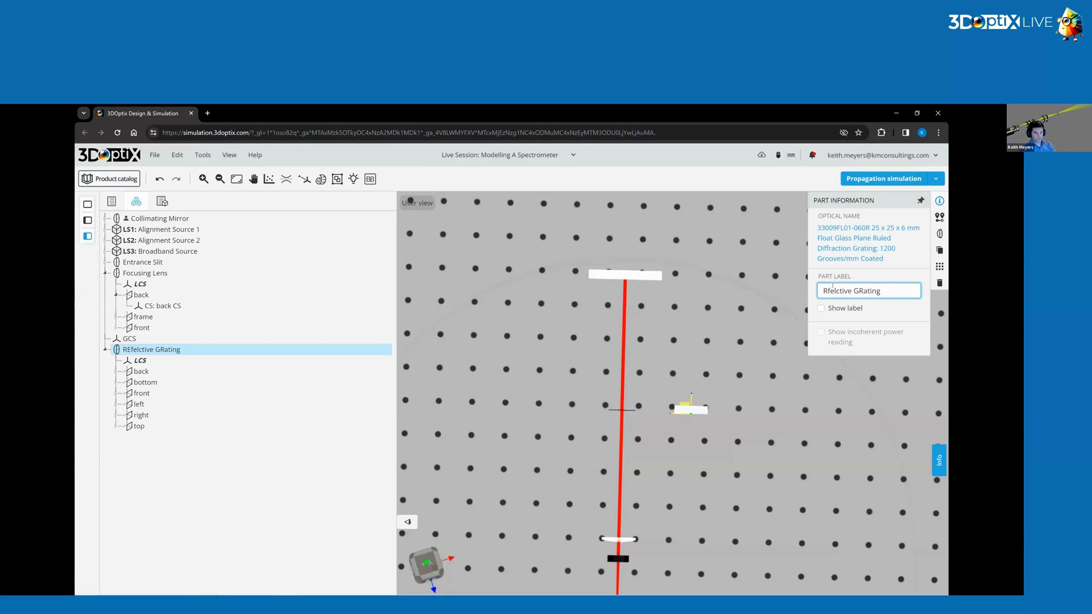
pyautogui.write('e')
pyautogui.press('BackSpace')
pyautogui.write('le')
pyautogui.press('Return')
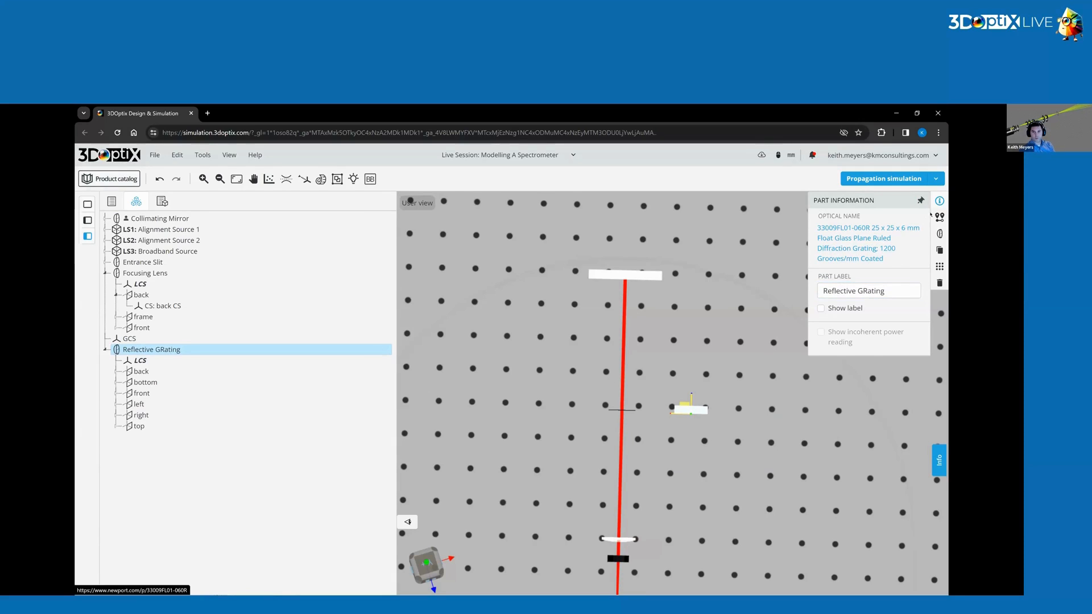
# Position the Reflective GRating at X -36 mm and Z 112.22 mm, and rotate it 180° about Y.
pyautogui.click(939, 217)
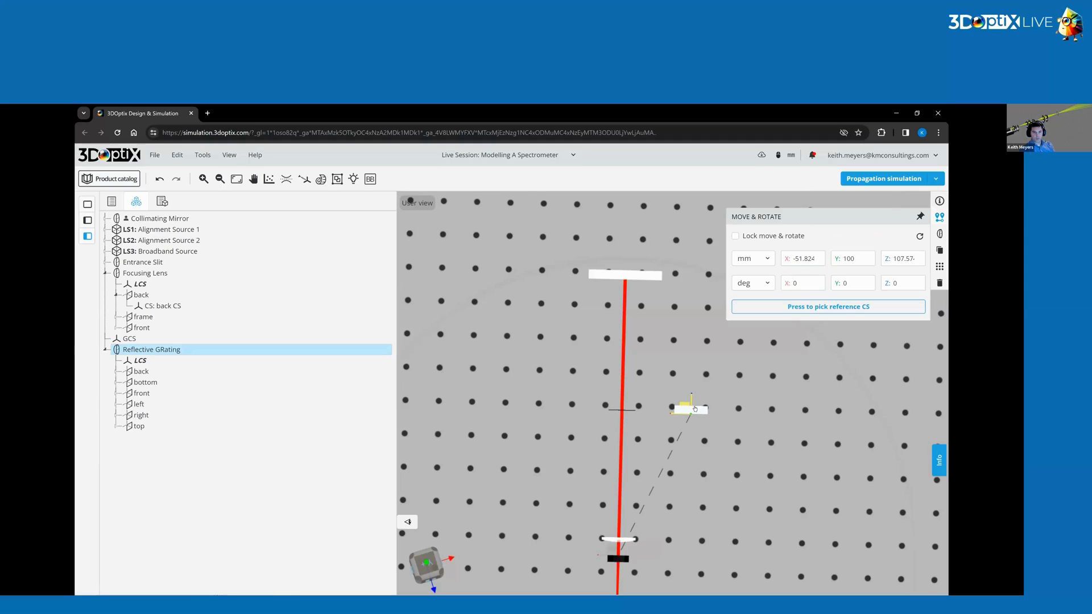
pyautogui.moveTo(695, 408); pyautogui.dragTo(664, 393)
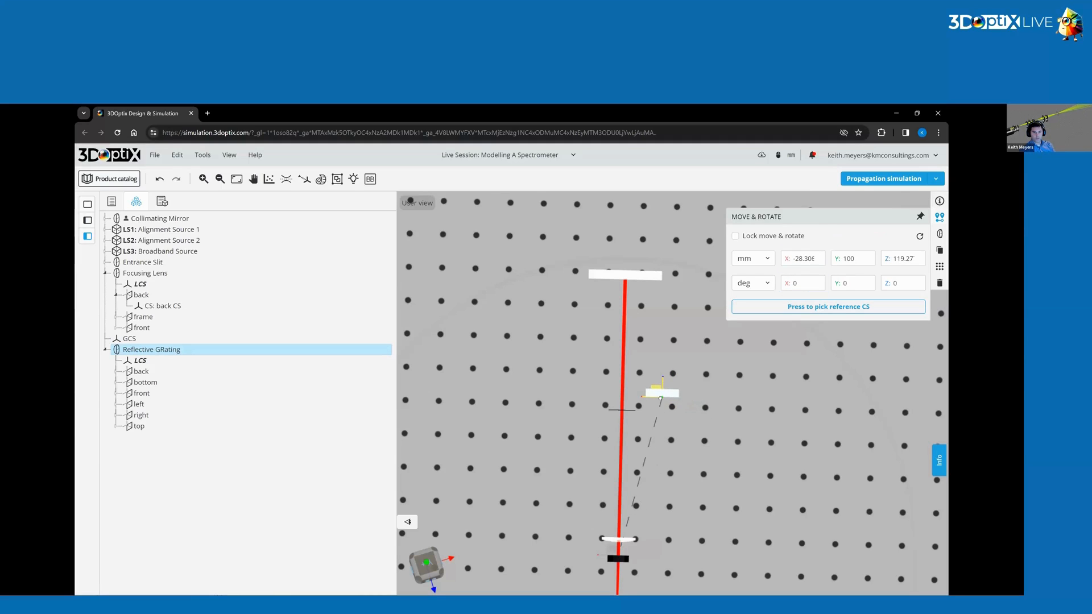
pyautogui.doubleClick(795, 257)
pyautogui.write('-36')
pyautogui.doubleClick(894, 258)
pyautogui.write('112')
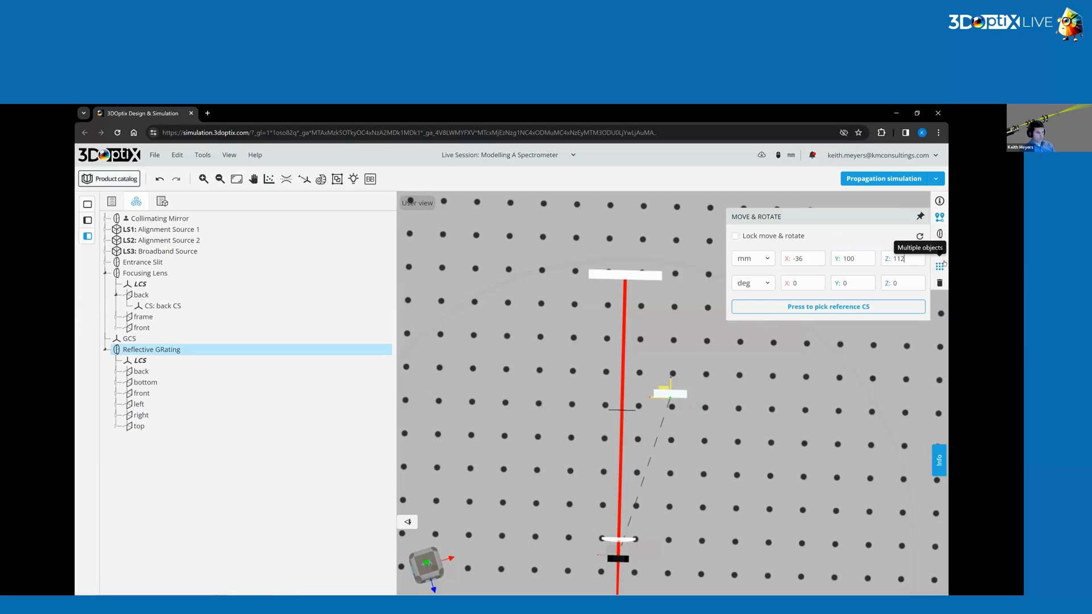
pyautogui.write('.22')
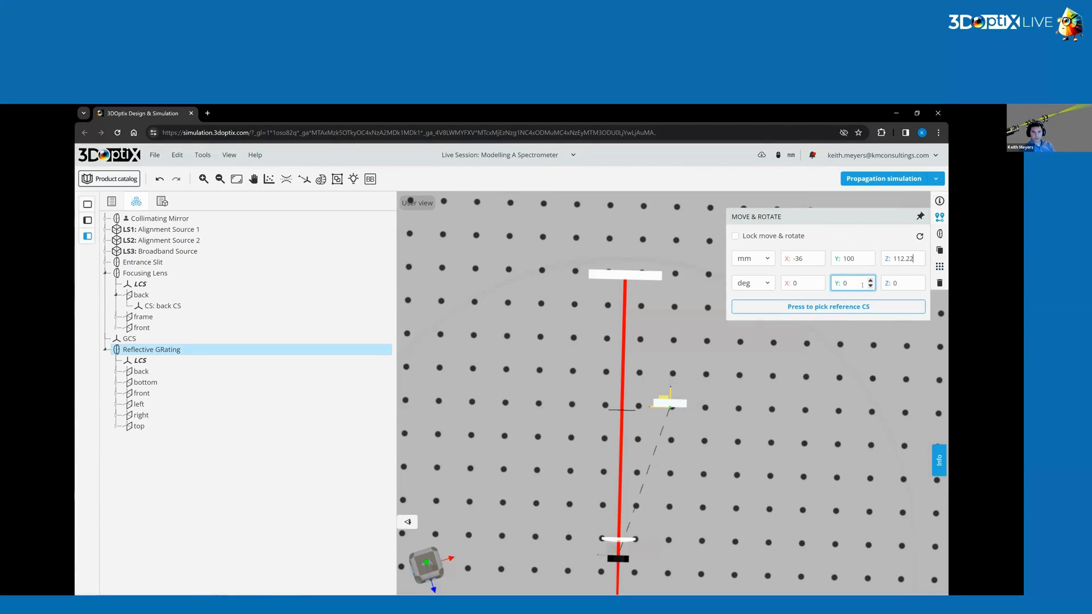
pyautogui.doubleClick(845, 282)
pyautogui.write('180')
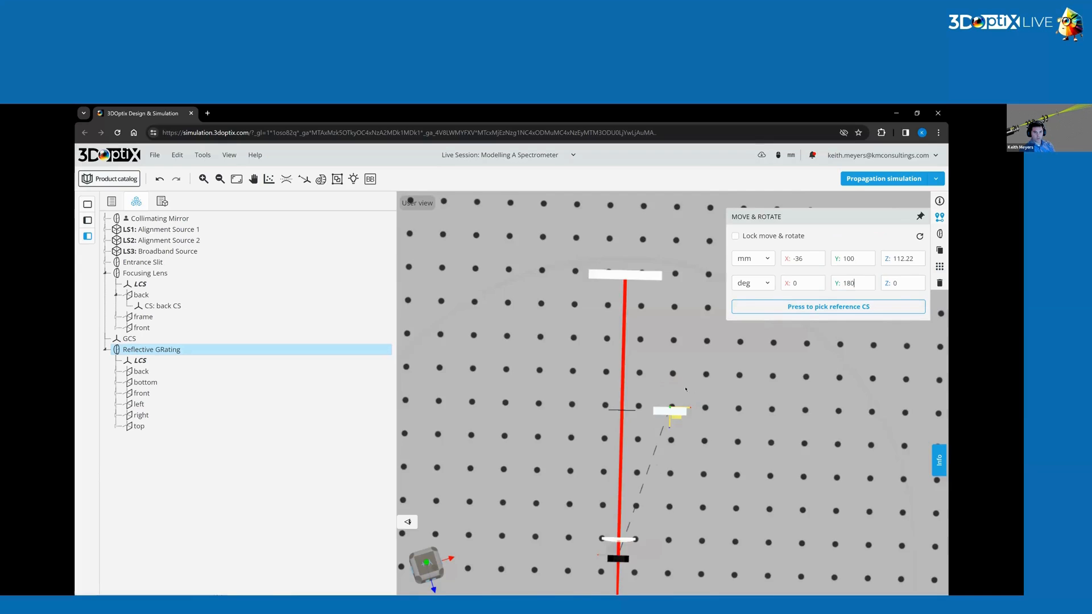
# Zoom in and orbit to inspect the Reflective GRating next to the Entrance Slit.
pyautogui.scroll(5, 688, 381)
pyautogui.moveTo(596, 454); pyautogui.dragTo(649, 444)
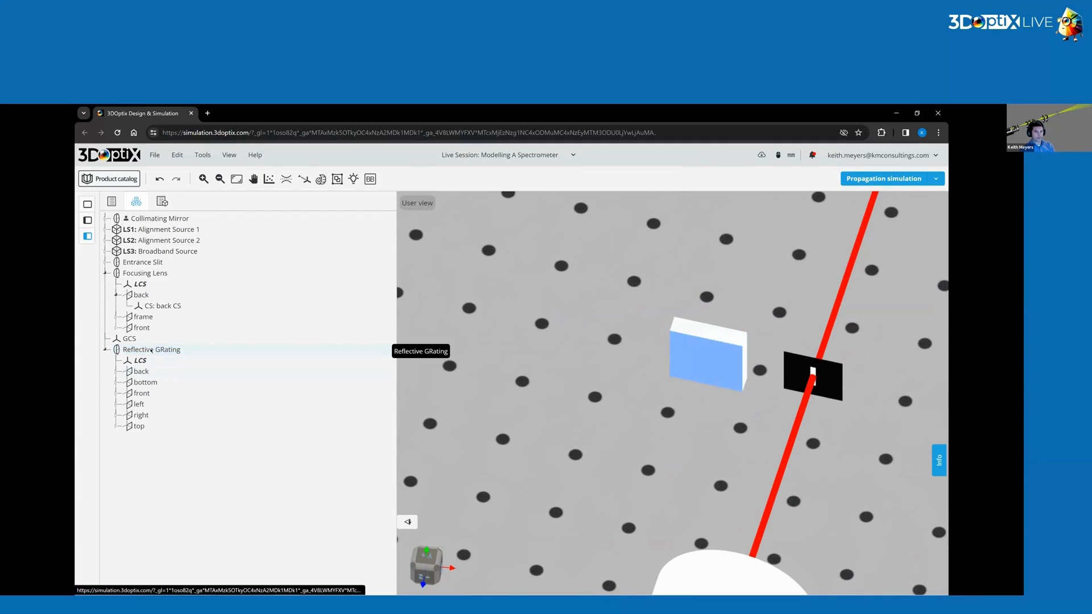
pyautogui.click(151, 350)
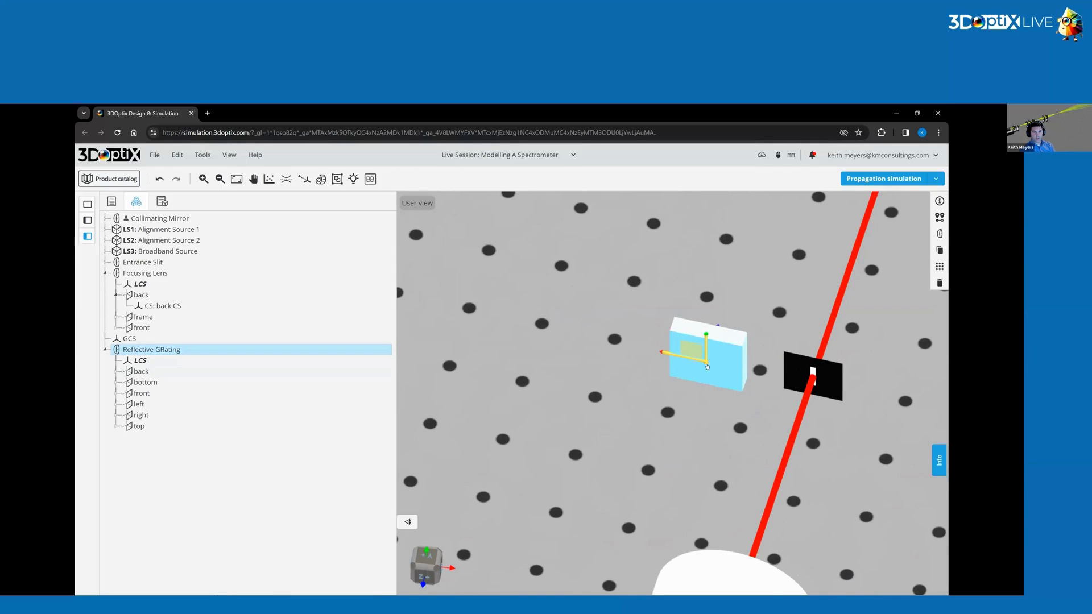
pyautogui.moveTo(706, 367); pyautogui.dragTo(581, 343)
pyautogui.scroll(-5, 523, 403)
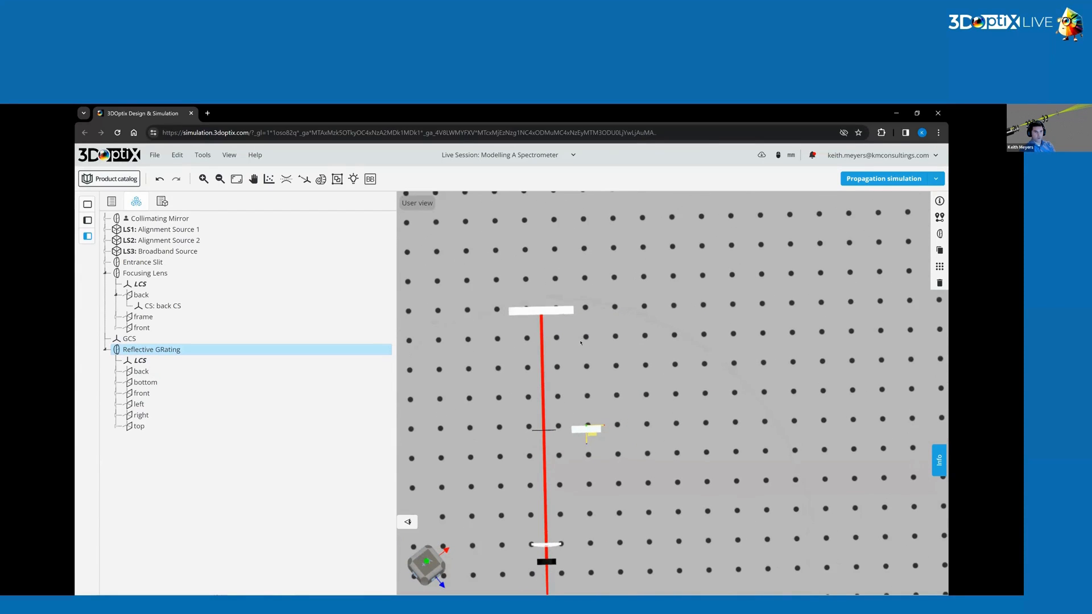
# Nudge the Collimating Mirror's Y position with the spinner.
pyautogui.click(561, 314)
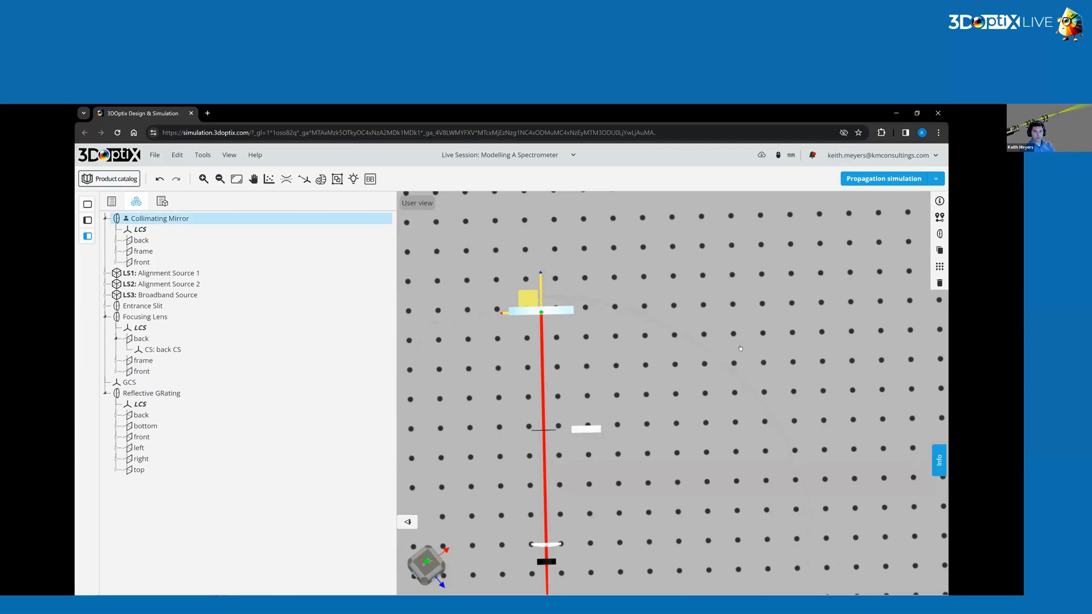
pyautogui.click(939, 217)
pyautogui.click(869, 259)
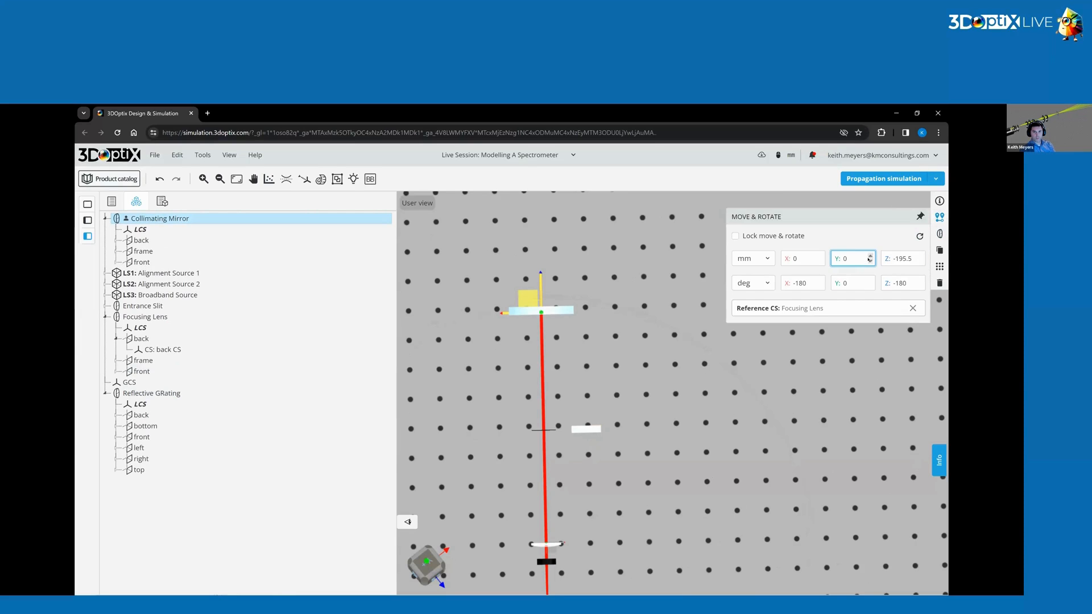
pyautogui.click(870, 262)
pyautogui.click(870, 262)
pyautogui.click(870, 262)
pyautogui.click(870, 262)
pyautogui.click(492, 304)
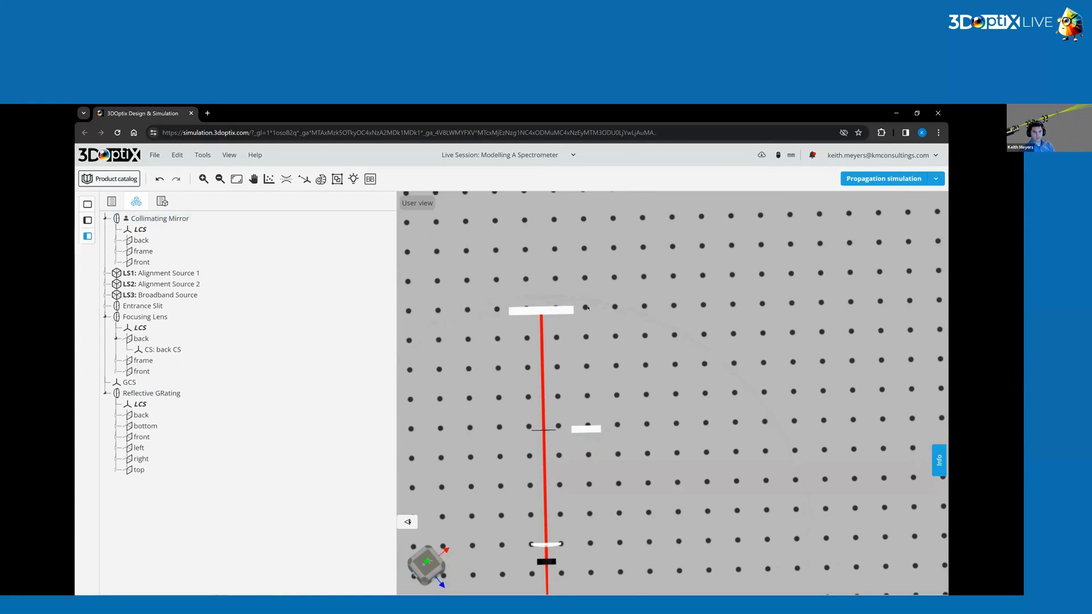
pyautogui.click(568, 311)
pyautogui.click(940, 216)
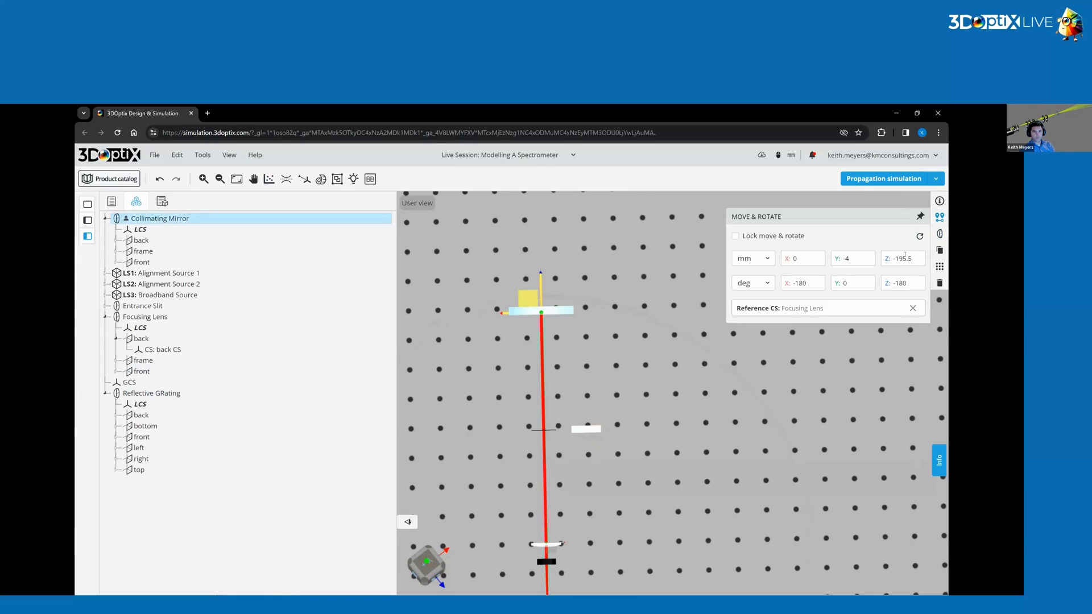
pyautogui.click(870, 262)
pyautogui.click(647, 336)
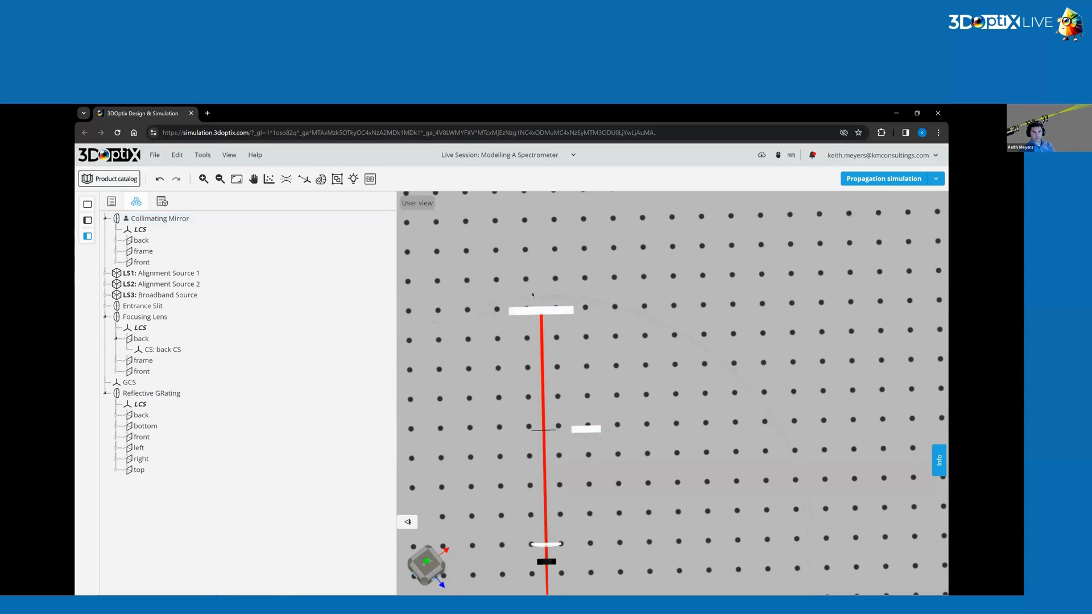
# Run the propagation simulation.
pyautogui.moveTo(647, 335)
pyautogui.mouseDown()
pyautogui.moveTo(648, 320)
pyautogui.moveTo(641, 342)
pyautogui.mouseUp()
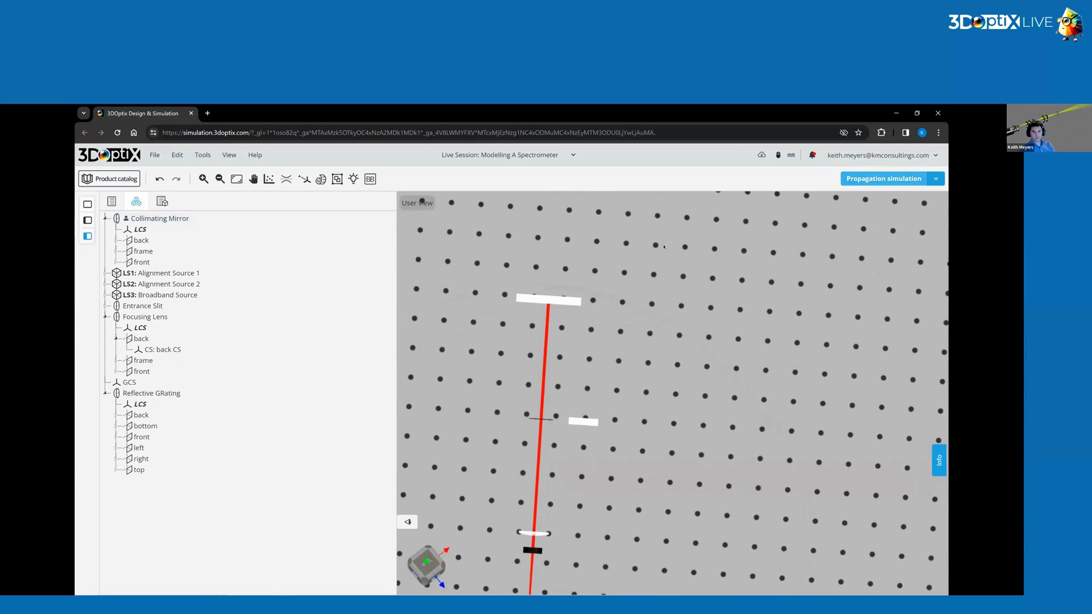
pyautogui.click(883, 179)
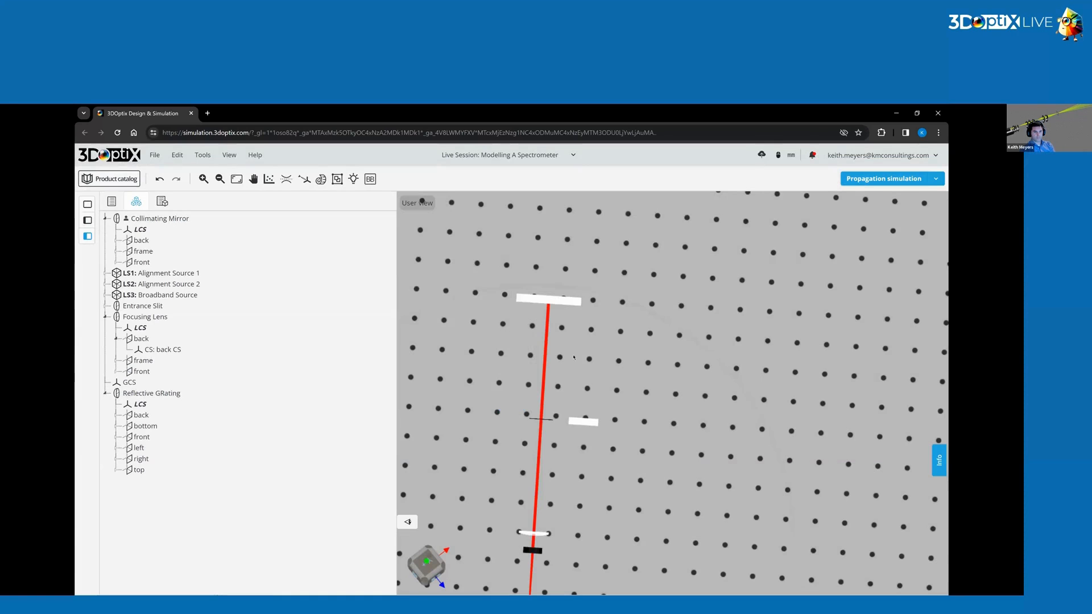
pyautogui.moveTo(623, 378); pyautogui.dragTo(572, 324)
# Set the Collimating Mirror's Y position to 0 mm.
pyautogui.click(572, 312)
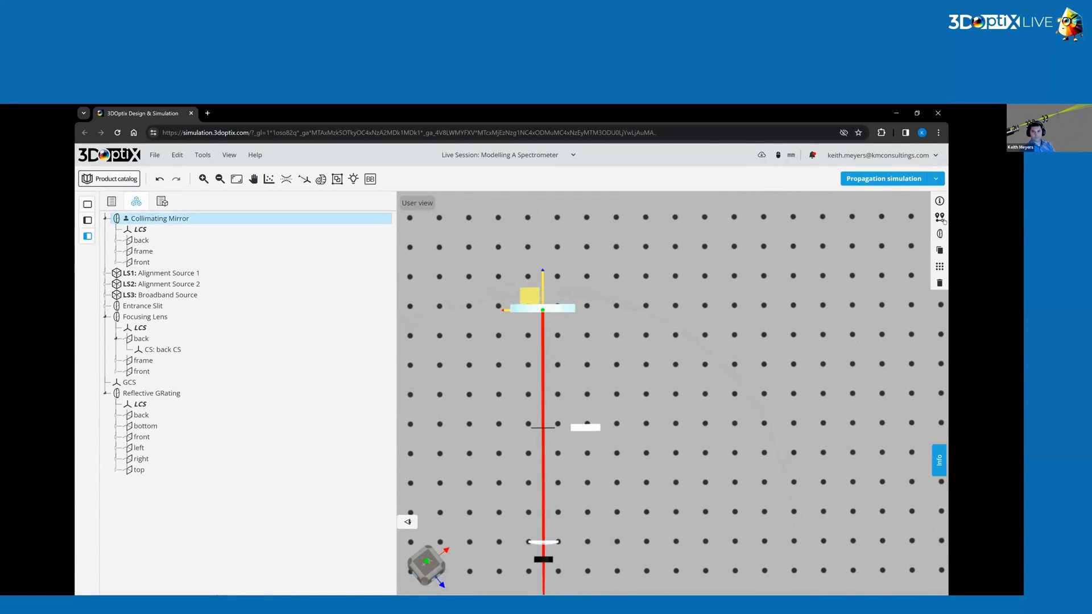
pyautogui.click(939, 217)
pyautogui.click(852, 259)
pyautogui.press('BackSpace')
pyautogui.write('0')
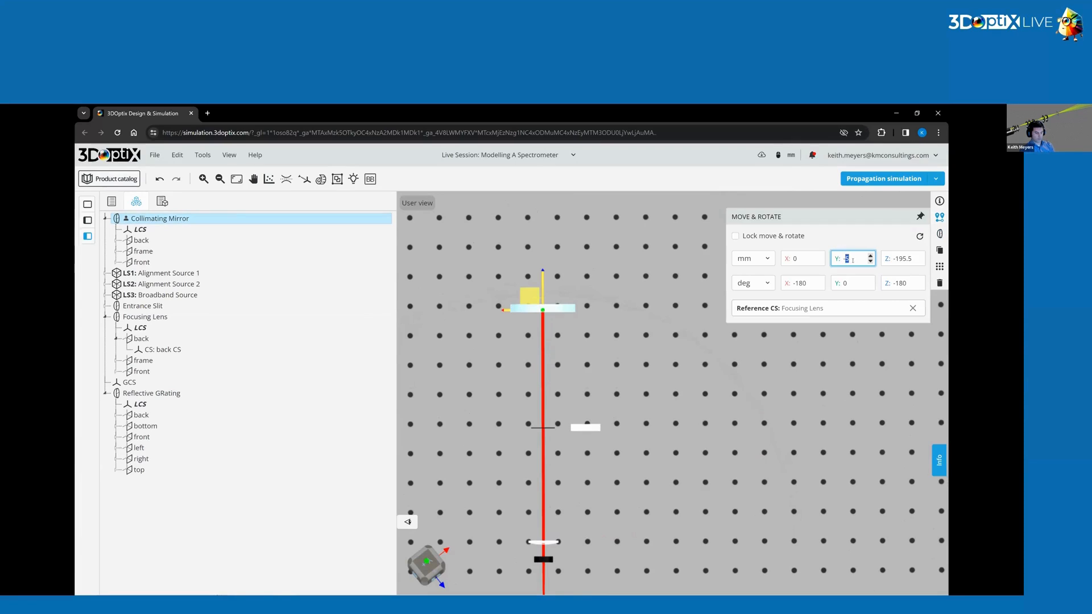
pyautogui.press('BackSpace')
# Set the Collimating Mirror's Y rotation to -5° and run the propagation simulation.
pyautogui.click(849, 286)
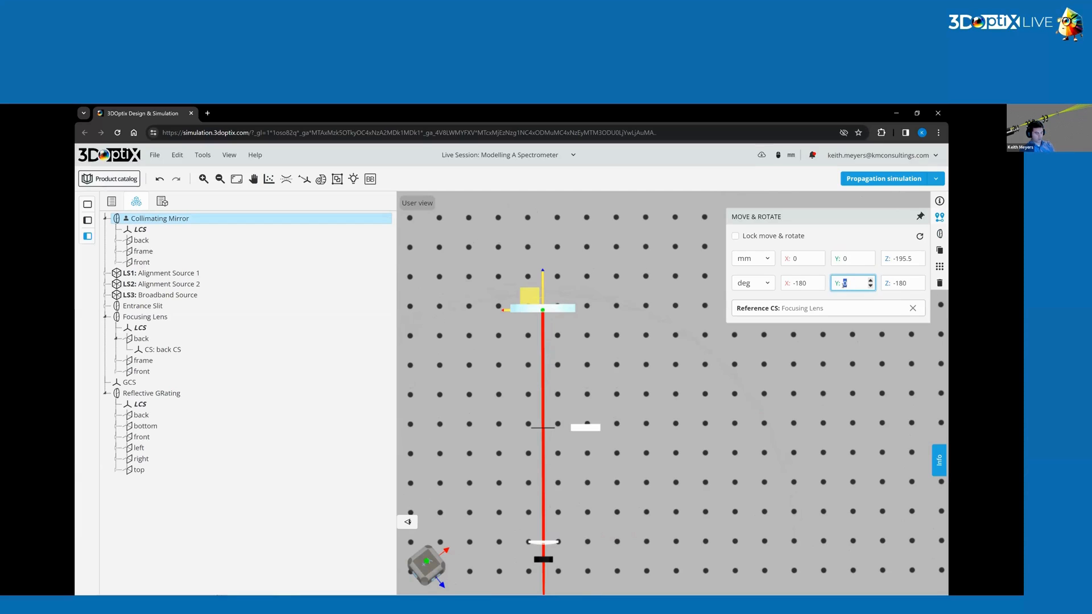
pyautogui.write('5')
pyautogui.press('Return')
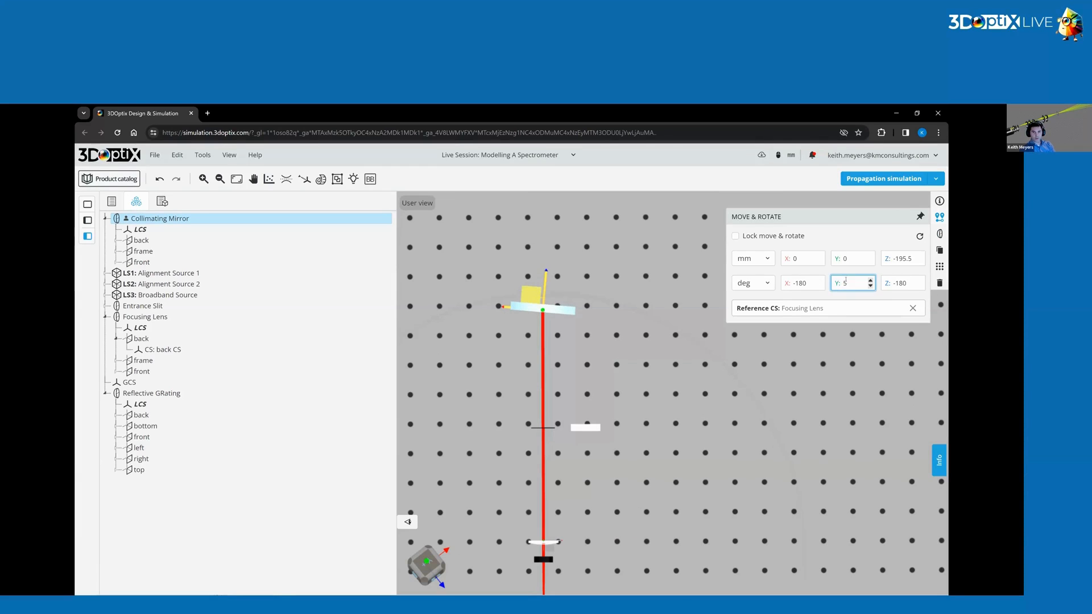
pyautogui.moveTo(852, 283); pyautogui.dragTo(785, 283)
pyautogui.write('-5')
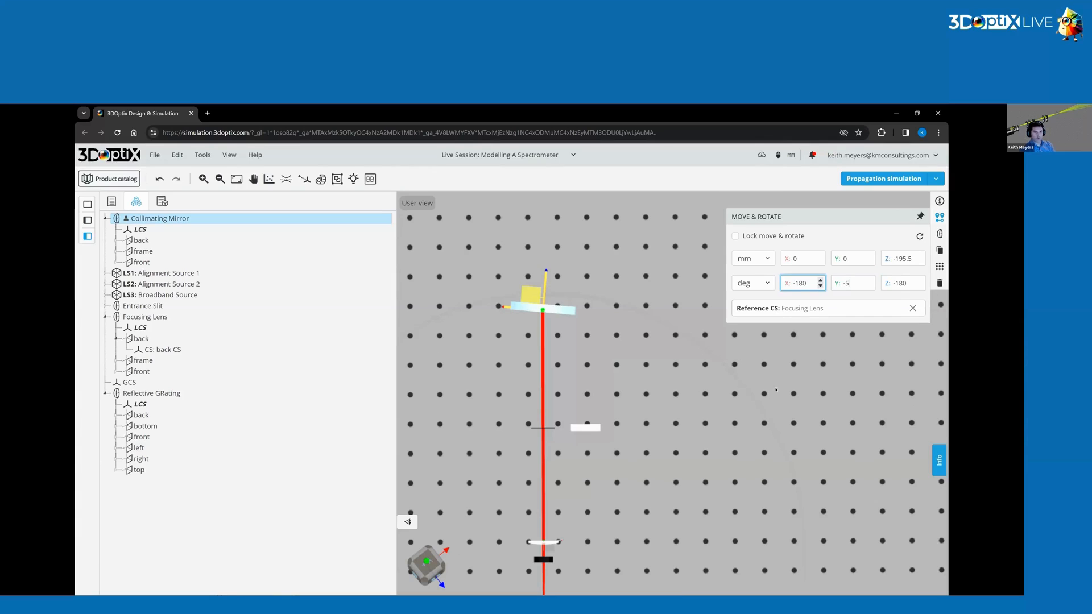
pyautogui.press('Return')
pyautogui.click(891, 180)
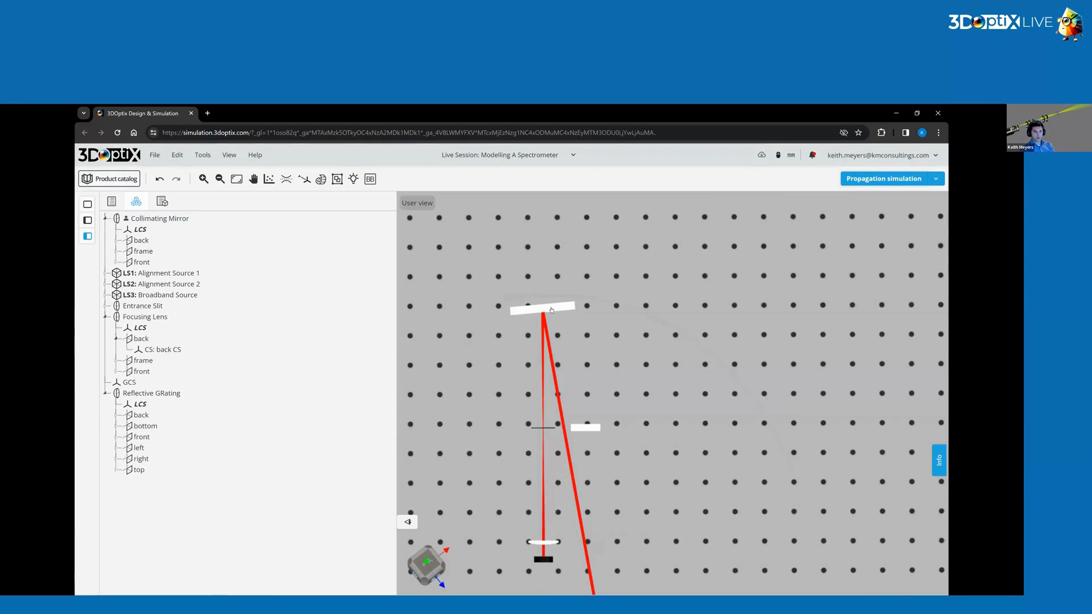
# Set the Collimating Mirror's Y rotation to -10° and rerun the propagation simulation.
pyautogui.click(551, 310)
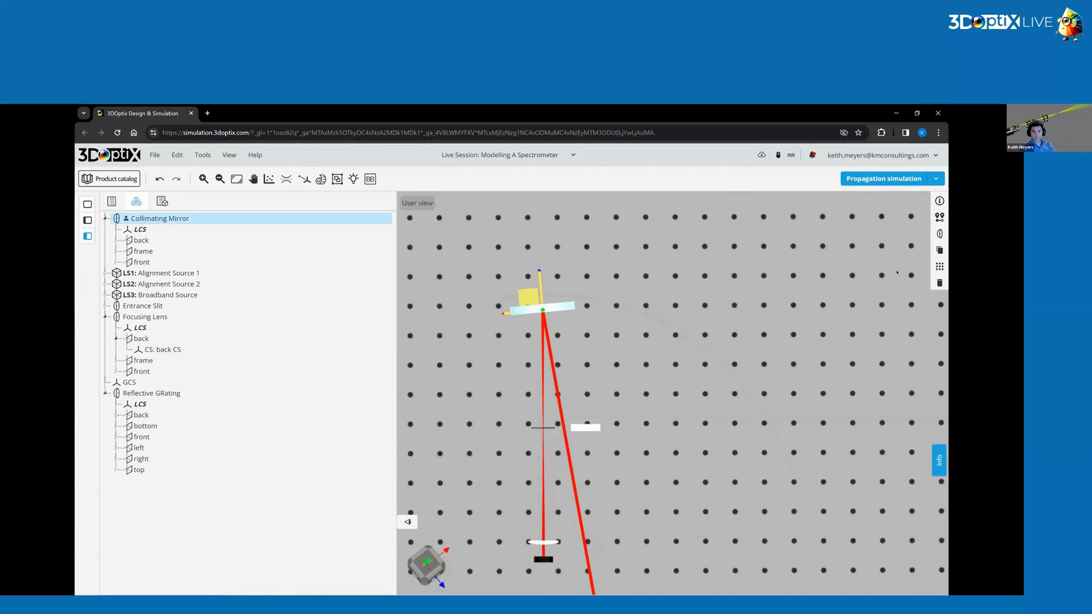
pyautogui.click(939, 217)
pyautogui.click(863, 283)
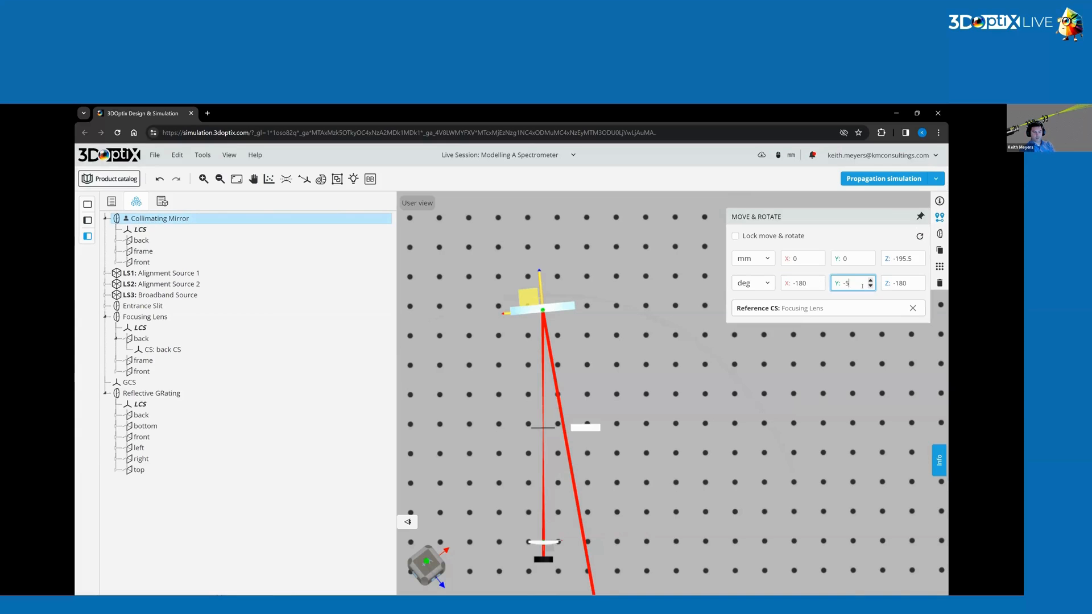
pyautogui.press('BackSpace')
pyautogui.write('10')
pyautogui.press('Return')
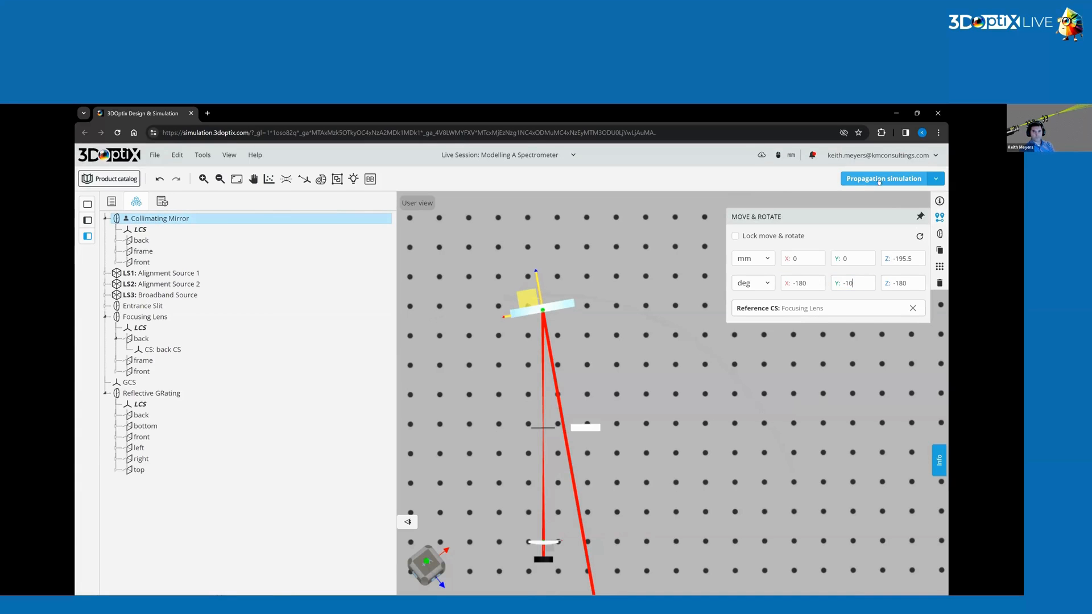
pyautogui.click(875, 180)
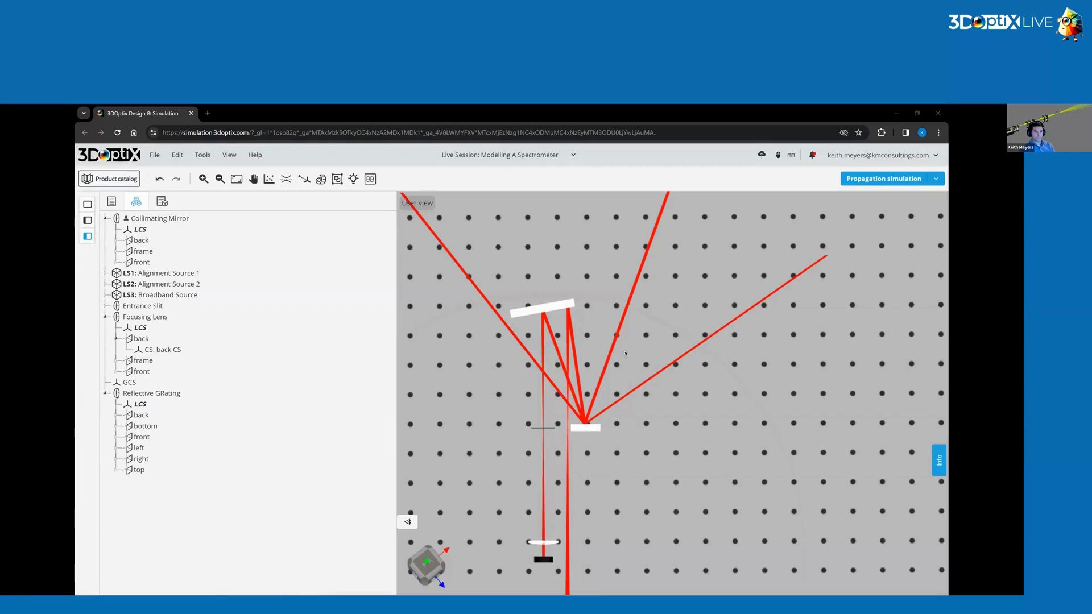
# Inspect the Collimating Mirror's current position and rotation relative to the Focusing Lens.
pyautogui.scroll(3, 590, 364)
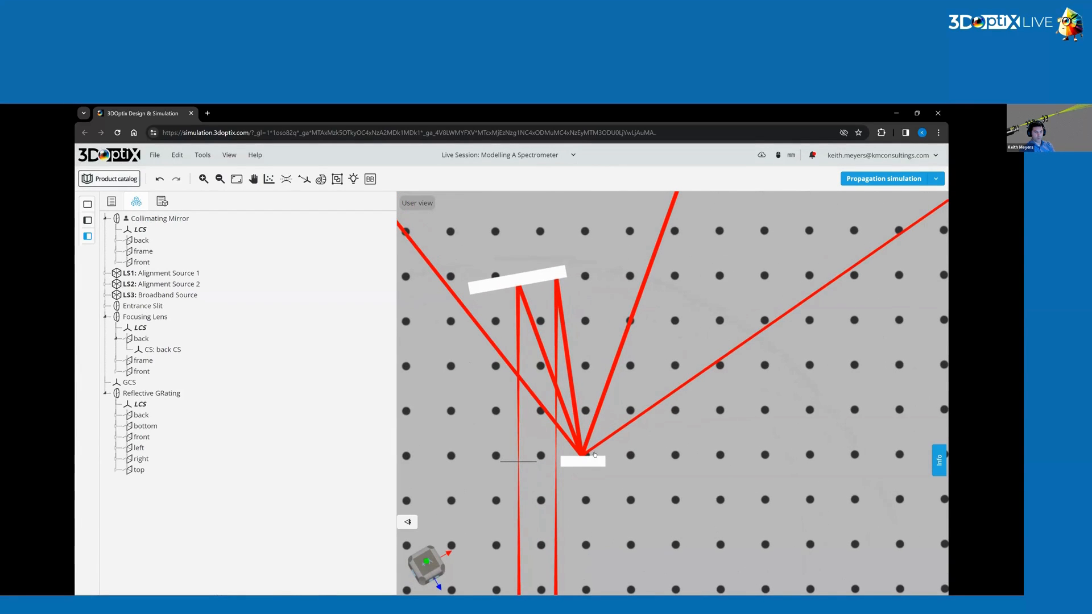
pyautogui.scroll(-2, 594, 455)
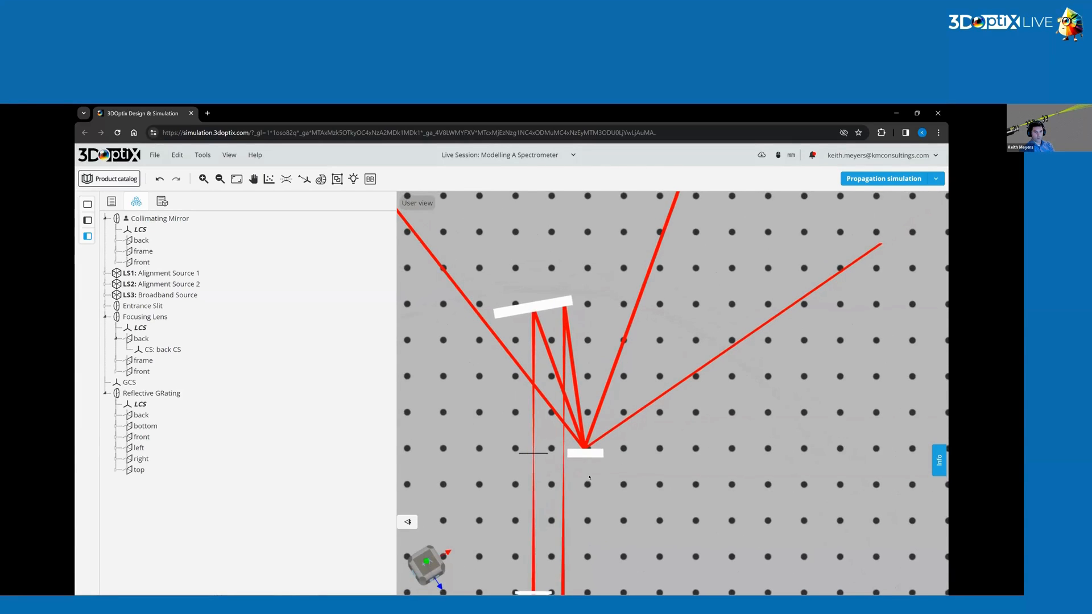
pyautogui.moveTo(589, 477); pyautogui.dragTo(587, 474)
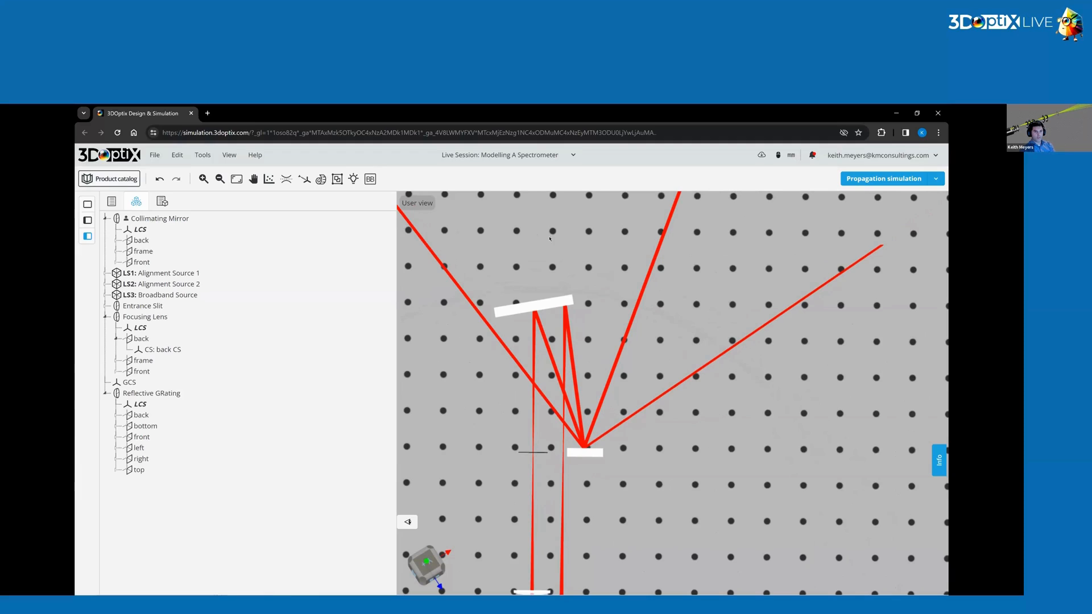
pyautogui.click(526, 309)
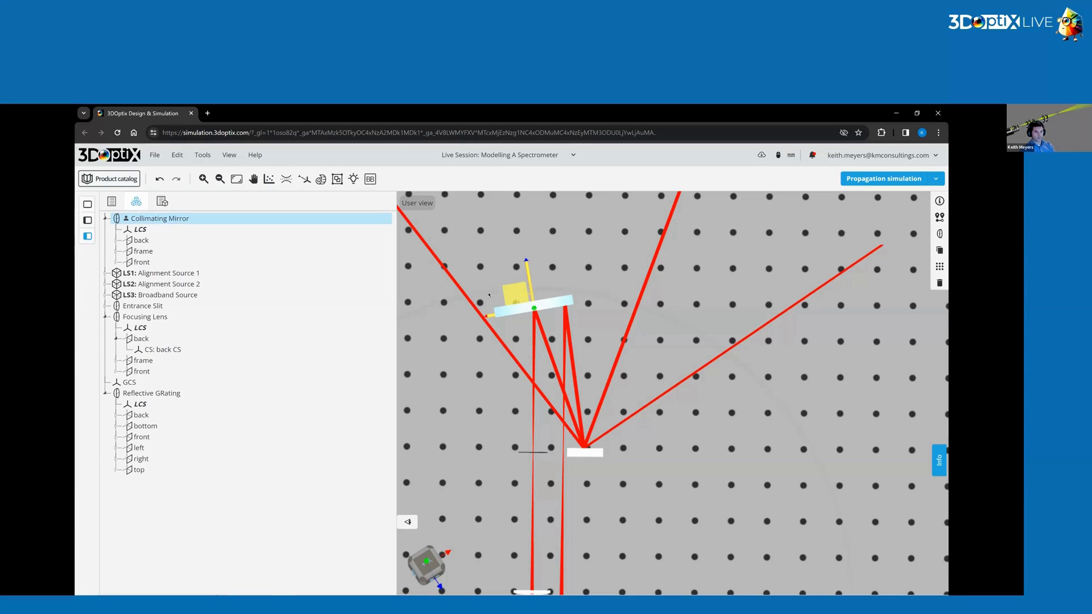
pyautogui.click(534, 313)
pyautogui.click(534, 313)
pyautogui.click(939, 217)
pyautogui.click(853, 283)
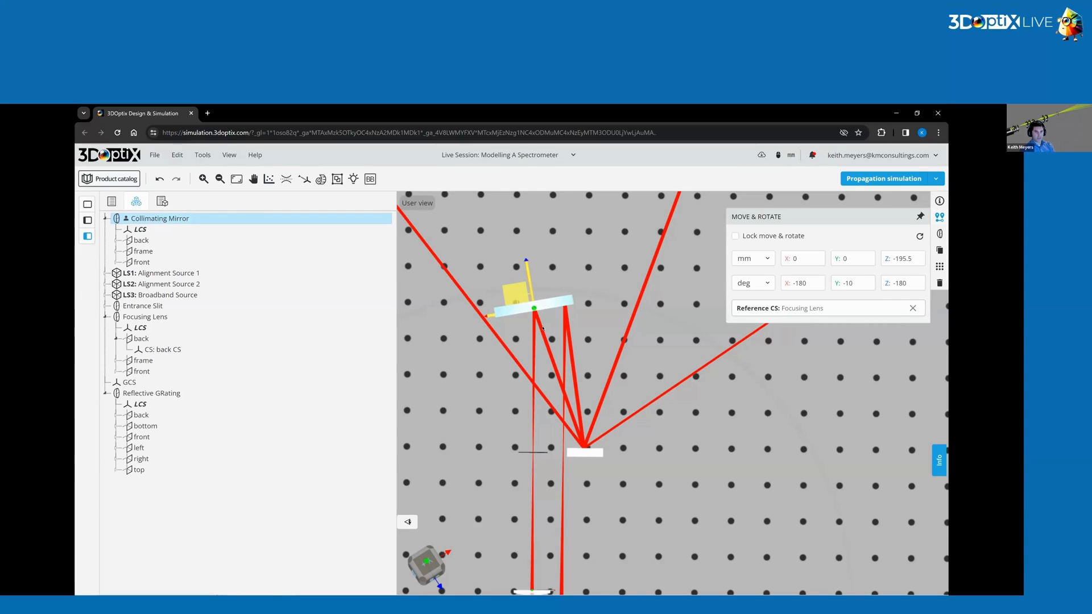
pyautogui.click(669, 457)
# Set the Reflective Grating's reflection order range to 0 through 1.
pyautogui.click(590, 453)
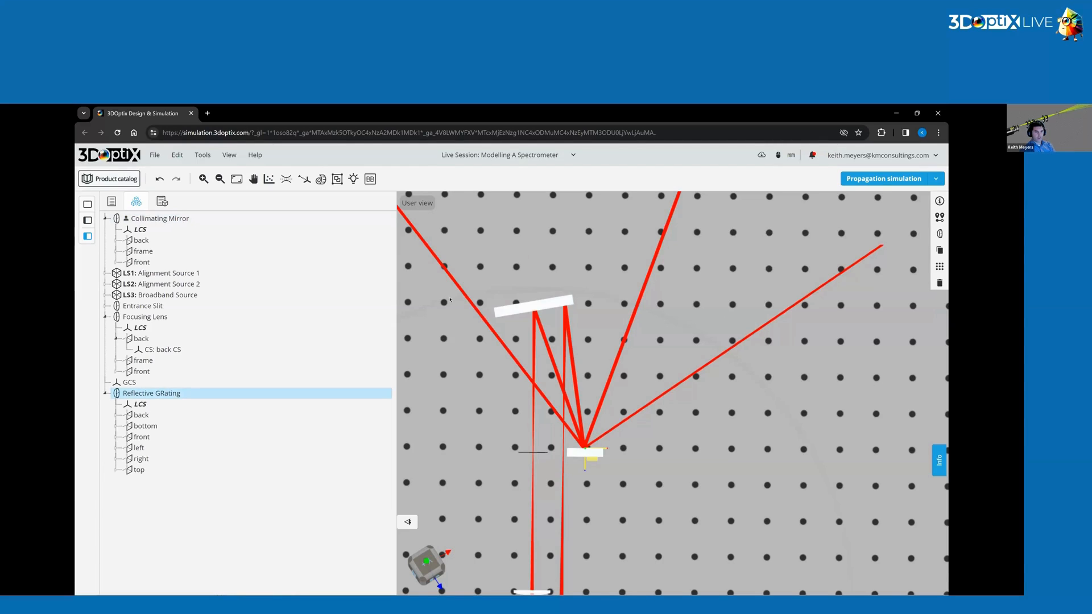
pyautogui.click(939, 233)
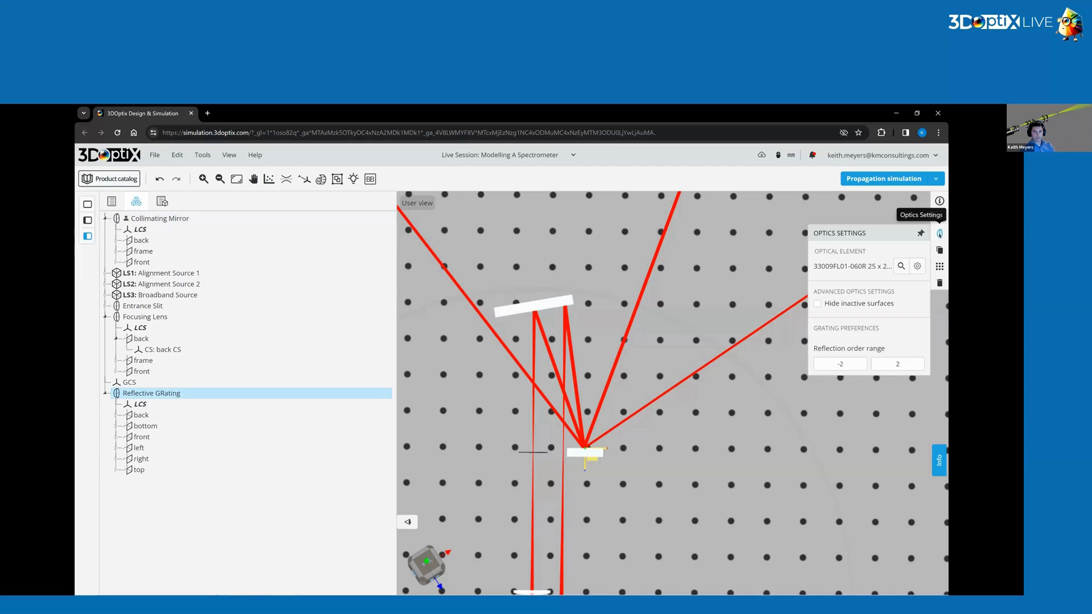
pyautogui.doubleClick(852, 363)
pyautogui.write('0')
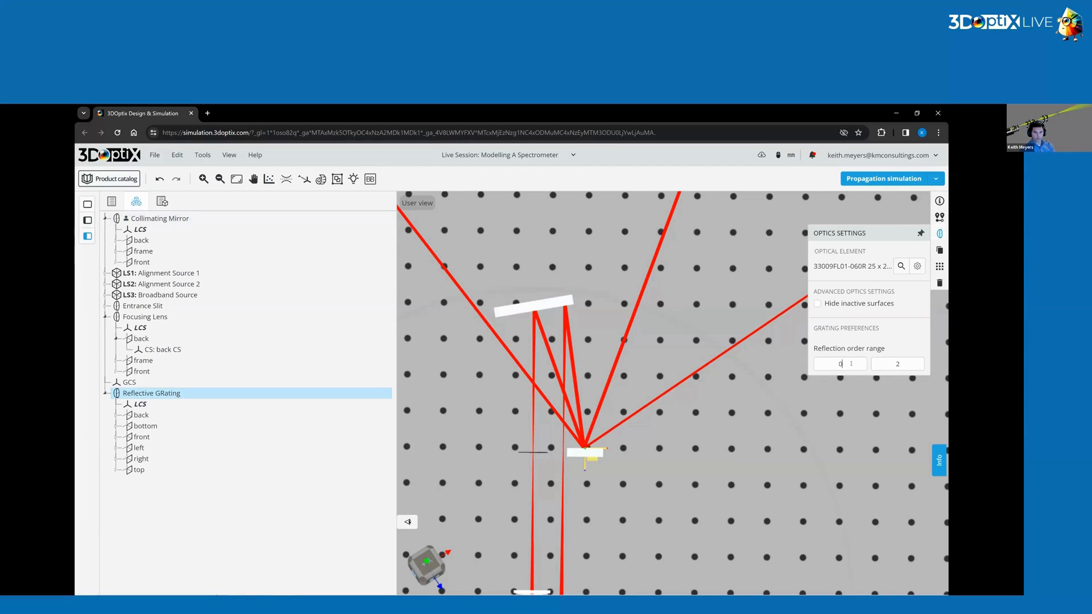
pyautogui.doubleClick(907, 364)
pyautogui.write('1')
pyautogui.click(684, 360)
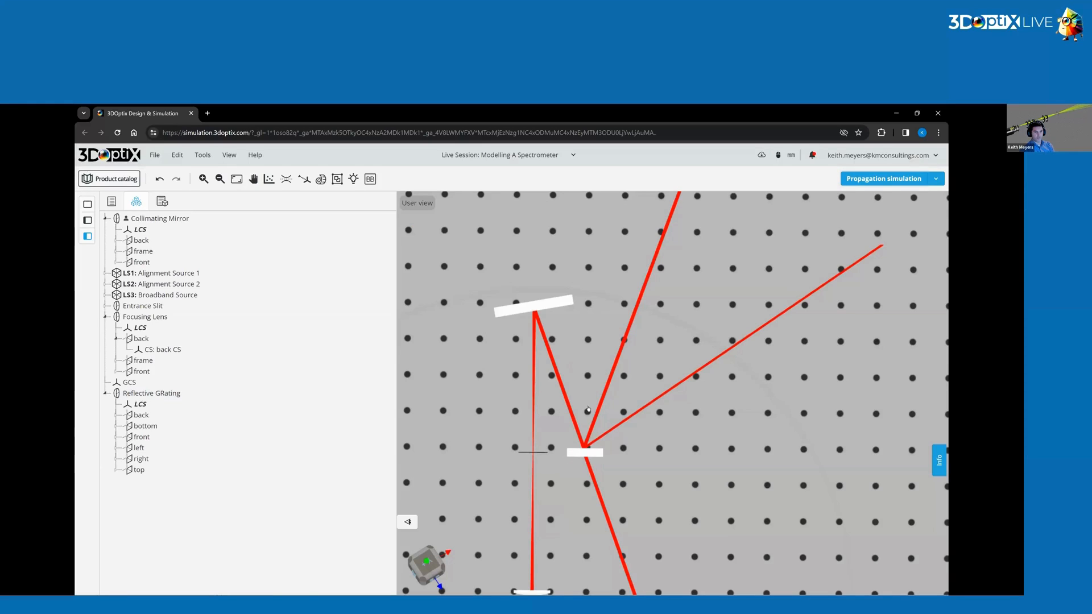
# Add the Reflective Grating's front surface as a detecting surface.
pyautogui.click(583, 454)
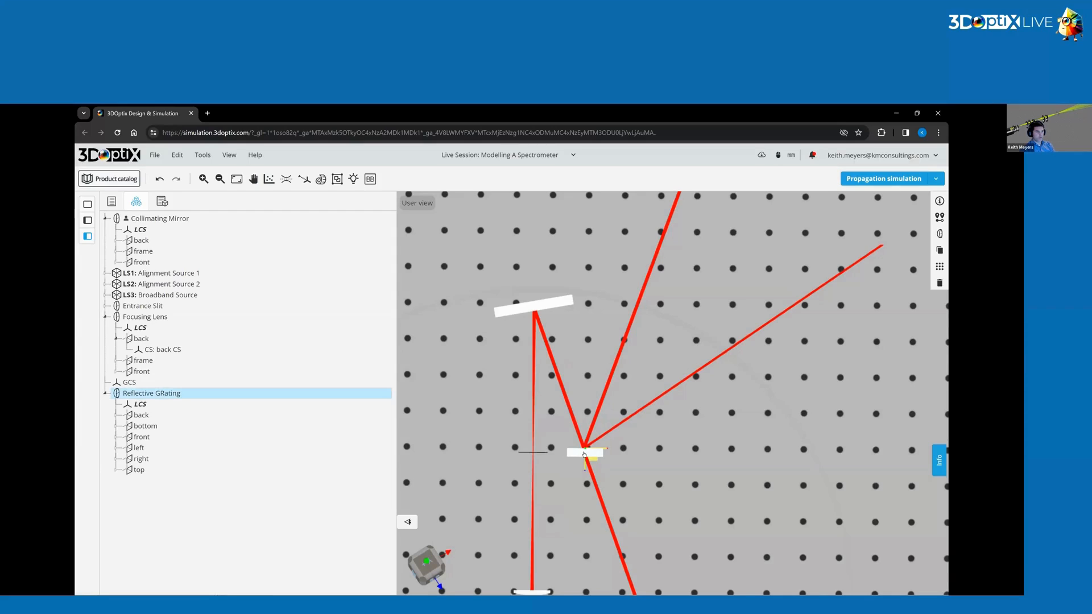
pyautogui.click(143, 436)
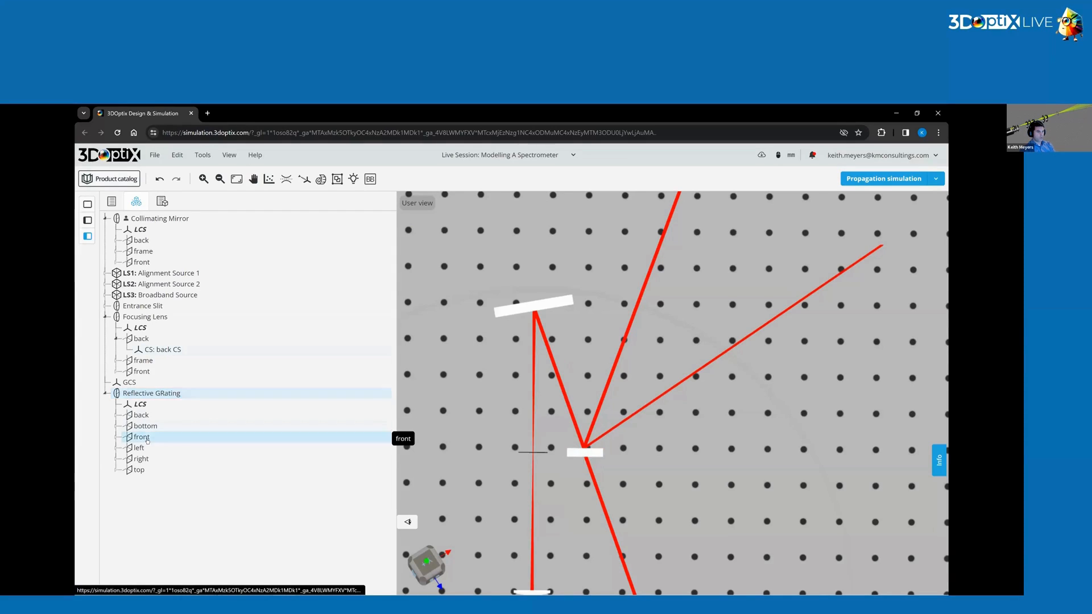
pyautogui.rightClick(147, 438)
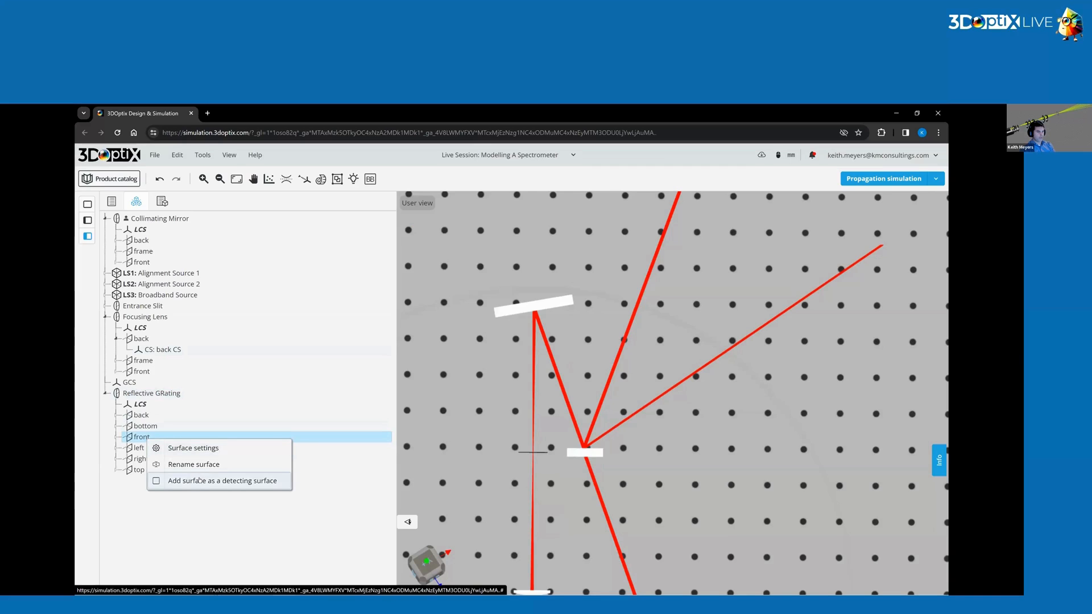
pyautogui.click(156, 480)
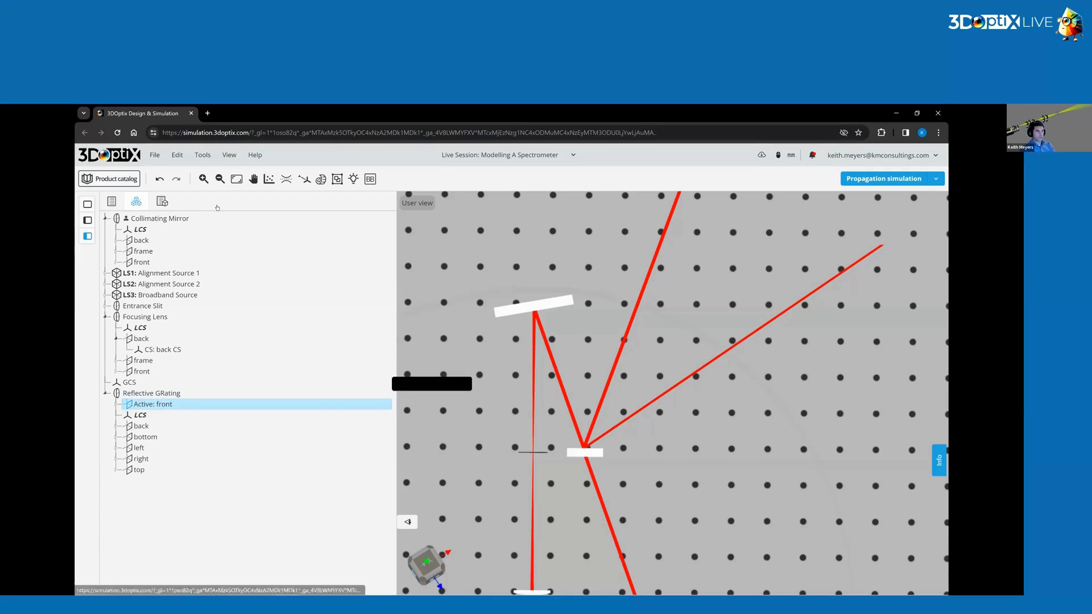
# Run a spot analysis on the grating's front surface with 1.0e+6 rays per source and 200 x 200 pixels.
pyautogui.click(269, 179)
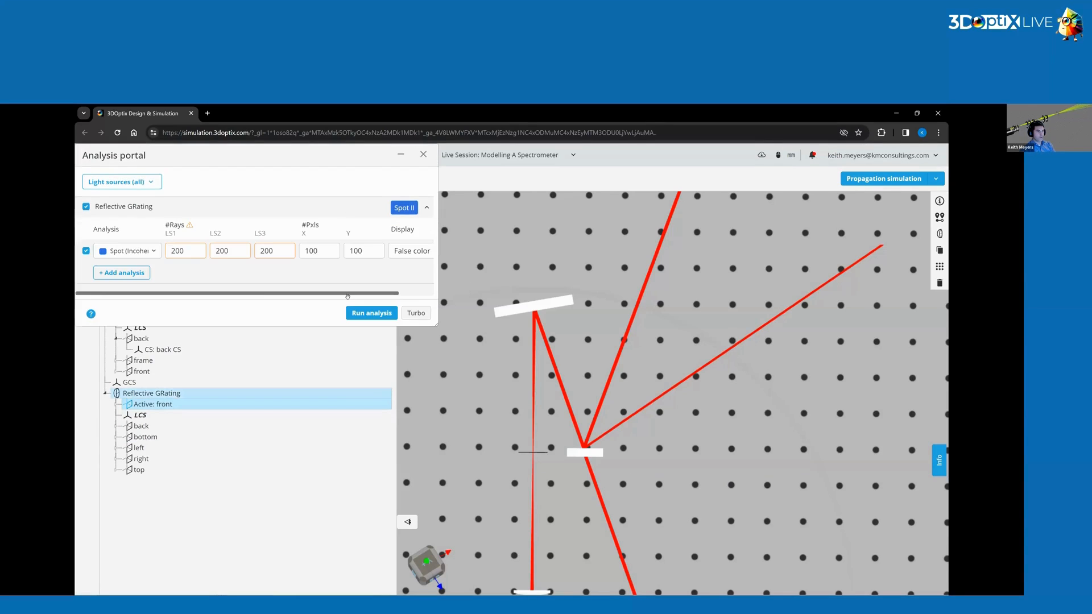
pyautogui.click(147, 251)
pyautogui.click(124, 319)
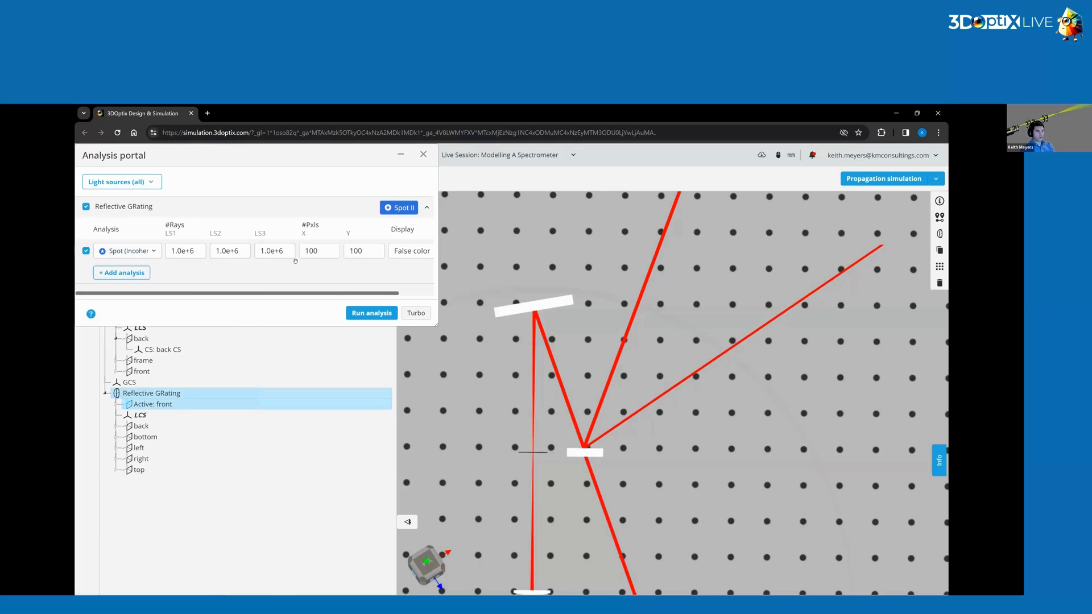
pyautogui.doubleClick(310, 251)
pyautogui.write('200')
pyautogui.doubleClick(357, 251)
pyautogui.write('200')
pyautogui.click(373, 312)
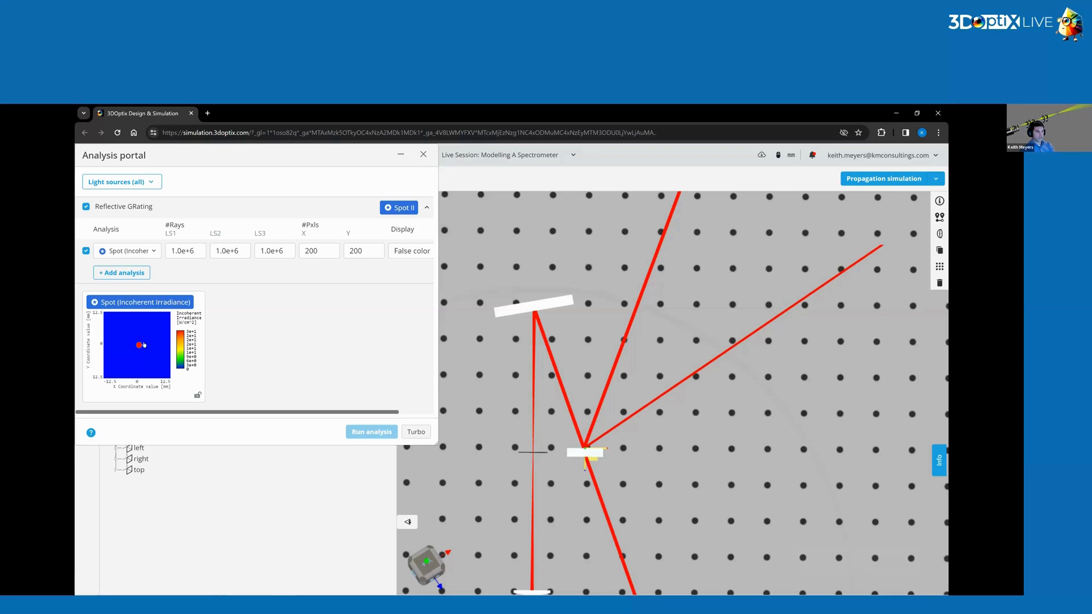
# Examine the enlarged spot irradiance plot, zooming in and back out, then close the analysis windows.
pyautogui.click(140, 346)
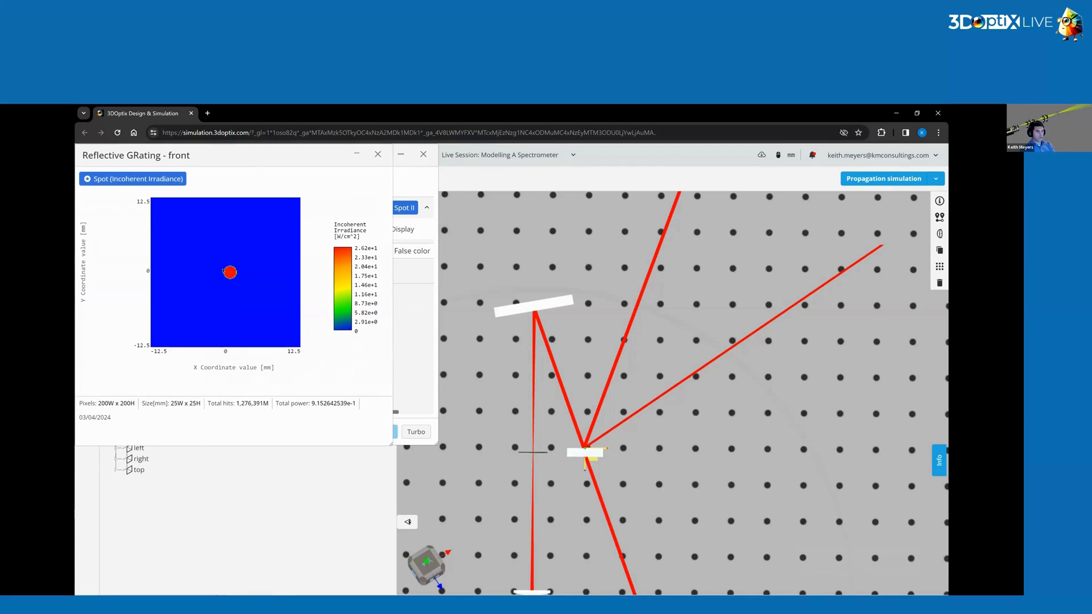
pyautogui.scroll(8, 226, 270)
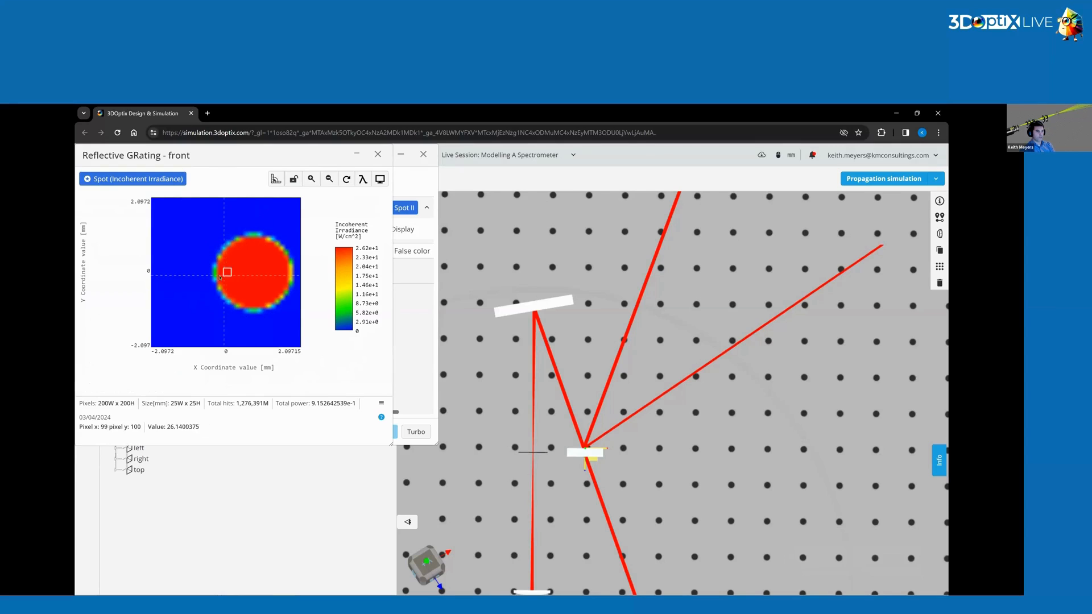
pyautogui.doubleClick(260, 280)
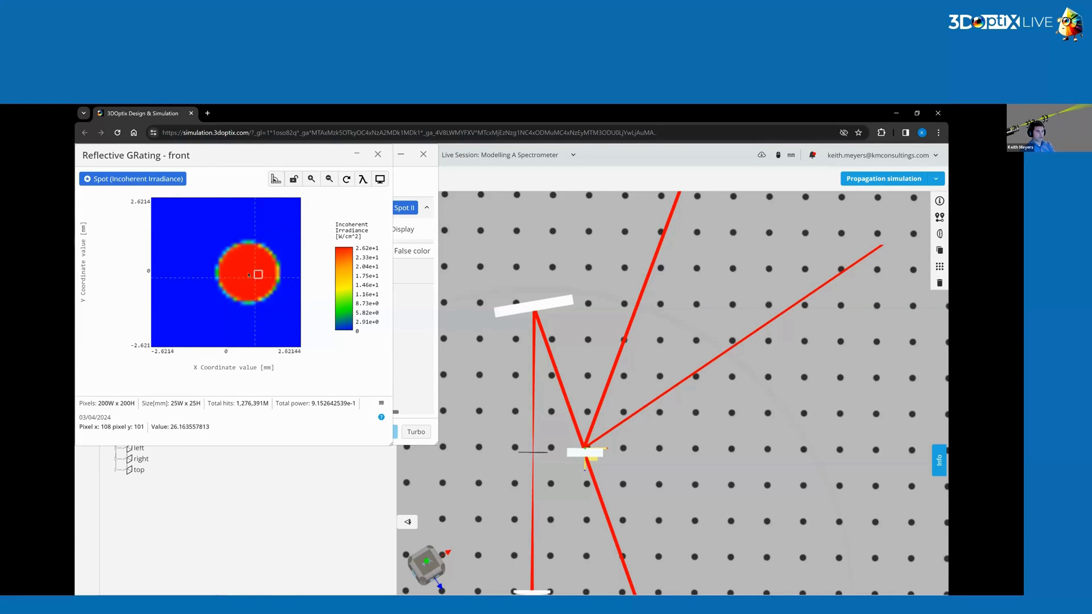
pyautogui.click(377, 154)
pyautogui.click(423, 154)
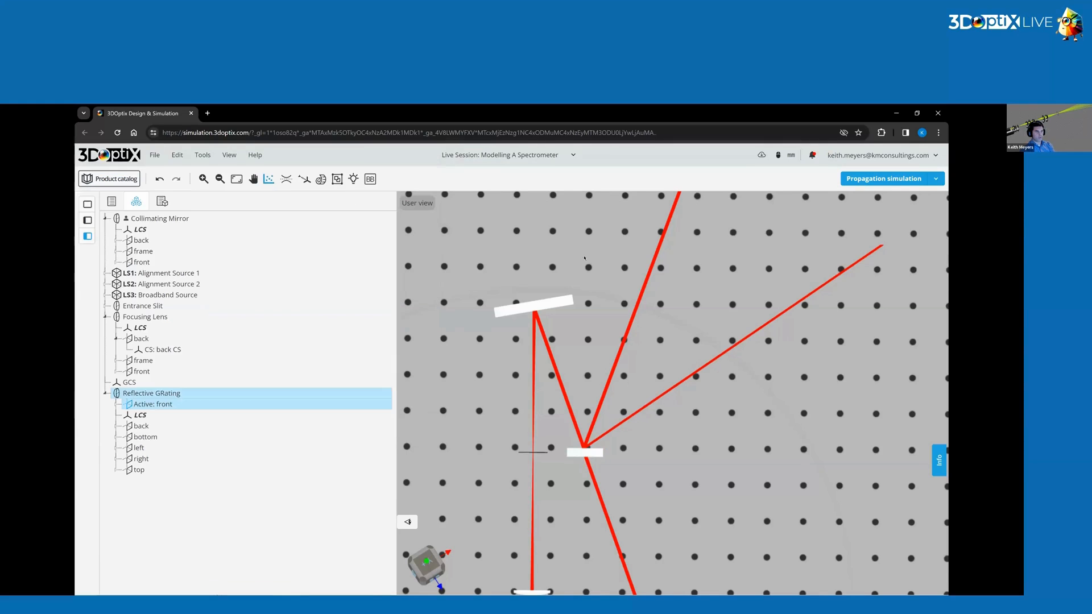
# Remove the grating's front surface from the detecting surfaces.
pyautogui.rightClick(152, 404)
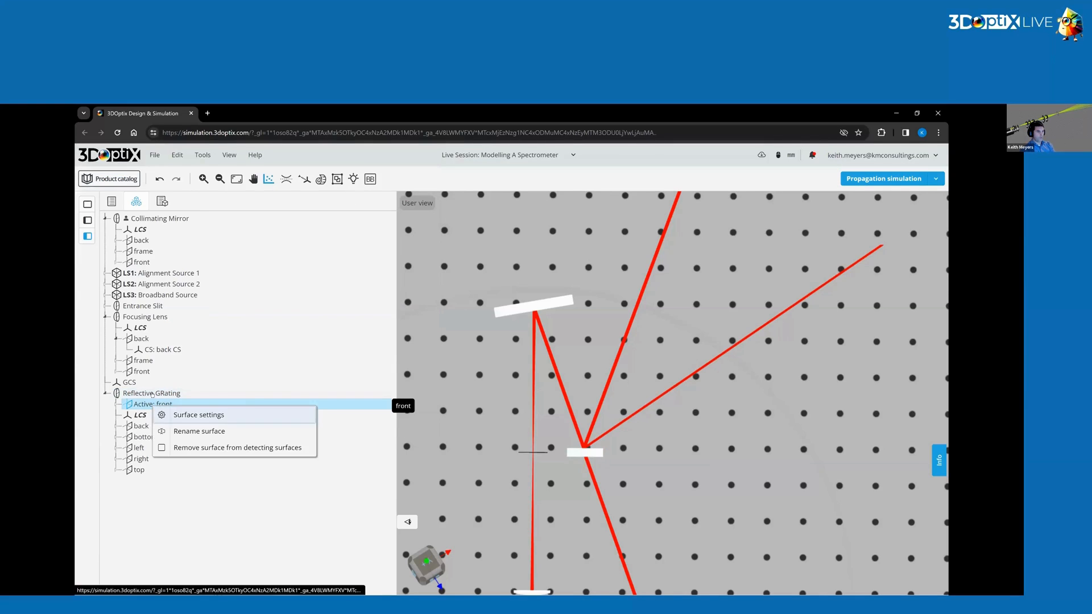
pyautogui.click(188, 448)
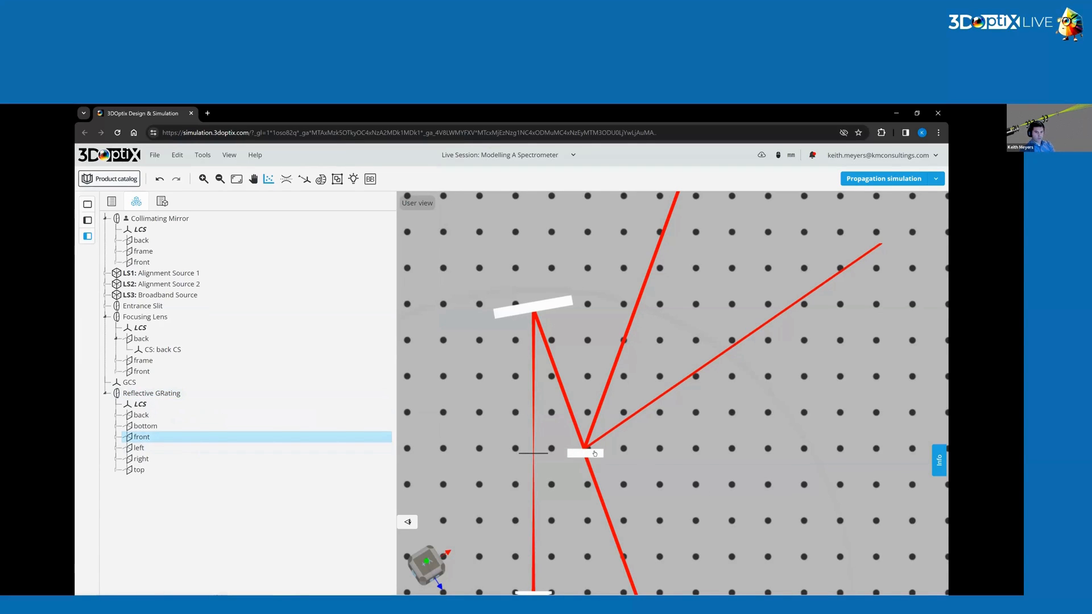
# Open the grating's optical element settings and review the front surface's coating chart.
pyautogui.click(594, 453)
pyautogui.click(939, 233)
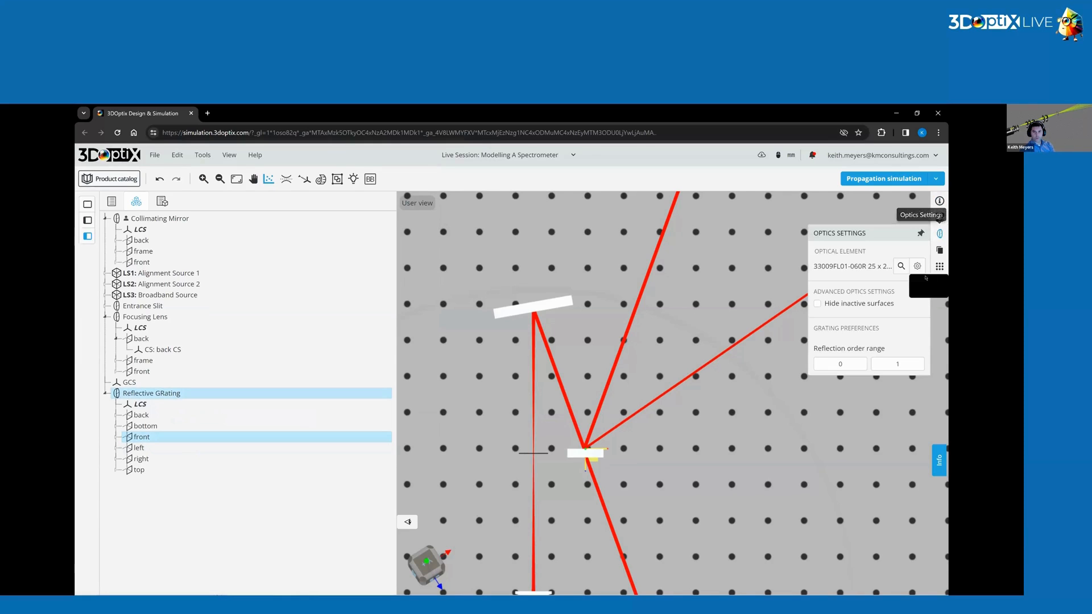
pyautogui.click(917, 266)
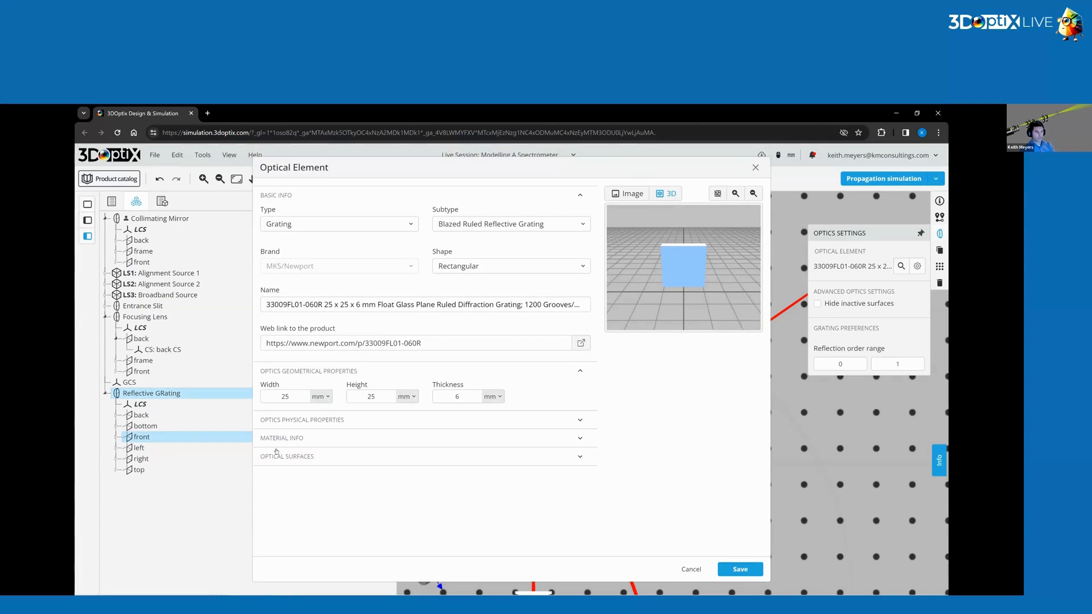
pyautogui.click(276, 456)
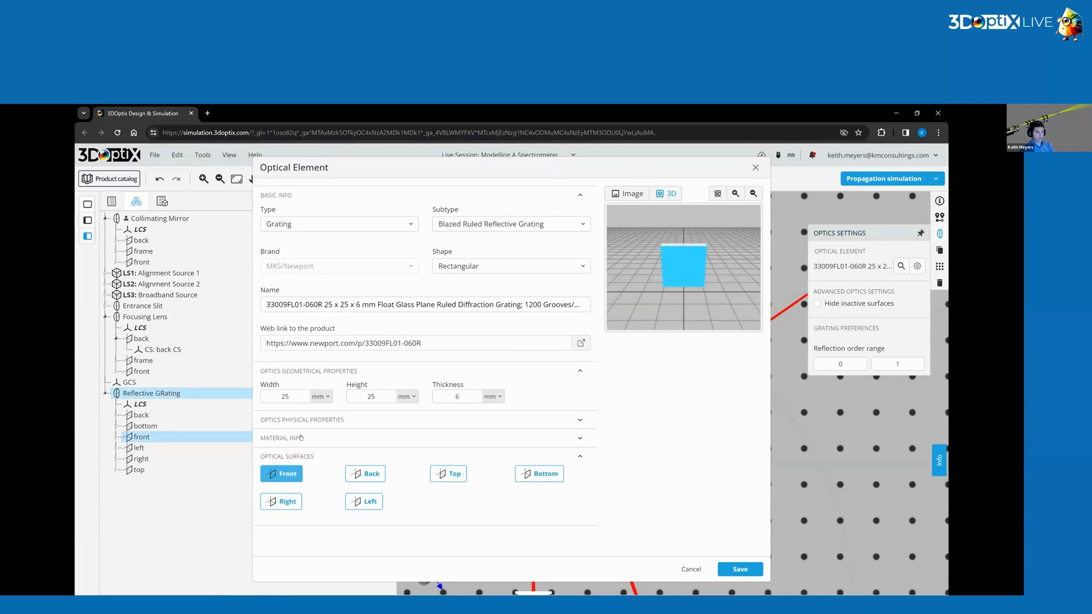
pyautogui.scroll(-2, 301, 438)
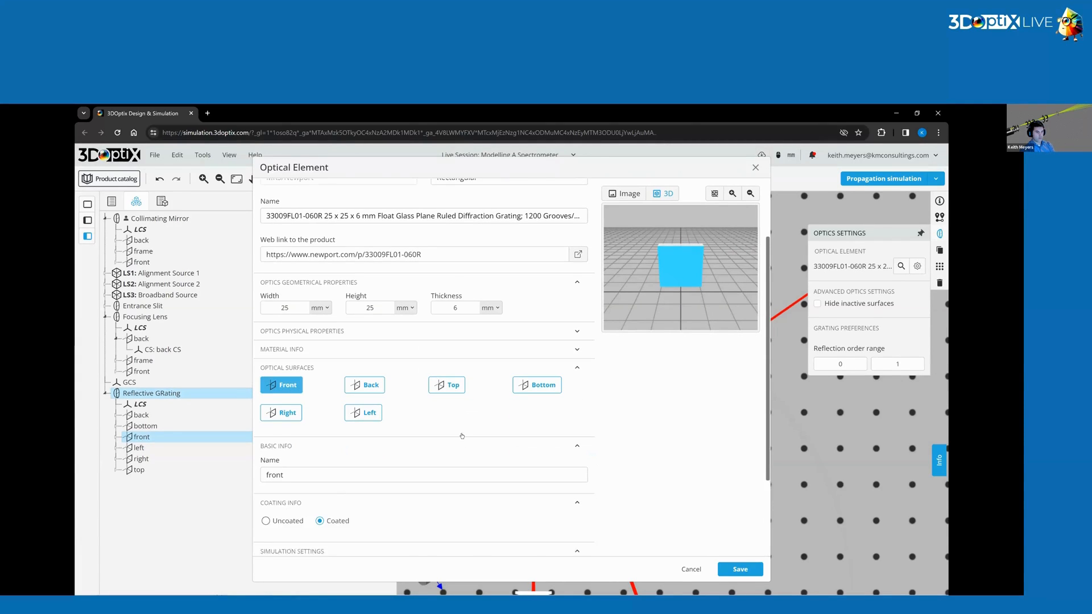
pyautogui.scroll(-3, 462, 436)
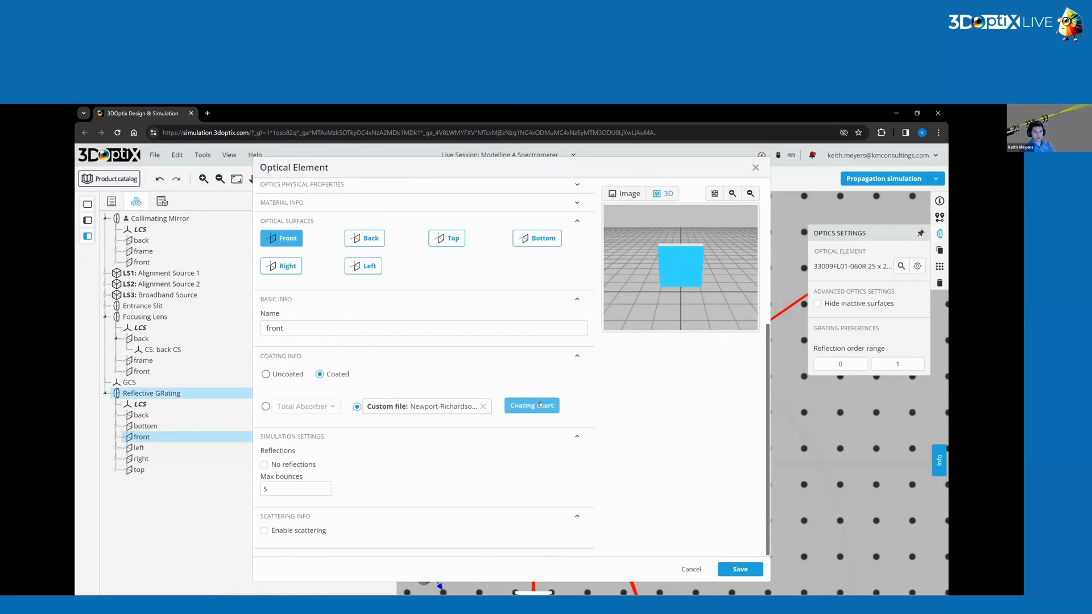
pyautogui.click(557, 407)
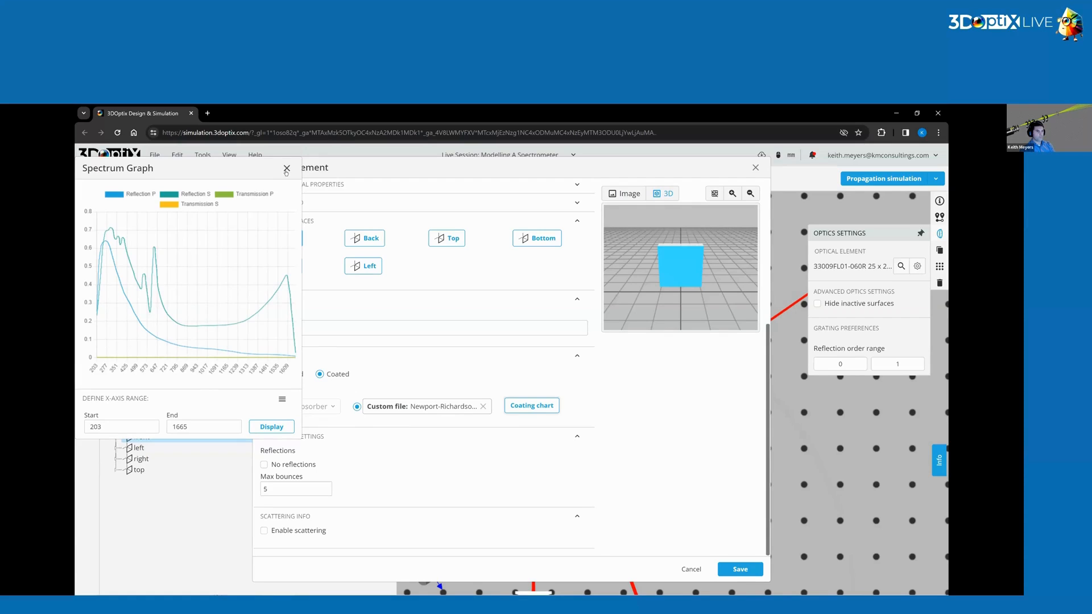
pyautogui.click(708, 343)
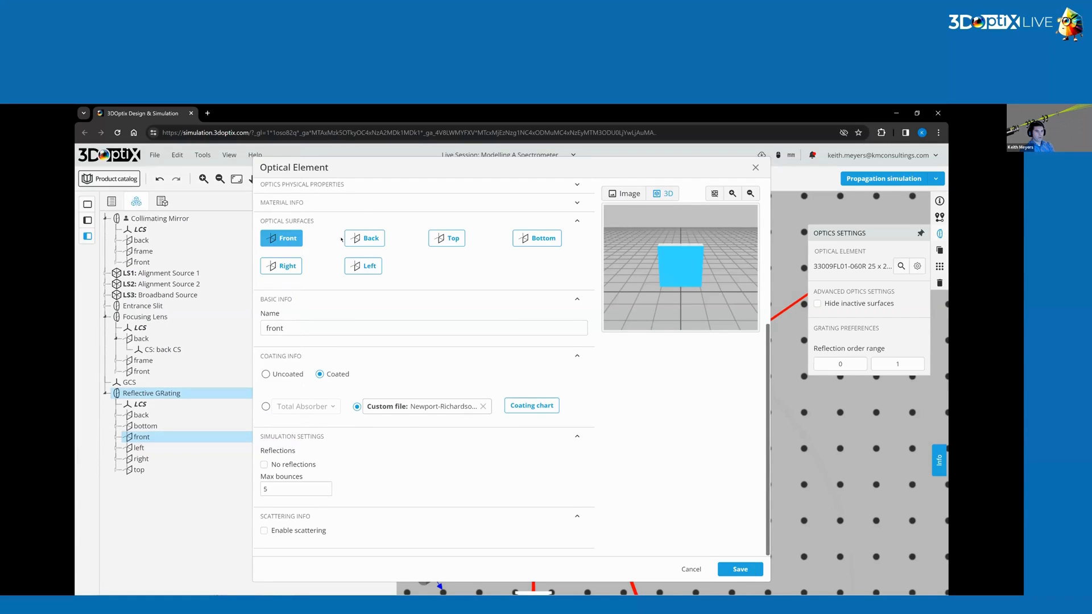
# Set the grating's back surface as coated with Total Absorber and save the element.
pyautogui.click(364, 238)
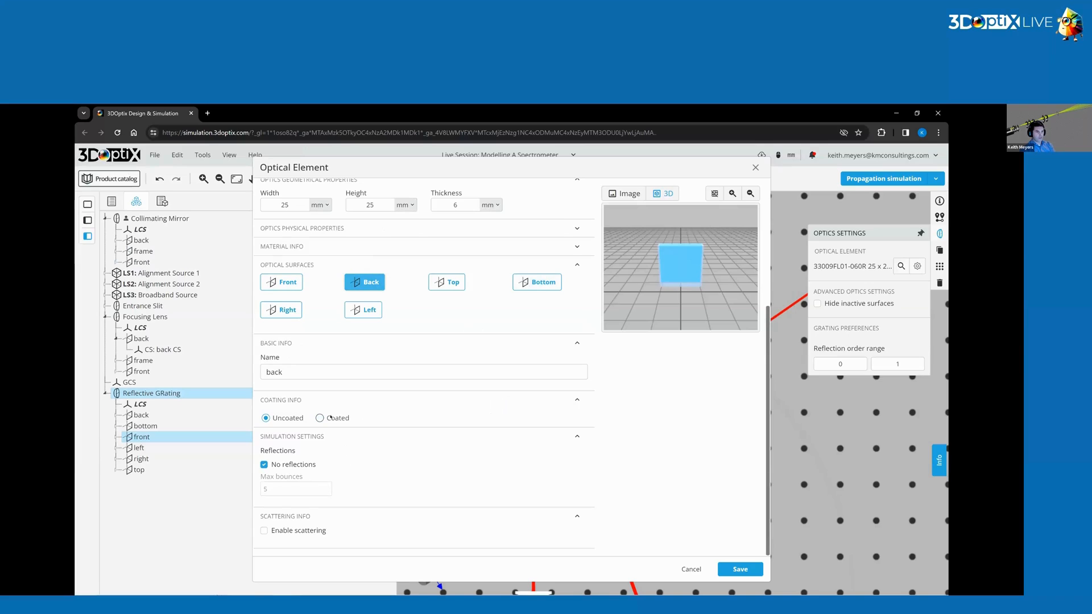
pyautogui.click(321, 418)
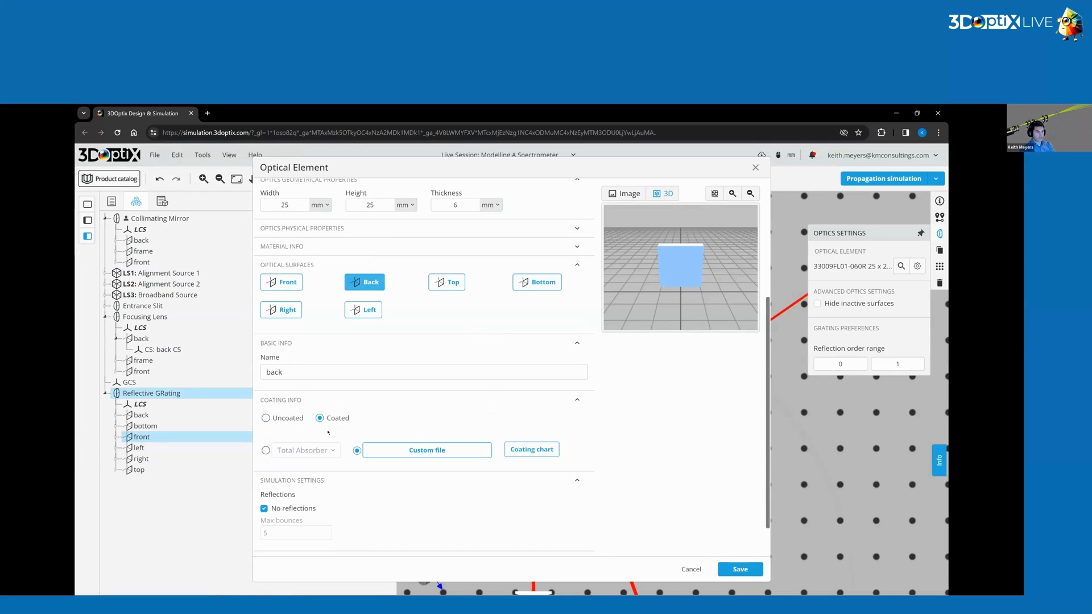
pyautogui.click(266, 450)
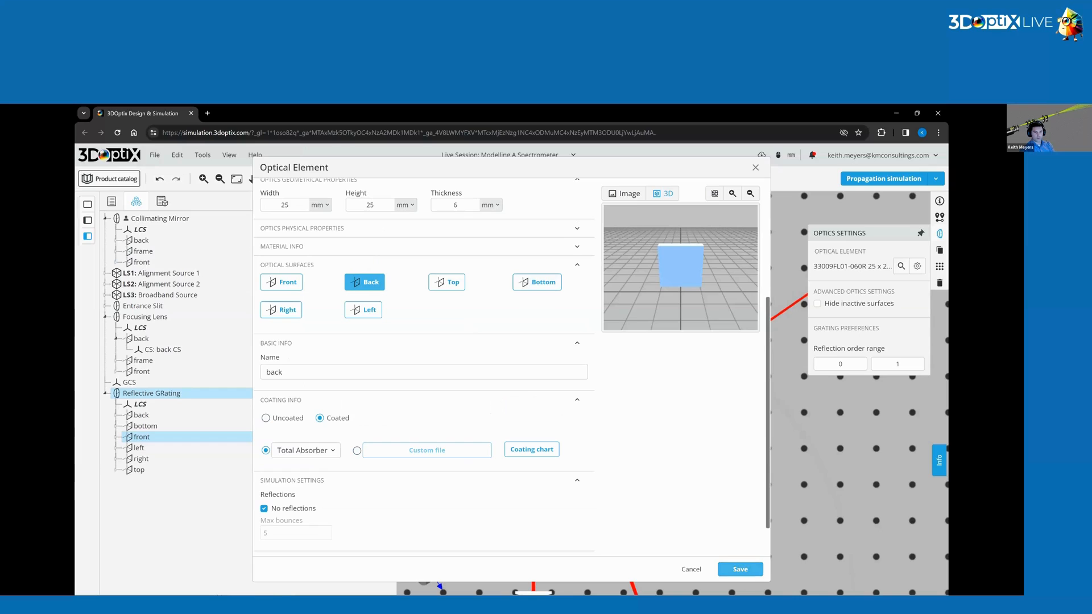
pyautogui.click(740, 569)
# Duplicate the collimating mirror and move the copy to the right of the original mirror.
pyautogui.click(680, 311)
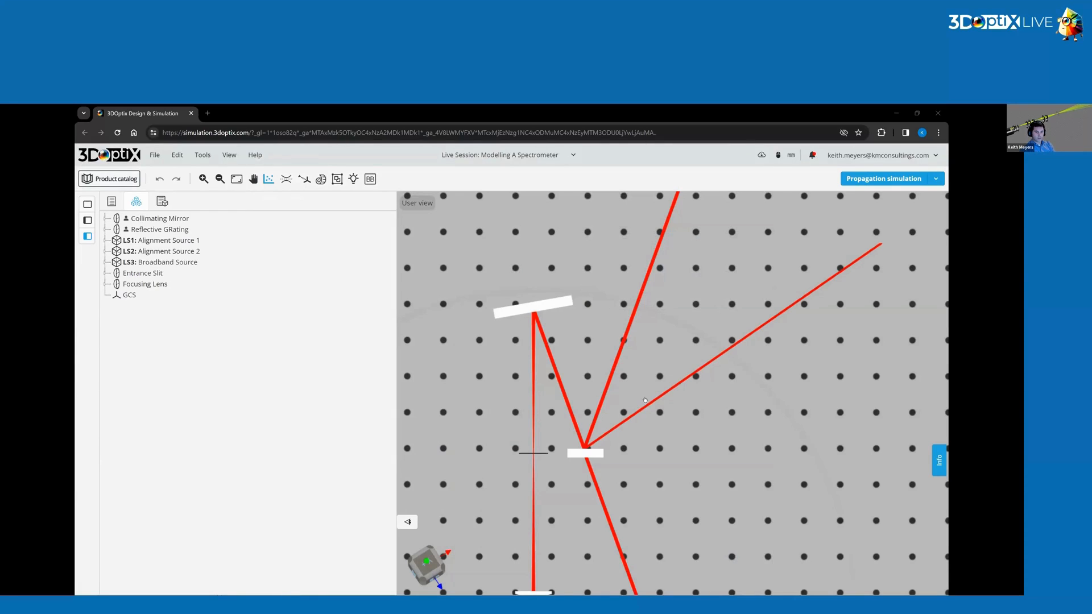
pyautogui.moveTo(577, 448); pyautogui.dragTo(568, 468, button='middle')
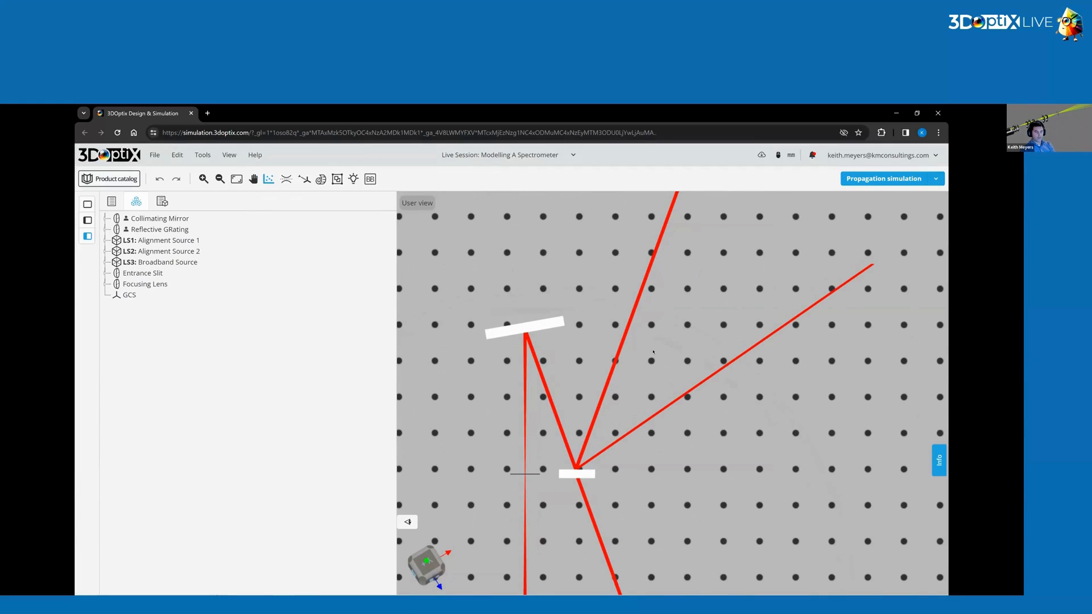
pyautogui.click(542, 330)
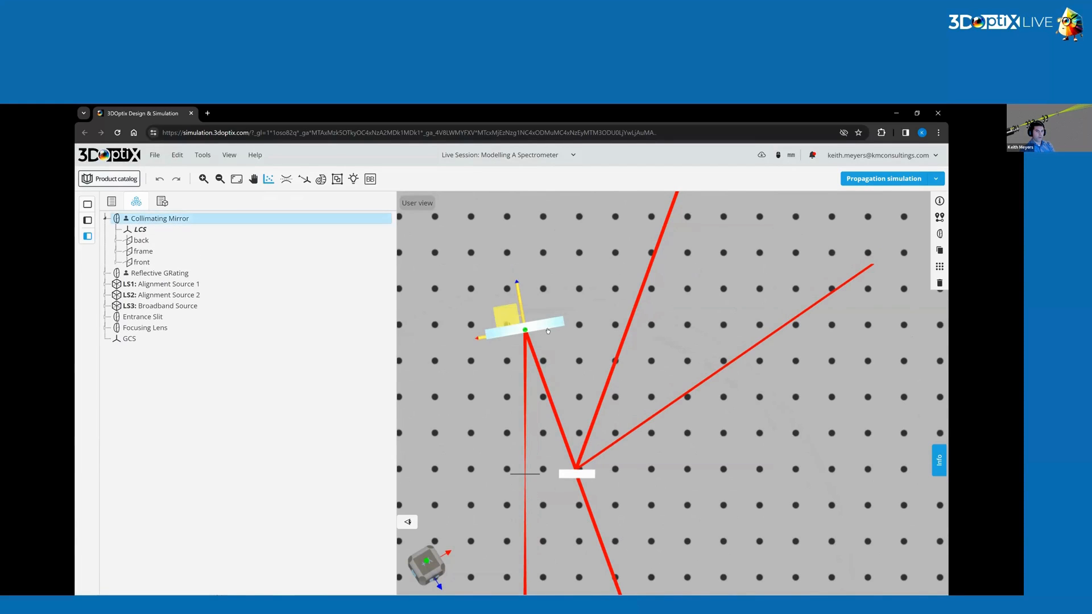
pyautogui.click(940, 250)
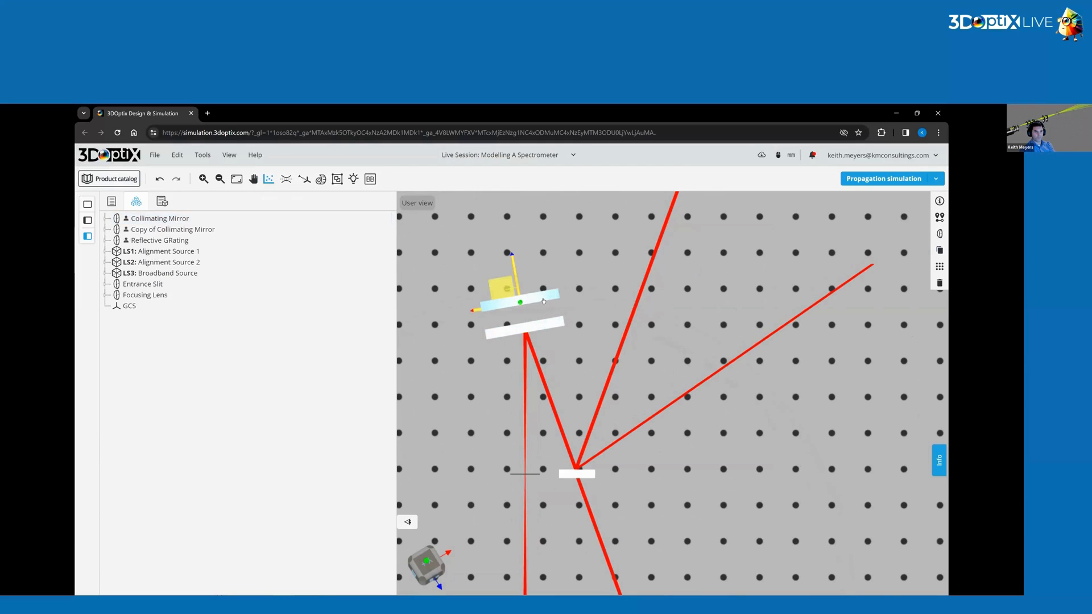
pyautogui.moveTo(531, 302); pyautogui.dragTo(726, 327)
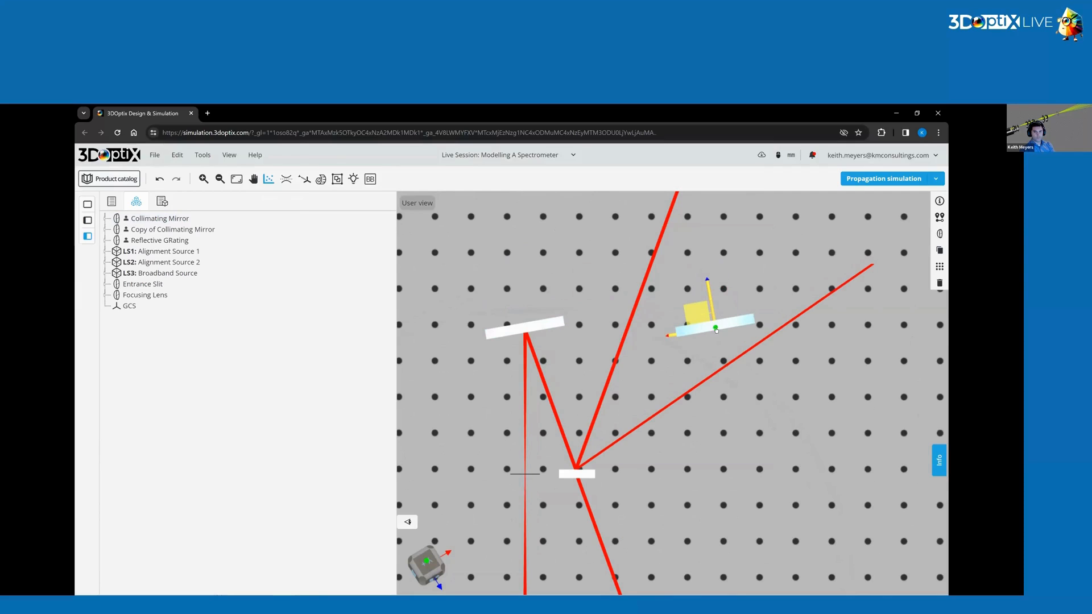
# Rename the copied mirror's part label to Focusing Mirror.
pyautogui.click(939, 201)
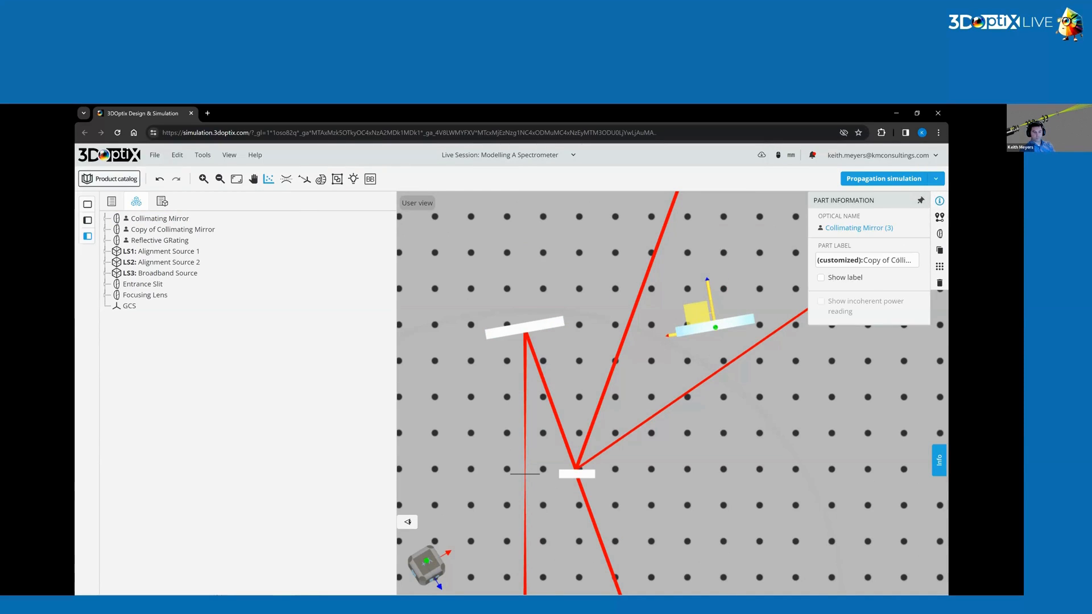
pyautogui.doubleClick(903, 261)
pyautogui.press('BackSpace')
pyautogui.press('BackSpace')
pyautogui.press('BackSpace')
pyautogui.press('BackSpace')
pyautogui.press('BackSpace')
pyautogui.press('BackSpace')
pyautogui.press('BackSpace')
pyautogui.press('BackSpace')
pyautogui.press('BackSpace')
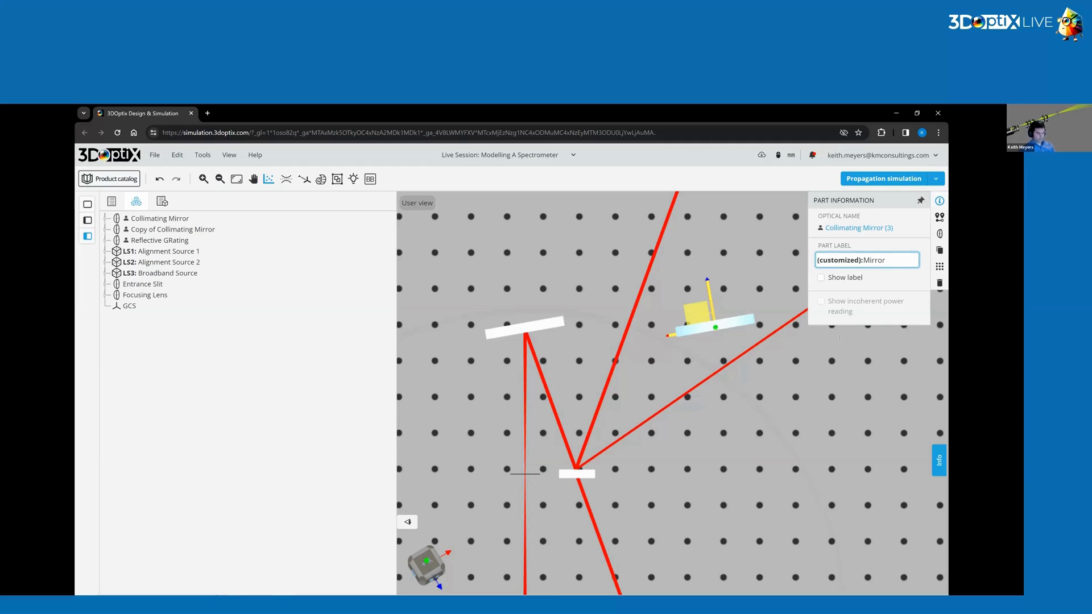
pyautogui.write('Focusing')
pyautogui.press('BackSpace')
pyautogui.write('g')
pyautogui.press('Return')
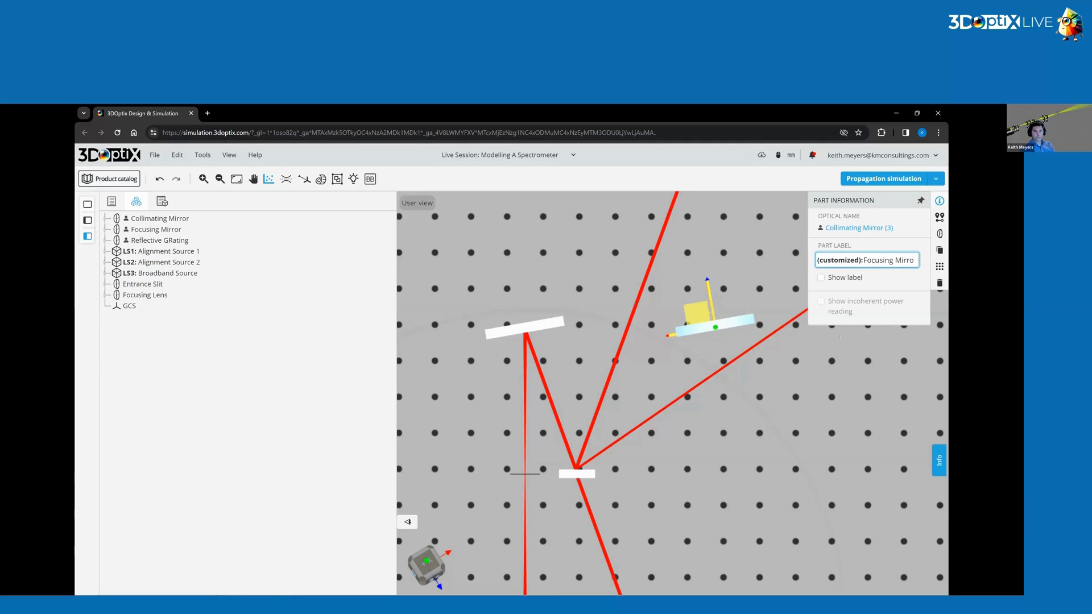
# Position the focusing mirror relative to the focusing lens: Y rotation 10°, X 100 mm, Z -100 mm.
pyautogui.click(939, 217)
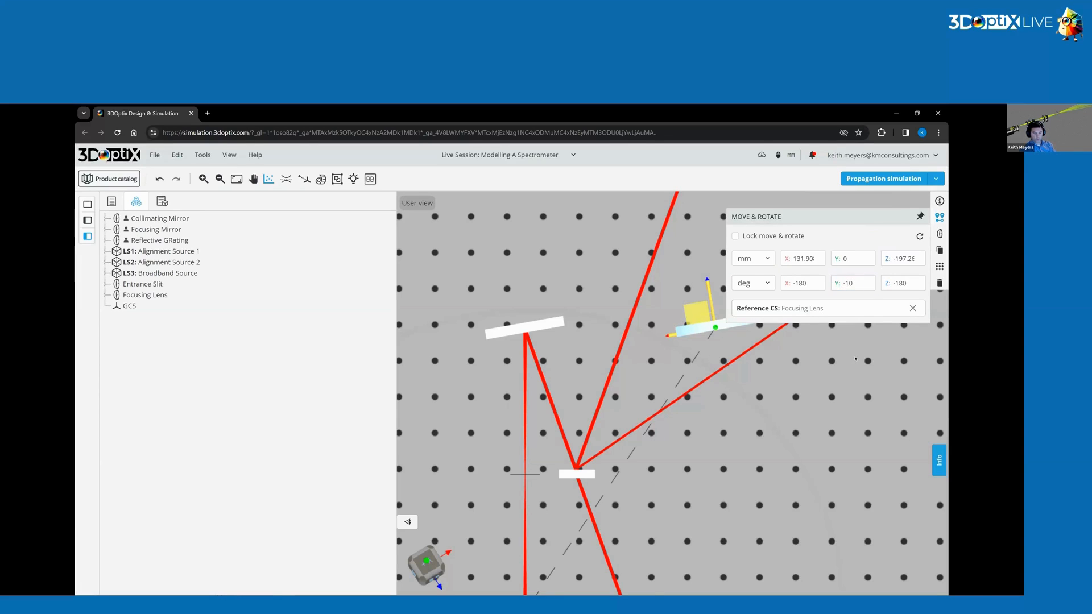
pyautogui.press('BackSpace')
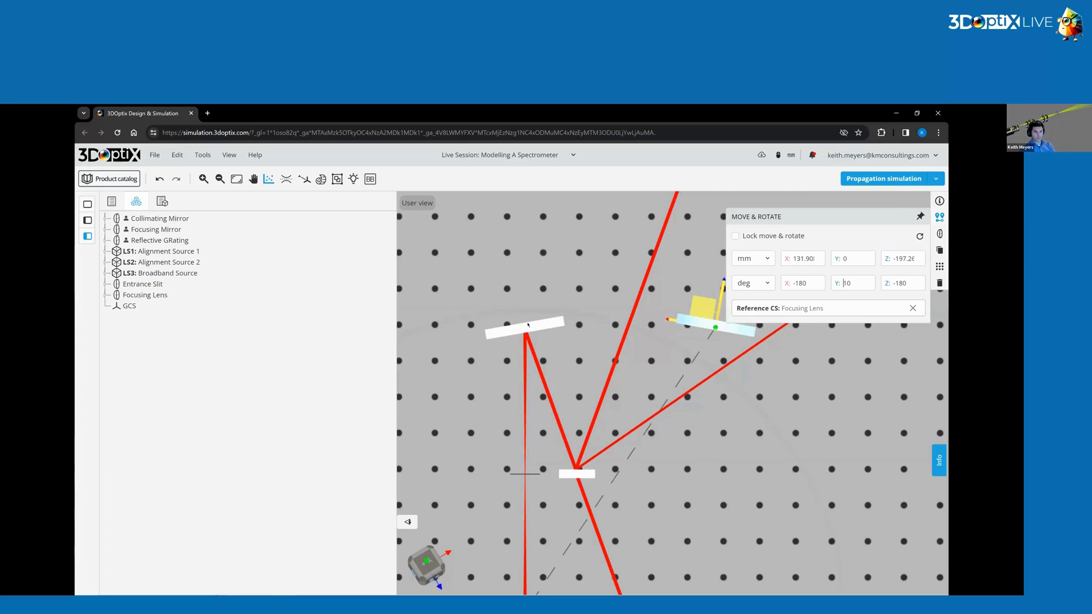
pyautogui.moveTo(717, 332); pyautogui.dragTo(670, 337)
pyautogui.click(803, 258)
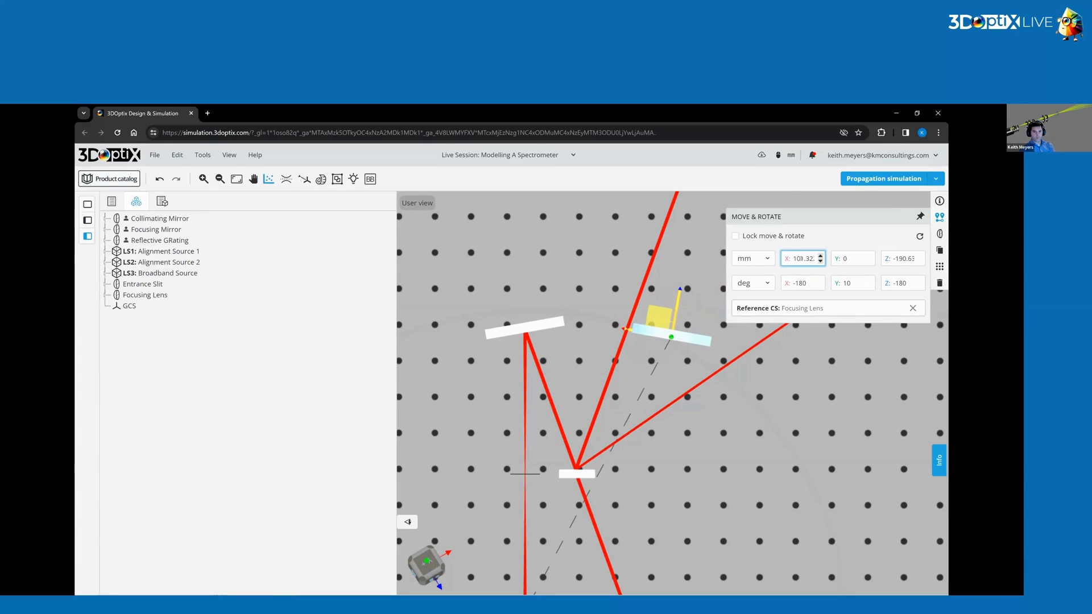
pyautogui.write('100')
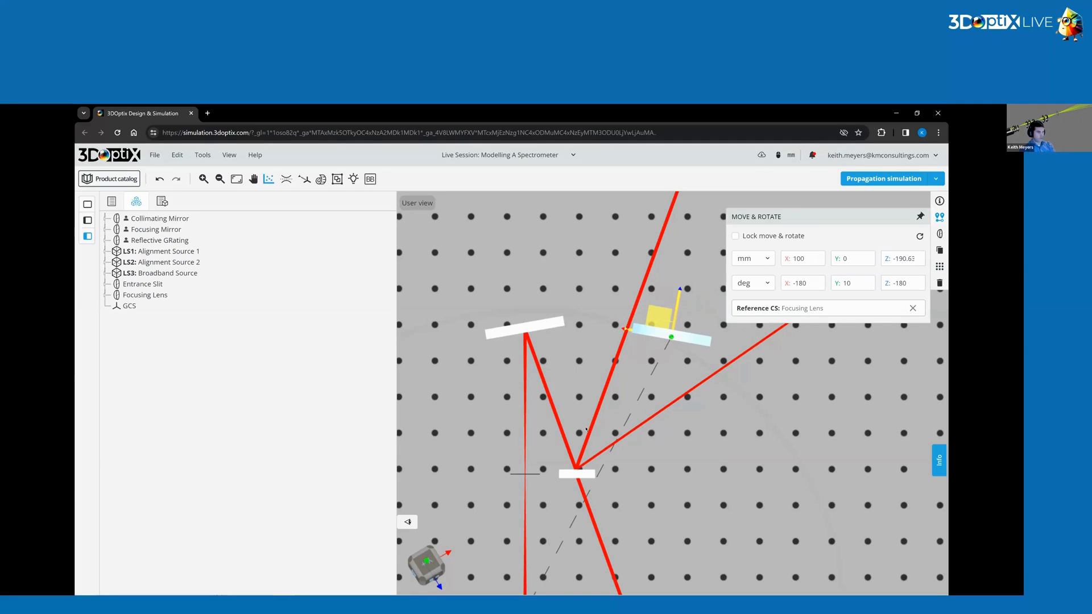
pyautogui.click(895, 259)
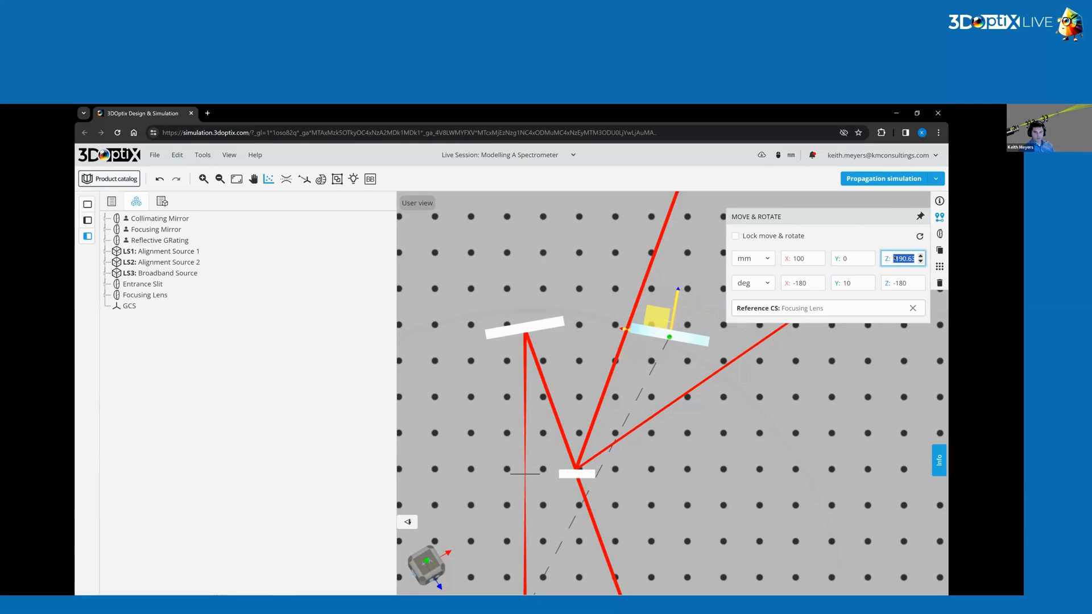
pyautogui.write('-210')
pyautogui.doubleClick(895, 258)
pyautogui.write('-100')
pyautogui.press('Return')
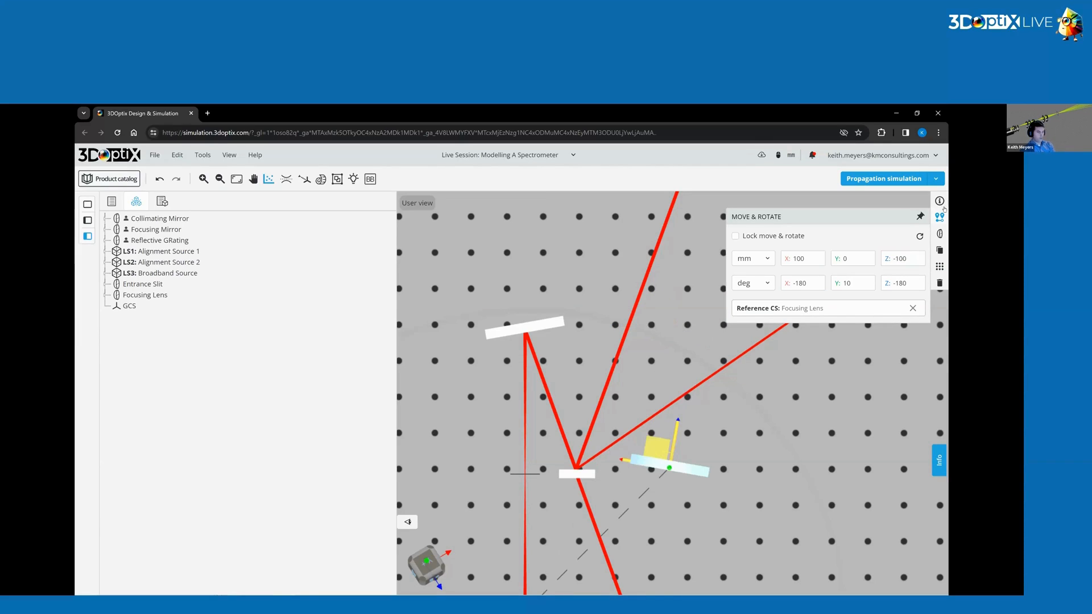
# Clear the focusing lens reference coordinate system and set the focusing mirror's Z position to 210 mm.
pyautogui.doubleClick(795, 258)
pyautogui.press('BackSpace')
pyautogui.click(913, 308)
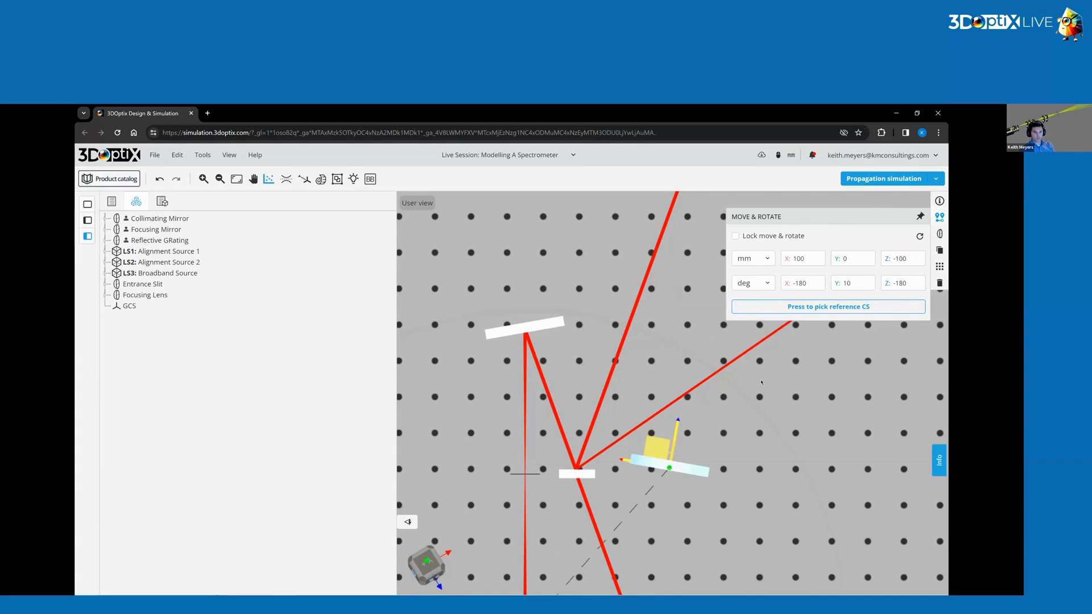
pyautogui.moveTo(761, 382); pyautogui.dragTo(777, 476)
pyautogui.moveTo(777, 475); pyautogui.dragTo(790, 258, button='right')
pyautogui.doubleClick(791, 258)
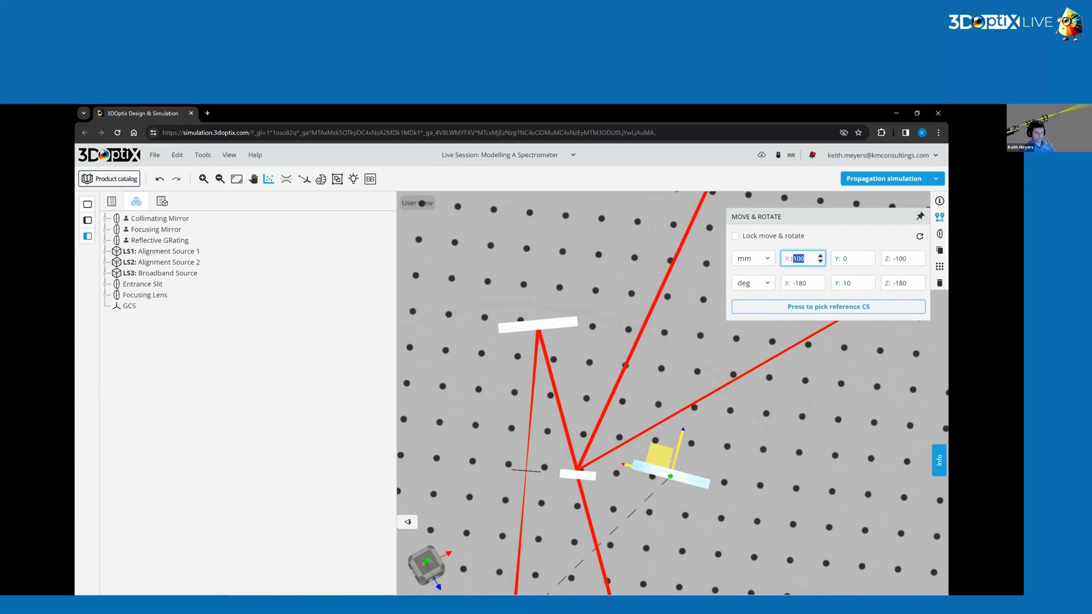
pyautogui.press('BackSpace')
pyautogui.press('Return')
pyautogui.click(908, 257)
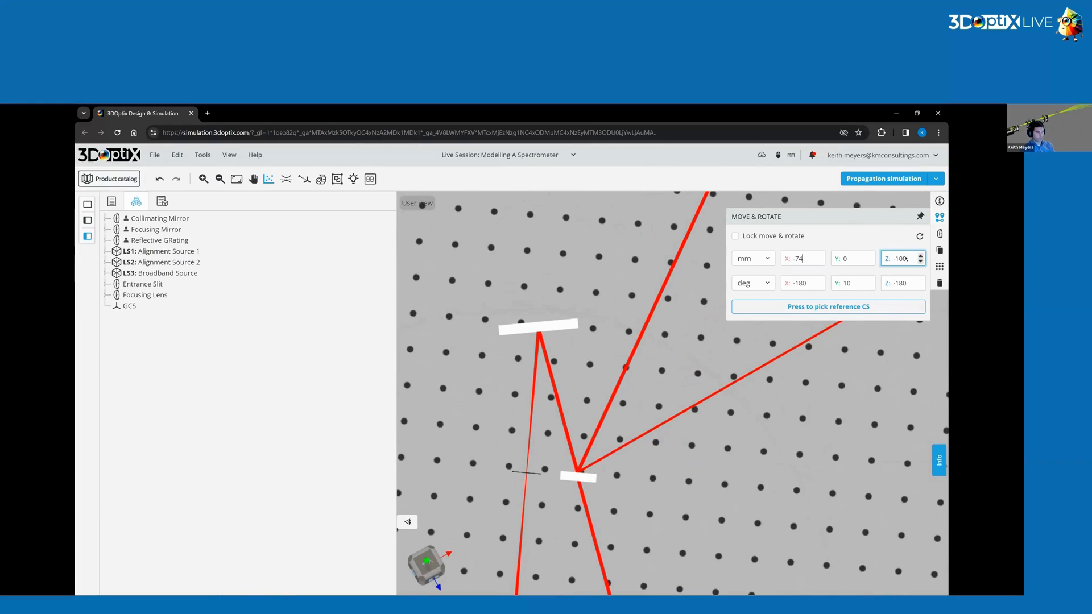
pyautogui.doubleClick(904, 259)
pyautogui.write('210')
pyautogui.press('Return')
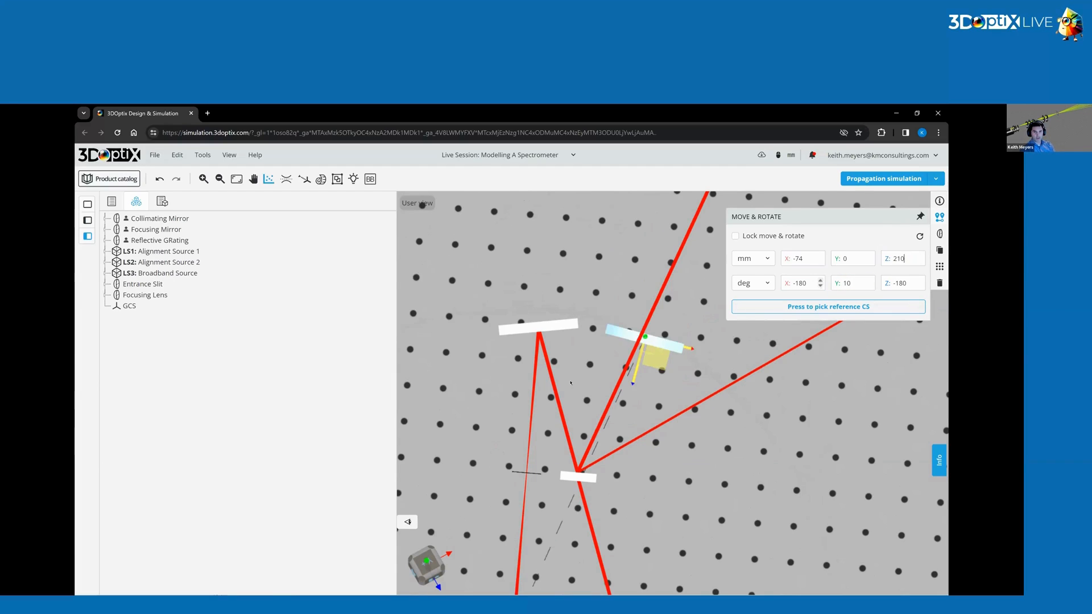
# Select the focusing mirror again and set its Y position to 100 mm.
pyautogui.moveTo(689, 453); pyautogui.dragTo(512, 309)
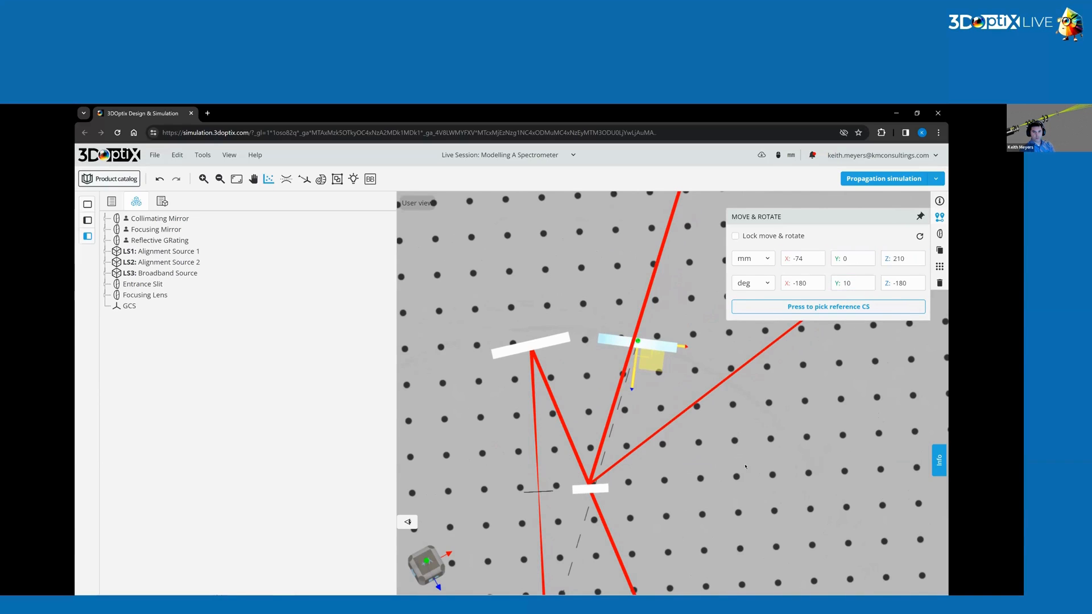
pyautogui.click(720, 475)
pyautogui.moveTo(721, 474)
pyautogui.mouseDown()
pyautogui.moveTo(712, 426)
pyautogui.moveTo(705, 478)
pyautogui.mouseUp()
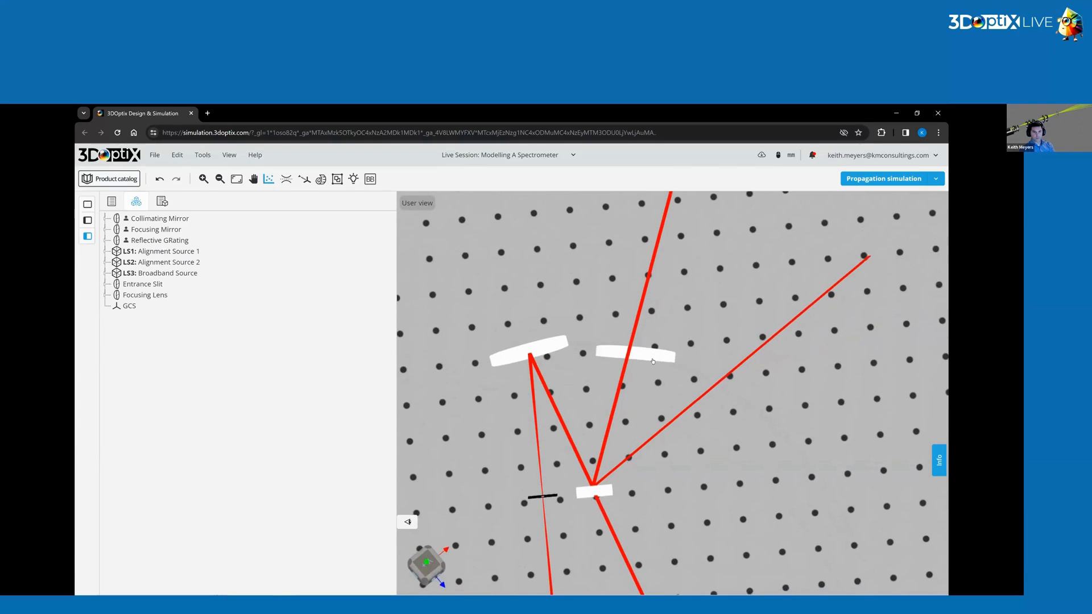
pyautogui.click(644, 353)
pyautogui.click(940, 218)
pyautogui.click(848, 262)
pyautogui.doubleClick(848, 262)
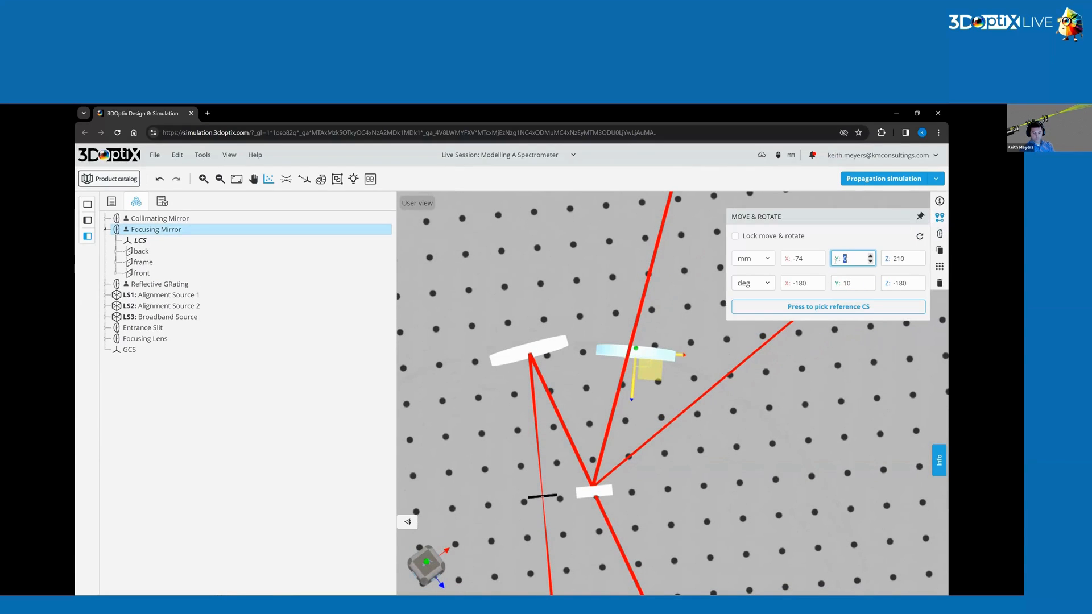
pyautogui.write('100')
pyautogui.press('Tab')
# Run the propagation simulation.
pyautogui.click(653, 406)
pyautogui.moveTo(652, 406); pyautogui.dragTo(723, 443)
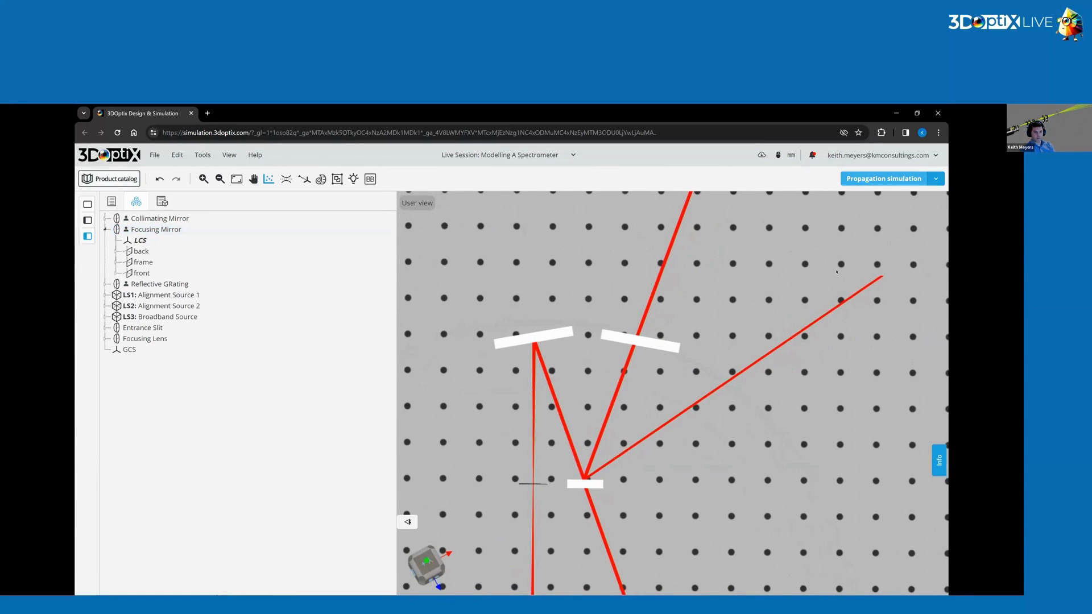
pyautogui.click(874, 180)
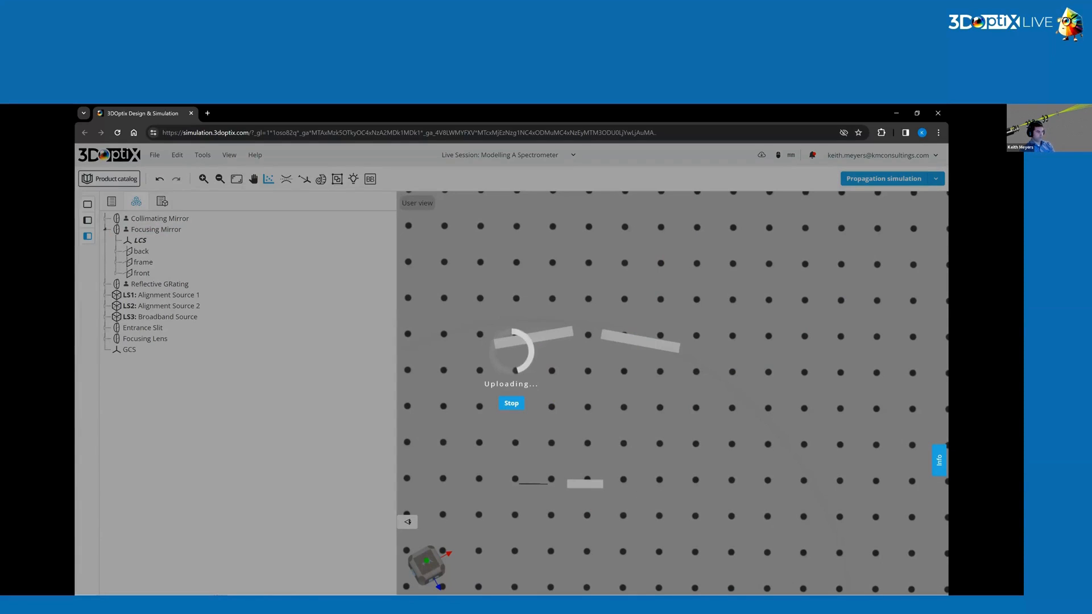
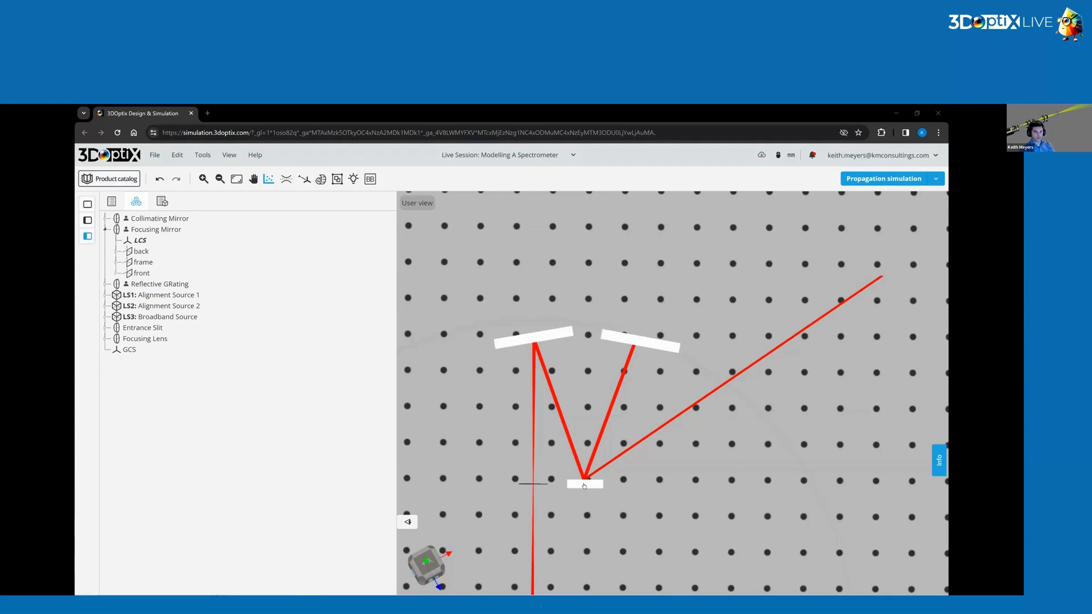
# Set the reflective grating's Y rotation to 194.8°.
pyautogui.click(584, 486)
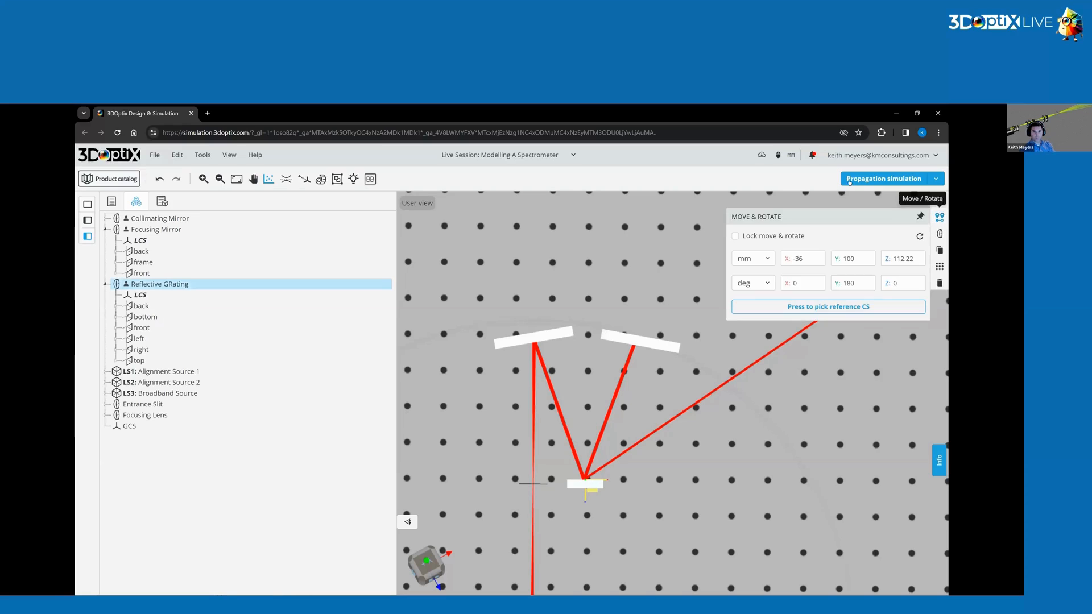
pyautogui.moveTo(855, 286); pyautogui.dragTo(759, 288)
pyautogui.write('1')
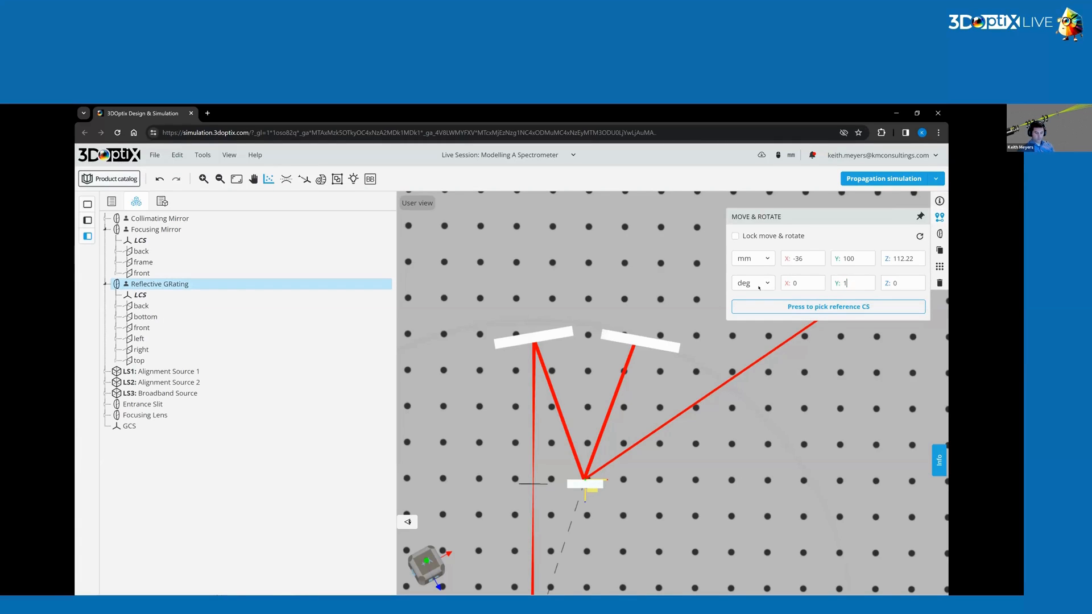
pyautogui.write('94')
pyautogui.write('.8')
pyautogui.press('Return')
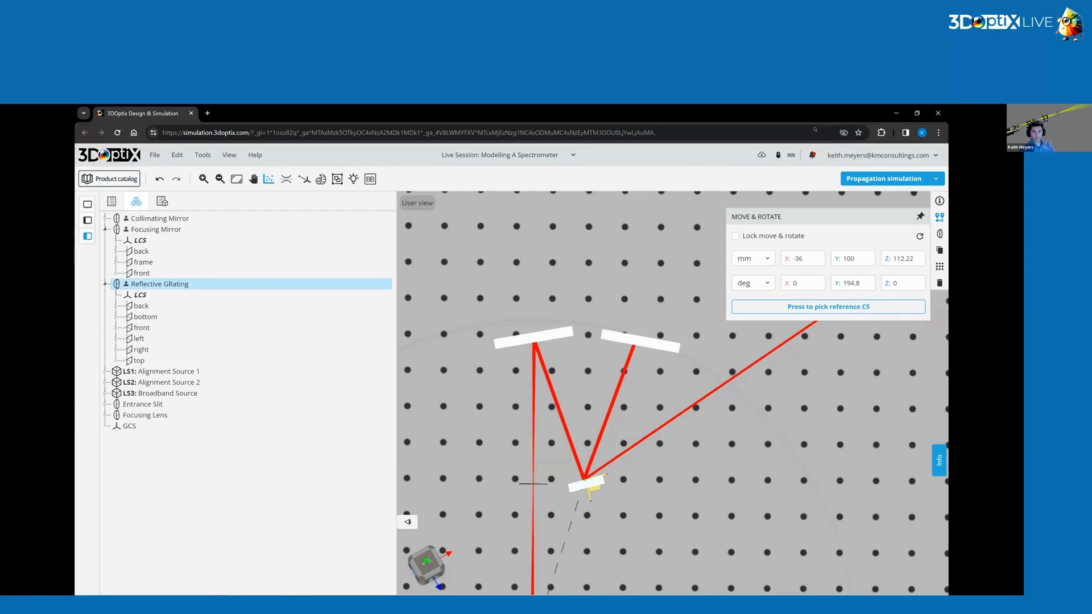
# Run the propagation simulation.
pyautogui.click(886, 179)
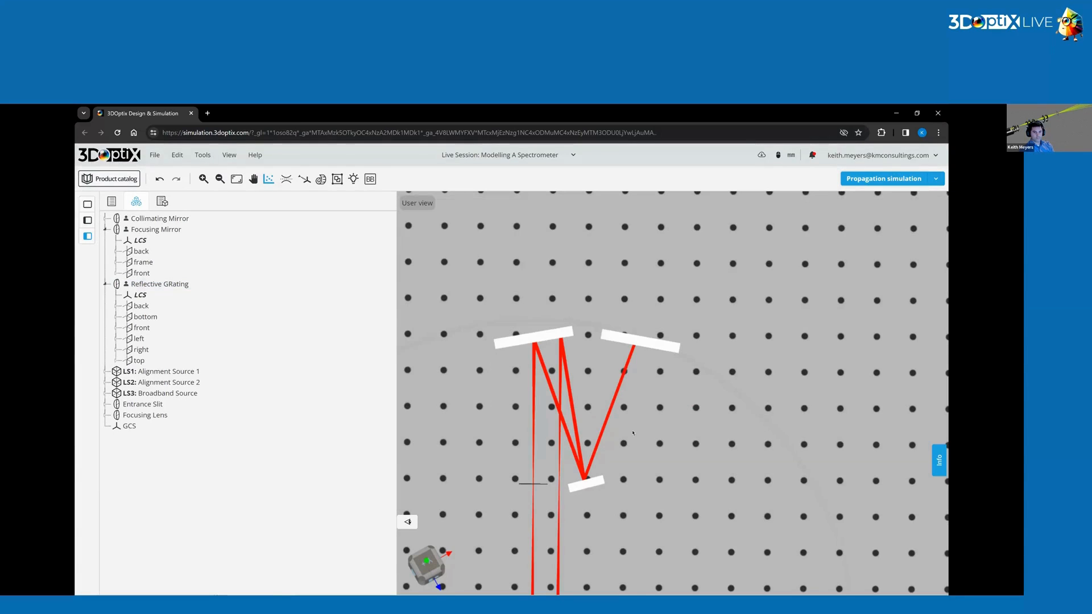
pyautogui.moveTo(633, 433); pyautogui.dragTo(715, 425)
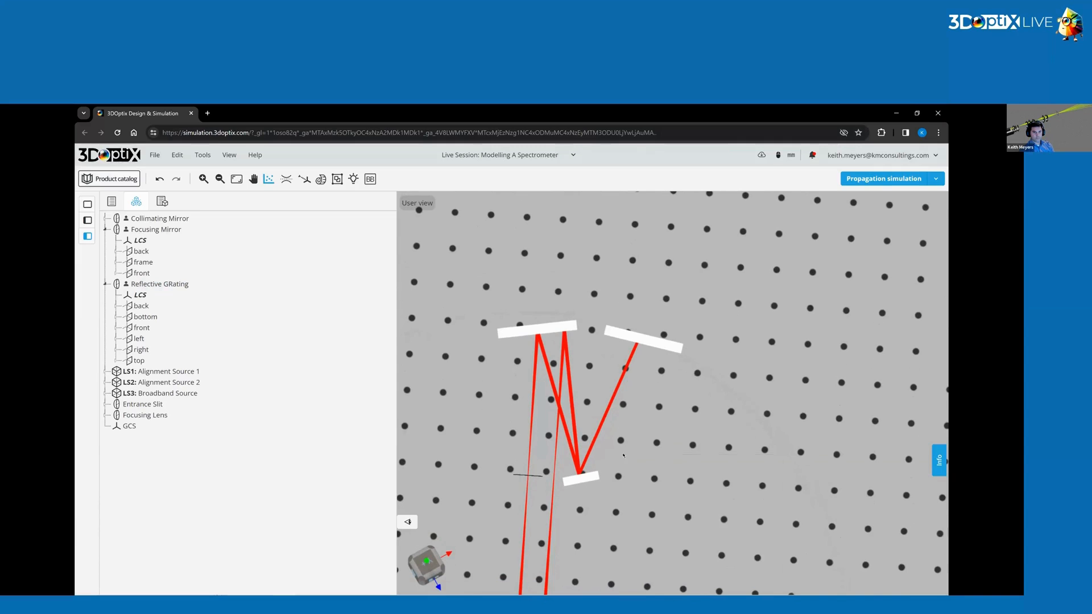
pyautogui.moveTo(623, 455); pyautogui.dragTo(762, 405)
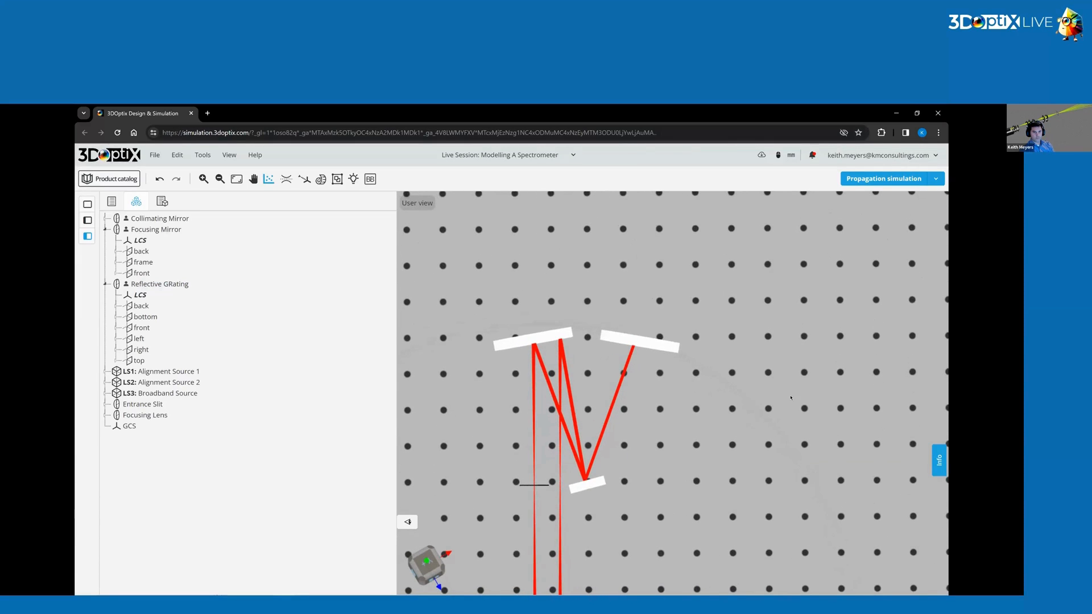
# Set the focusing mirror's rotation to X 0°, Z 0° and Y -10°.
pyautogui.click(639, 341)
pyautogui.moveTo(628, 385); pyautogui.dragTo(615, 455)
pyautogui.click(940, 216)
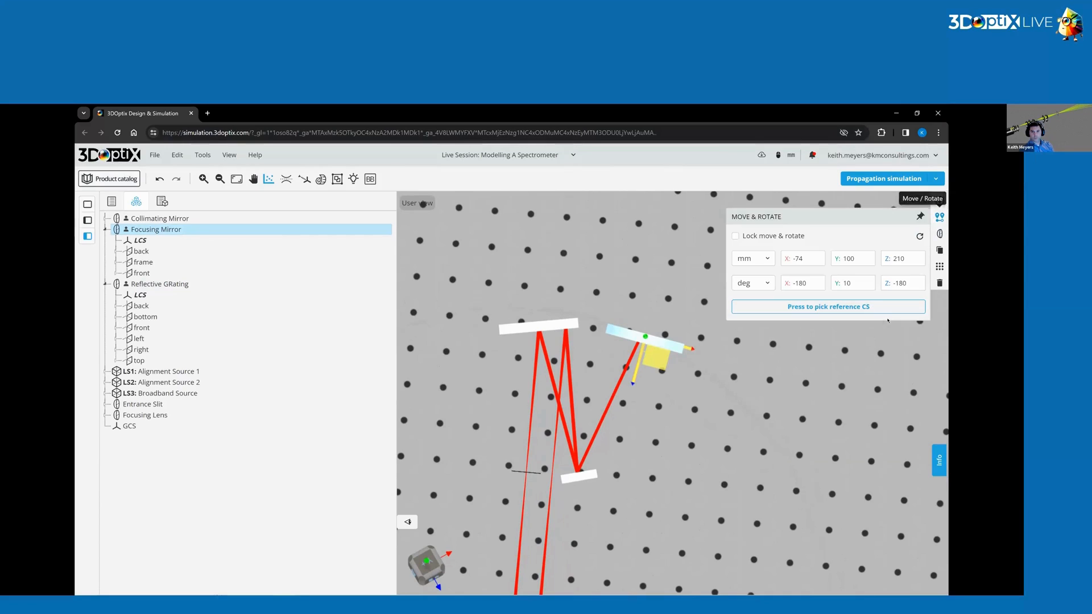
pyautogui.click(800, 282)
pyautogui.doubleClick(800, 282)
pyautogui.write('0')
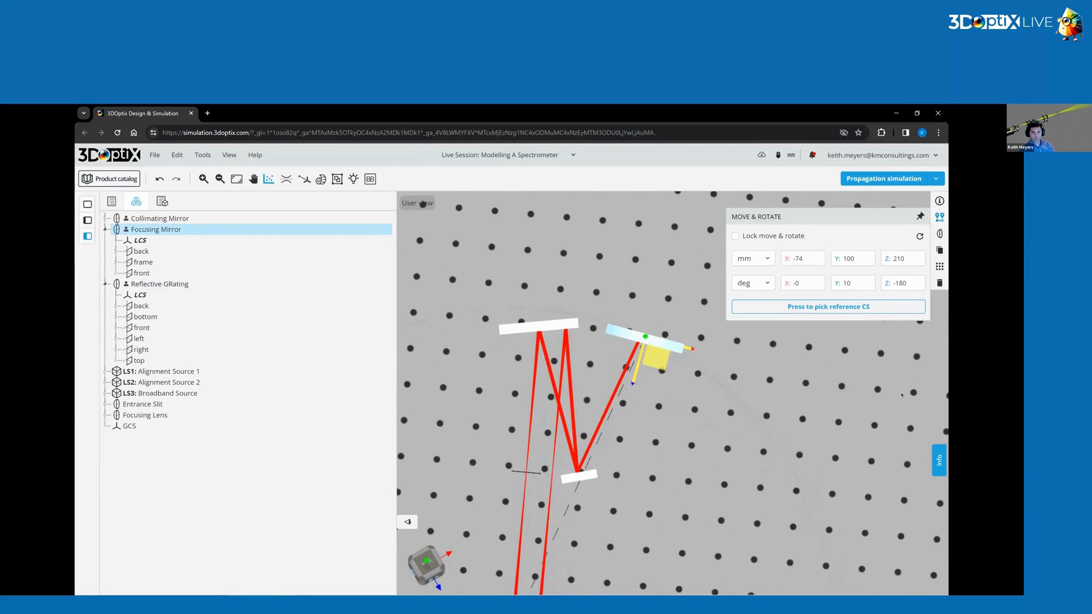
pyautogui.click(903, 283)
pyautogui.doubleClick(902, 282)
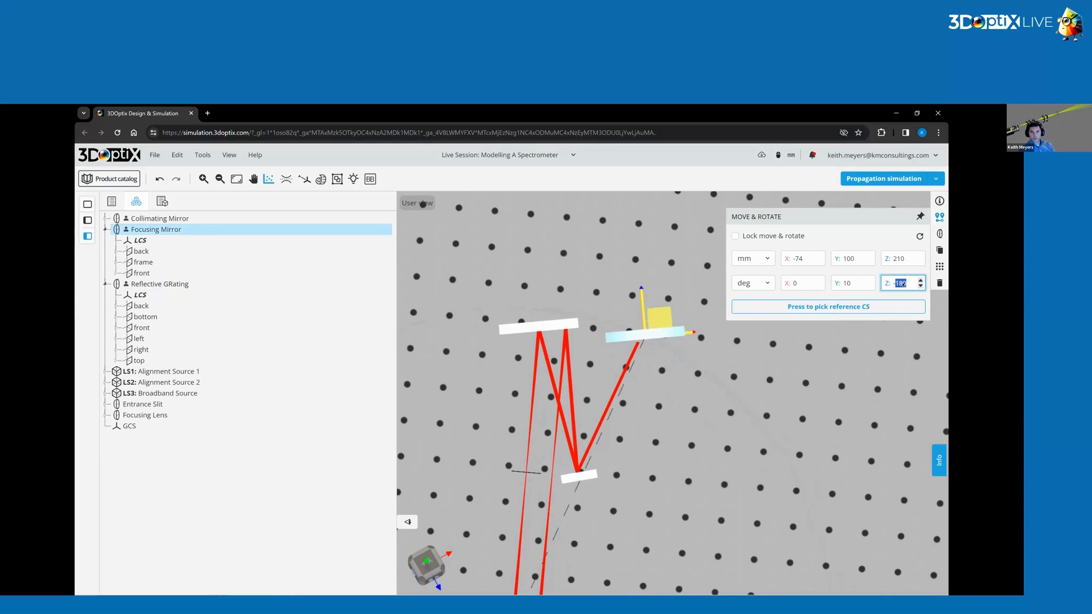
pyautogui.write('0')
pyautogui.press('Return')
pyautogui.click(843, 283)
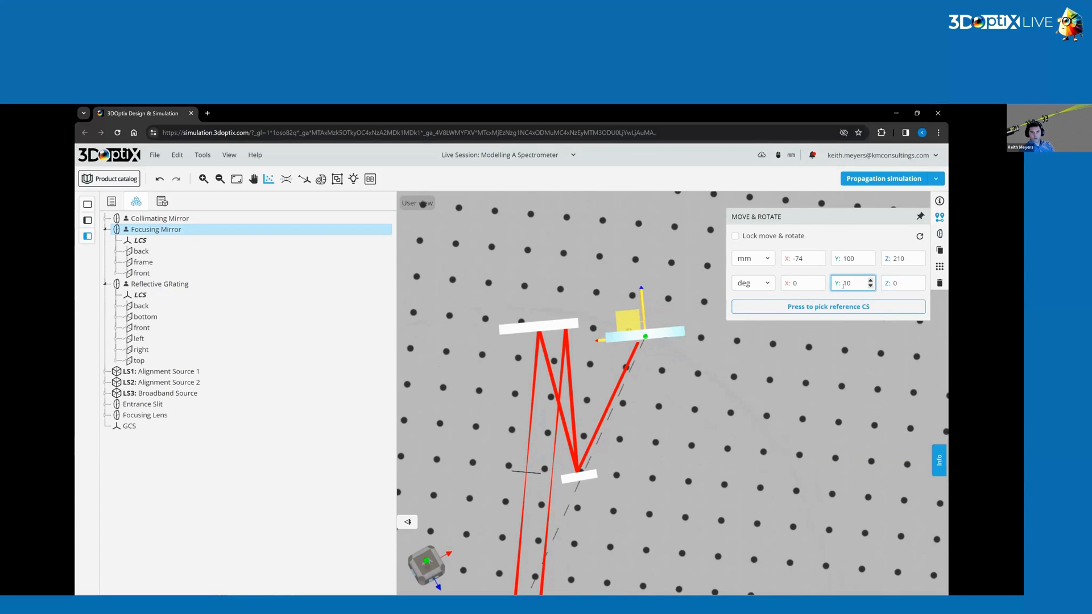
pyautogui.write('-')
pyautogui.press('Return')
pyautogui.click(665, 480)
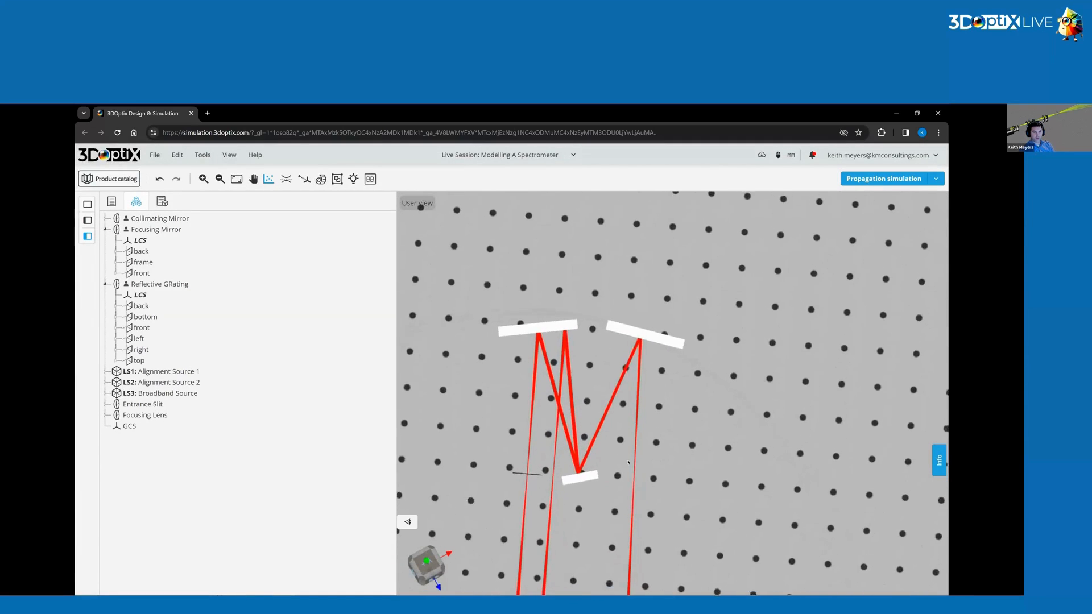
# Add a user-defined optical element of type Aperture, subtype Rectangular Aperture, named Exit Slit.
pyautogui.scroll(-2, 628, 461)
pyautogui.moveTo(628, 462); pyautogui.dragTo(678, 427, button='middle')
pyautogui.scroll(2, 655, 388)
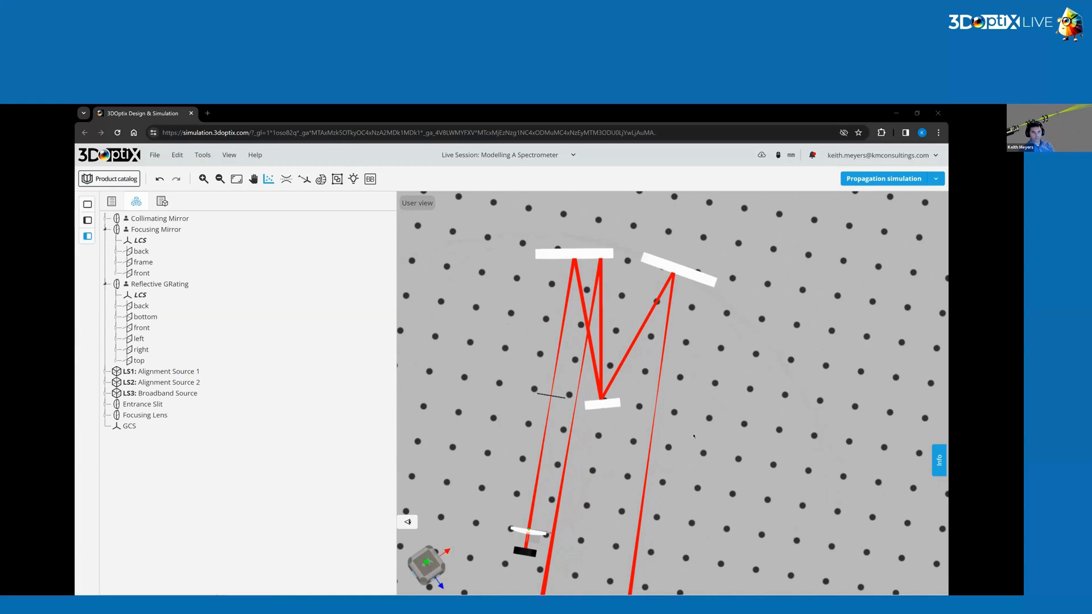
pyautogui.moveTo(693, 436); pyautogui.dragTo(707, 472)
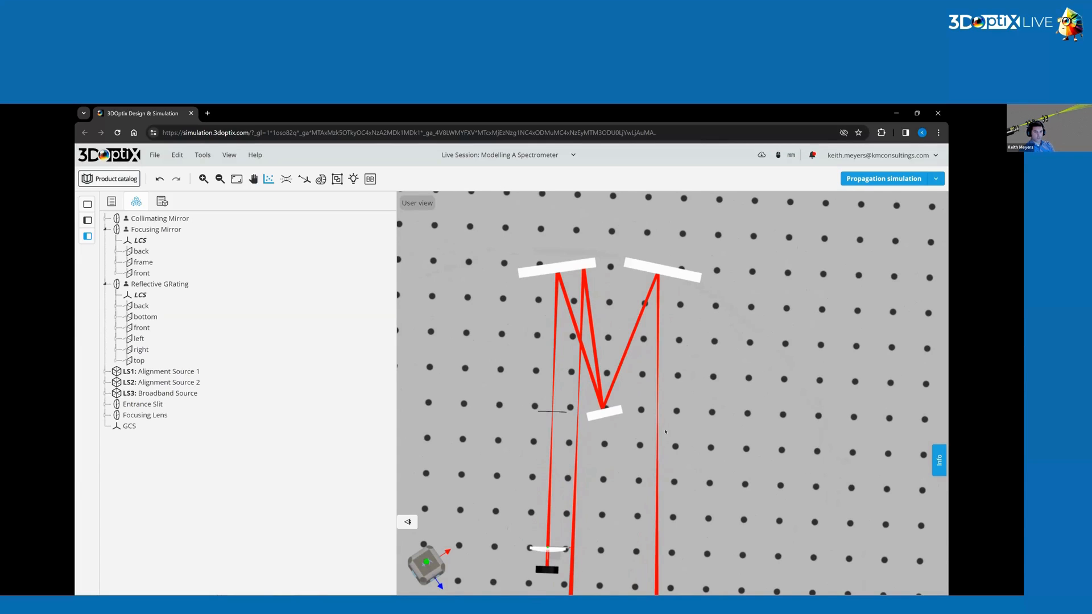
pyautogui.moveTo(659, 425); pyautogui.dragTo(649, 379, button='right')
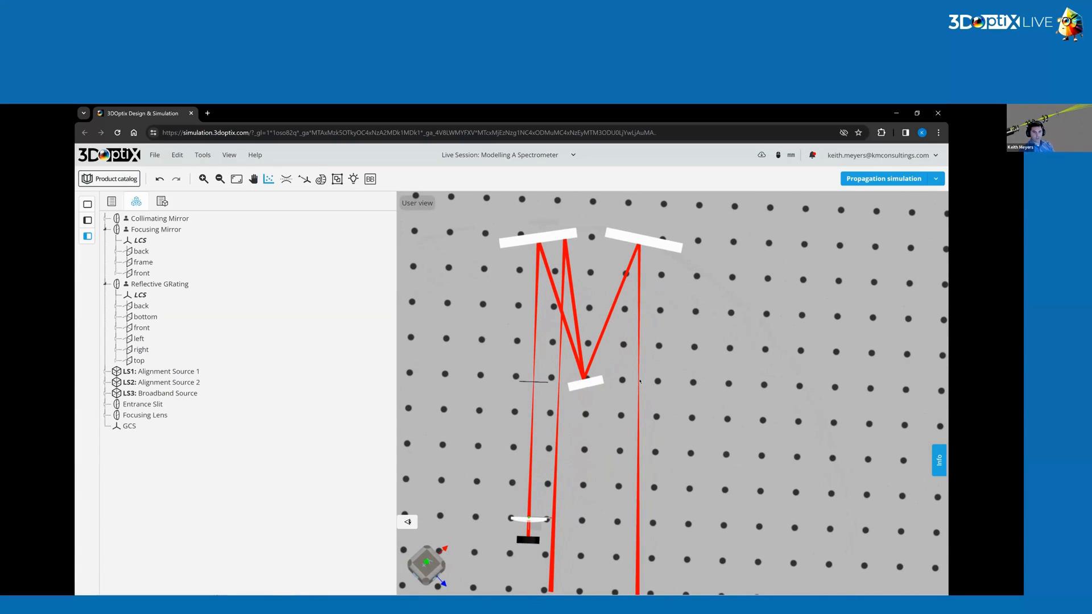
pyautogui.rightClick(638, 381)
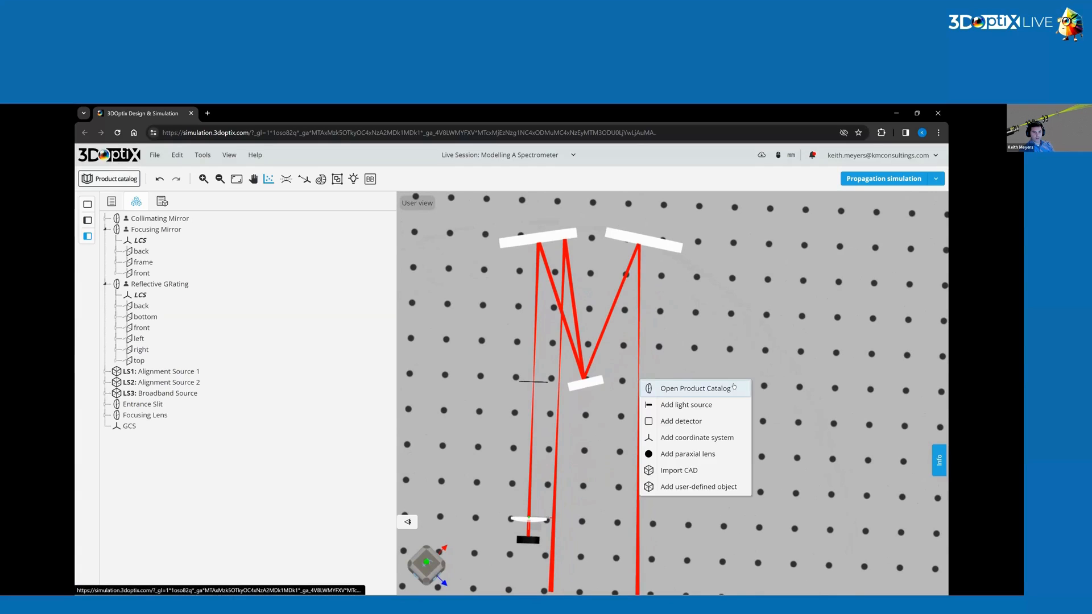
pyautogui.click(692, 488)
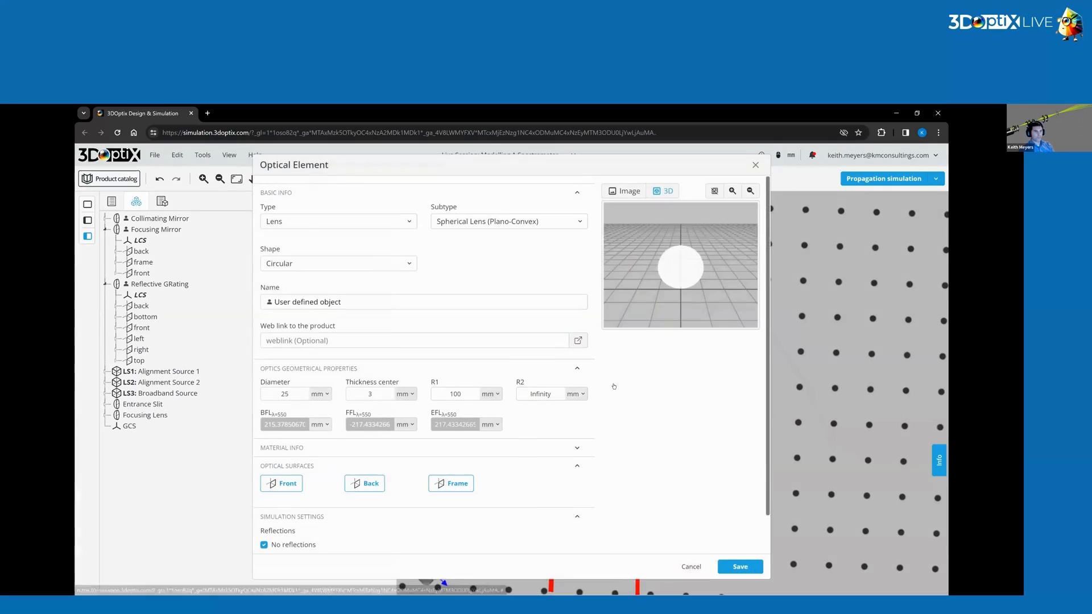
pyautogui.click(314, 224)
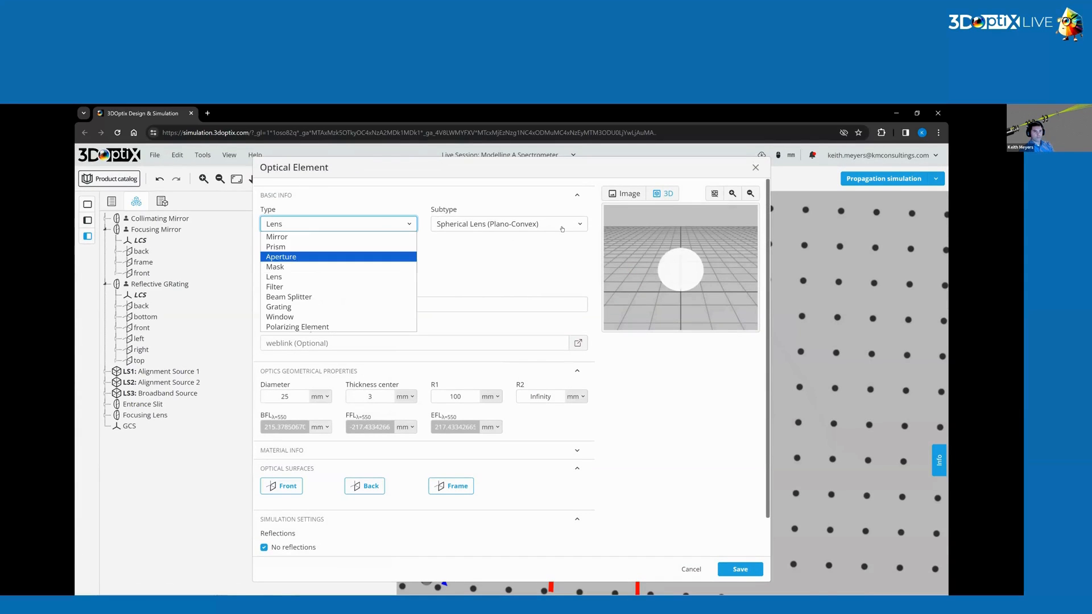
pyautogui.click(315, 254)
pyautogui.click(562, 224)
pyautogui.click(534, 247)
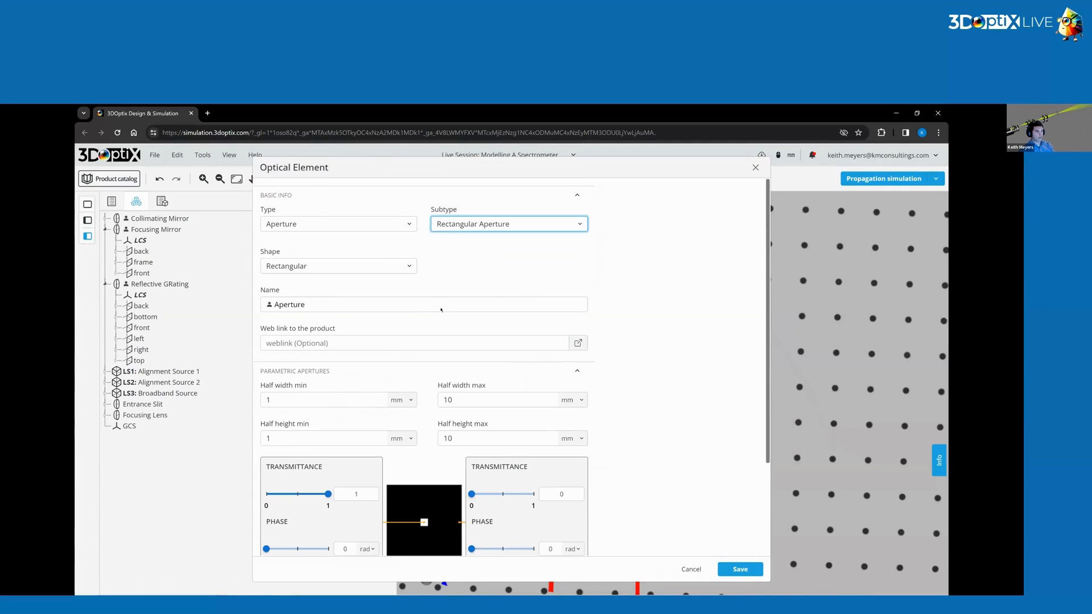
pyautogui.doubleClick(301, 305)
pyautogui.write('Exit Slit')
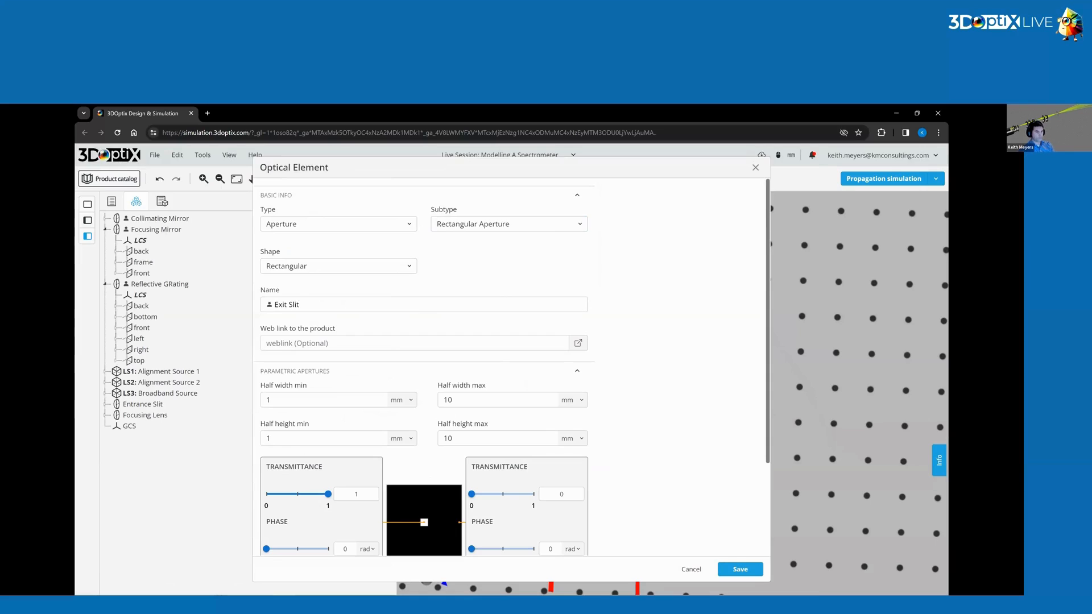
# Set the exit slit's half width min to 1 mm and half height min to 5 mm, then save the element.
pyautogui.click(290, 401)
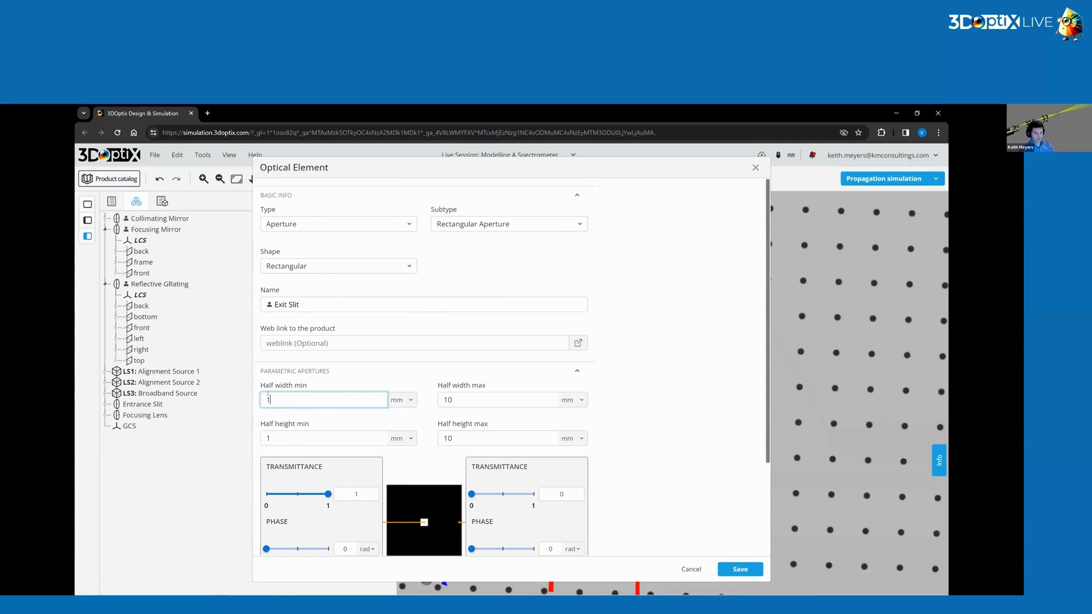
pyautogui.write('5')
pyautogui.click(283, 408)
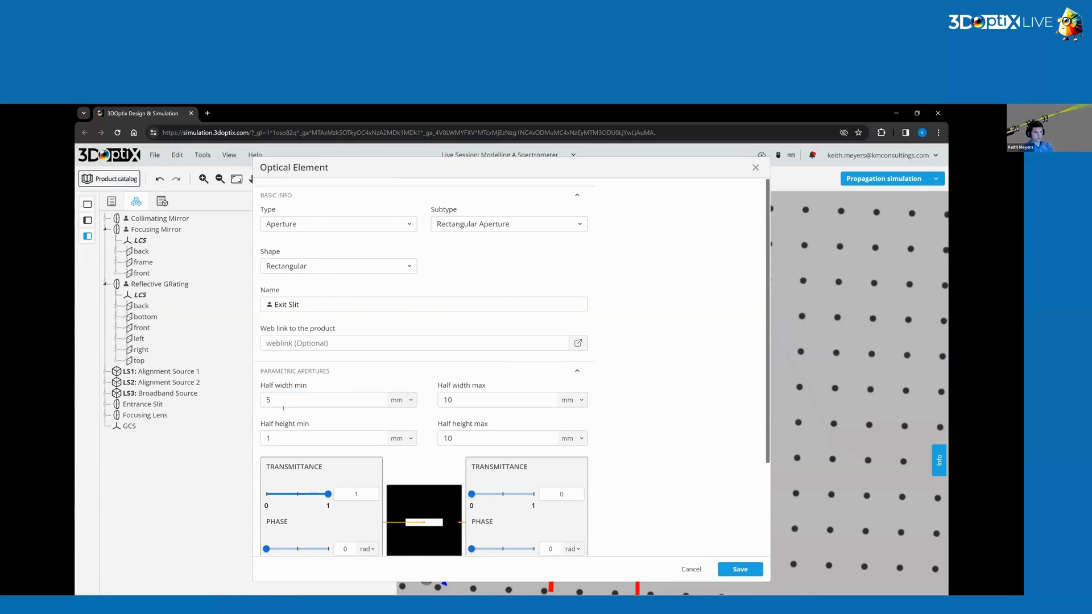
pyautogui.click(281, 436)
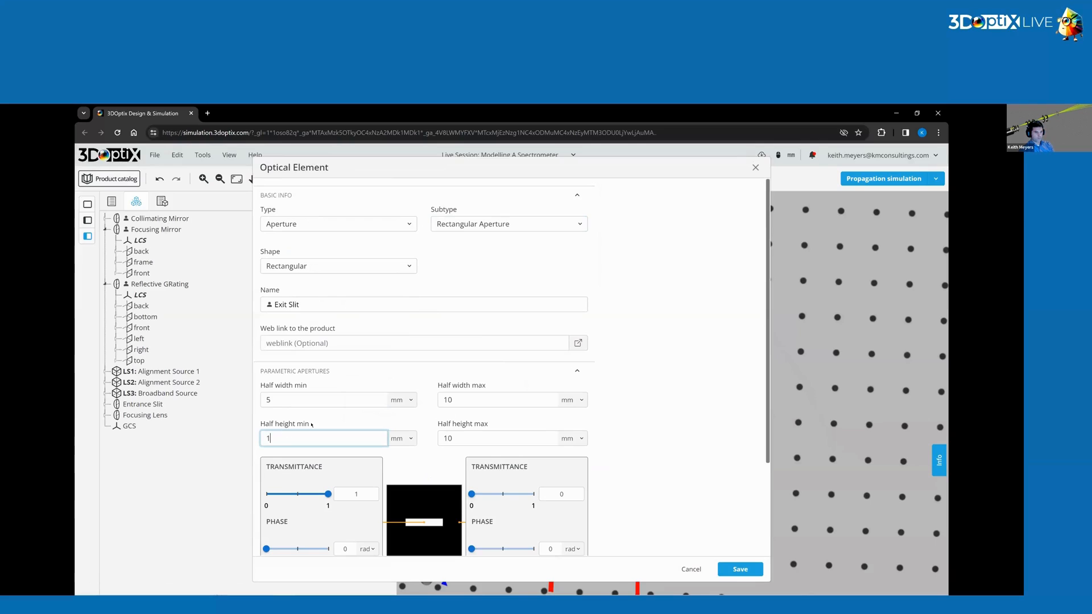
pyautogui.click(265, 399)
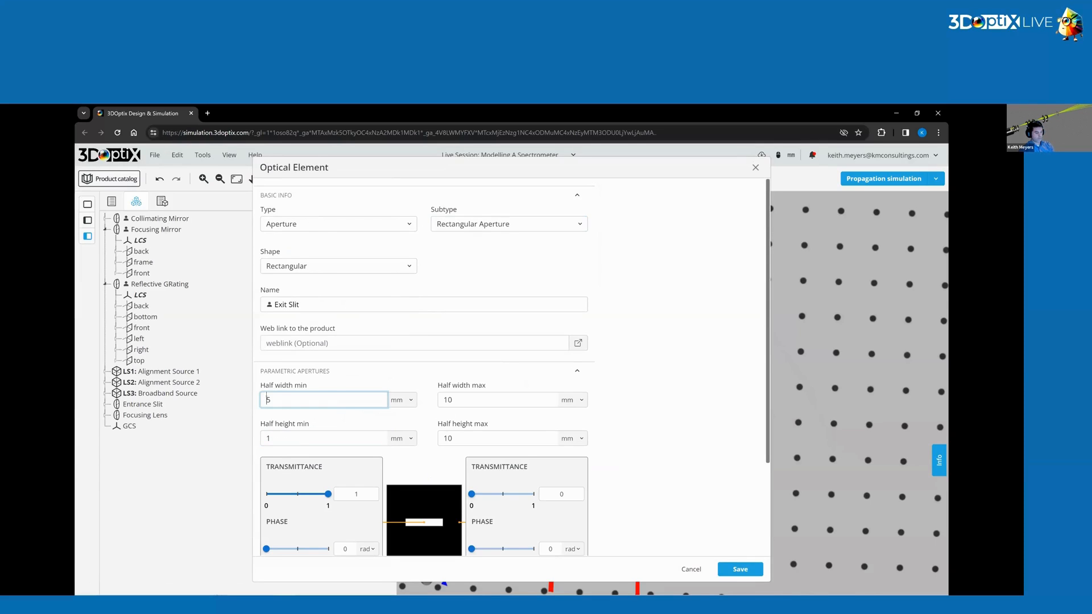
pyautogui.click(270, 436)
pyautogui.click(267, 438)
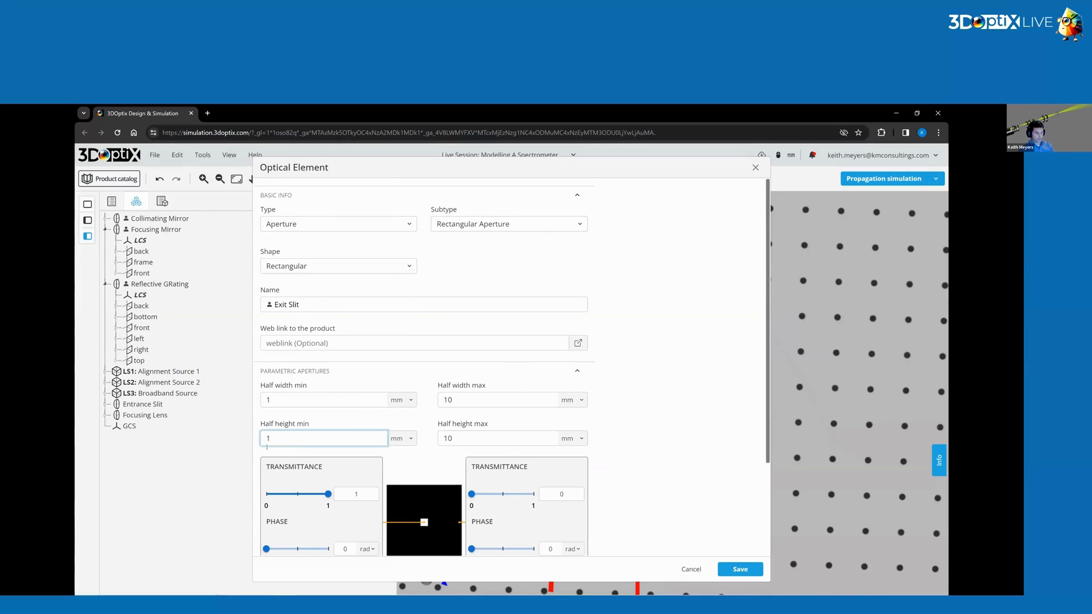
pyautogui.click(363, 418)
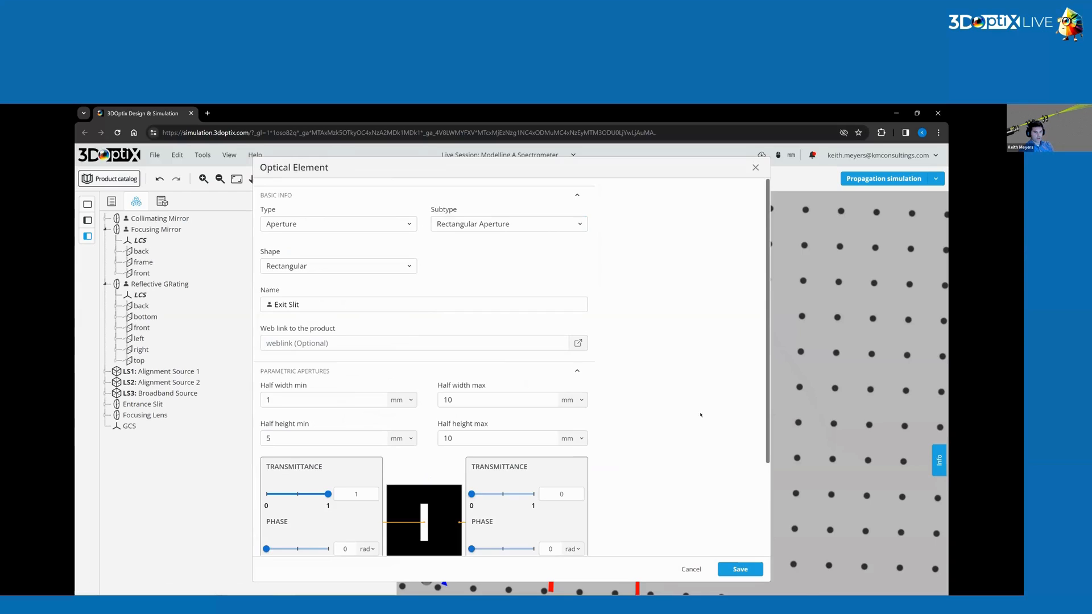
pyautogui.scroll(-2, 400, 446)
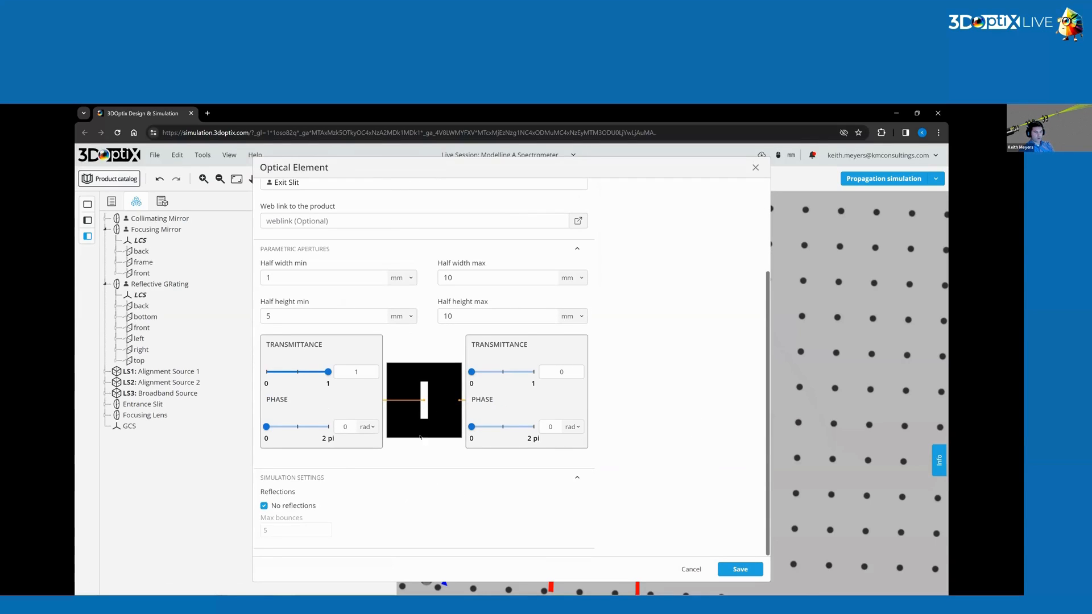
pyautogui.scroll(1, 420, 436)
pyautogui.scroll(-1, 353, 499)
pyautogui.scroll(3, 364, 282)
pyautogui.scroll(-3, 755, 351)
pyautogui.click(740, 569)
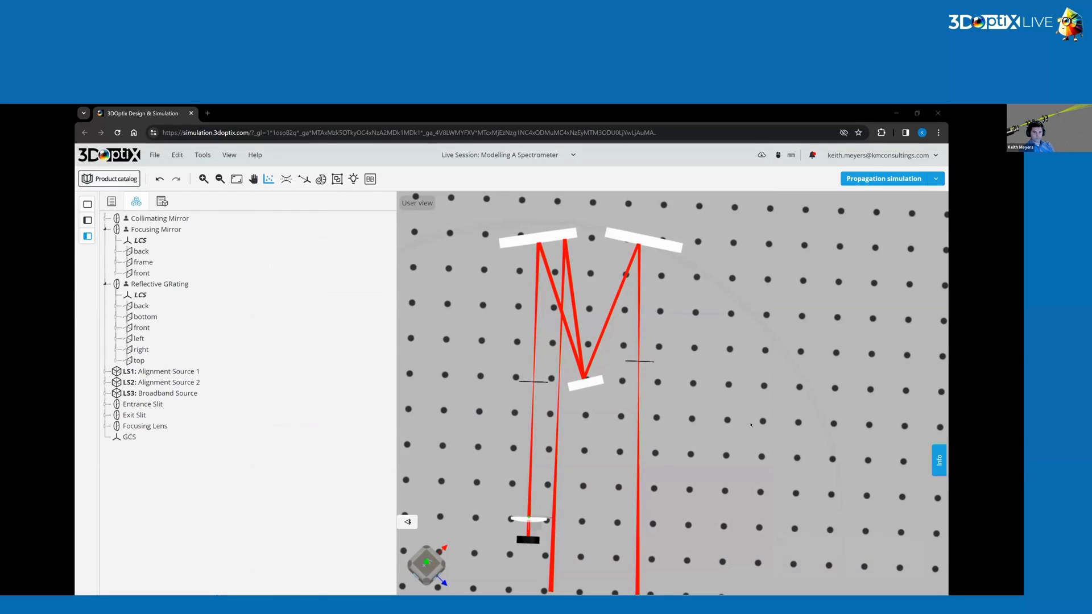
# Select the exit slit and drag it into the beam returning from the focusing mirror.
pyautogui.click(634, 362)
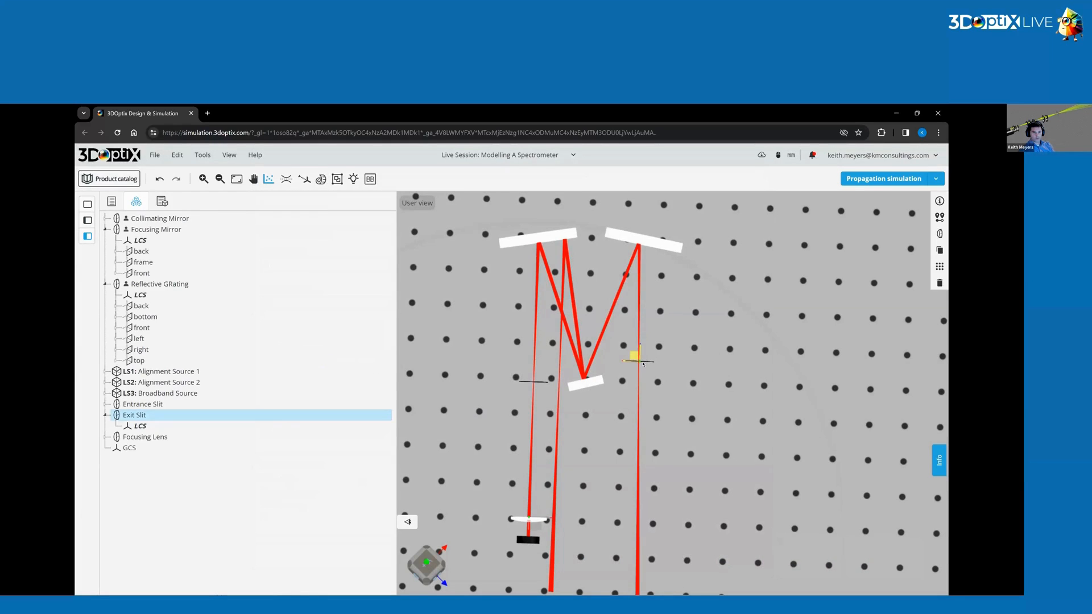
pyautogui.click(704, 364)
pyautogui.moveTo(704, 364); pyautogui.dragTo(642, 364)
pyautogui.click(643, 358)
pyautogui.moveTo(698, 438); pyautogui.dragTo(702, 450)
# Set the exit slit's position to X -76 mm and Z 110 mm.
pyautogui.click(939, 217)
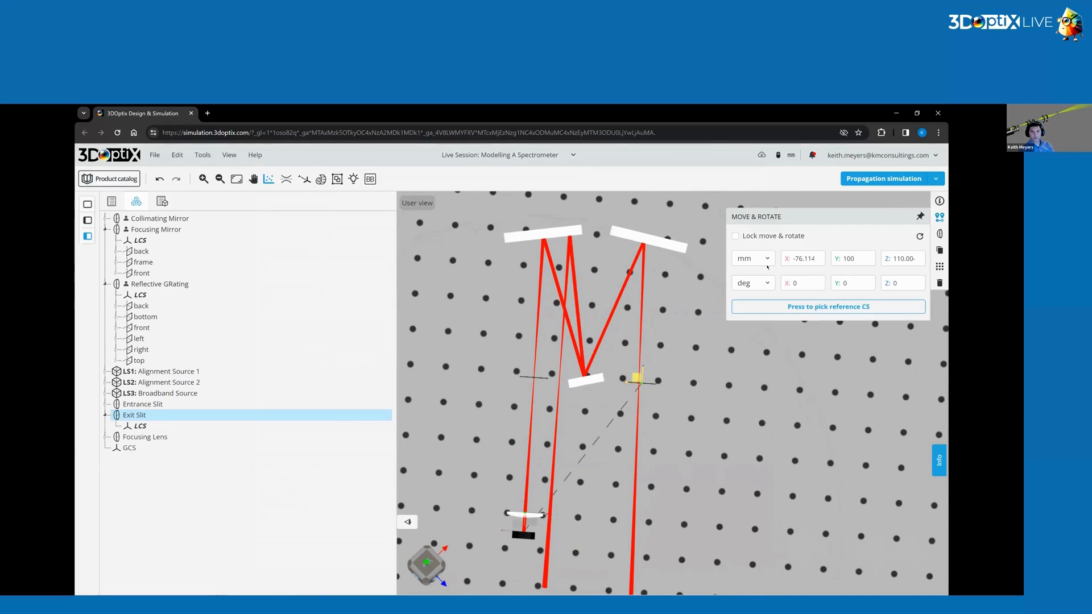
pyautogui.click(814, 259)
pyautogui.moveTo(814, 259); pyautogui.dragTo(793, 259)
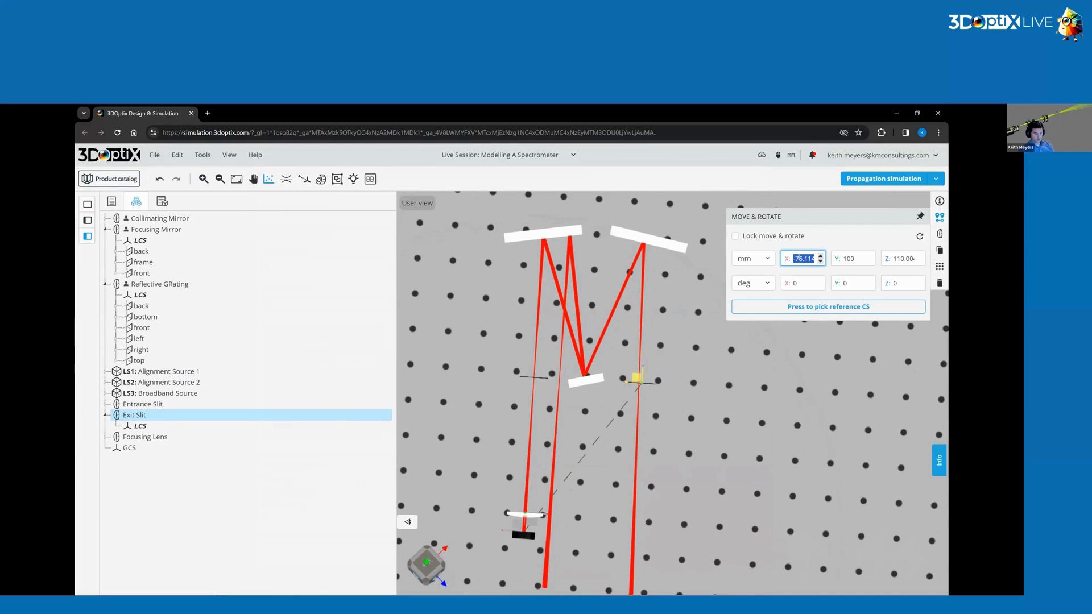
pyautogui.press('BackSpace')
pyautogui.write('-76')
pyautogui.click(899, 259)
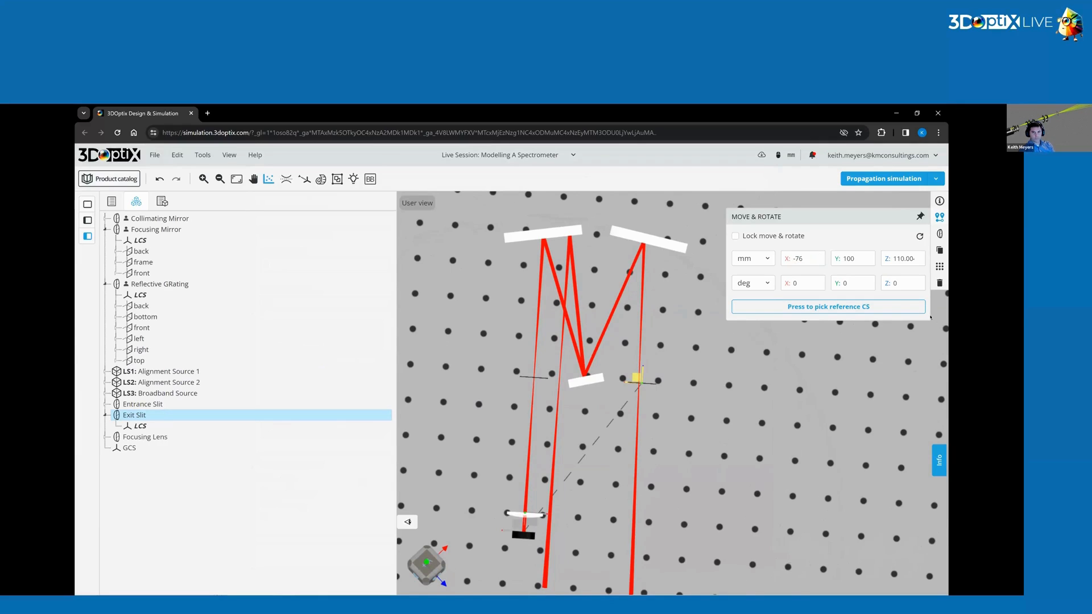
pyautogui.doubleClick(899, 259)
pyautogui.write('110')
pyautogui.press('Return')
# Run the propagation simulation again.
pyautogui.rightClick(687, 466)
pyautogui.scroll(3, 688, 466)
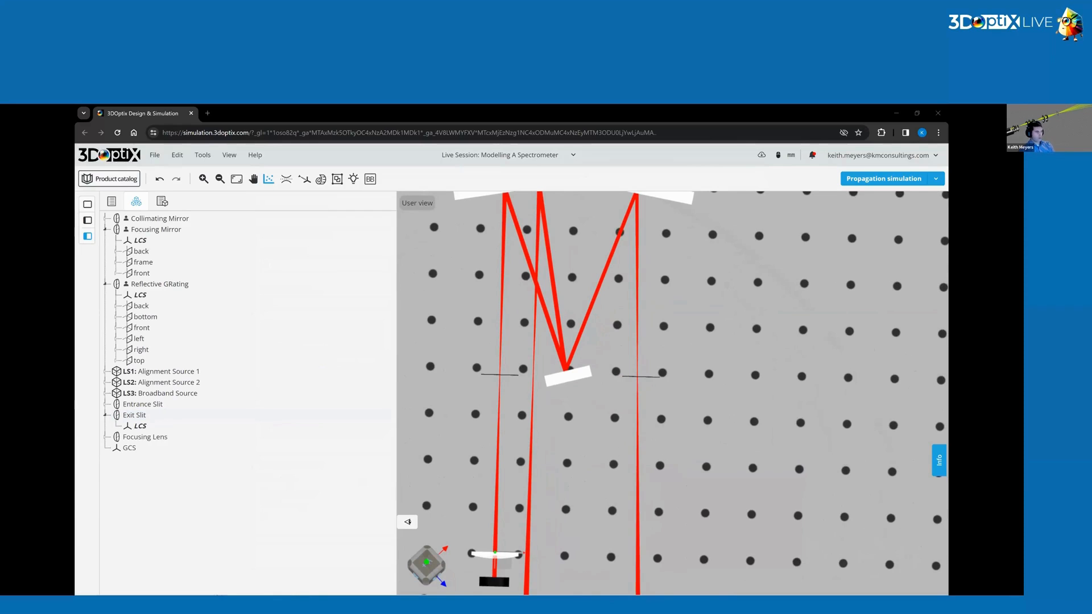
pyautogui.scroll(-3, 617, 414)
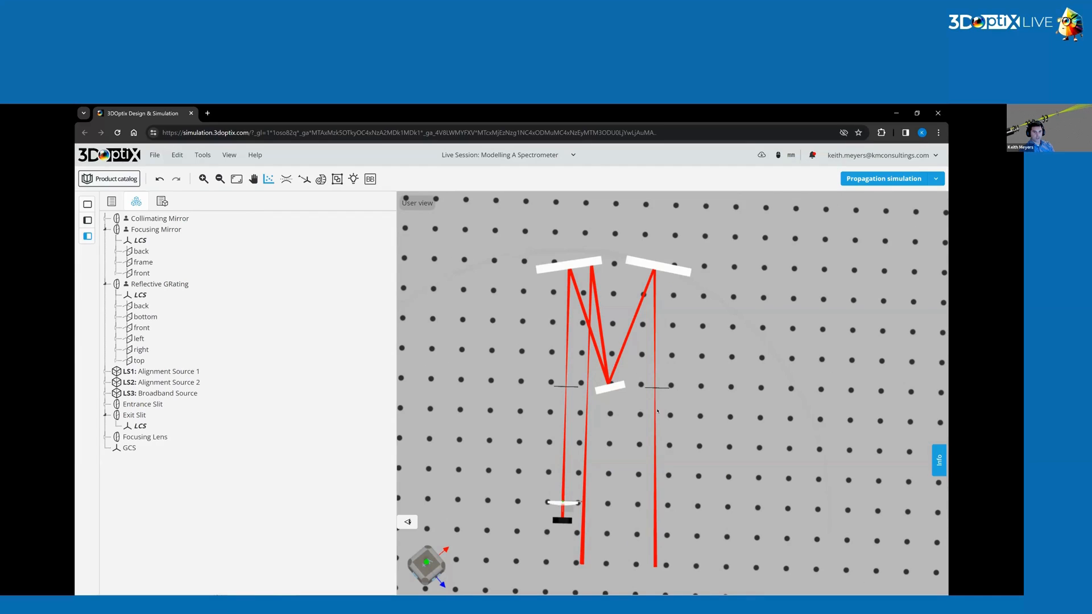
pyautogui.scroll(2, 638, 367)
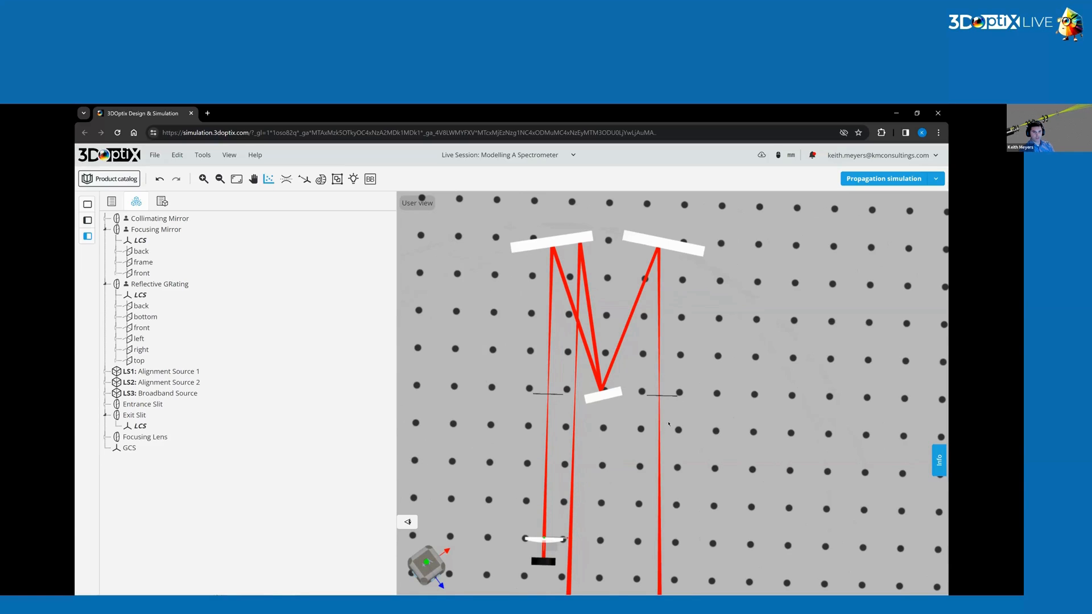
pyautogui.moveTo(668, 424)
pyautogui.mouseDown()
pyautogui.moveTo(660, 389)
pyautogui.moveTo(668, 403)
pyautogui.mouseUp()
pyautogui.click(883, 179)
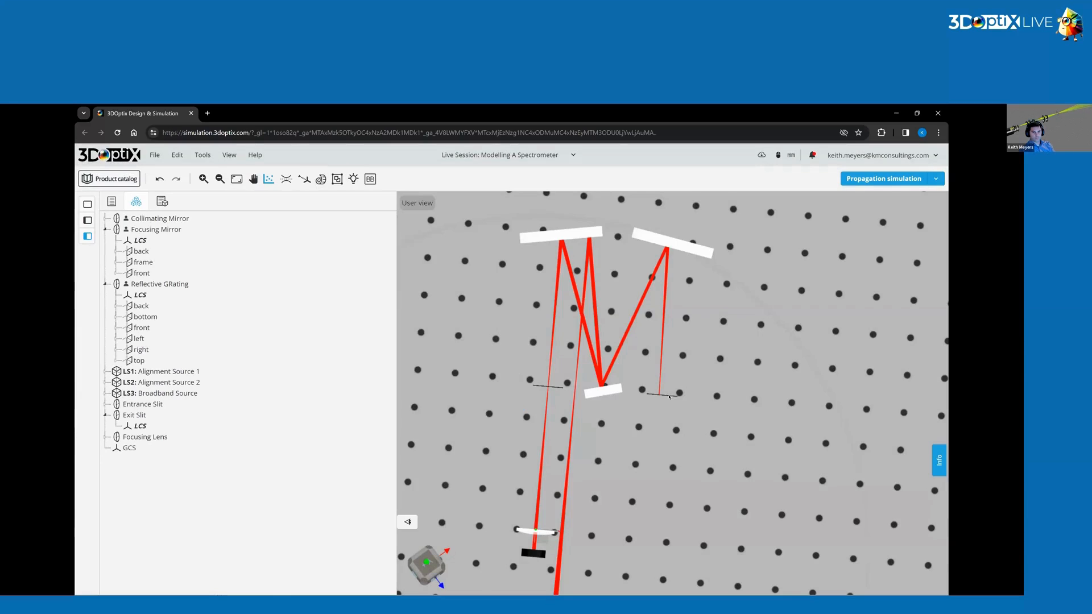
# Select the exit slit and set its X position to -72 mm.
pyautogui.click(664, 394)
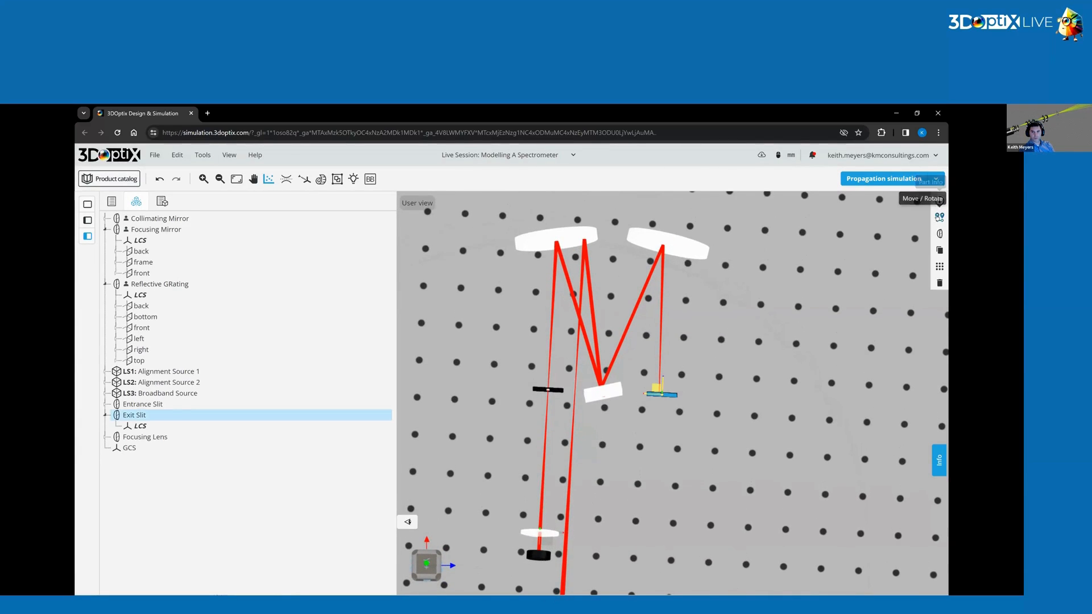
pyautogui.click(938, 217)
pyautogui.scroll(9, 680, 364)
pyautogui.click(641, 480)
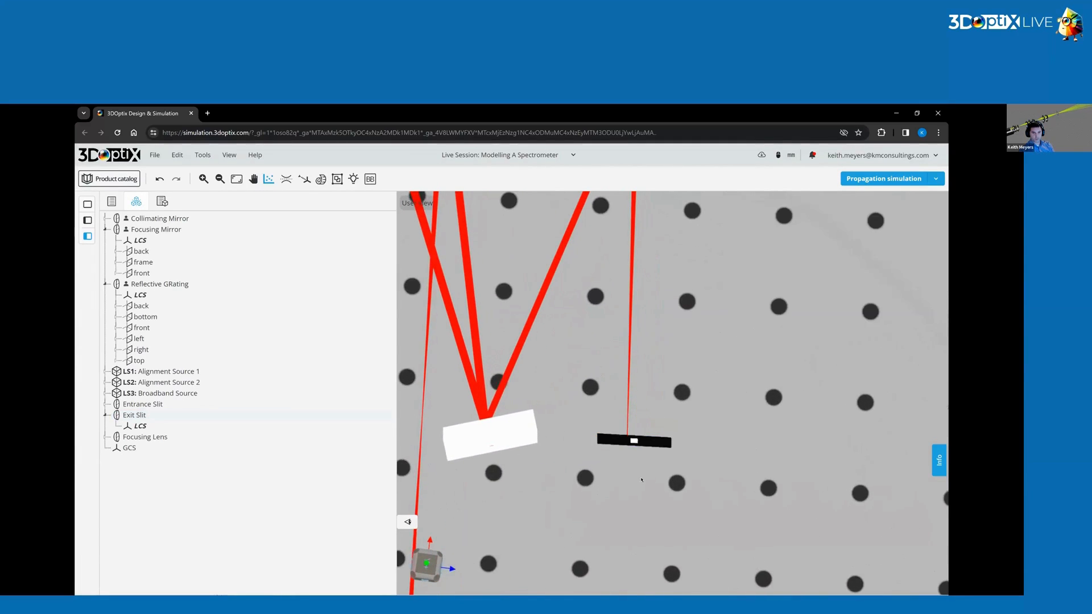
pyautogui.moveTo(642, 479)
pyautogui.mouseDown()
pyautogui.moveTo(640, 502)
pyautogui.moveTo(646, 460)
pyautogui.mouseUp()
pyautogui.click(653, 442)
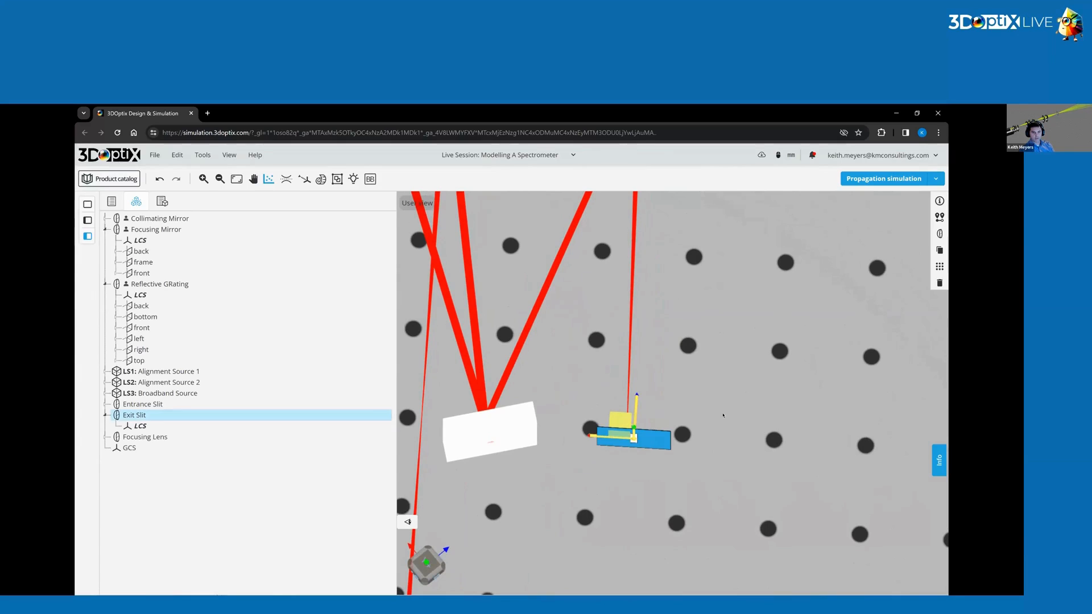
pyautogui.click(939, 216)
pyautogui.click(820, 262)
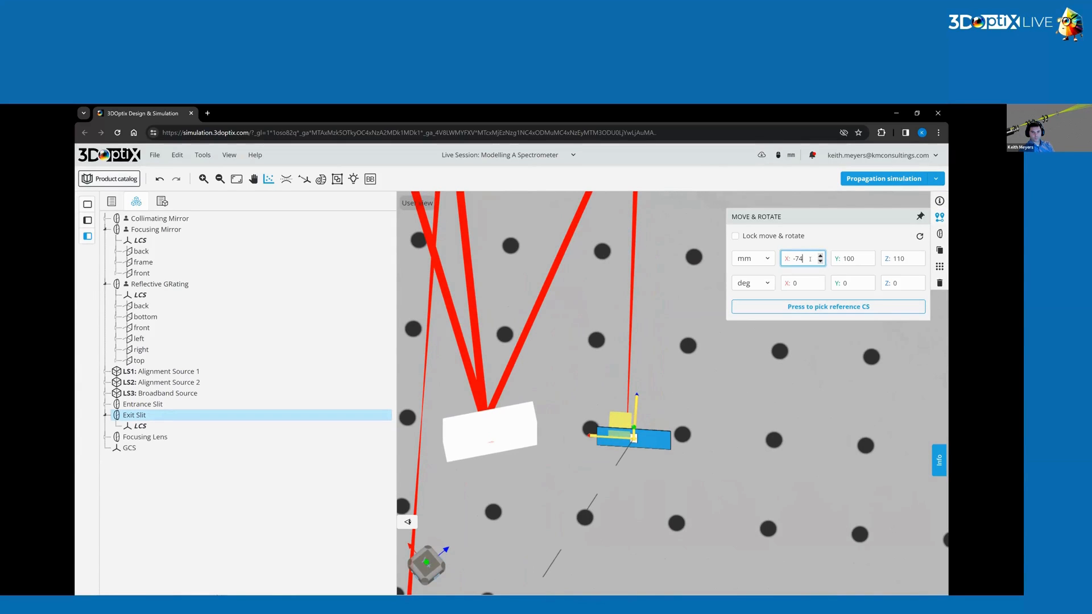
pyautogui.press('BackSpace')
pyautogui.write('2')
pyautogui.press('Return')
pyautogui.press('Escape')
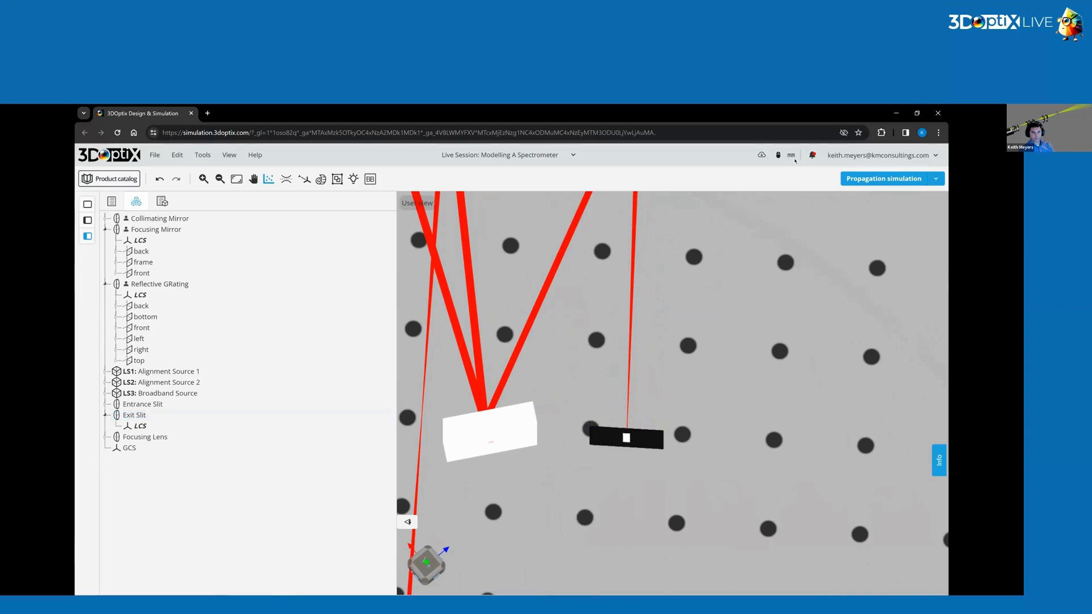
# Run the propagation simulation and inspect the beam at the exit slit.
pyautogui.click(868, 178)
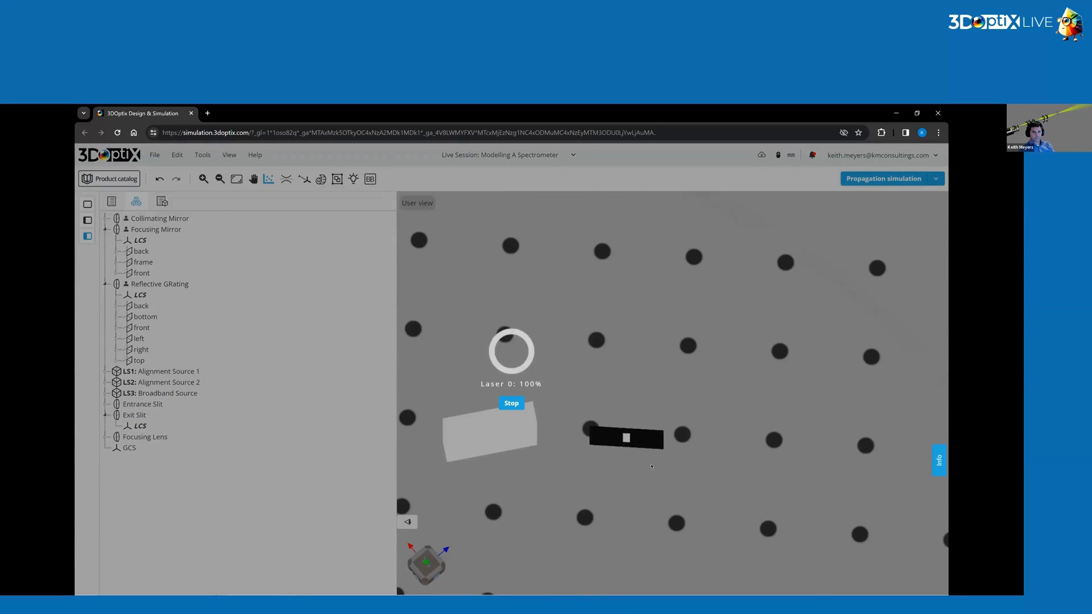
pyautogui.scroll(2, 642, 464)
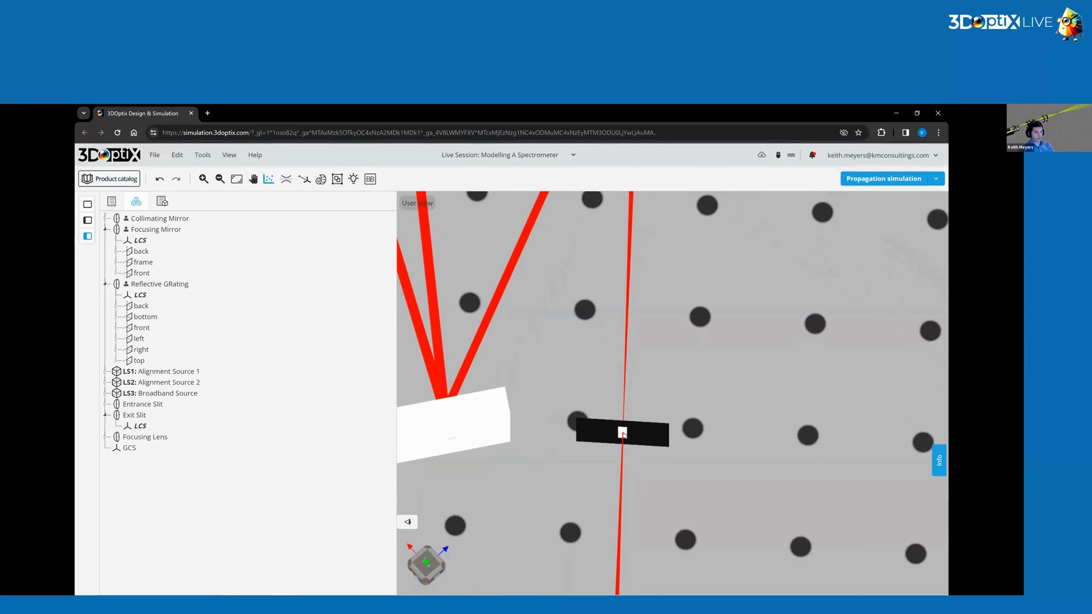
pyautogui.scroll(-5, 614, 406)
pyautogui.moveTo(618, 512); pyautogui.dragTo(582, 459)
pyautogui.scroll(-1, 581, 483)
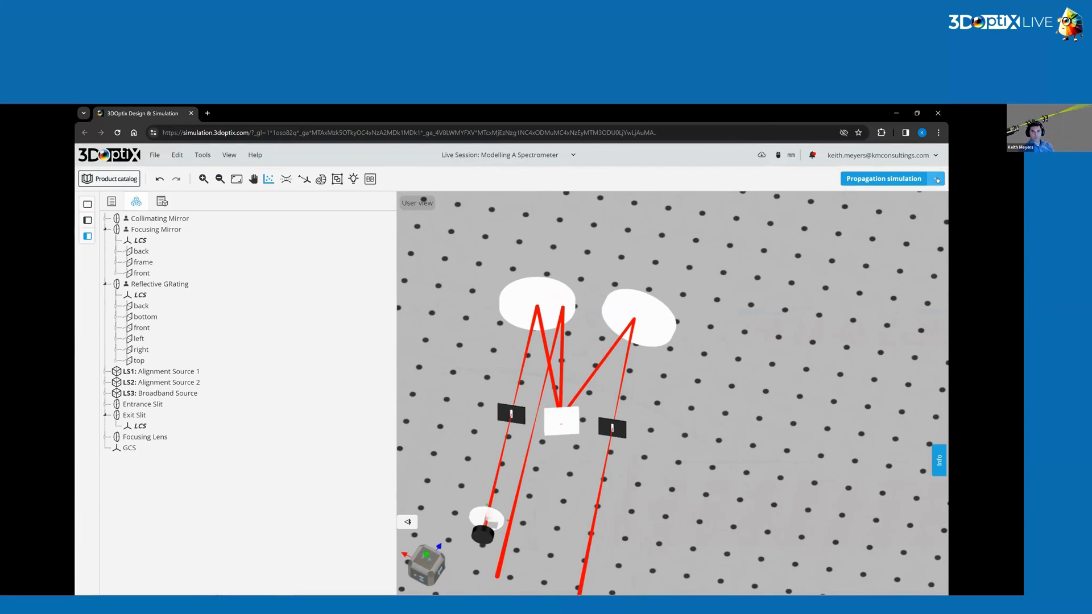
# Enable only the Broadband Source for ray tracing and run the propagation simulation.
pyautogui.click(935, 179)
pyautogui.click(734, 235)
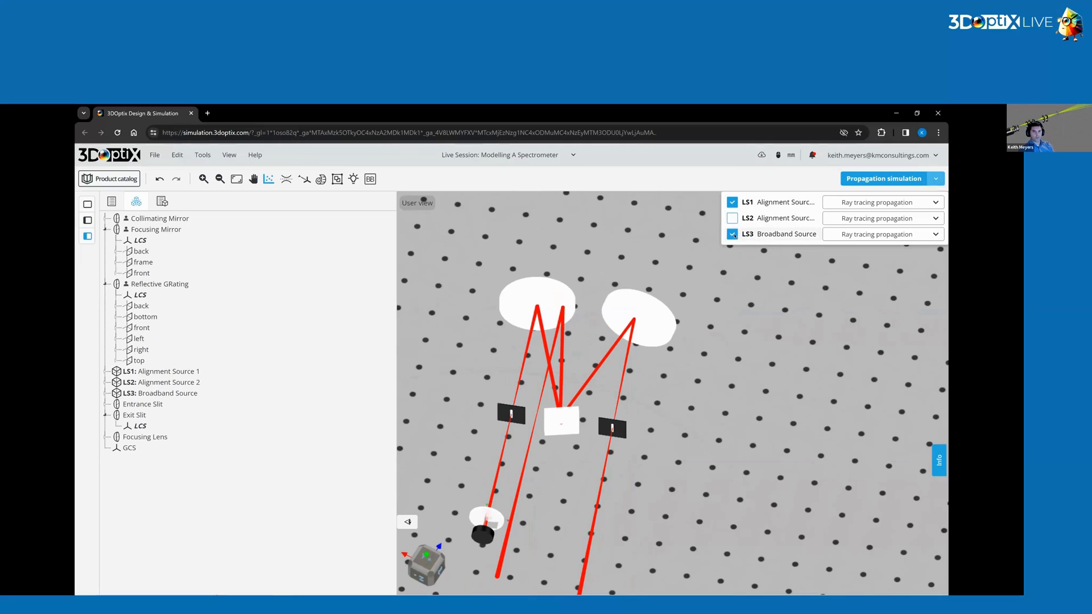
pyautogui.click(732, 205)
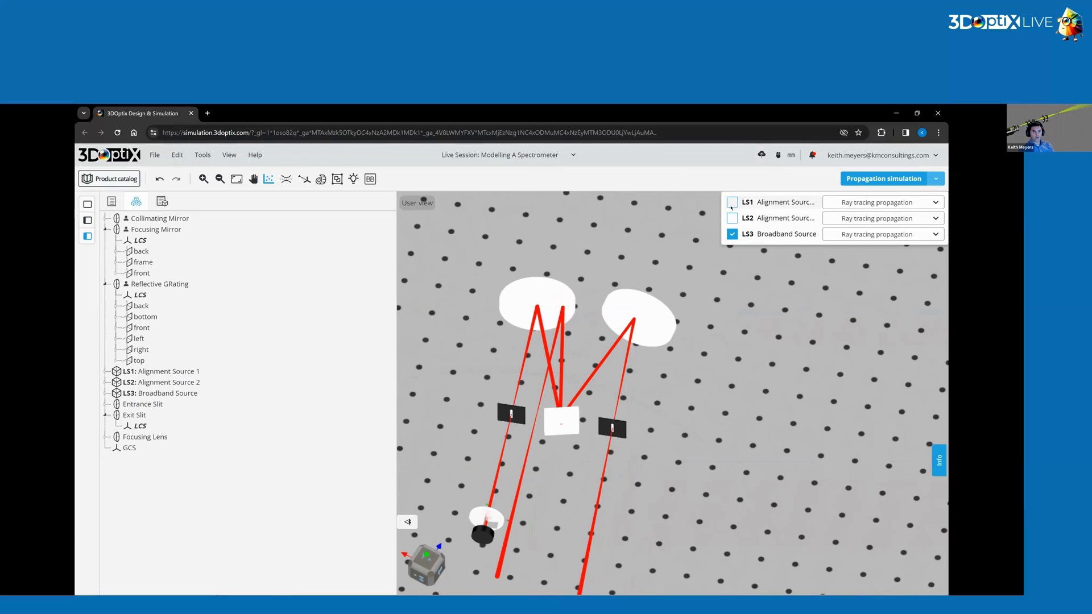
pyautogui.click(879, 178)
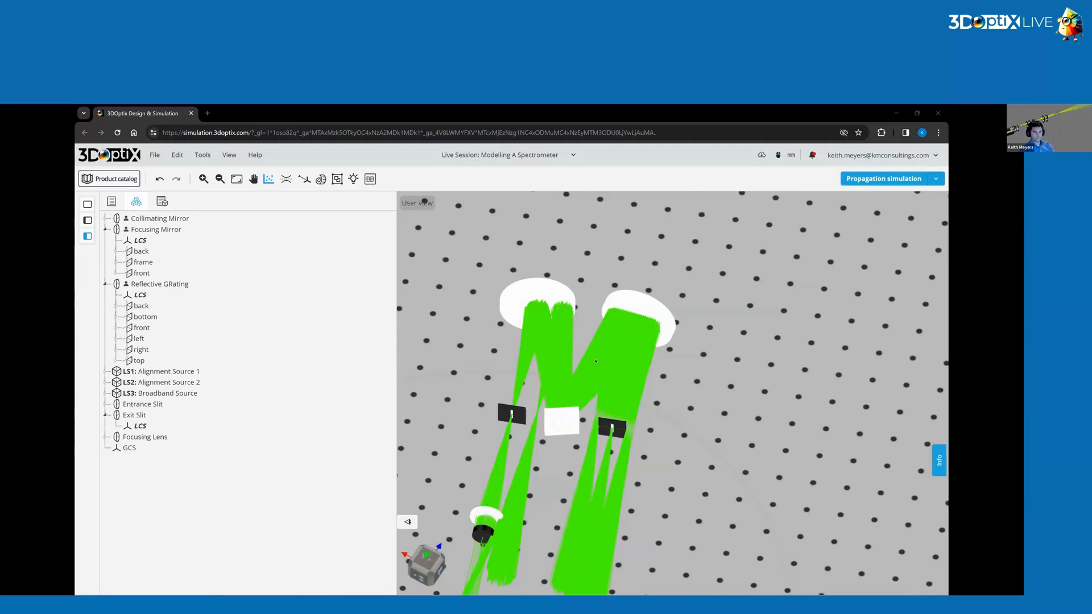
# Change the ray color palette to Spectral ray colors.
pyautogui.moveTo(595, 362); pyautogui.dragTo(594, 435)
pyautogui.scroll(3, 595, 435)
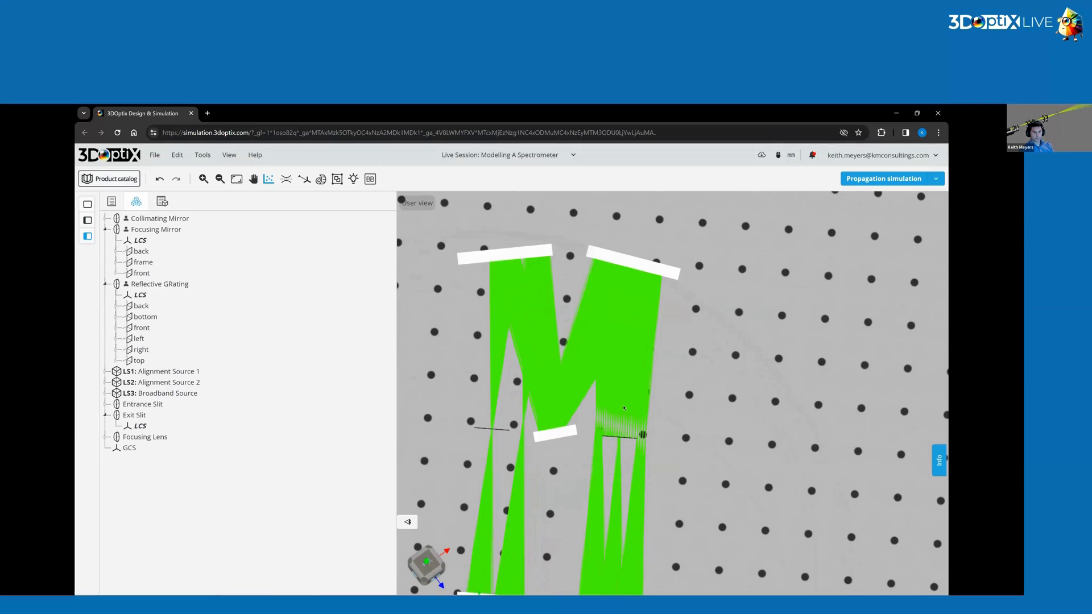
pyautogui.click(229, 155)
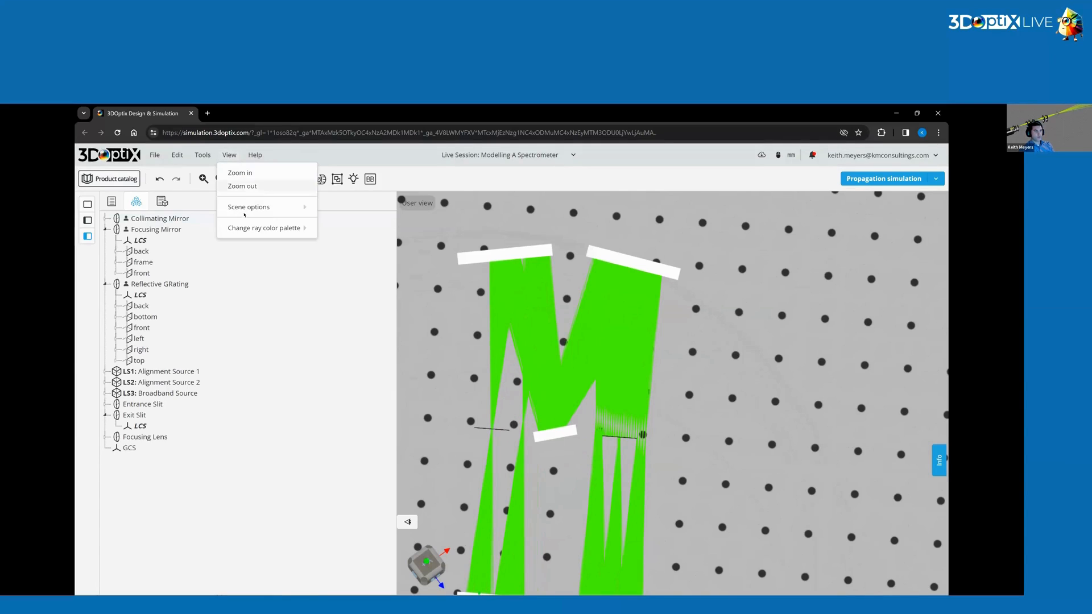
pyautogui.moveTo(246, 228)
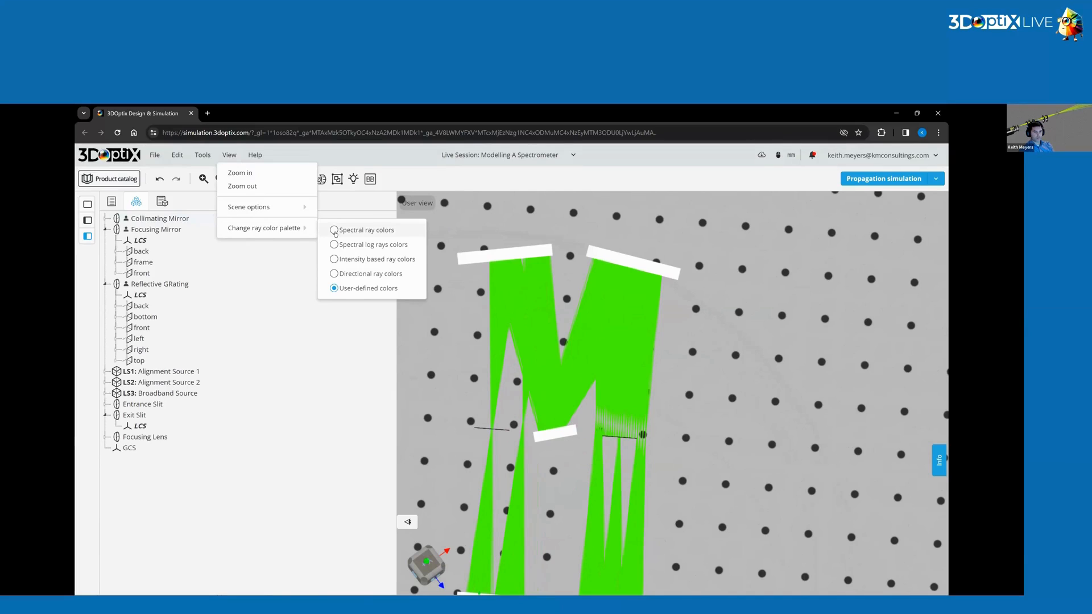
pyautogui.click(334, 230)
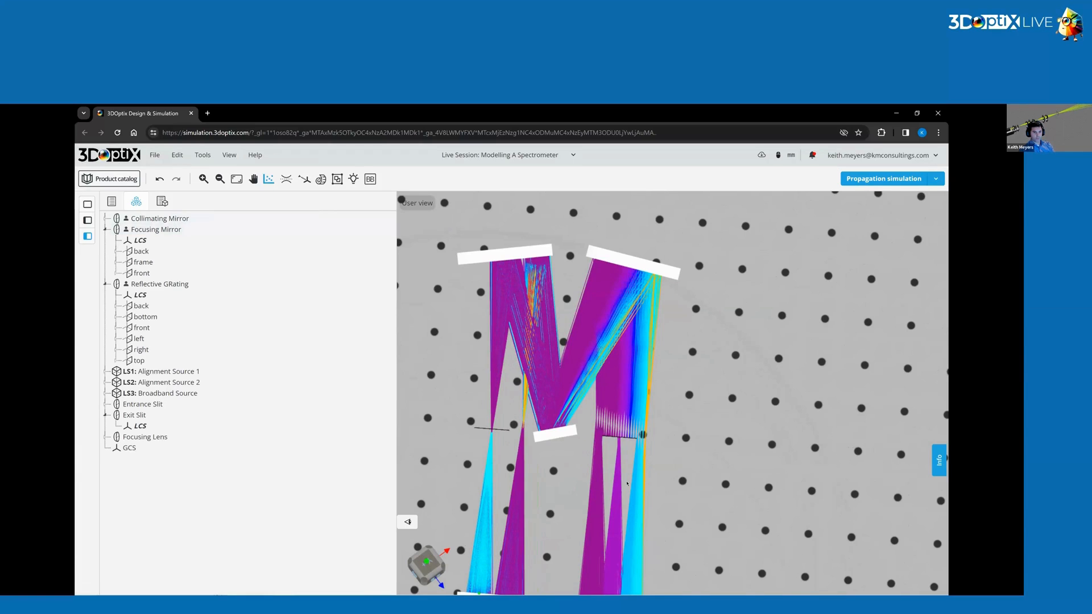
# Set the entrance slit's half width max and half height max to 20 mm, then save the element.
pyautogui.scroll(3, 627, 483)
pyautogui.moveTo(626, 483); pyautogui.dragTo(619, 455)
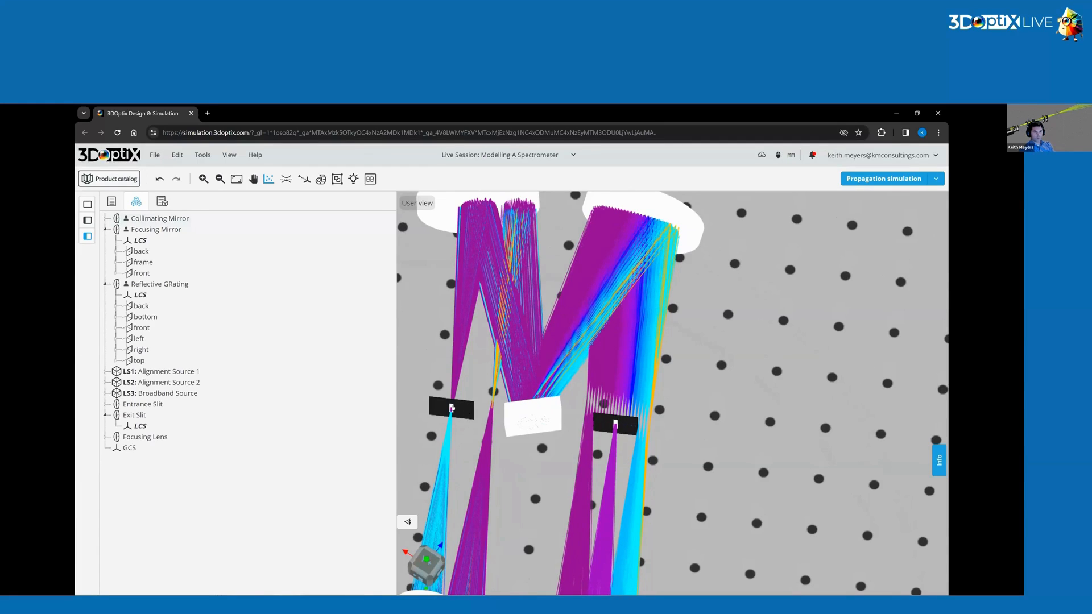
pyautogui.click(462, 407)
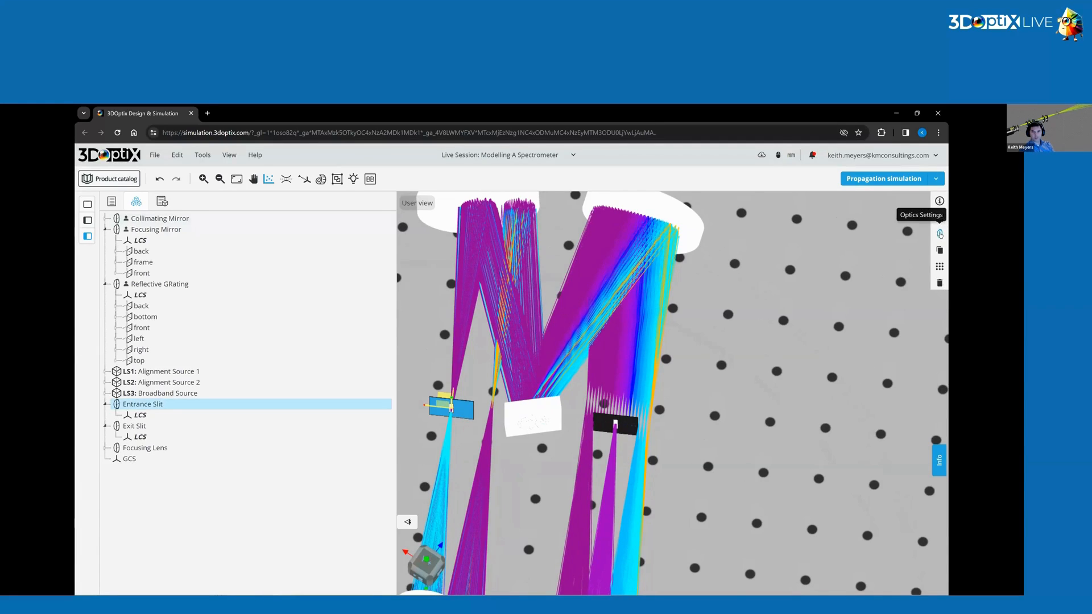
pyautogui.click(939, 234)
pyautogui.click(917, 266)
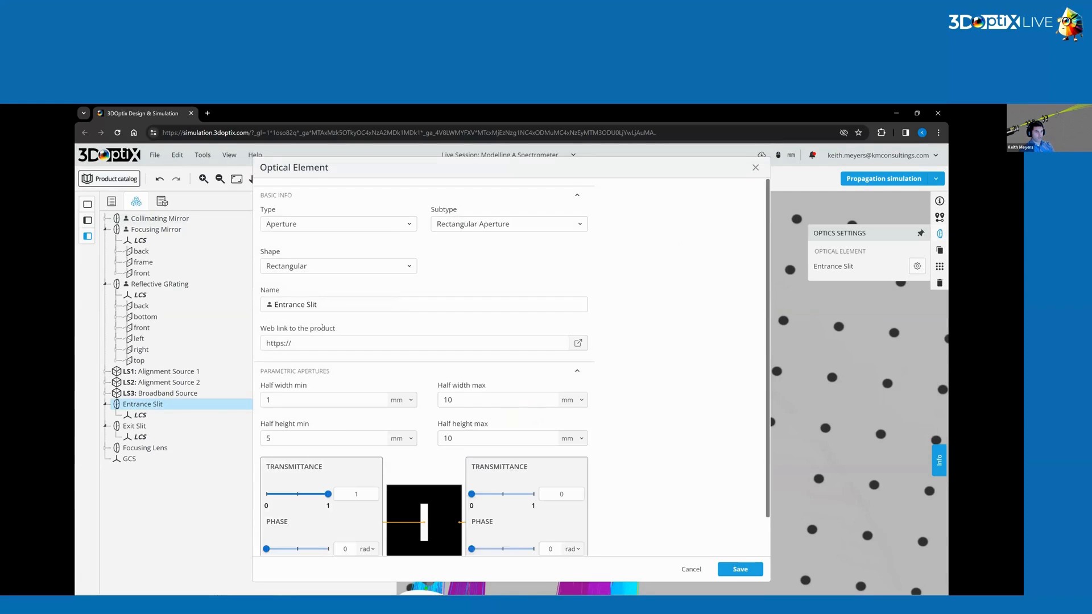
pyautogui.click(470, 357)
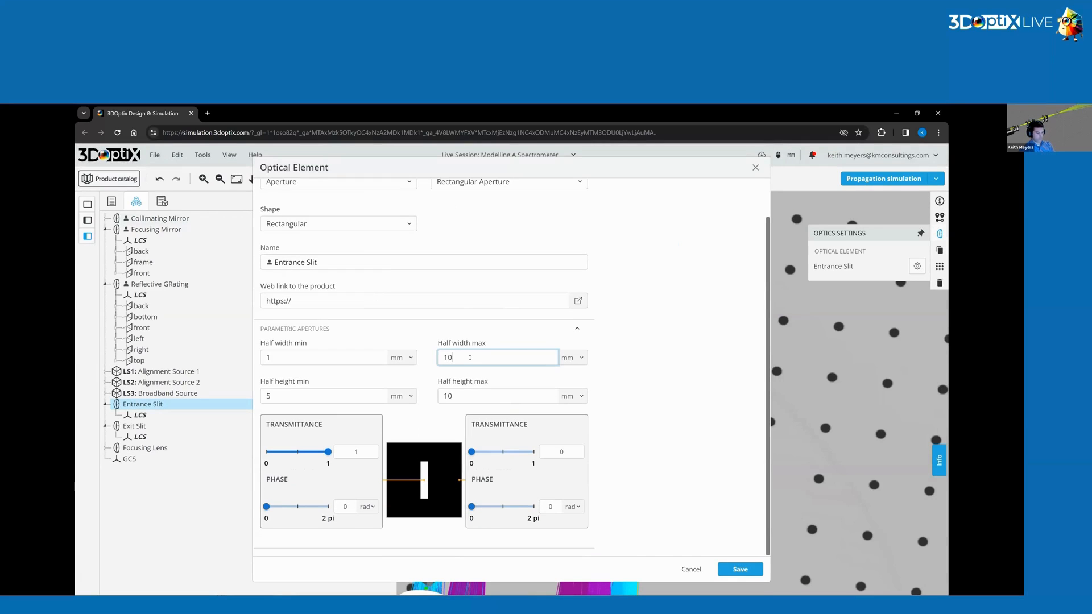
pyautogui.click(457, 392)
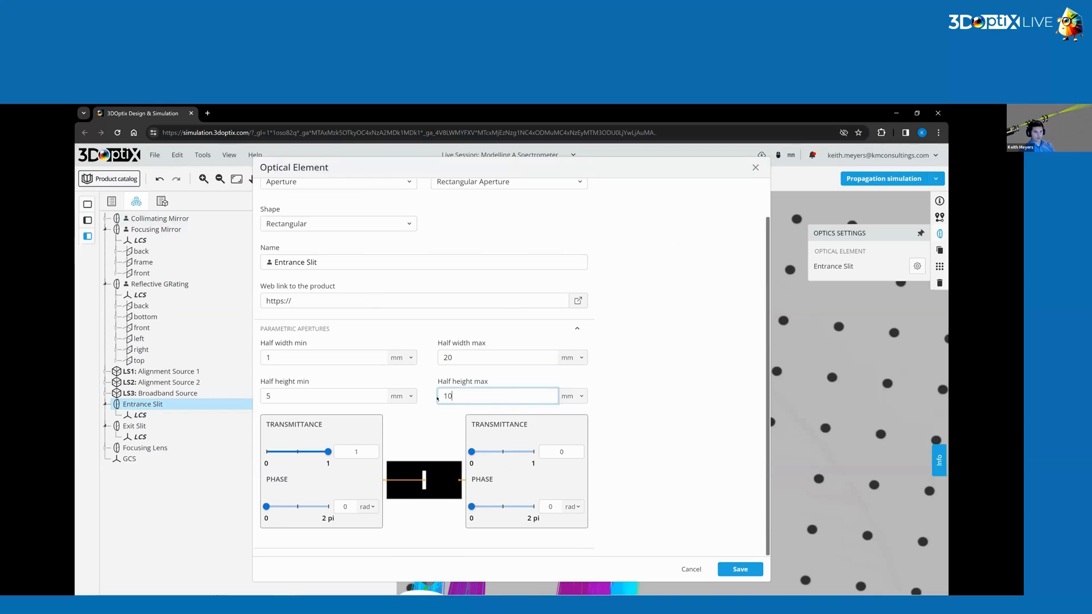
pyautogui.click(500, 359)
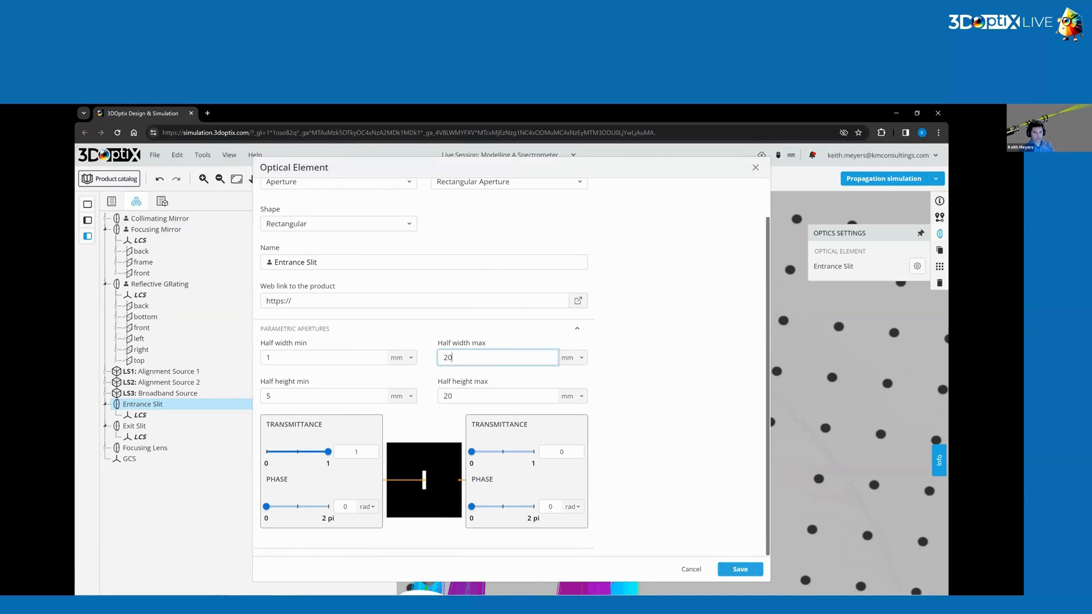
pyautogui.click(740, 569)
pyautogui.click(524, 309)
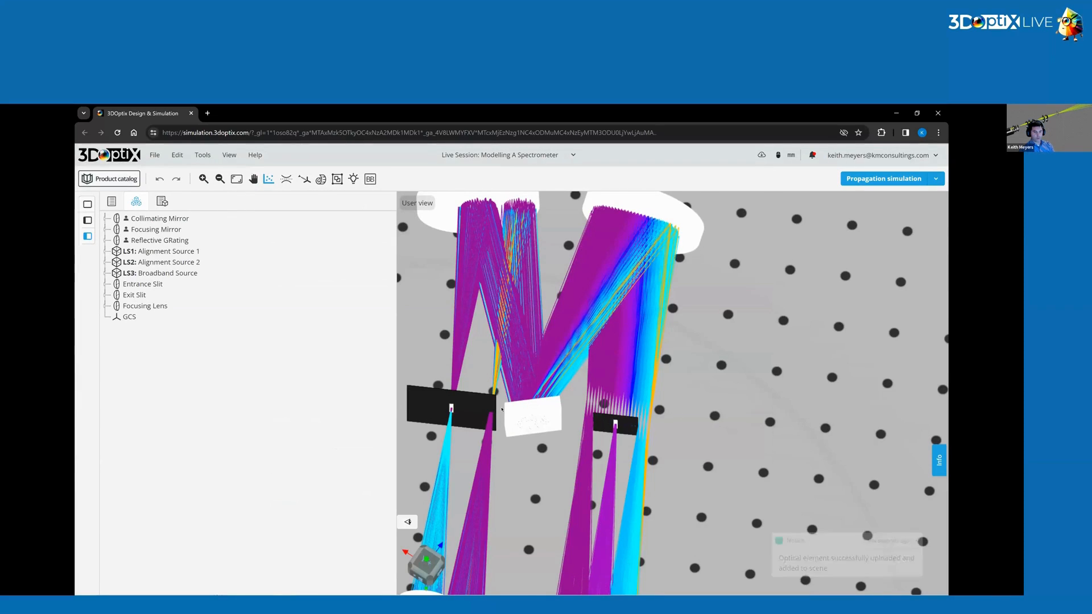
# Set the exit slit's half width max and half height max to 20 mm, then save the element.
pyautogui.moveTo(644, 415); pyautogui.dragTo(614, 420)
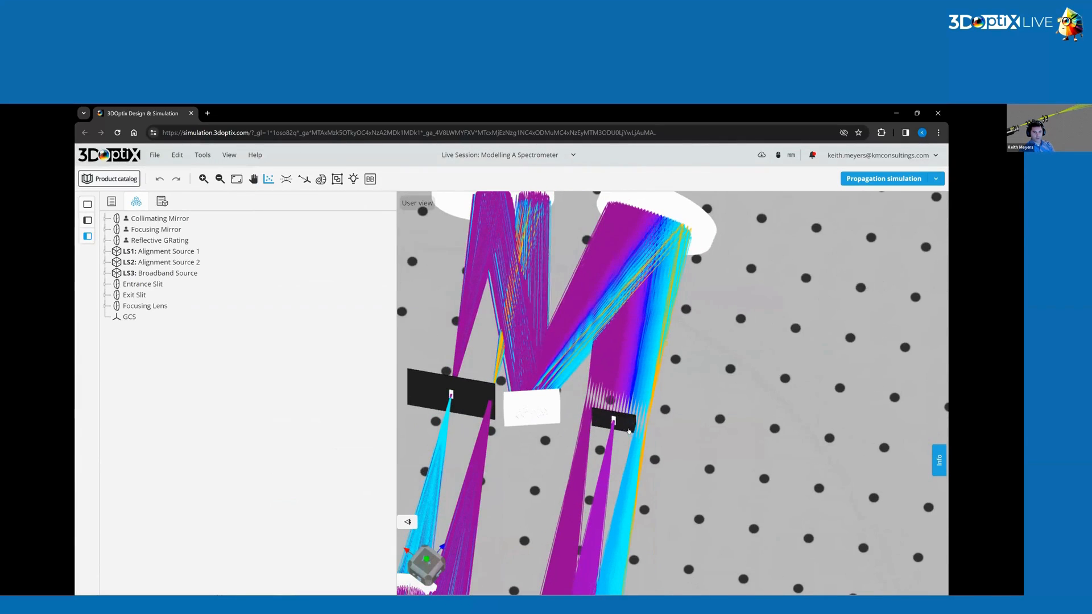
pyautogui.click(612, 419)
pyautogui.click(939, 233)
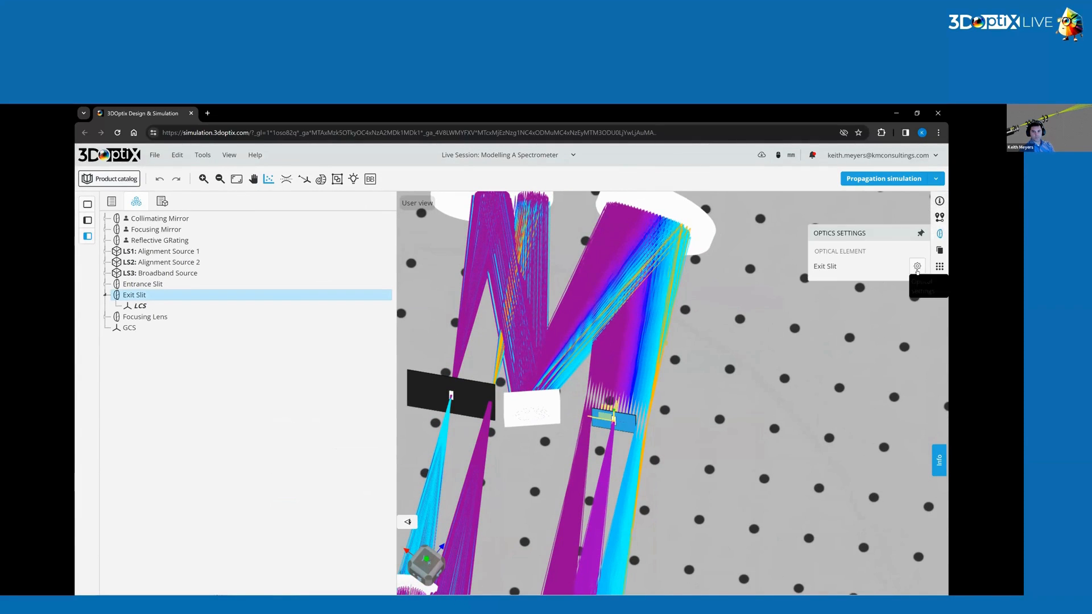
pyautogui.click(916, 266)
pyautogui.doubleClick(448, 400)
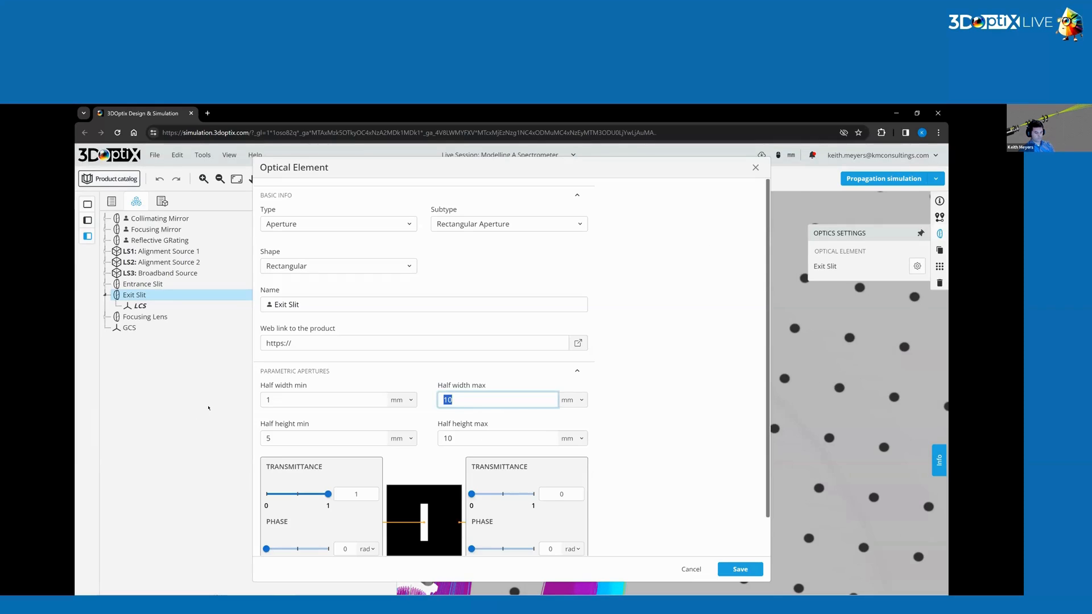
pyautogui.doubleClick(448, 437)
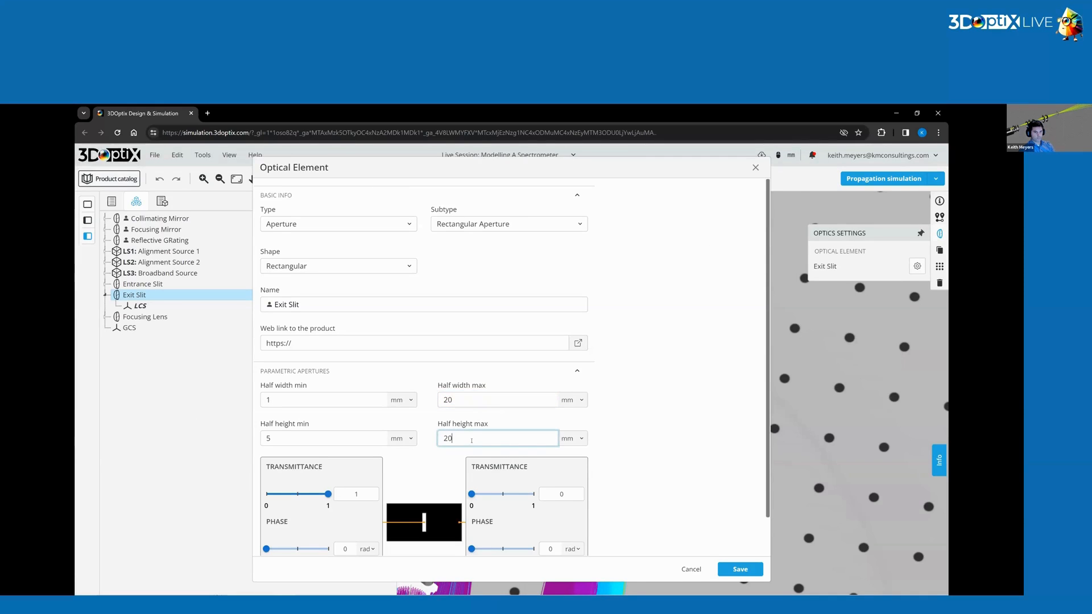
pyautogui.write('20')
pyautogui.click(739, 569)
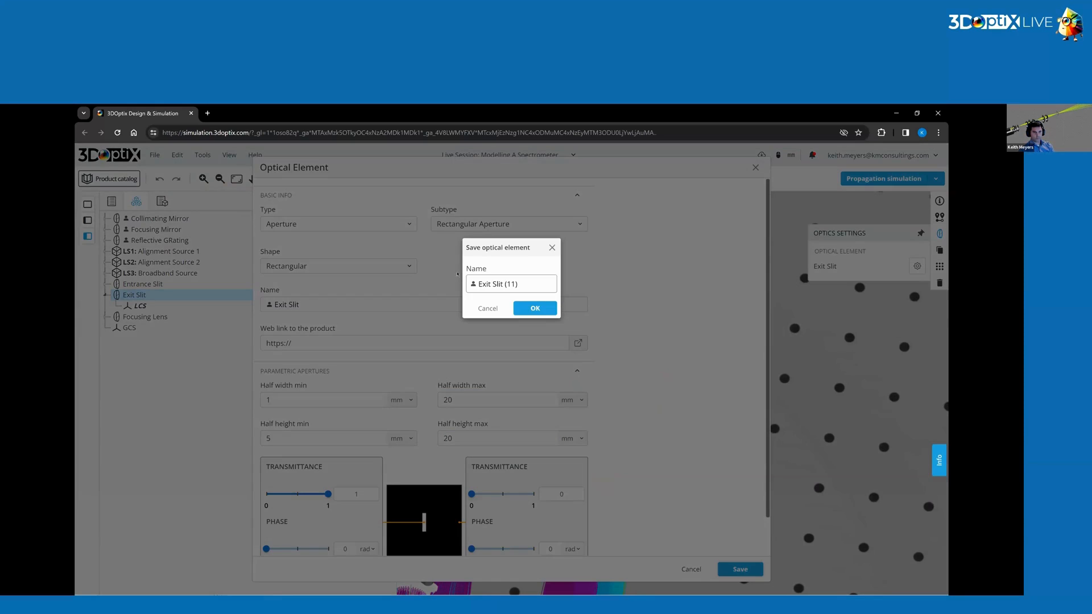
pyautogui.click(534, 308)
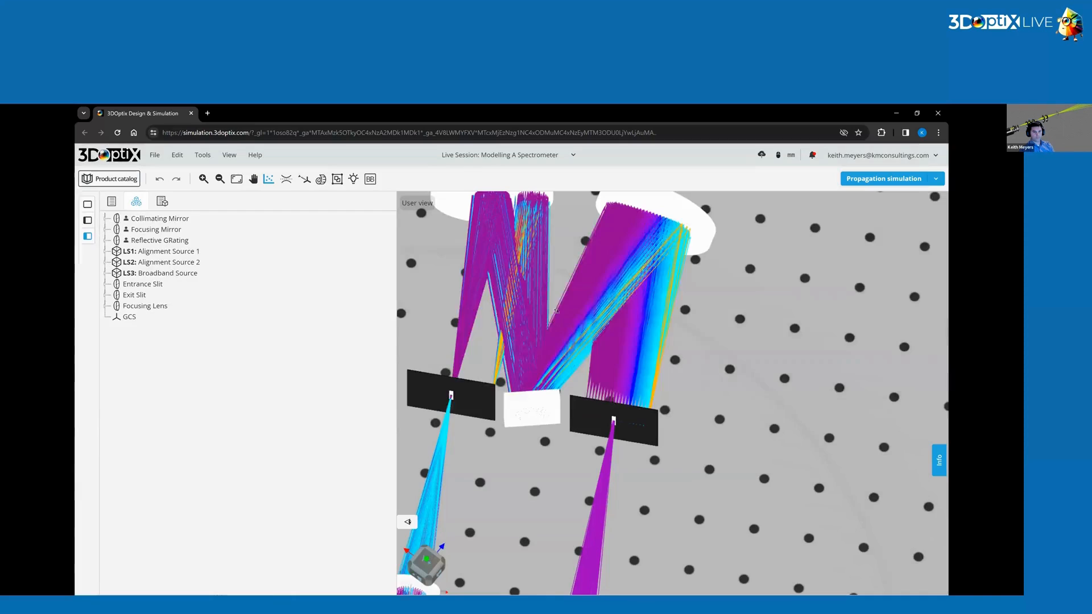
# Examine the dispersed spectral rays arriving at the exit slit.
pyautogui.moveTo(621, 392); pyautogui.dragTo(670, 453, button='right')
pyautogui.moveTo(660, 449); pyautogui.dragTo(667, 472)
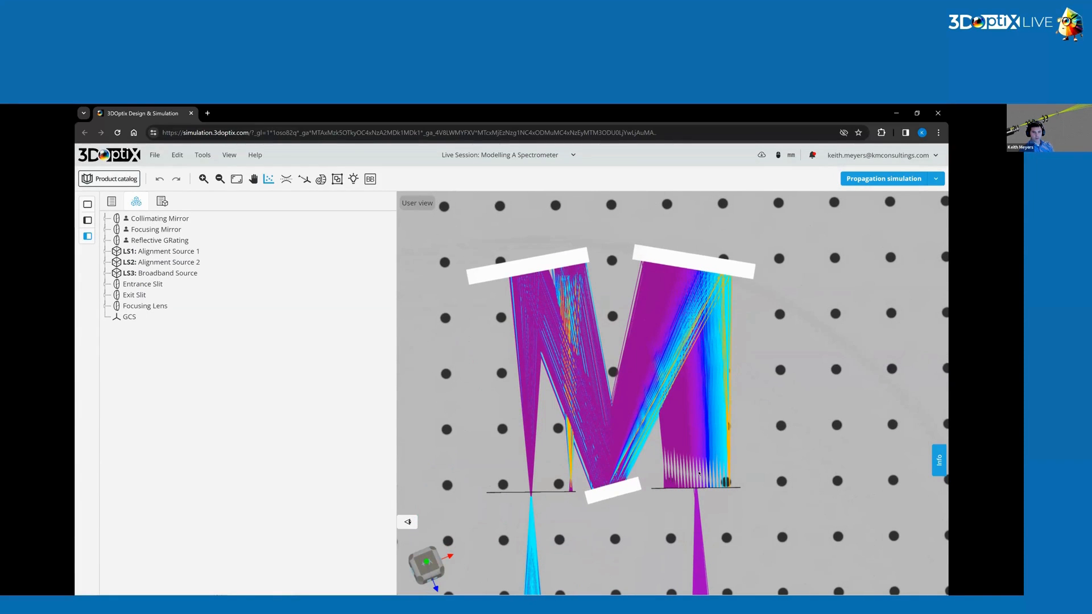
pyautogui.scroll(5, 749, 496)
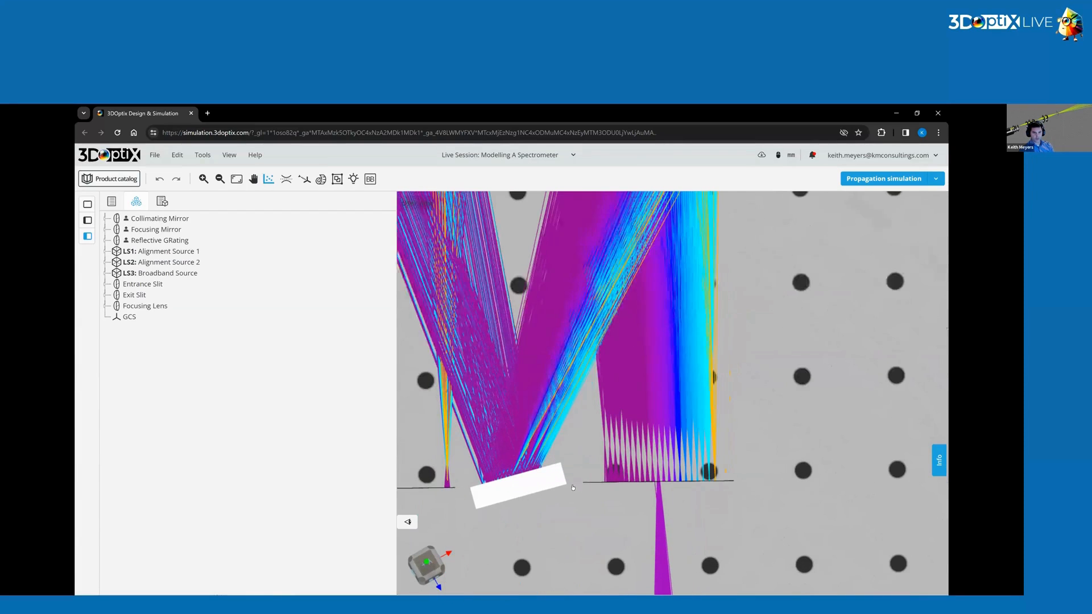
pyautogui.scroll(5, 654, 501)
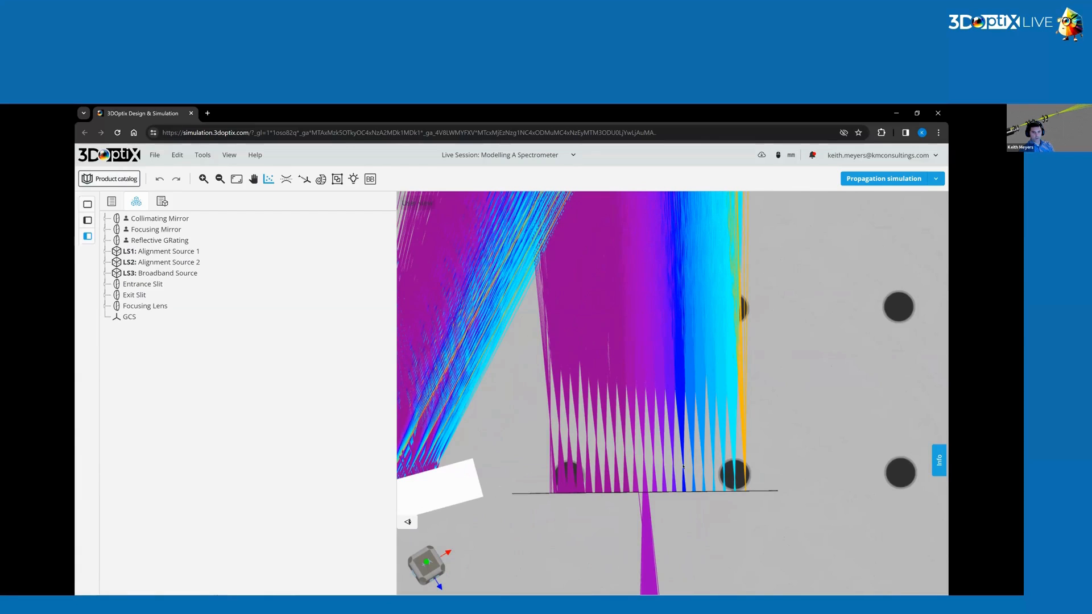
pyautogui.scroll(-2, 565, 431)
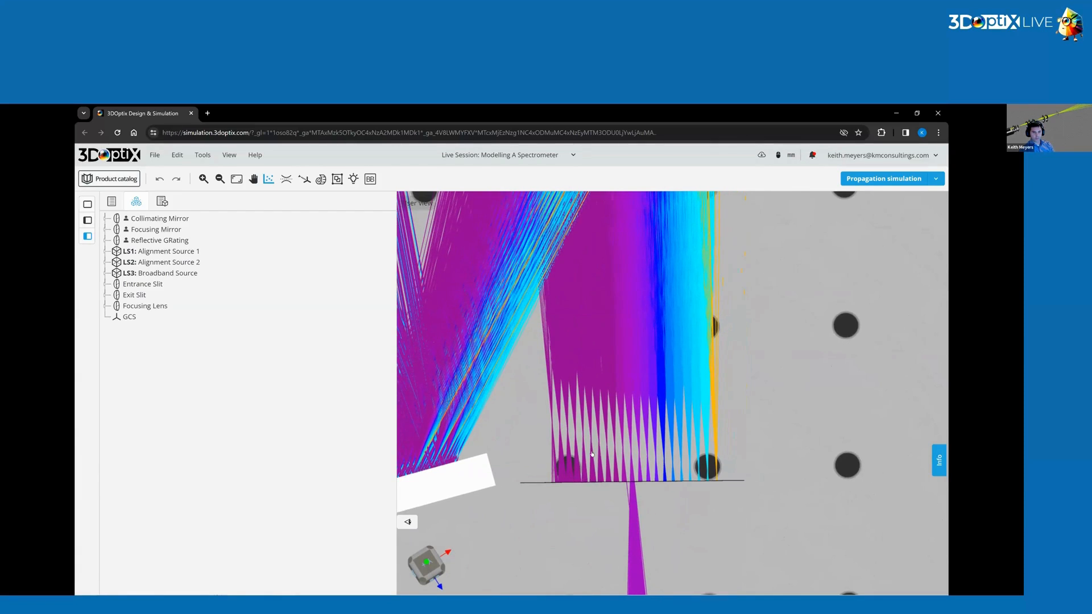
pyautogui.scroll(-10, 654, 455)
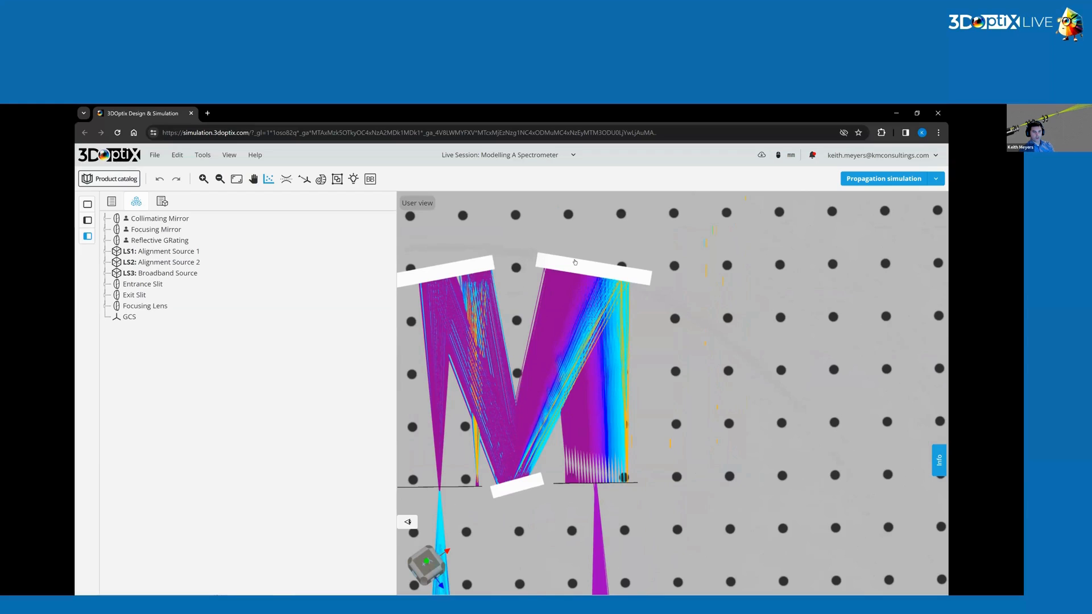
pyautogui.scroll(3, 608, 485)
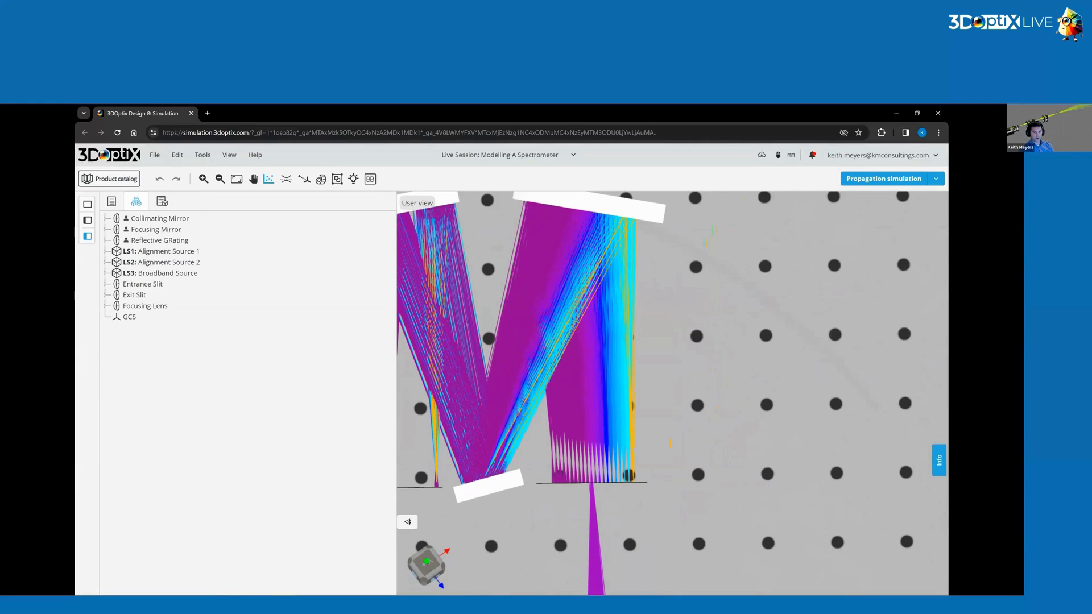
pyautogui.scroll(5, 584, 503)
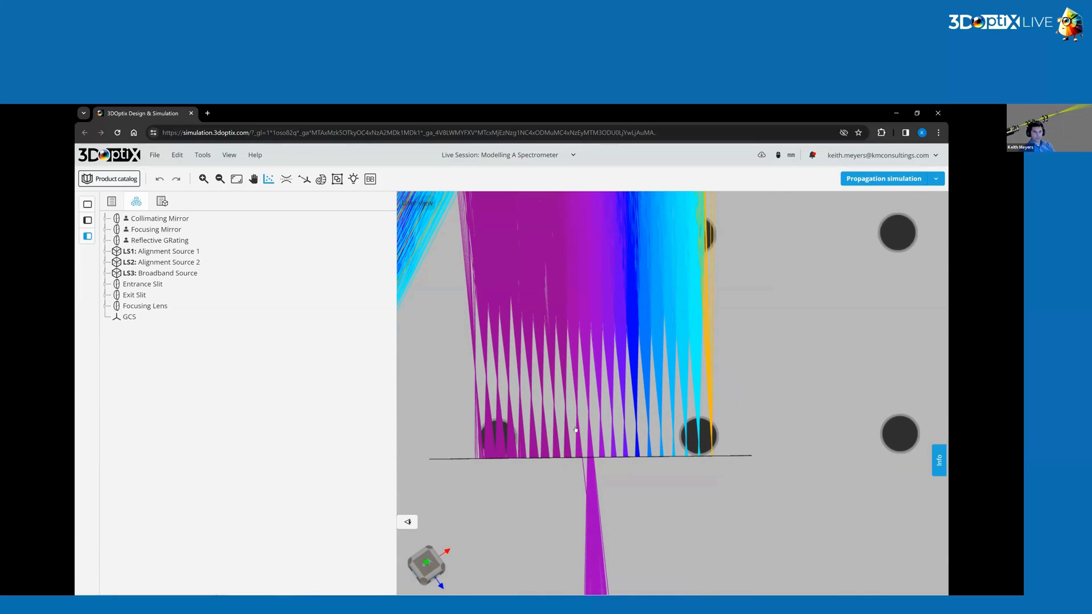
# Add a rectangular detector to the scene and move it next to the entrance slit.
pyautogui.scroll(-5, 590, 473)
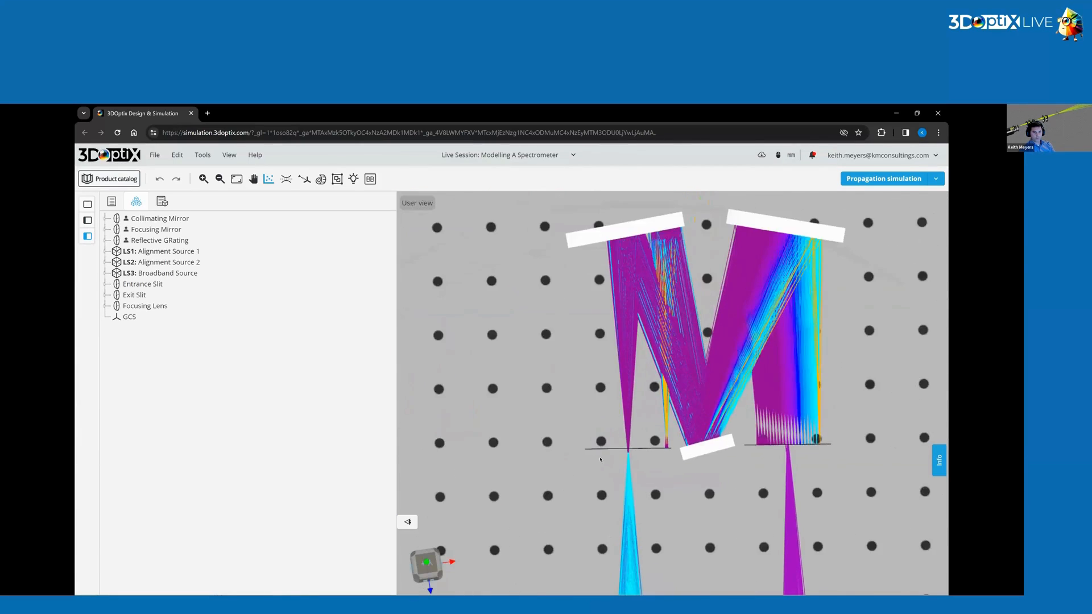
pyautogui.scroll(5, 632, 419)
pyautogui.moveTo(632, 419); pyautogui.dragTo(535, 340)
pyautogui.rightClick(535, 340)
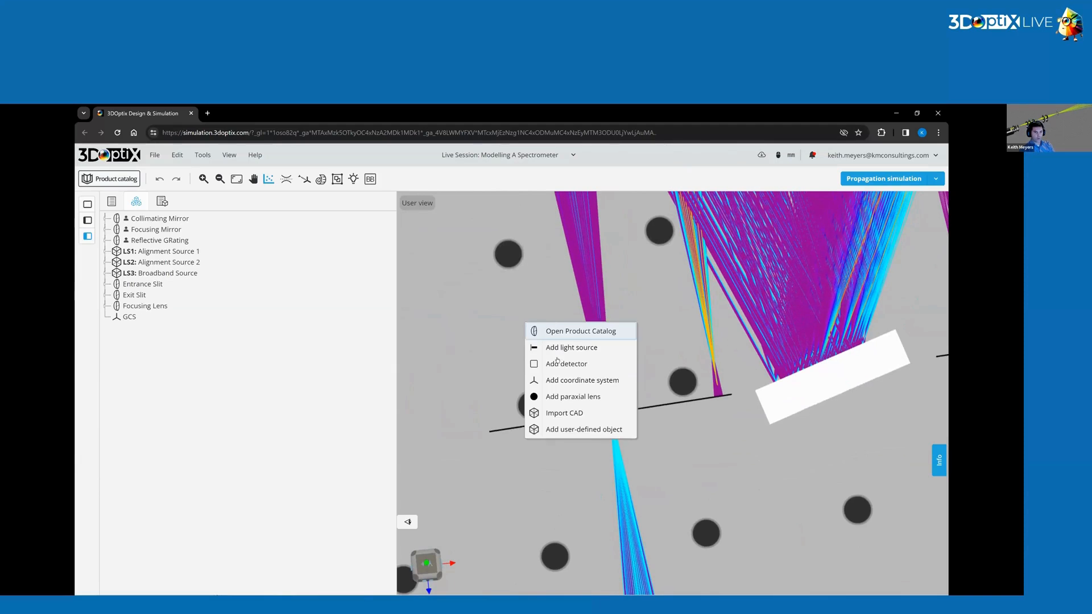
pyautogui.click(545, 363)
pyautogui.click(511, 322)
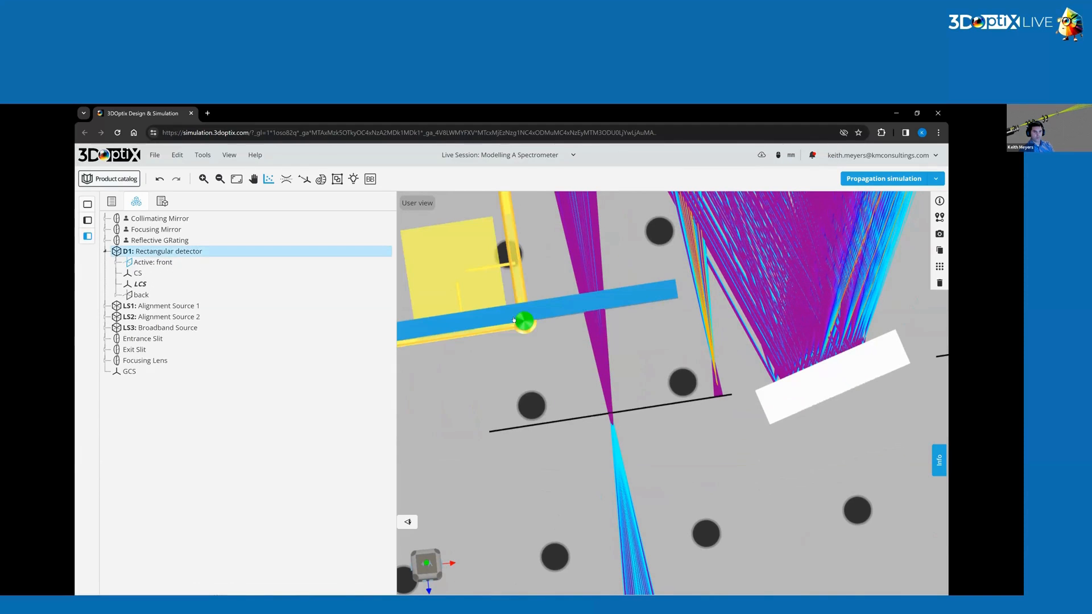
pyautogui.moveTo(611, 363); pyautogui.dragTo(609, 394)
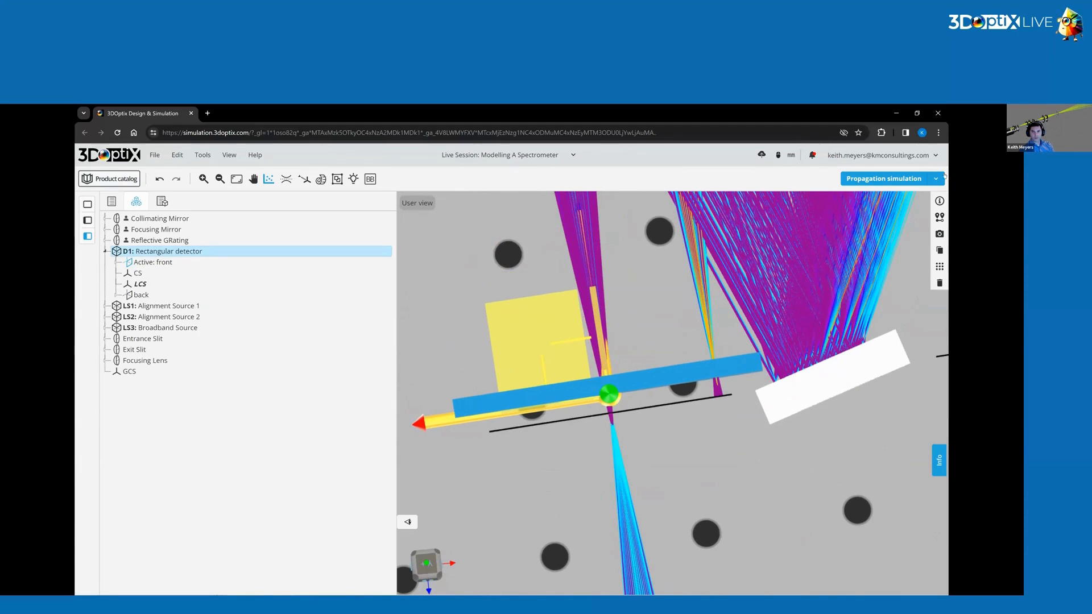
# Set the detector's X and Y half widths to 5 mm.
pyautogui.click(939, 233)
pyautogui.doubleClick(842, 276)
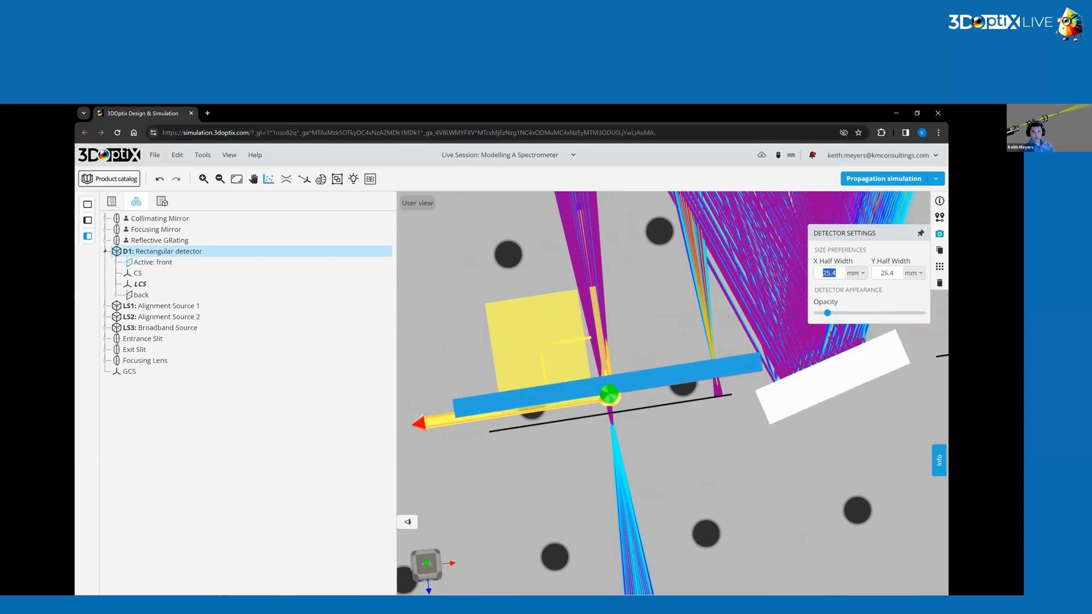
pyautogui.write('5')
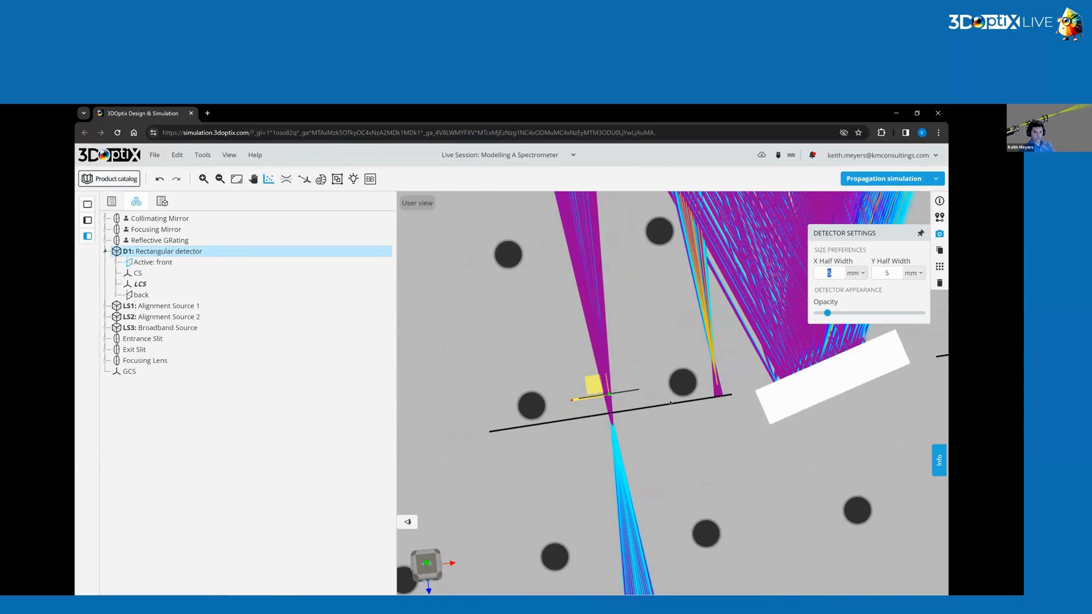
# Position the detector directly over the entrance slit opening in the beam.
pyautogui.moveTo(667, 437); pyautogui.dragTo(658, 443)
pyautogui.click(630, 390)
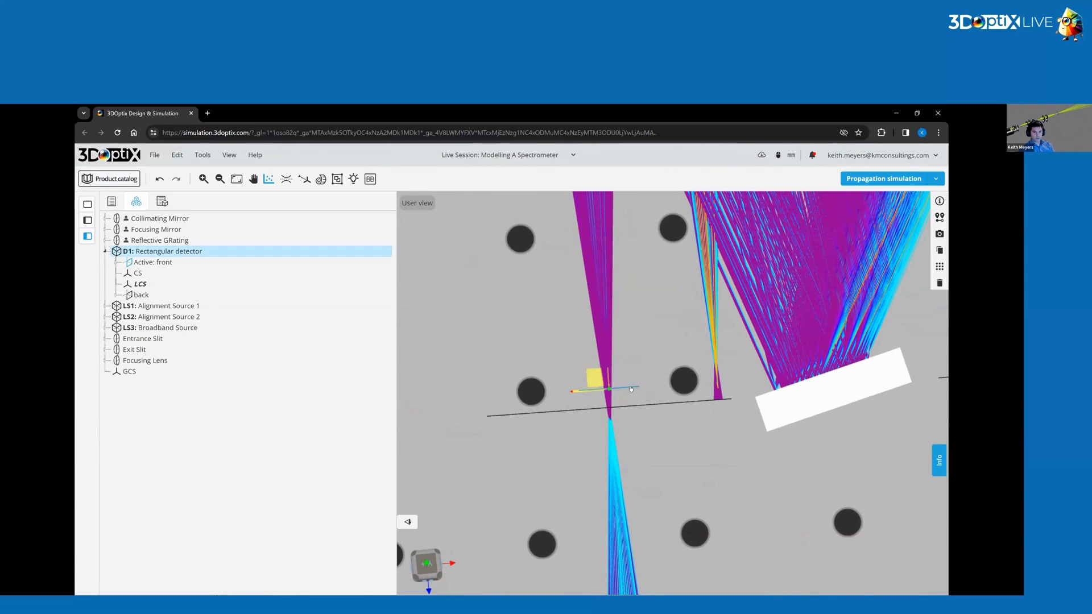
pyautogui.click(623, 394)
pyautogui.moveTo(717, 336); pyautogui.dragTo(716, 330)
pyautogui.click(628, 395)
pyautogui.moveTo(606, 398); pyautogui.dragTo(619, 393)
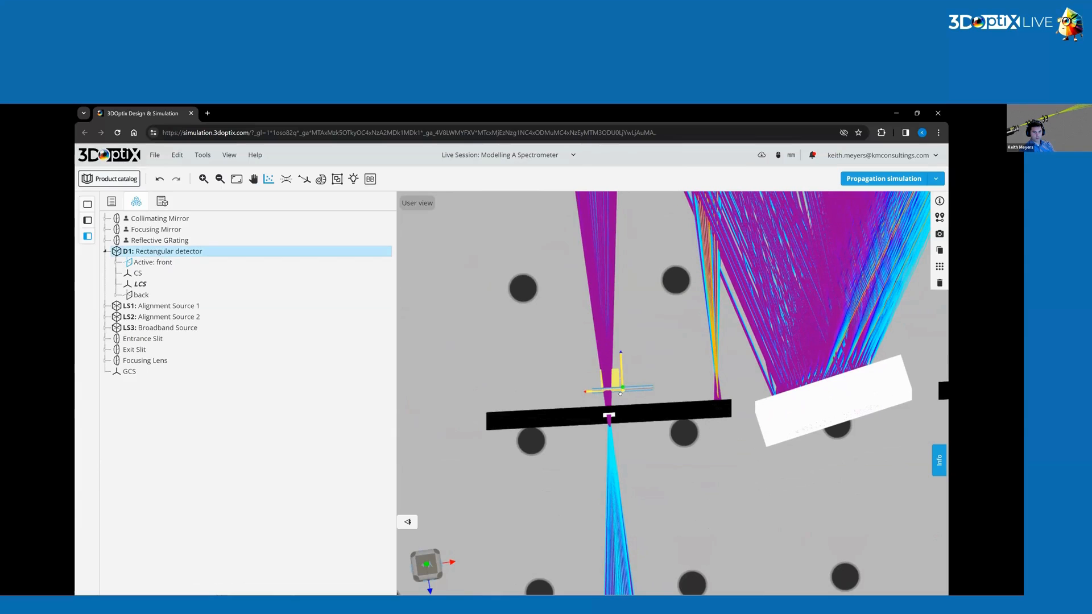
pyautogui.click(671, 489)
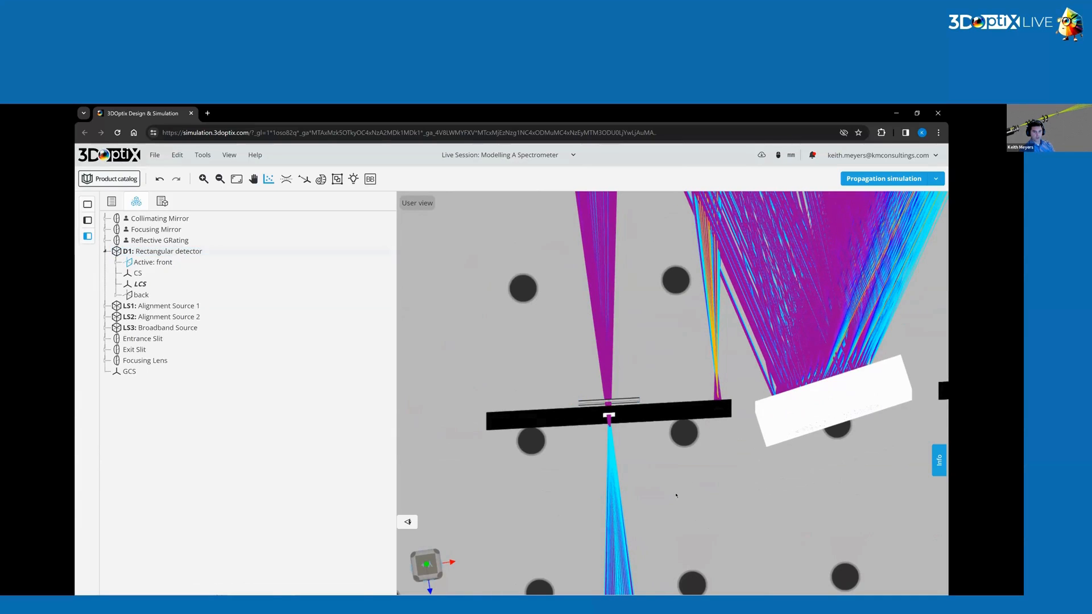
pyautogui.moveTo(593, 432); pyautogui.dragTo(581, 410)
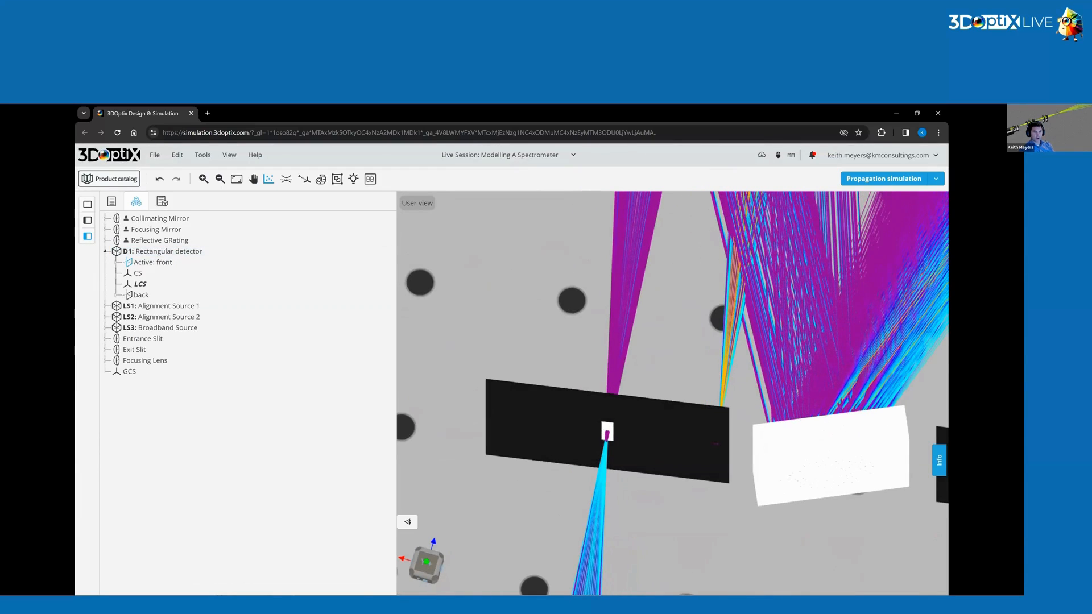
# Run an advanced Spot (Incoherent Irradiance) analysis on the rectangular detector and view the resulting irradiance map.
pyautogui.click(269, 178)
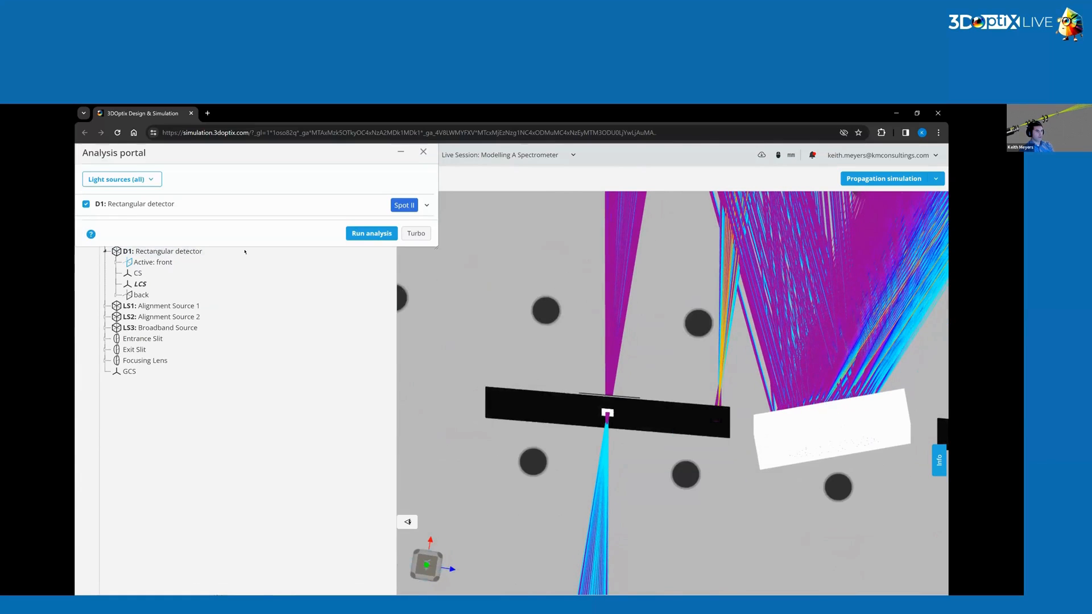
pyautogui.click(142, 207)
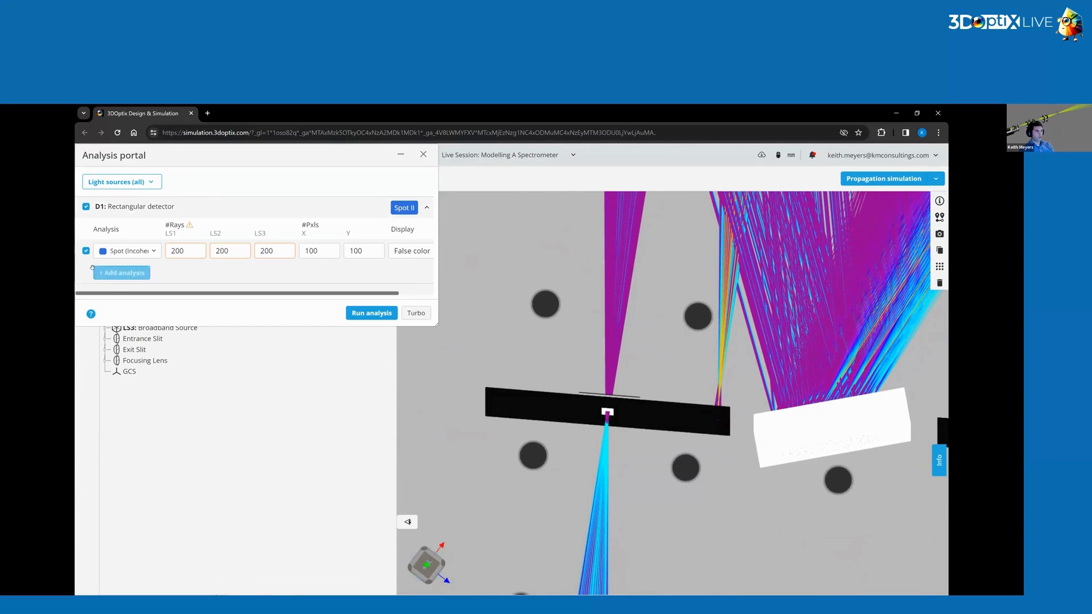
pyautogui.click(126, 250)
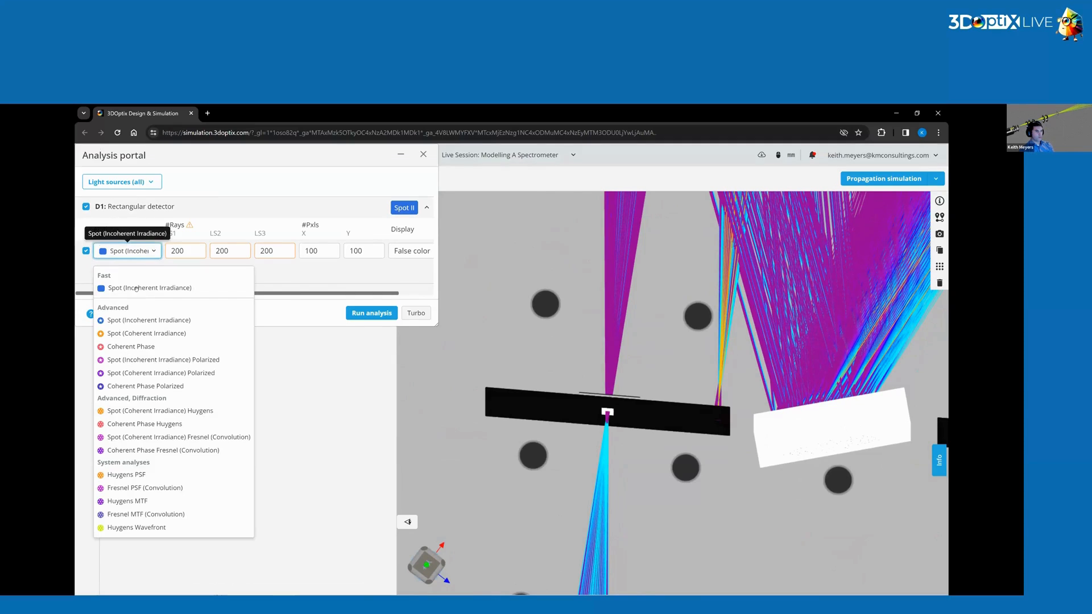
pyautogui.click(137, 320)
pyautogui.click(373, 313)
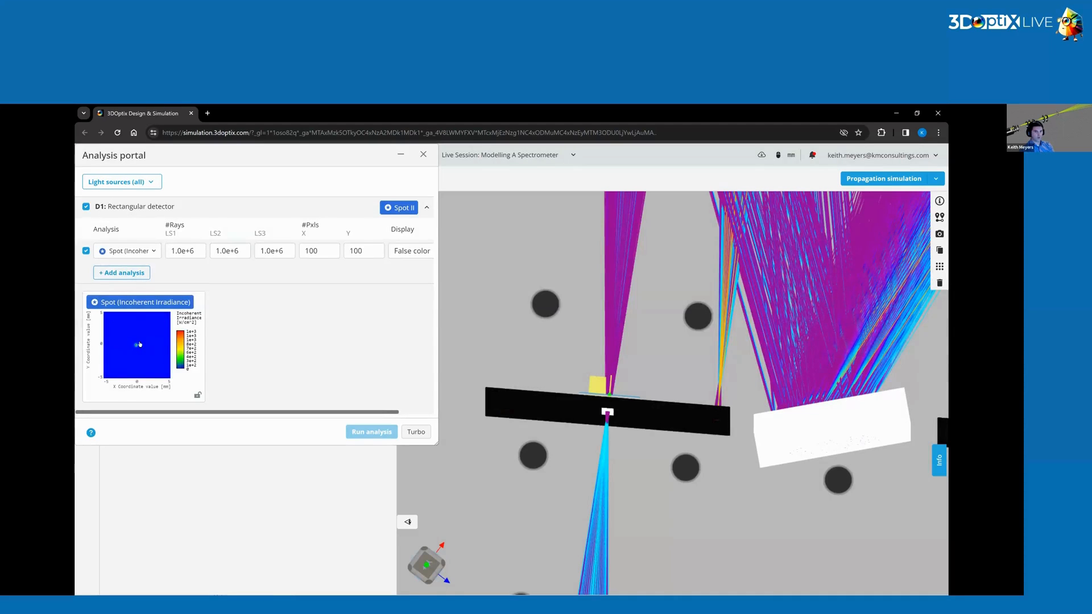
pyautogui.click(168, 346)
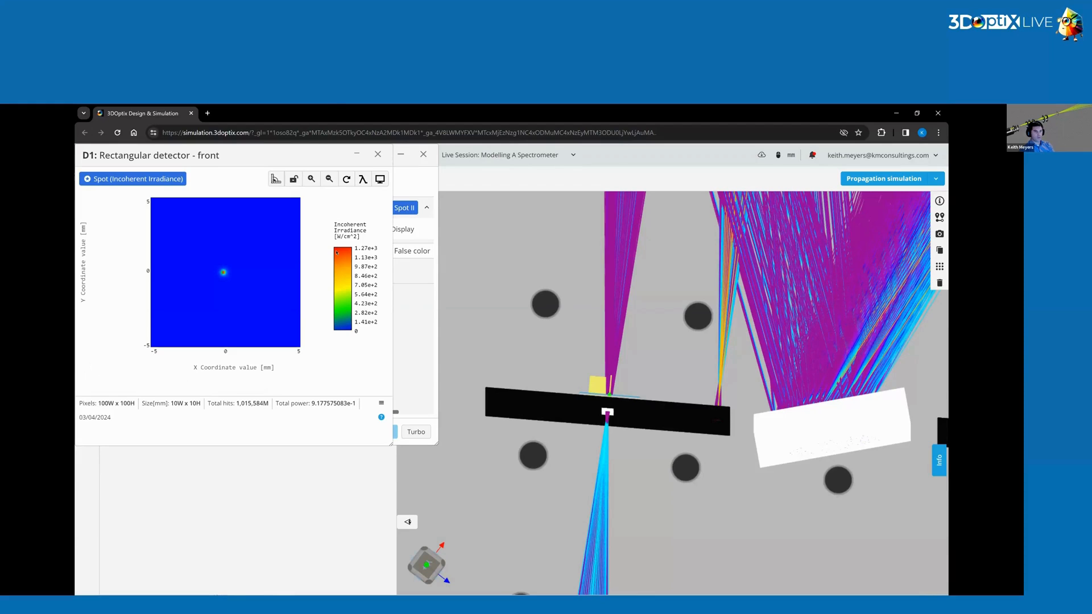
pyautogui.click(378, 154)
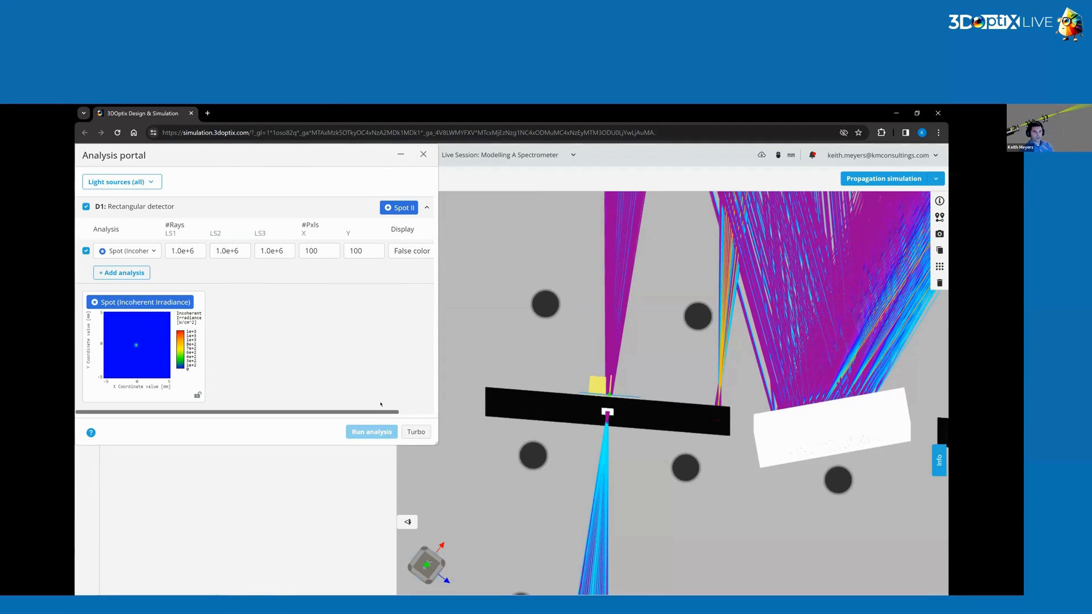
# Set the entrance slit's half width min to 0.5 mm and save the element.
pyautogui.click(706, 393)
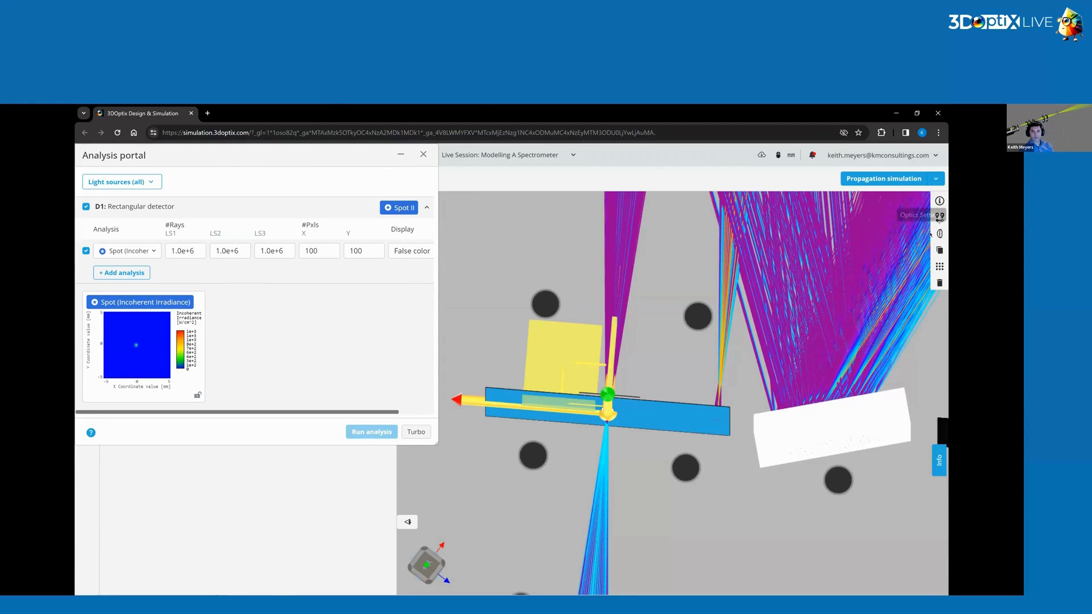
pyautogui.click(939, 233)
pyautogui.click(917, 266)
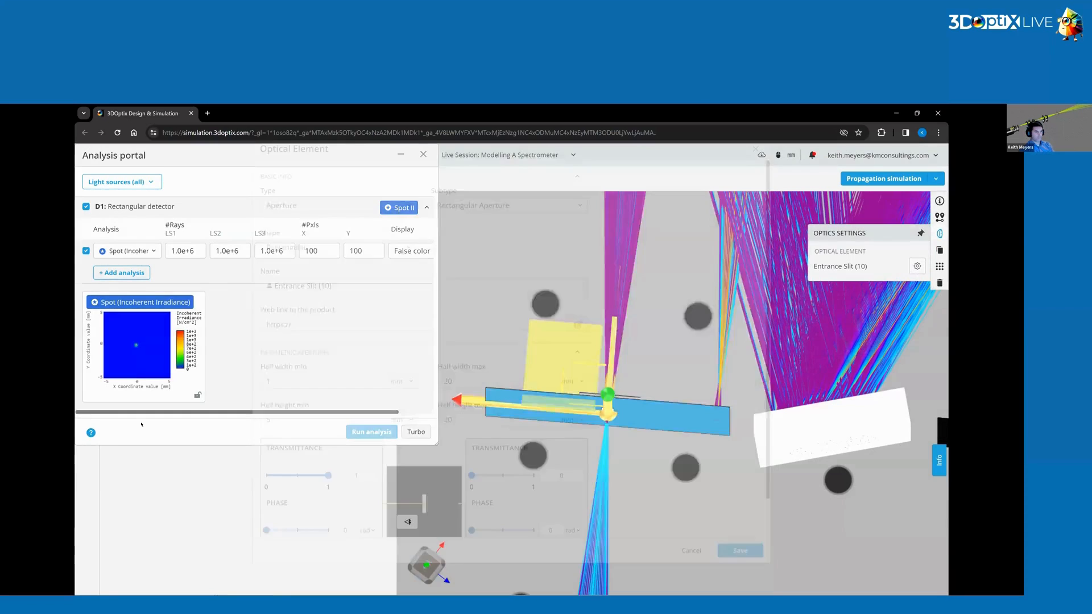
pyautogui.click(271, 401)
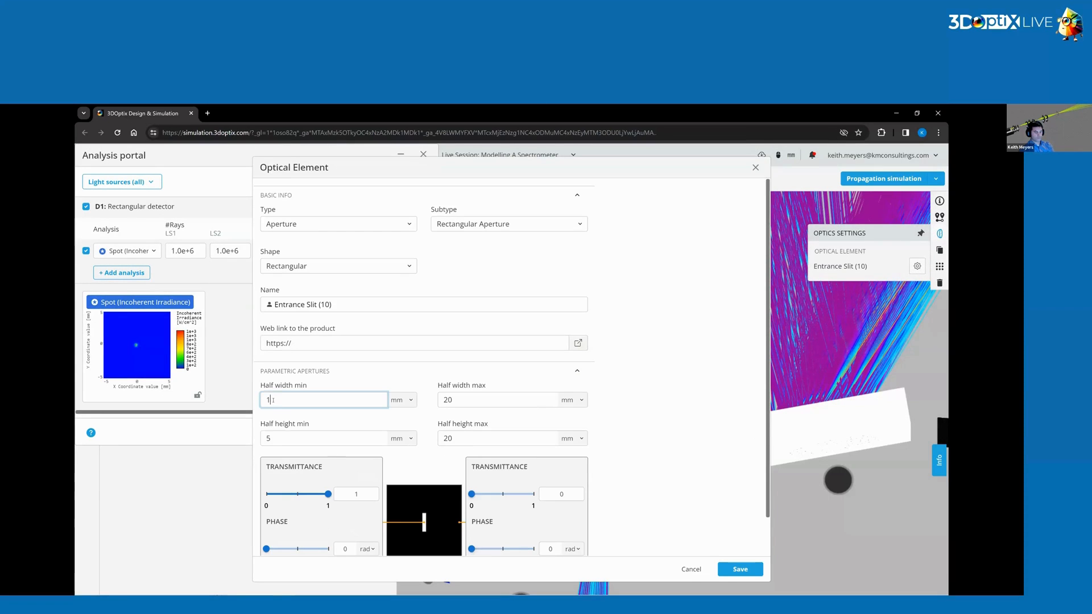
pyautogui.click(356, 377)
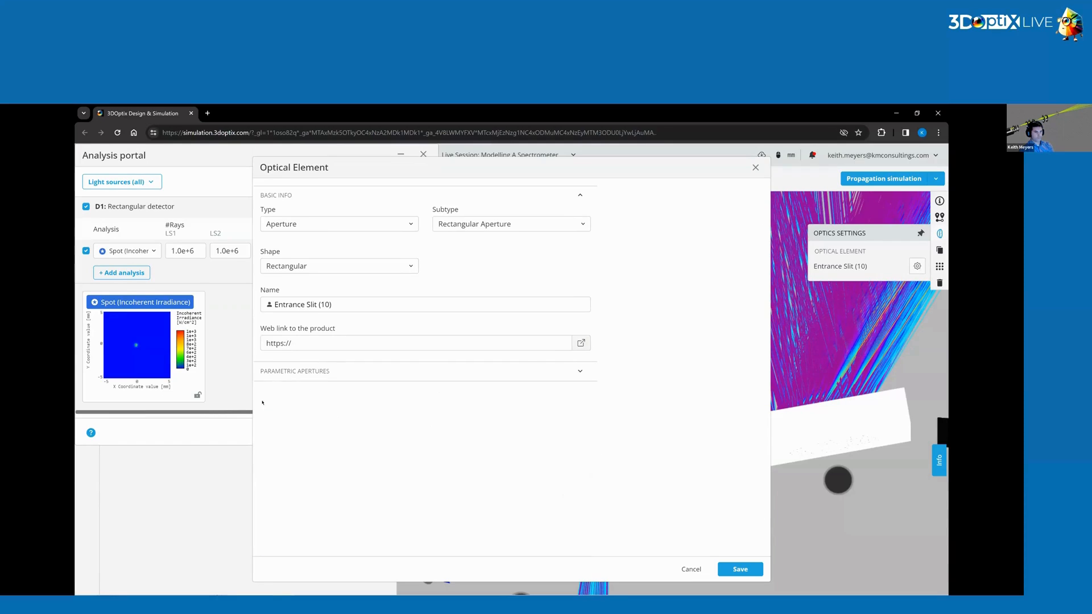
pyautogui.click(297, 375)
pyautogui.click(267, 398)
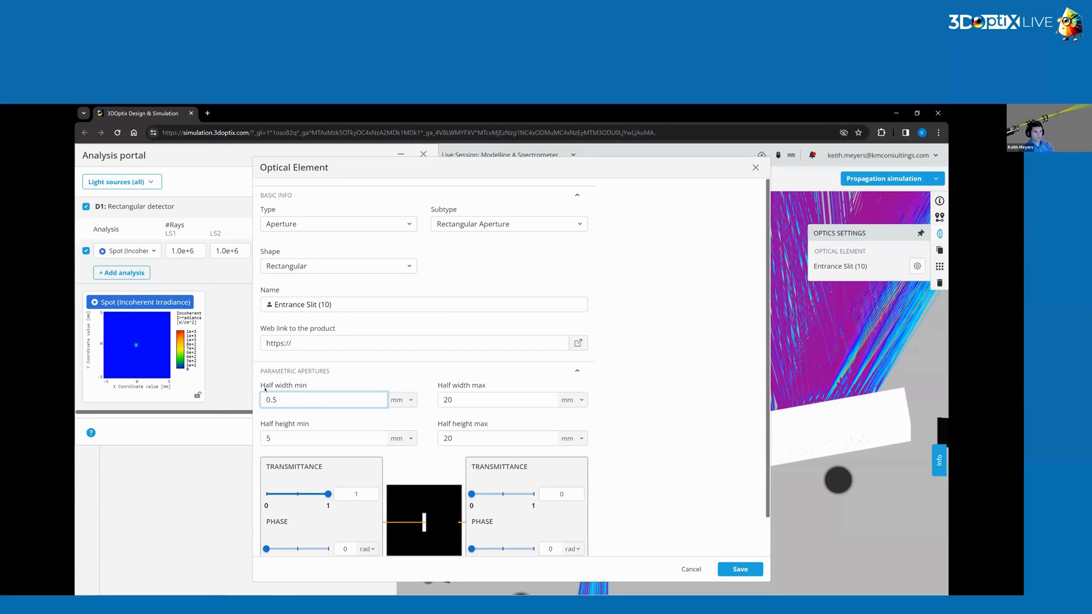
pyautogui.press('Return')
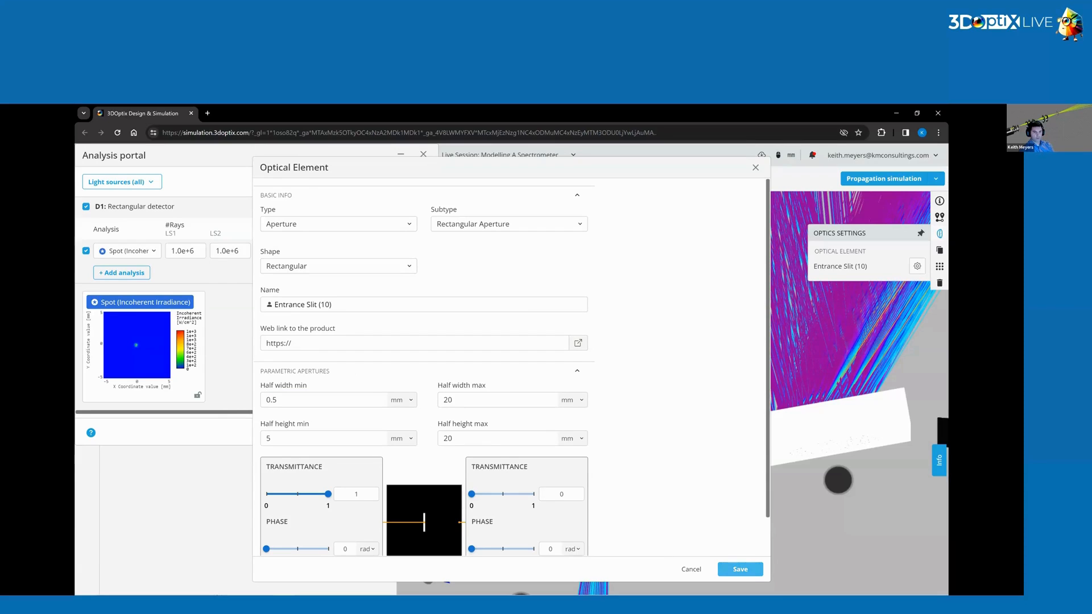
pyautogui.click(739, 569)
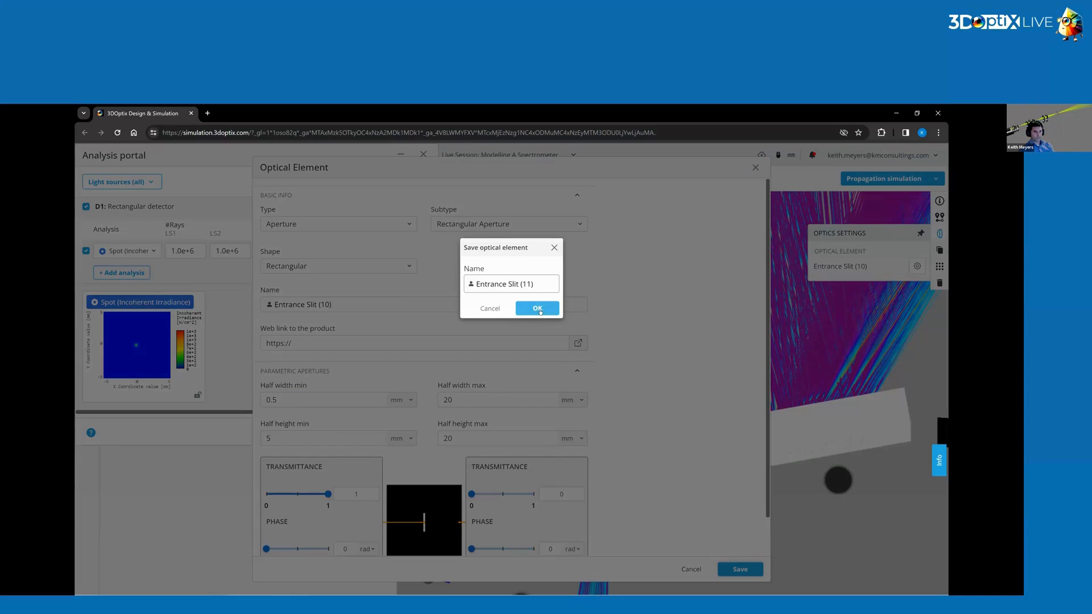
pyautogui.click(536, 307)
# Rerun the detector analysis and open the spot irradiance result.
pyautogui.click(375, 433)
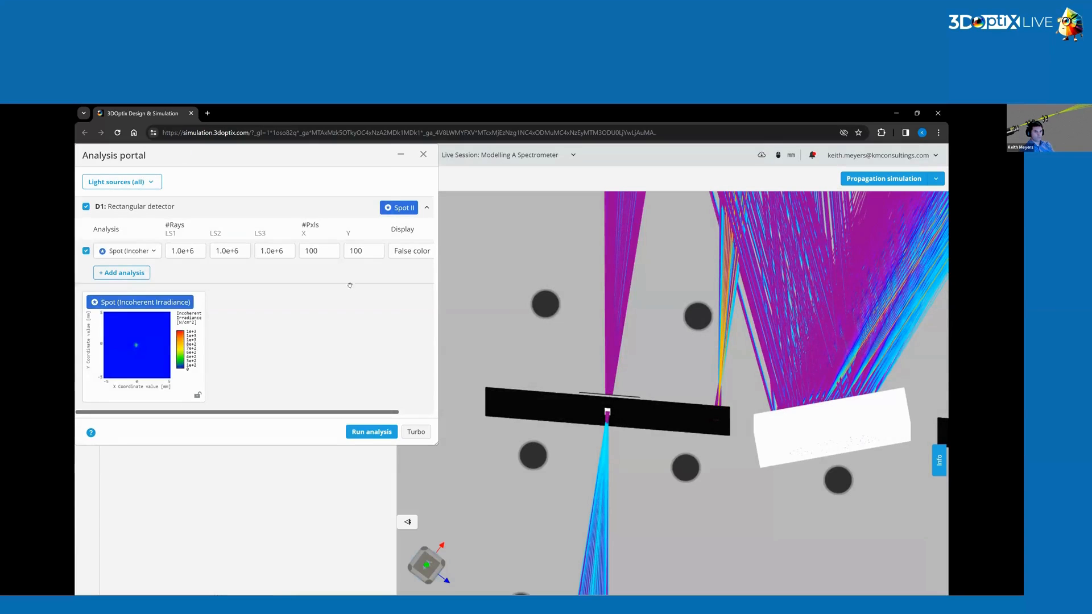
pyautogui.click(202, 352)
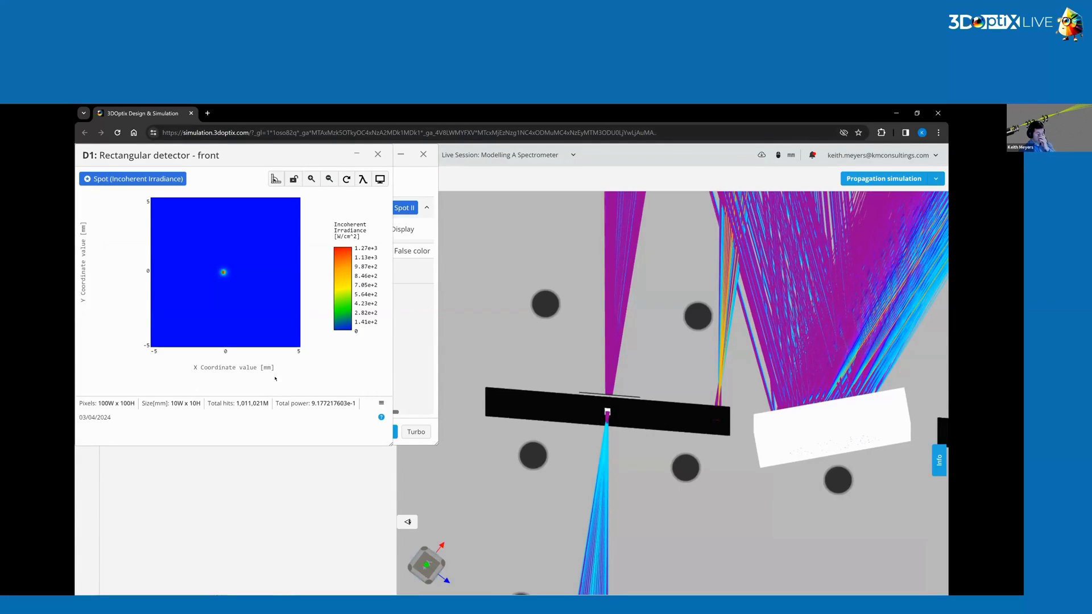
pyautogui.click(377, 154)
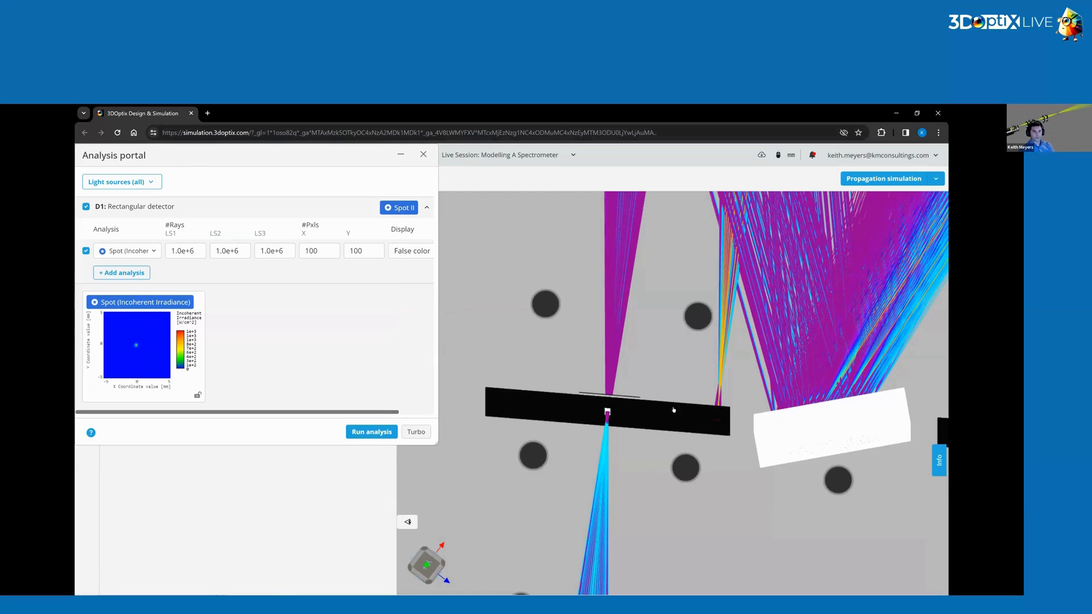
# Set the entrance slit's half width min to 0.3 mm and save the element.
pyautogui.click(706, 419)
pyautogui.click(939, 234)
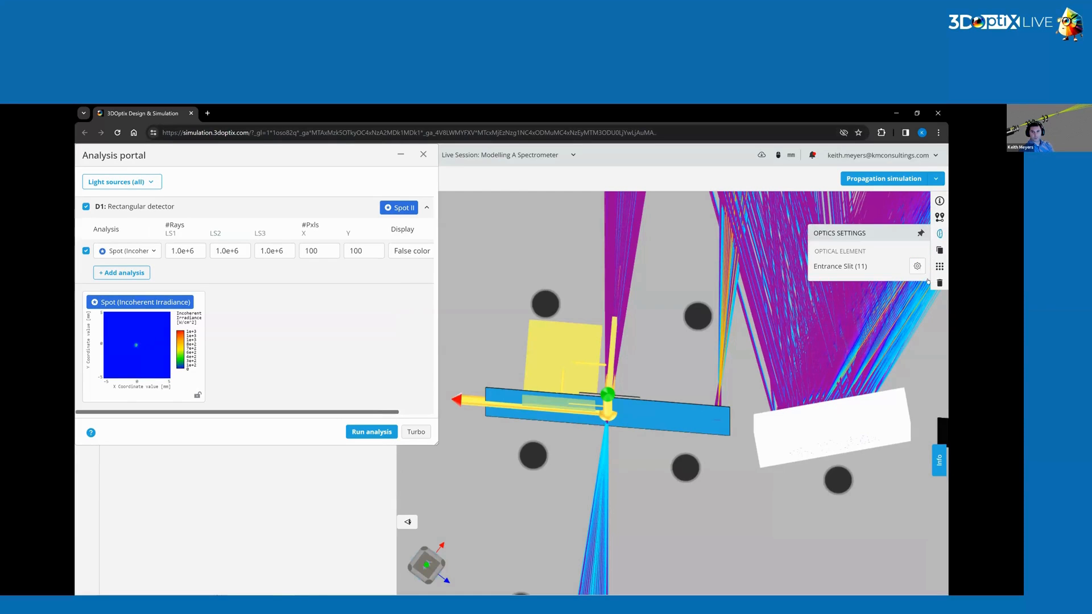
pyautogui.click(917, 267)
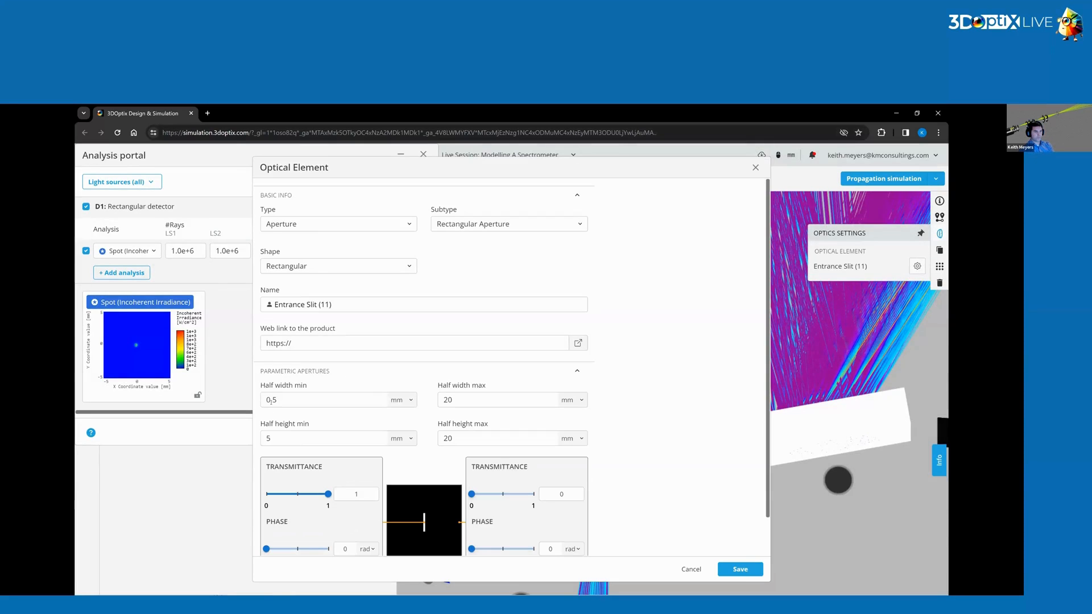
pyautogui.click(272, 400)
pyautogui.write('3')
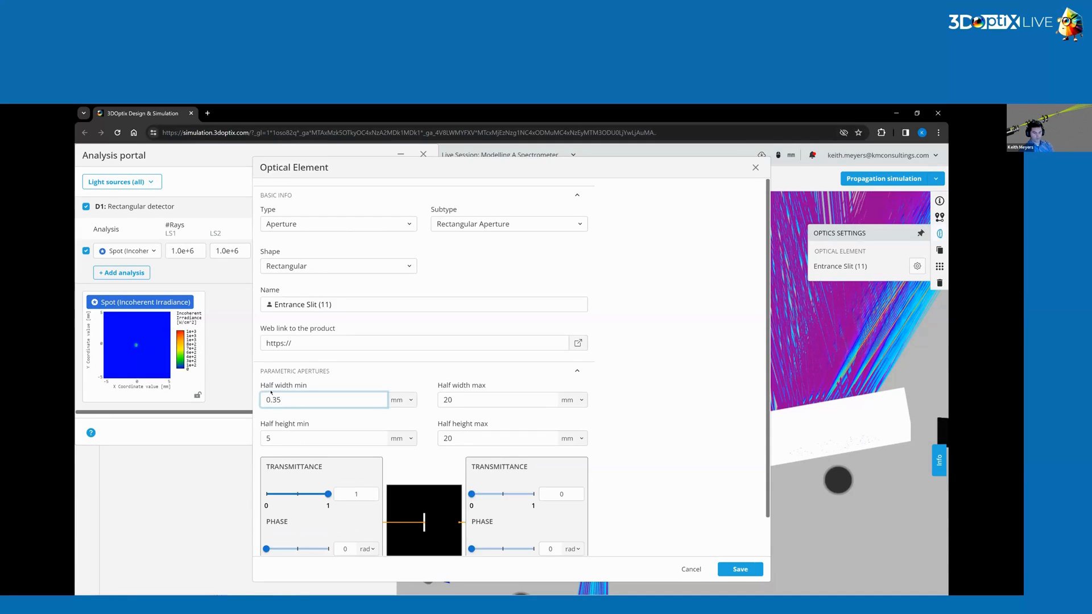
pyautogui.click(722, 474)
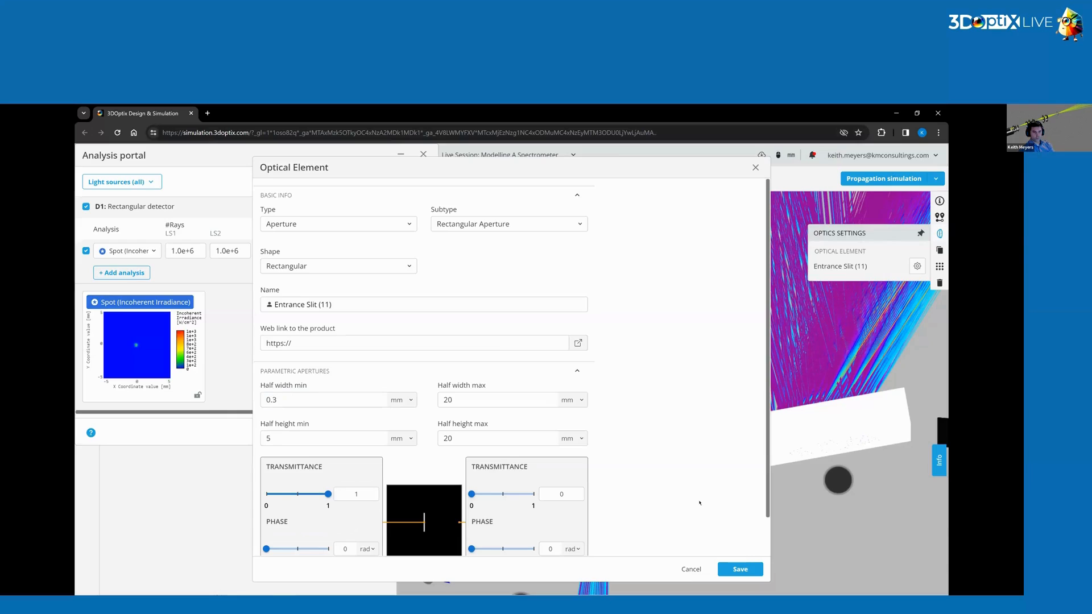
pyautogui.click(739, 569)
pyautogui.click(536, 308)
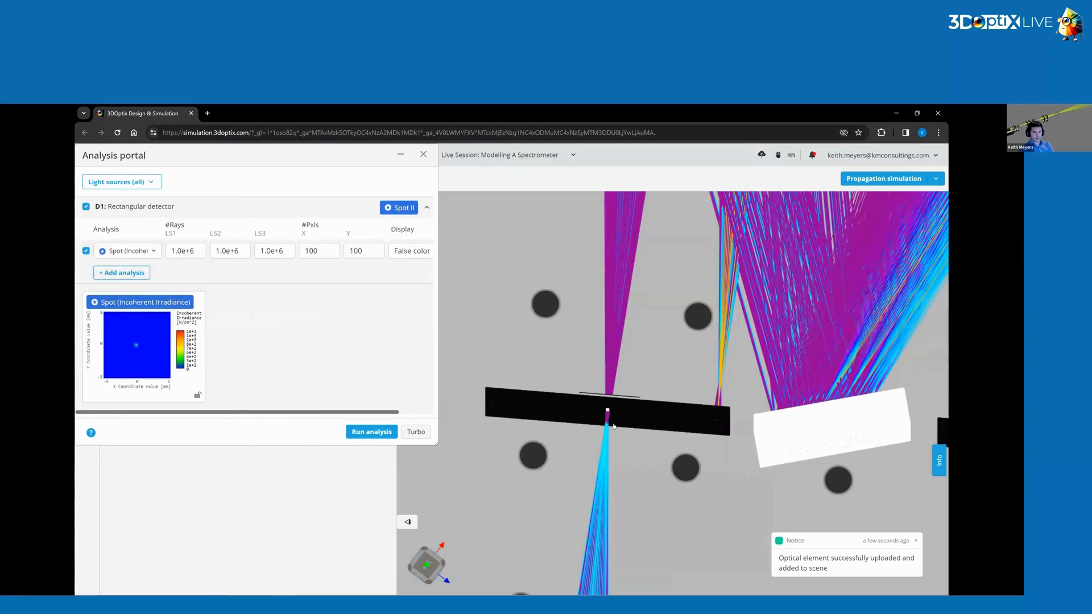
# Reopen the detector's spot irradiance result to inspect the spot at the entrance slit.
pyautogui.moveTo(622, 452); pyautogui.dragTo(621, 529)
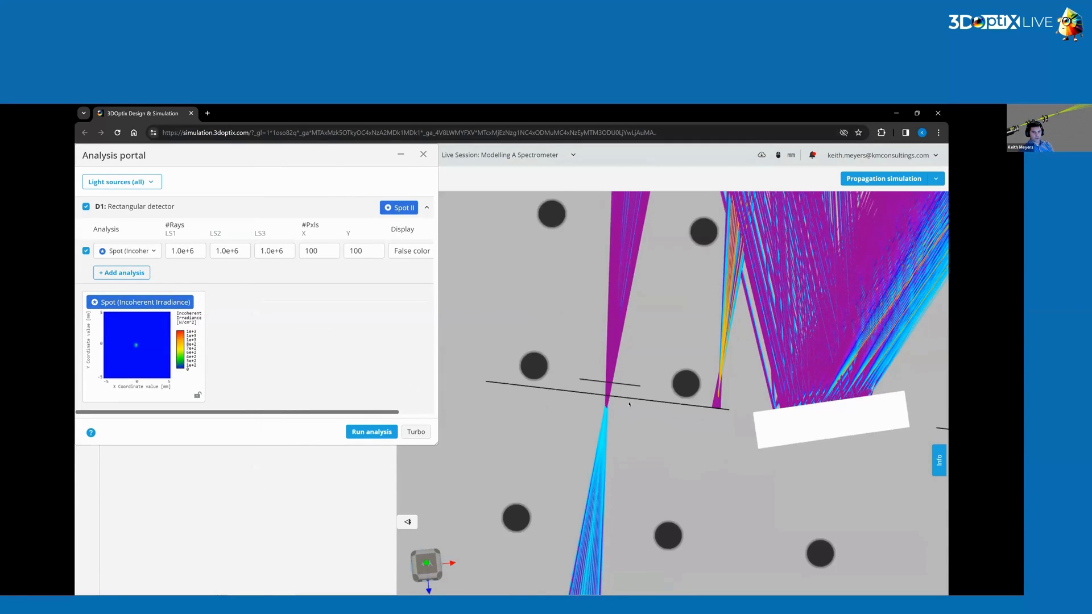
pyautogui.moveTo(628, 427); pyautogui.dragTo(628, 394)
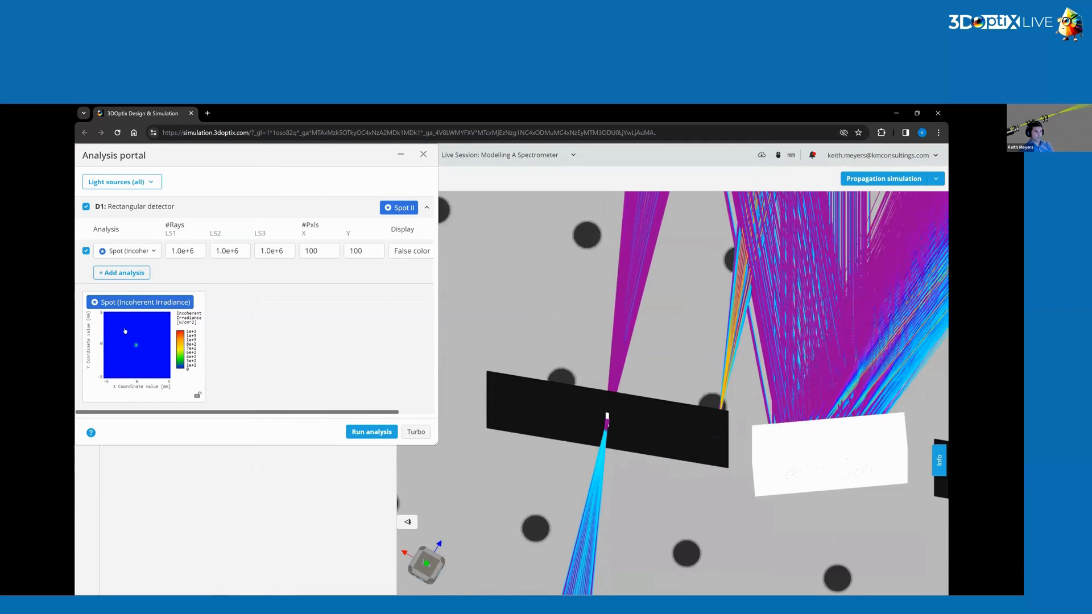
pyautogui.click(160, 348)
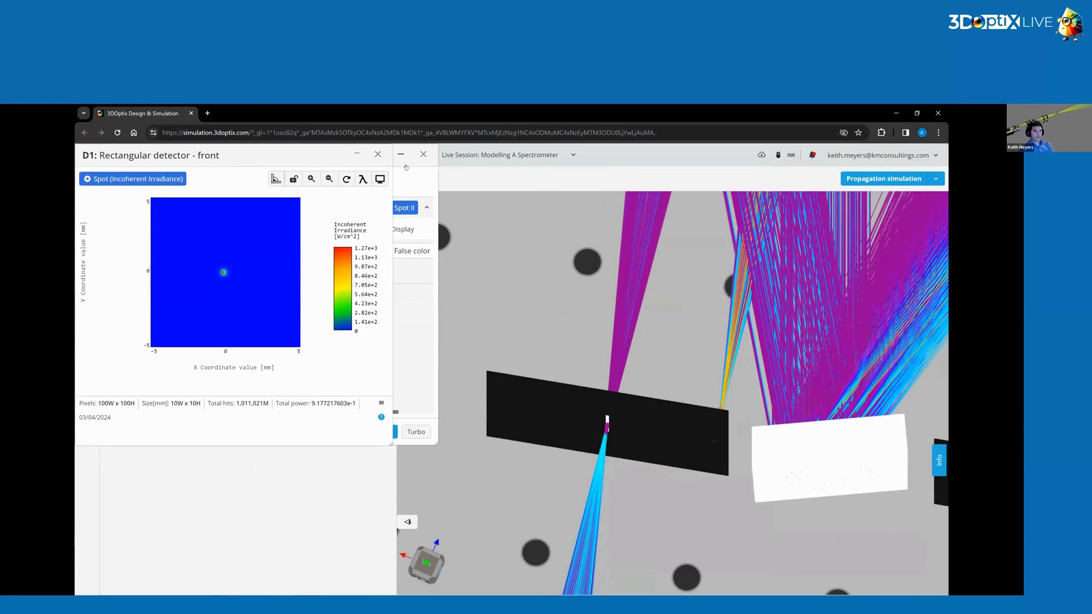
pyautogui.moveTo(289, 161); pyautogui.dragTo(251, 177)
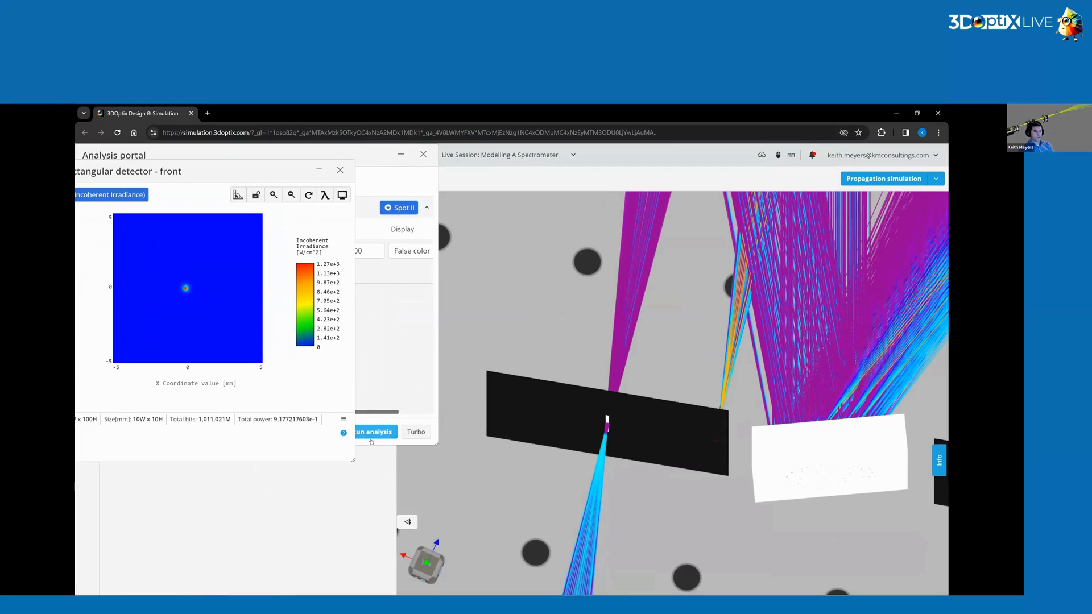
# Rerun the detector analysis with the narrower entrance slit.
pyautogui.moveTo(367, 158); pyautogui.dragTo(406, 157)
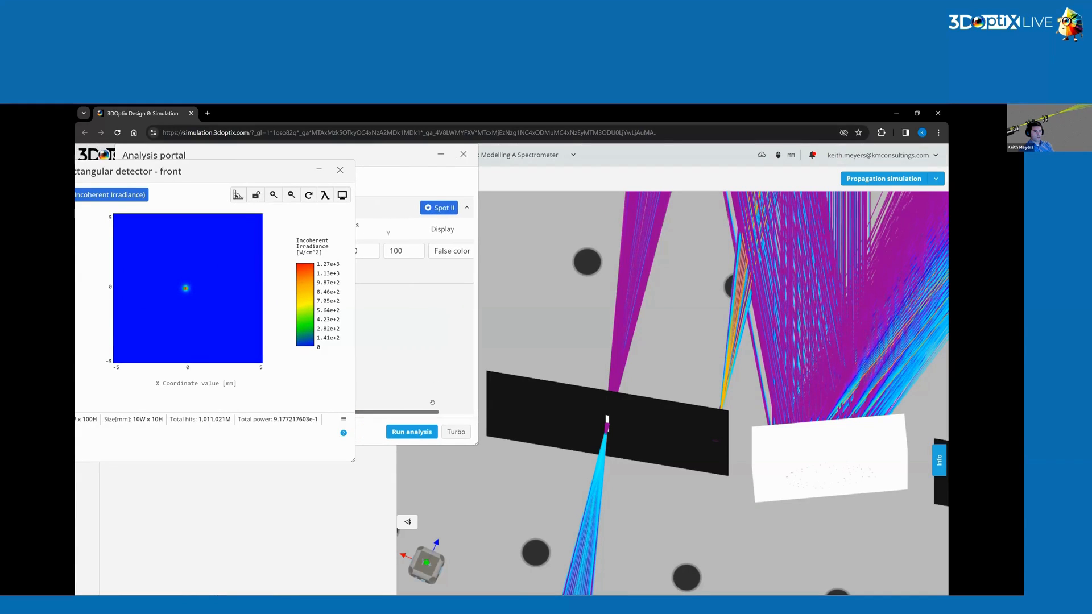
pyautogui.click(412, 432)
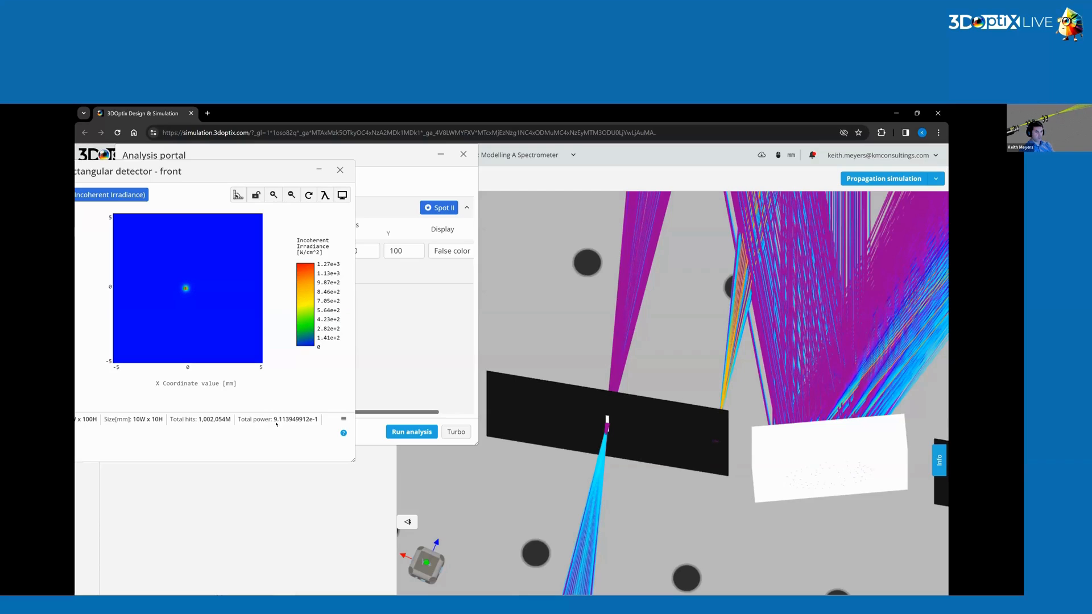
# Close the spot irradiance result and the analysis portal.
pyautogui.scroll(3, 607, 432)
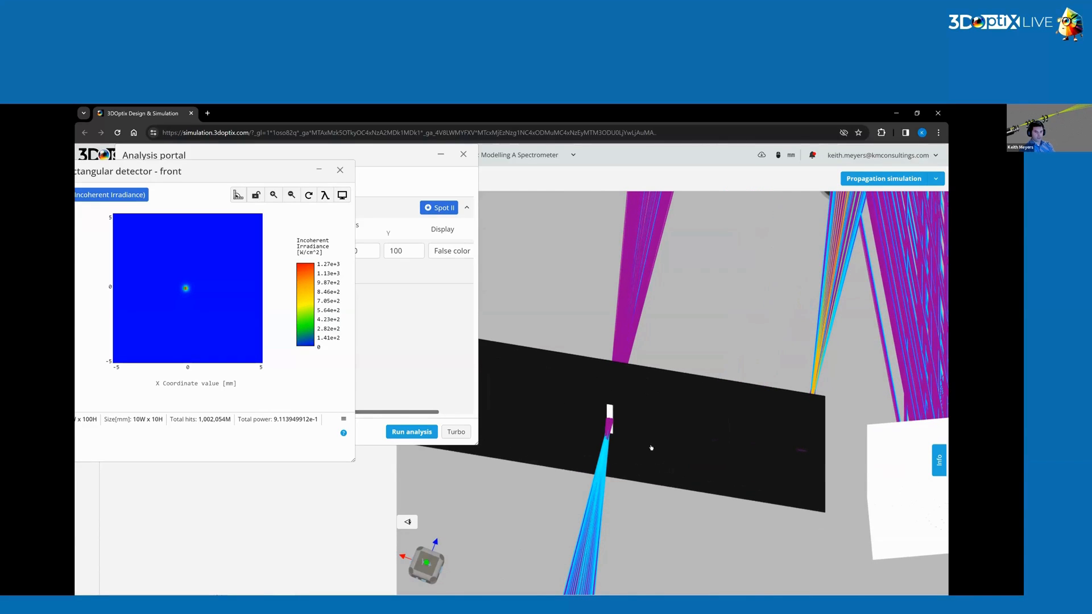
pyautogui.moveTo(651, 448); pyautogui.dragTo(648, 477)
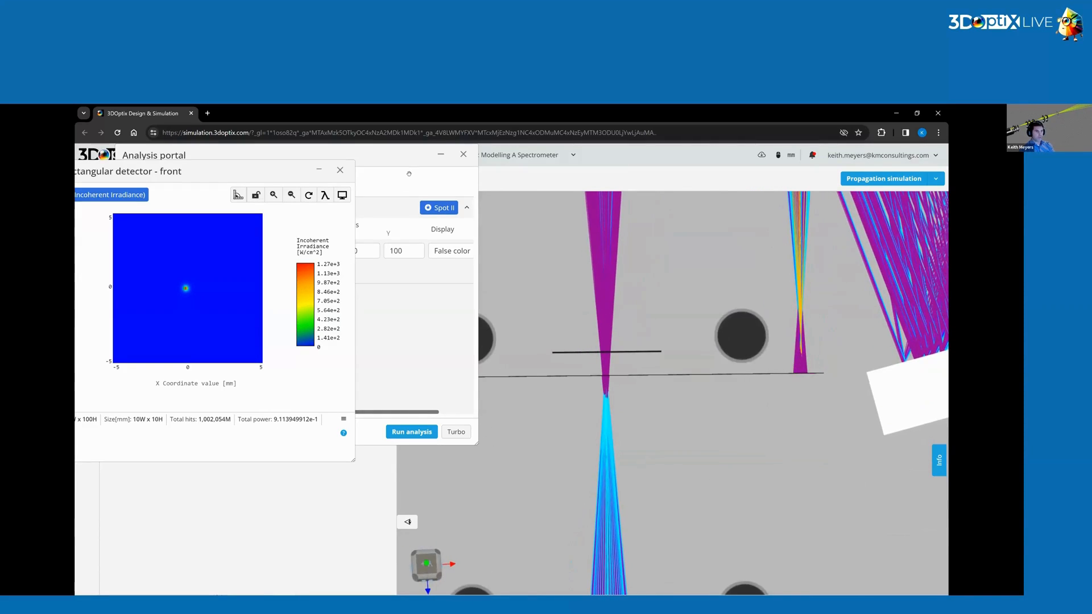
pyautogui.click(340, 170)
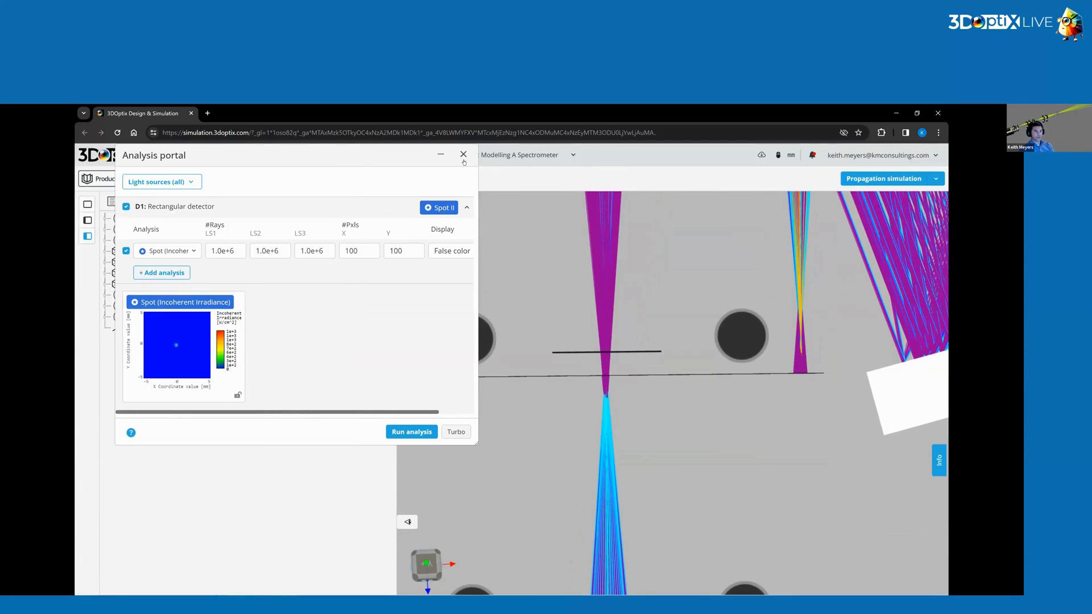
pyautogui.click(464, 154)
# Orbit and zoom around the spectrometer to examine the ray paths between grating, mirrors and exit slit.
pyautogui.scroll(-5, 665, 388)
pyautogui.scroll(3, 665, 388)
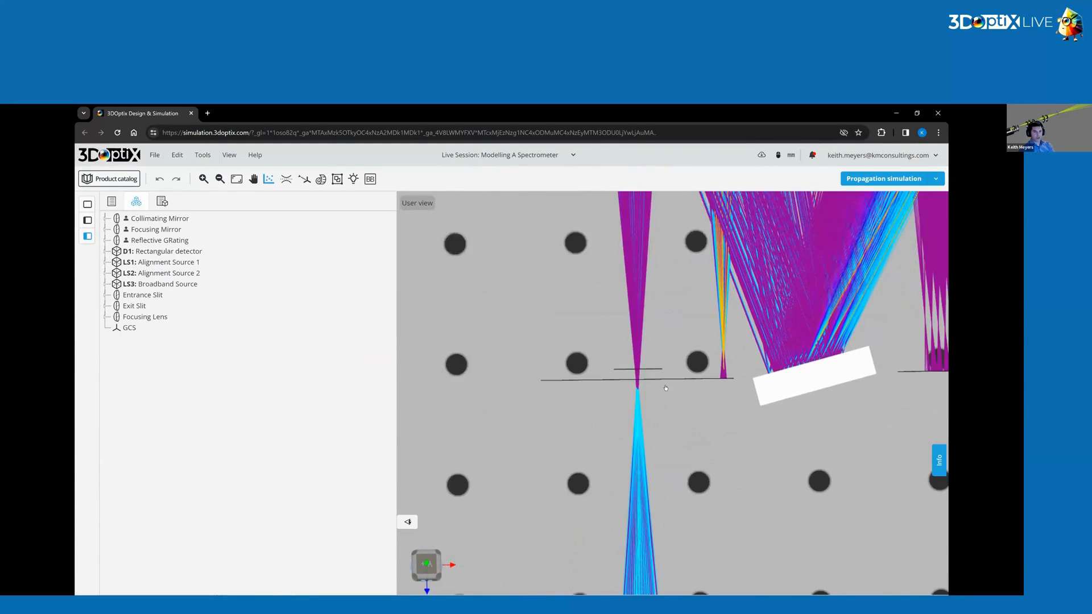
pyautogui.moveTo(665, 388); pyautogui.dragTo(537, 416)
pyautogui.moveTo(518, 457); pyautogui.dragTo(799, 361)
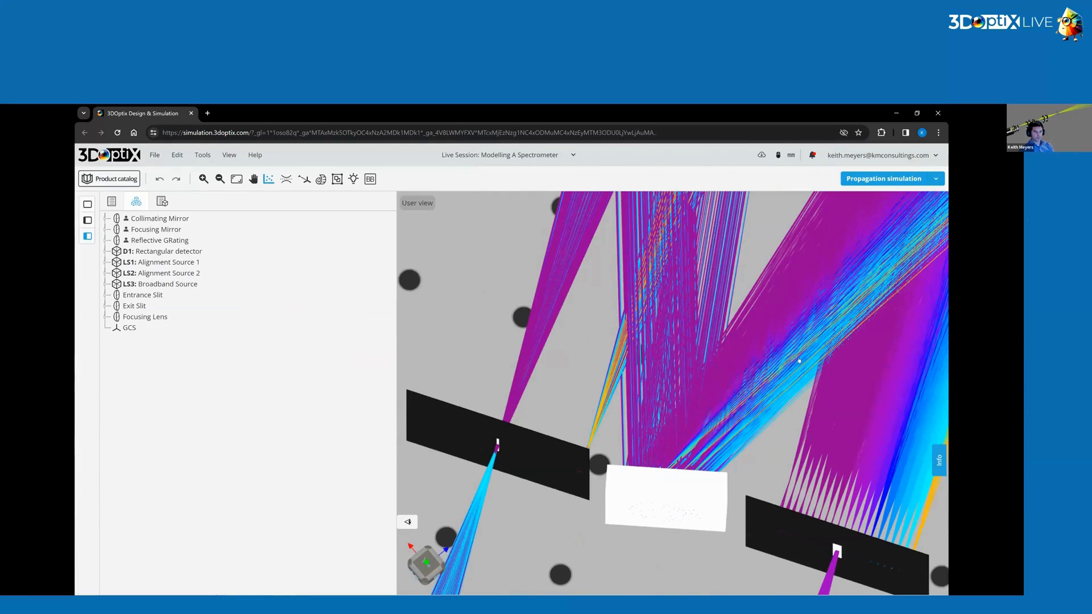
pyautogui.moveTo(808, 413); pyautogui.dragTo(657, 406)
pyautogui.moveTo(655, 393); pyautogui.dragTo(477, 405, button='right')
pyautogui.scroll(-3, 631, 488)
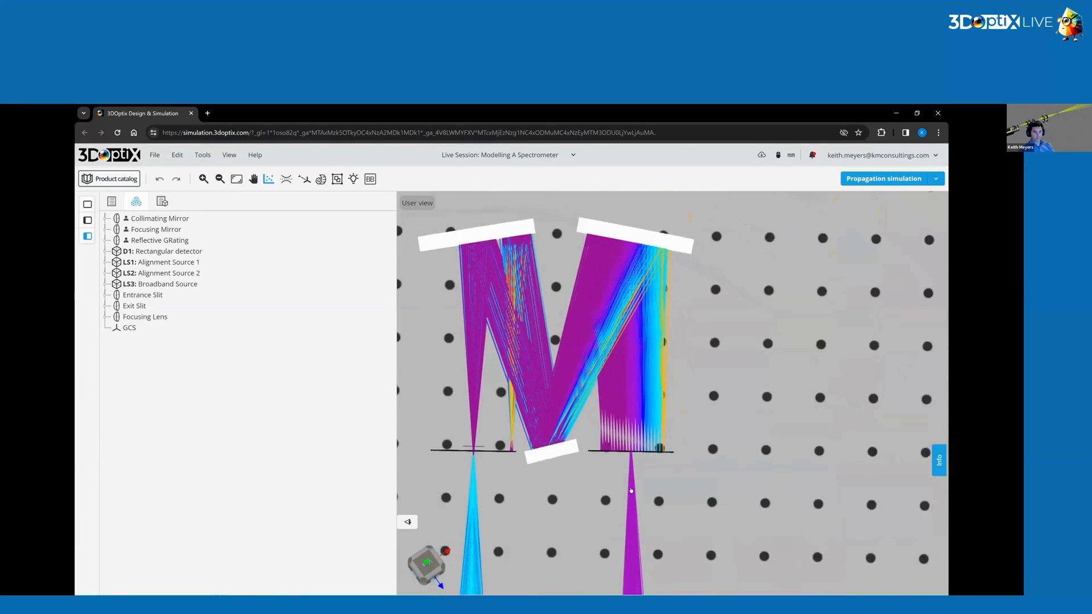
pyautogui.scroll(3, 631, 488)
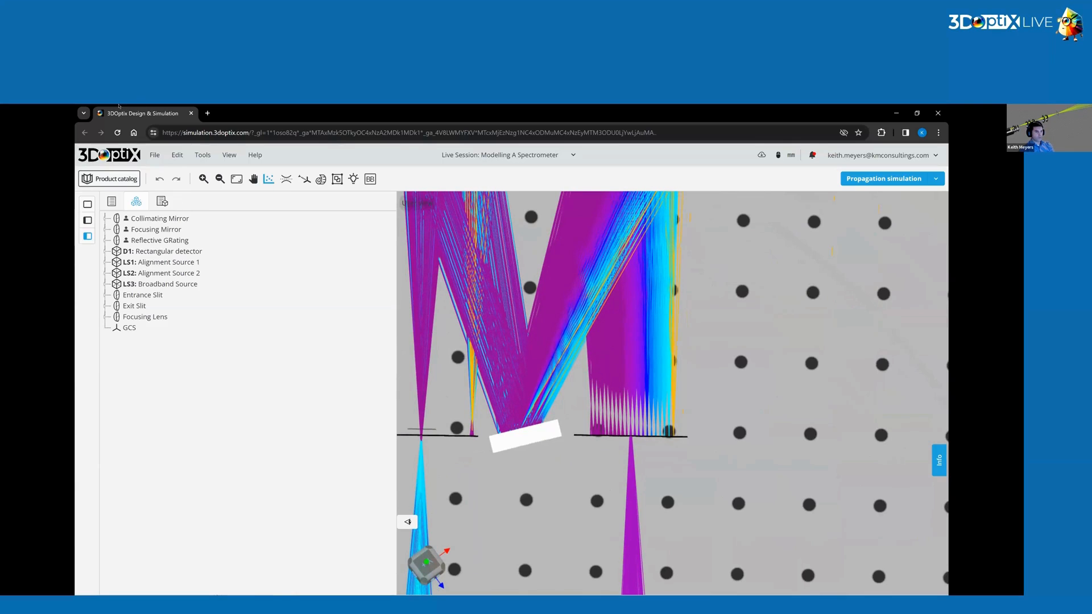
pyautogui.moveTo(457, 467); pyautogui.dragTo(440, 332)
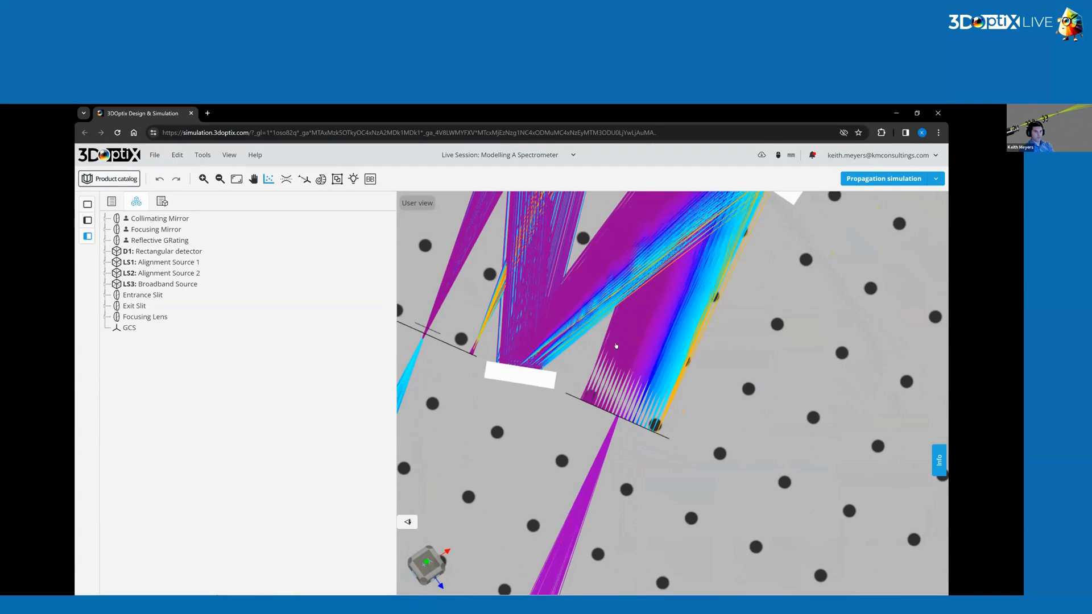
pyautogui.moveTo(615, 346); pyautogui.dragTo(670, 449)
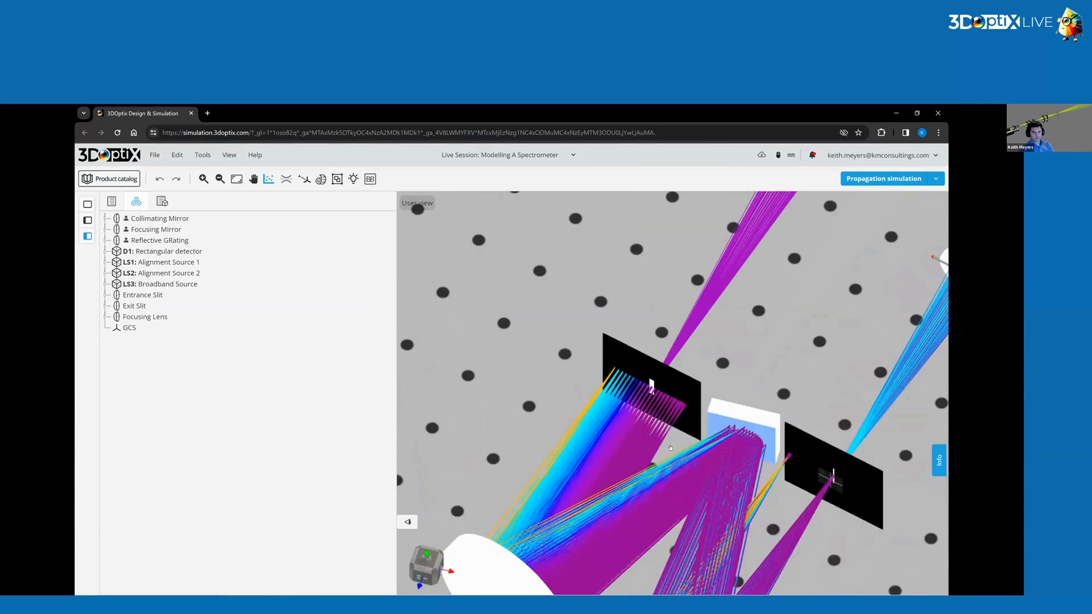
# Select the rectangular detector and rotate it 180° about its Y axis.
pyautogui.click(676, 447)
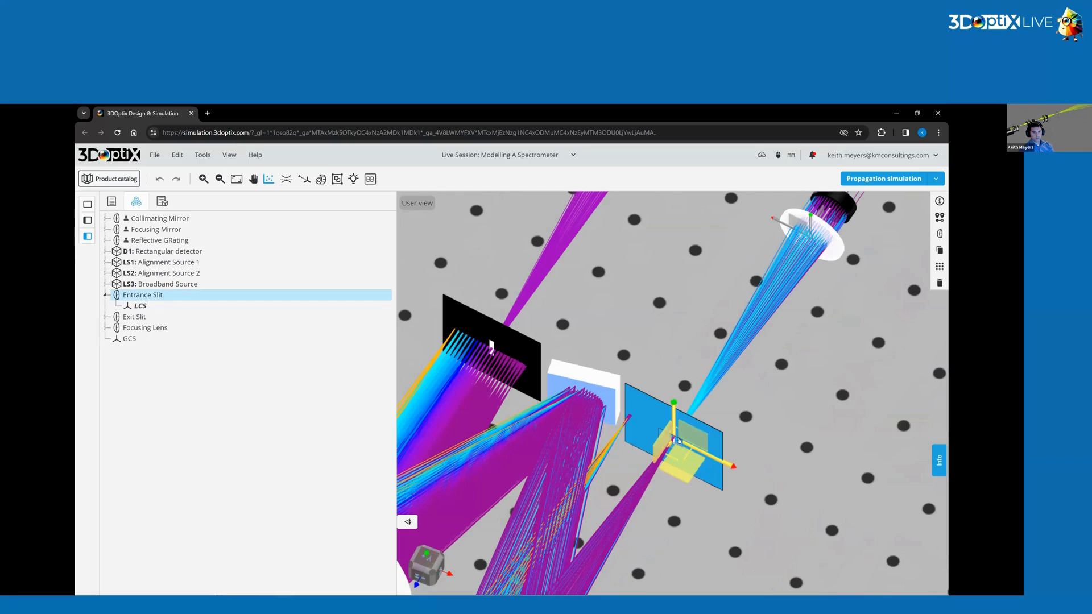
pyautogui.click(678, 441)
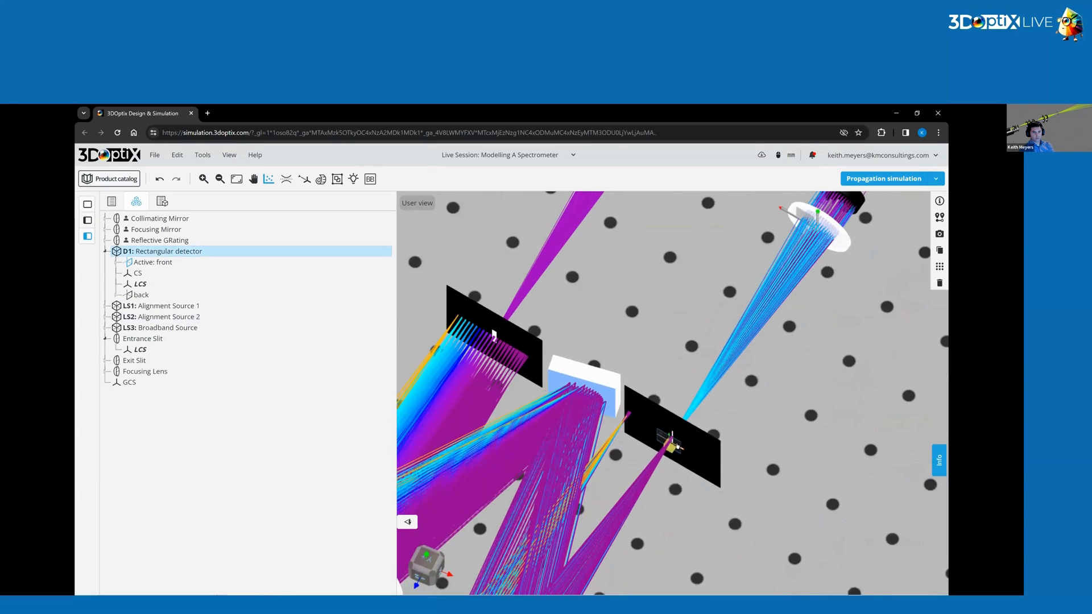
pyautogui.moveTo(677, 446); pyautogui.dragTo(520, 304)
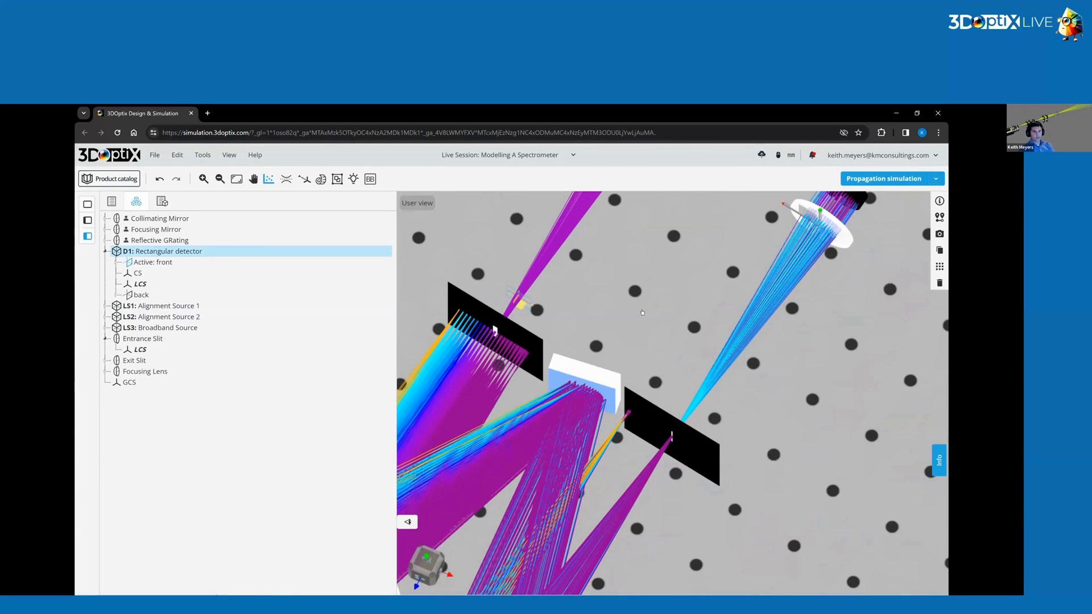
pyautogui.moveTo(642, 312); pyautogui.dragTo(511, 445)
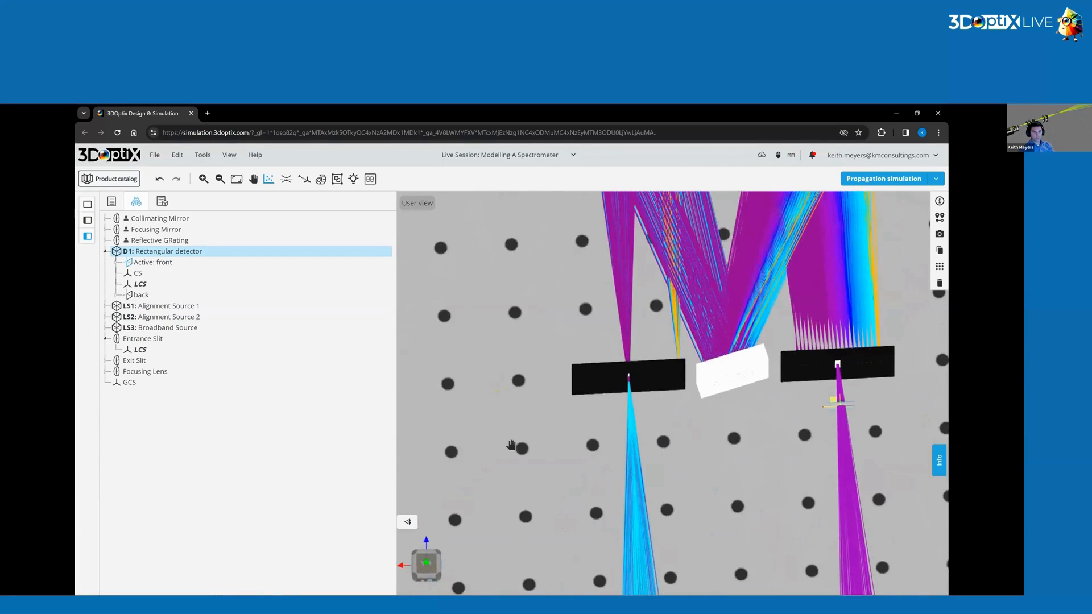
pyautogui.moveTo(511, 445); pyautogui.dragTo(493, 458, button='right')
pyautogui.scroll(6, 506, 458)
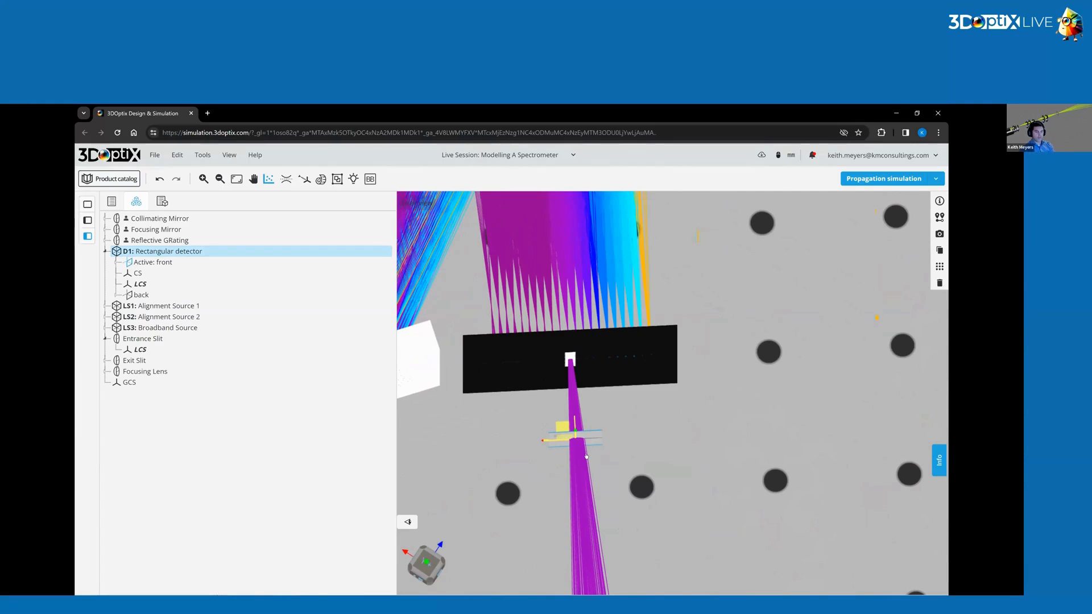
pyautogui.click(706, 468)
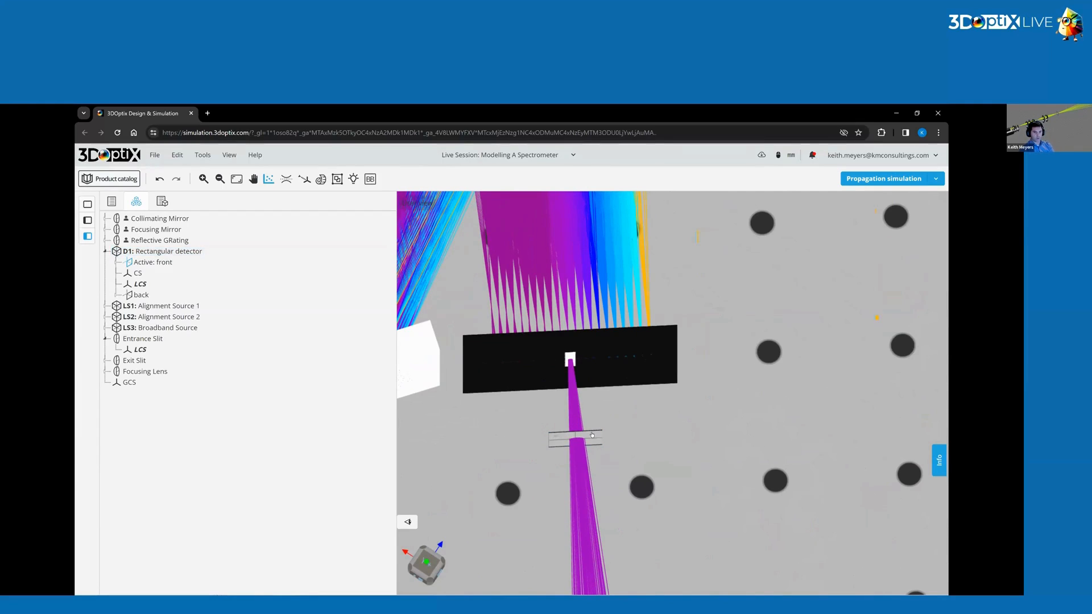
pyautogui.click(593, 434)
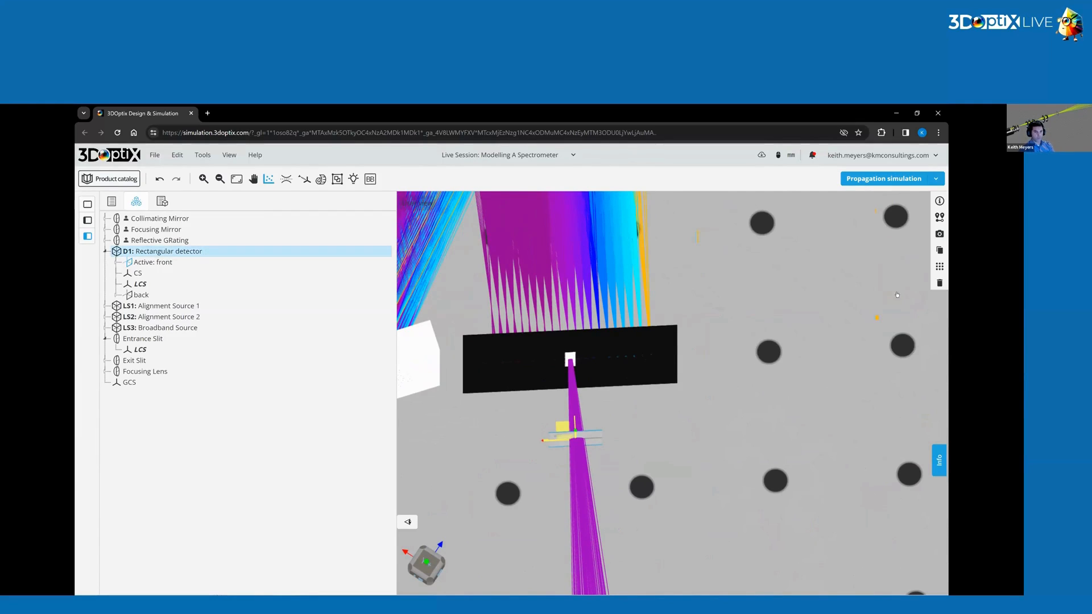
pyautogui.click(939, 216)
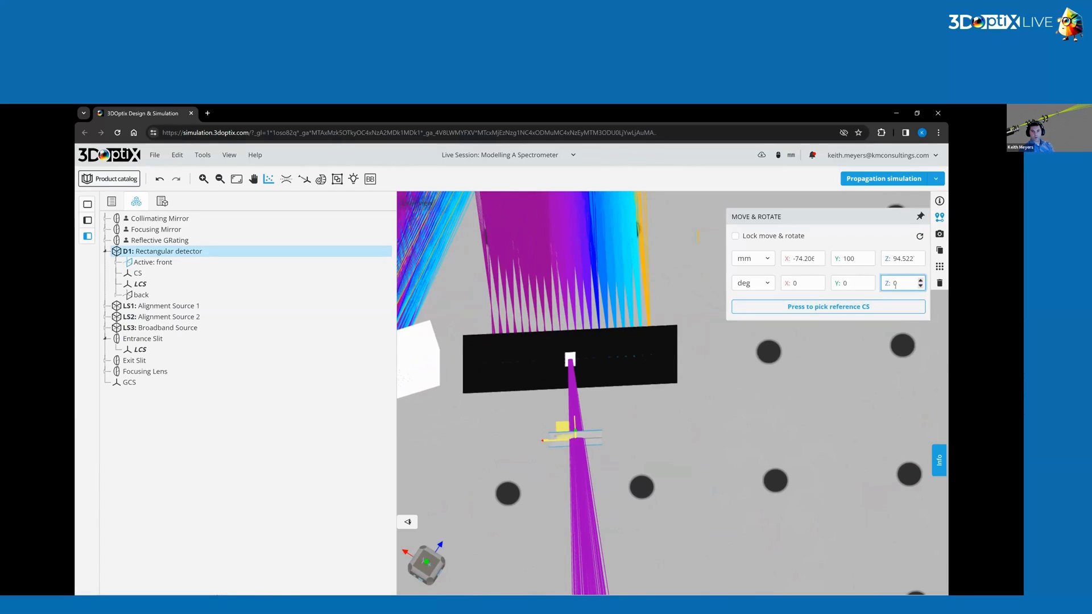
pyautogui.click(786, 290)
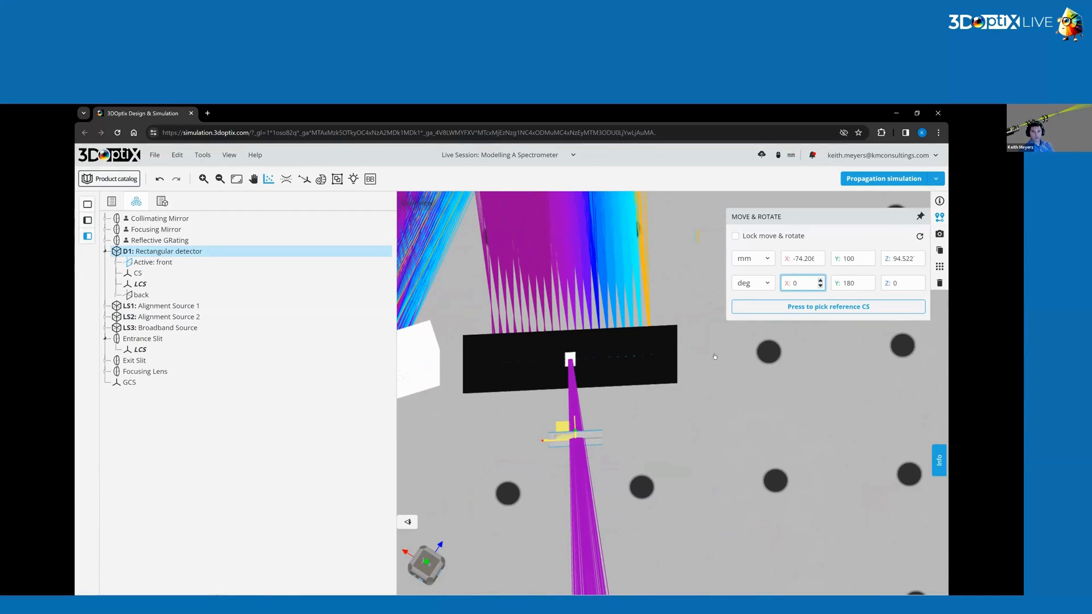
pyautogui.press('Tab')
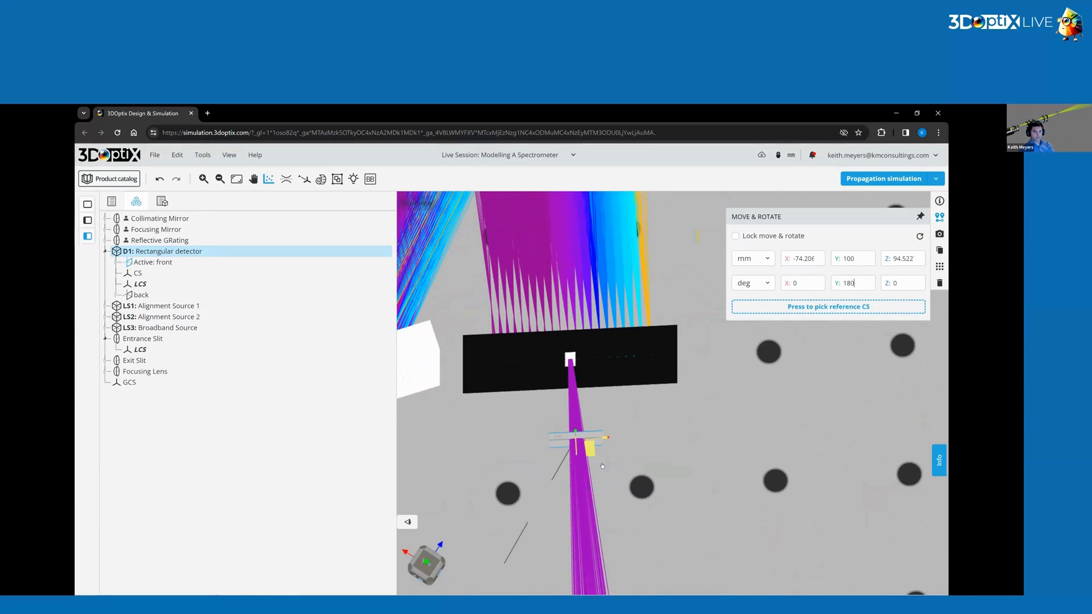
# Reference the detector to the Exit Slit coordinate system and set its position to X 0 and Z -2 mm.
pyautogui.moveTo(602, 465); pyautogui.dragTo(581, 480)
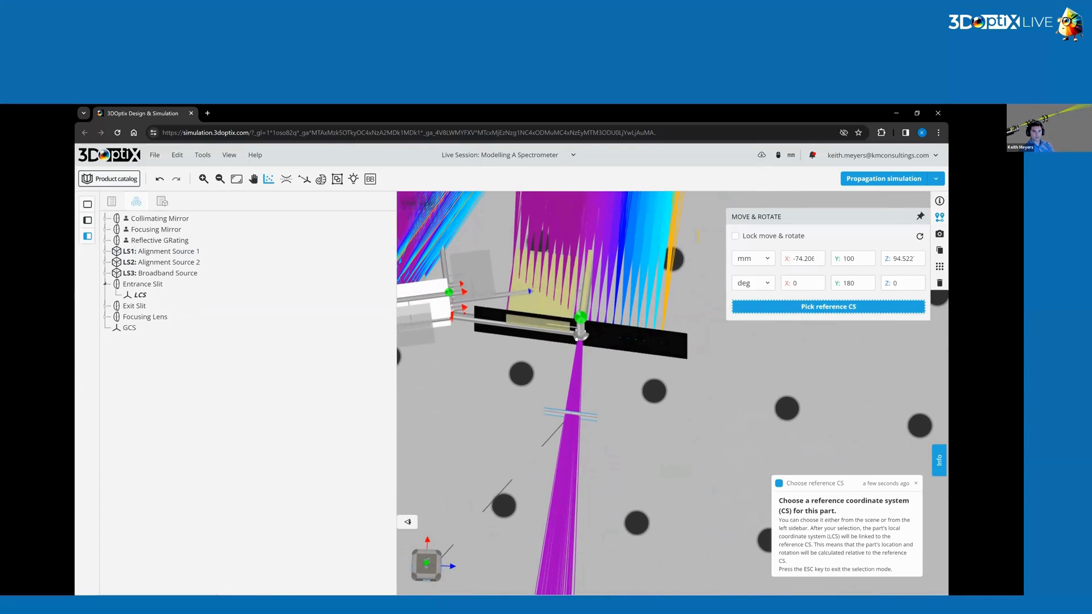
pyautogui.click(598, 394)
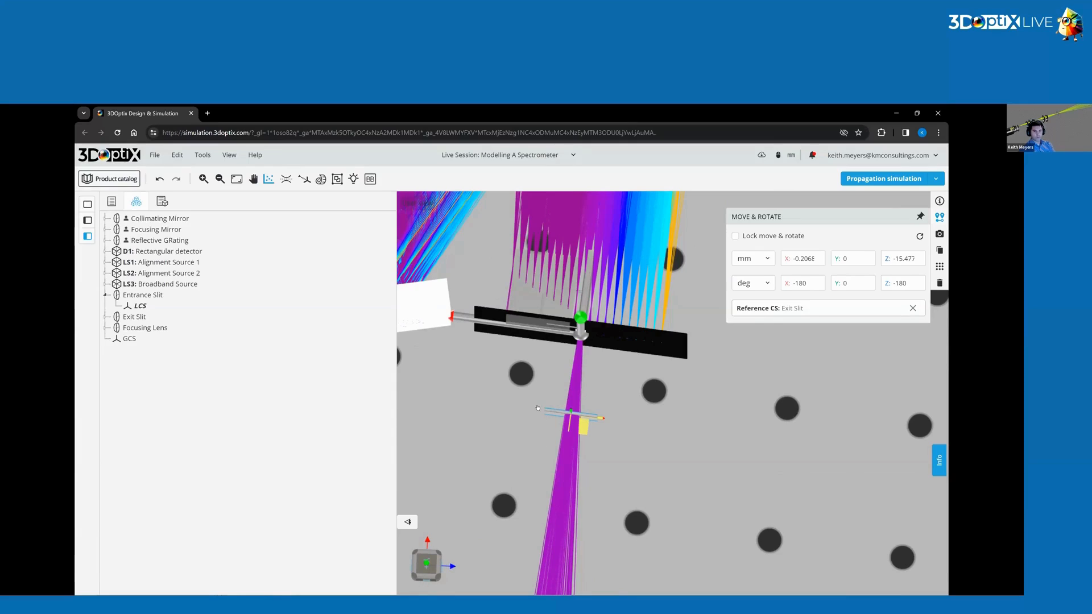
pyautogui.tripleClick(803, 258)
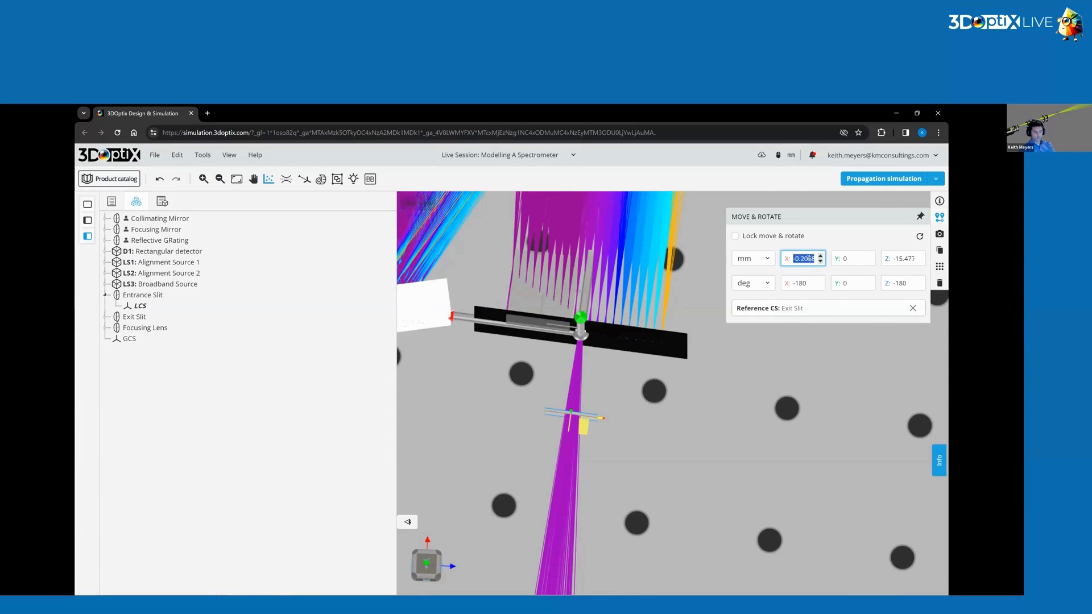
pyautogui.write('0')
pyautogui.tripleClick(909, 258)
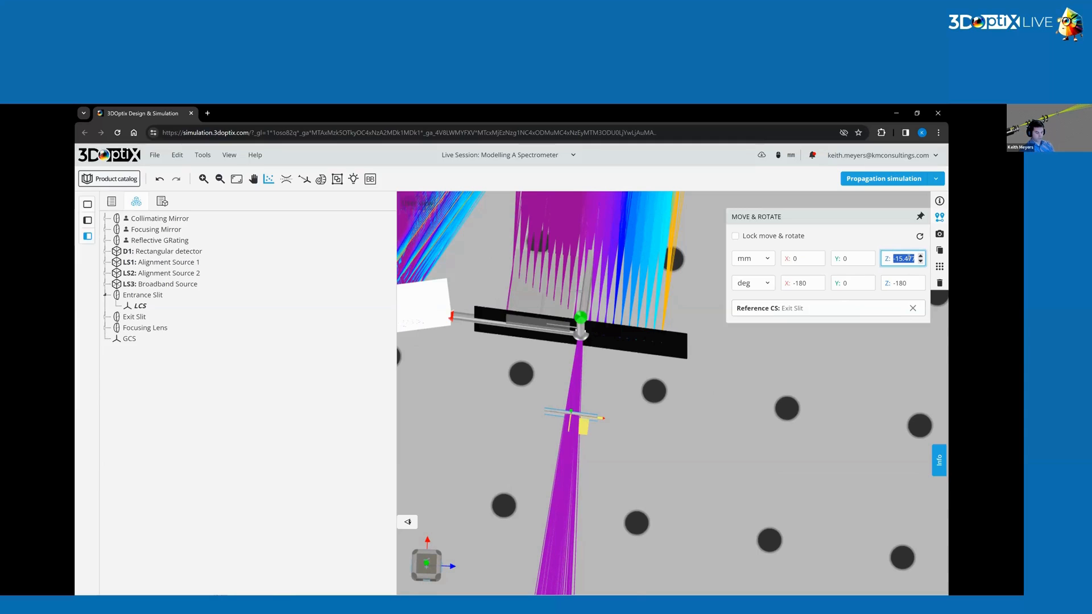
pyautogui.write('-2')
pyautogui.press('Return')
# Set the exit slit's half width min to 5 mm and save the element.
pyautogui.click(625, 433)
pyautogui.moveTo(606, 397); pyautogui.dragTo(604, 429)
pyautogui.scroll(-5, 662, 415)
pyautogui.scroll(3, 605, 430)
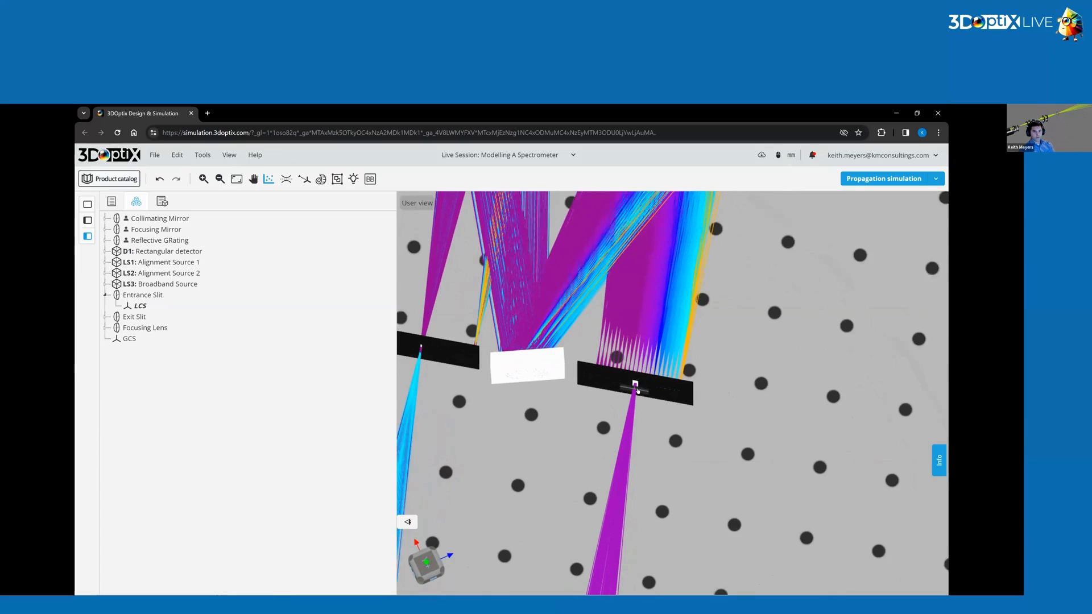
pyautogui.click(681, 391)
pyautogui.moveTo(940, 233)
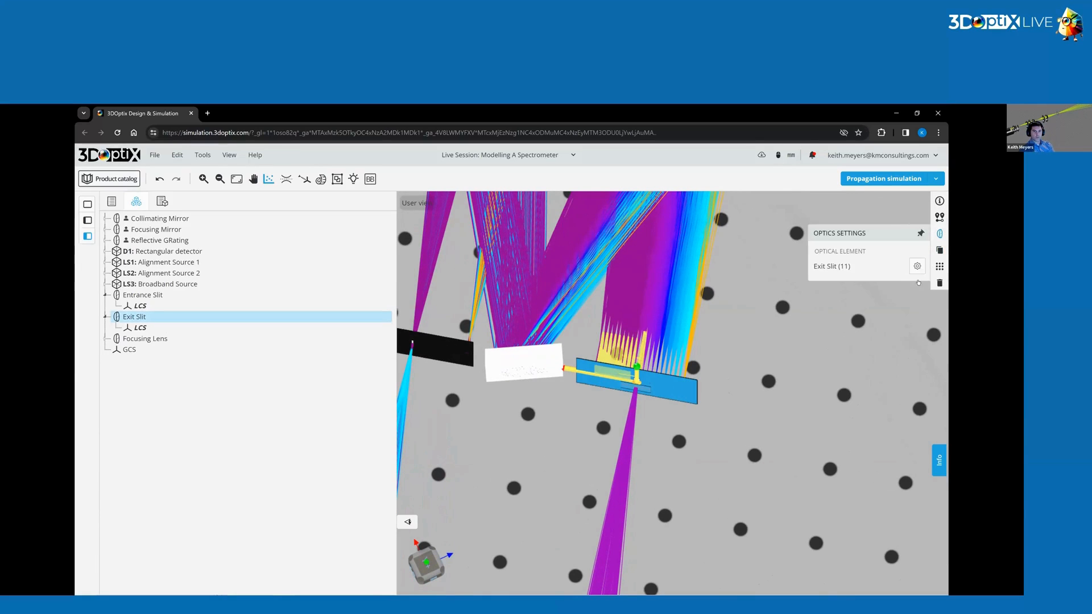
pyautogui.click(917, 266)
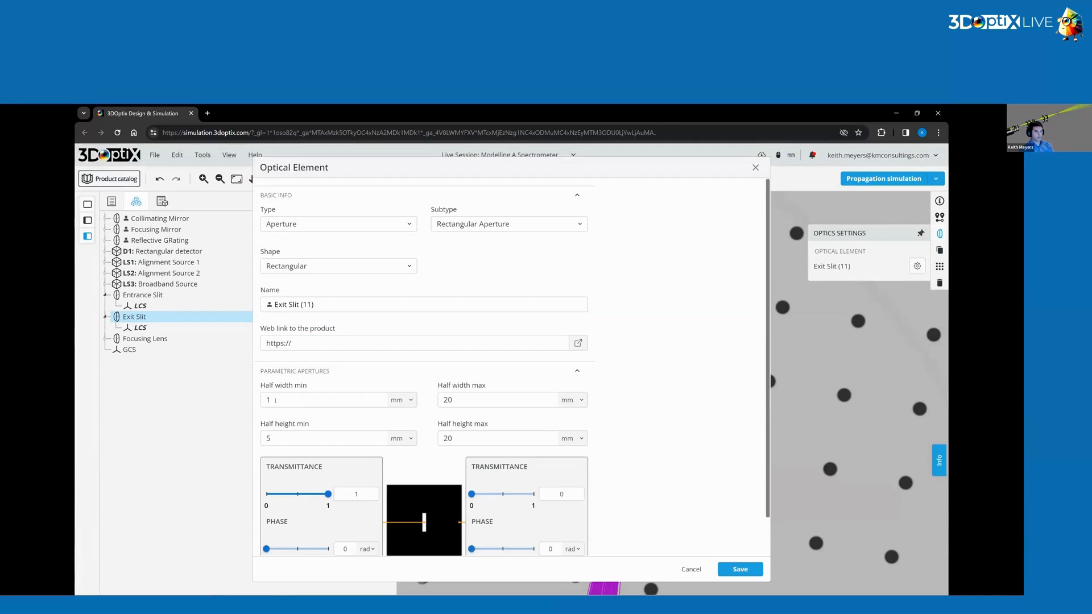
pyautogui.click(271, 395)
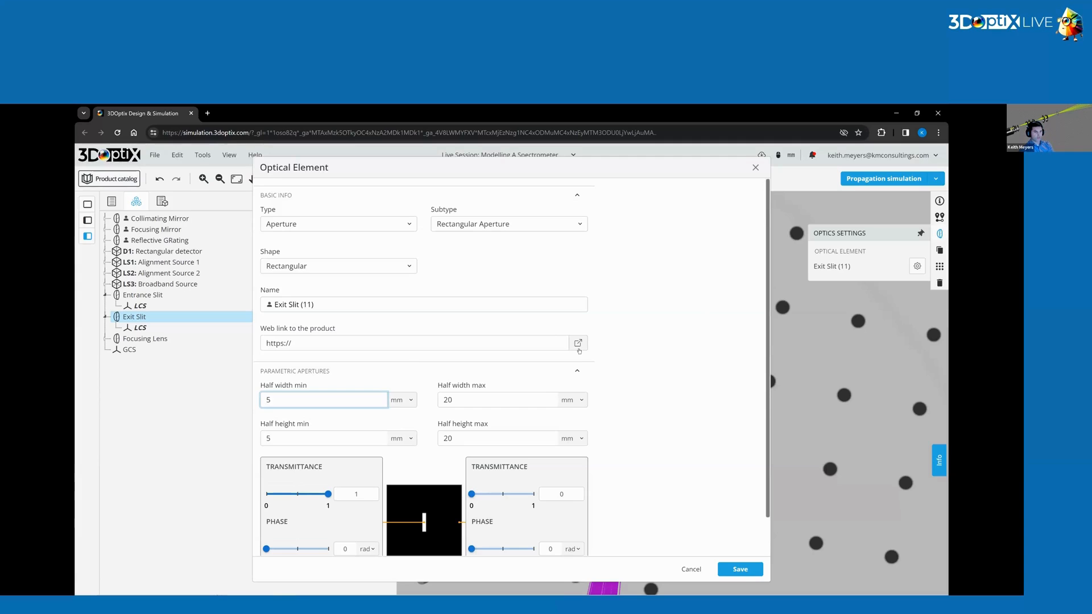
pyautogui.click(717, 506)
pyautogui.click(740, 569)
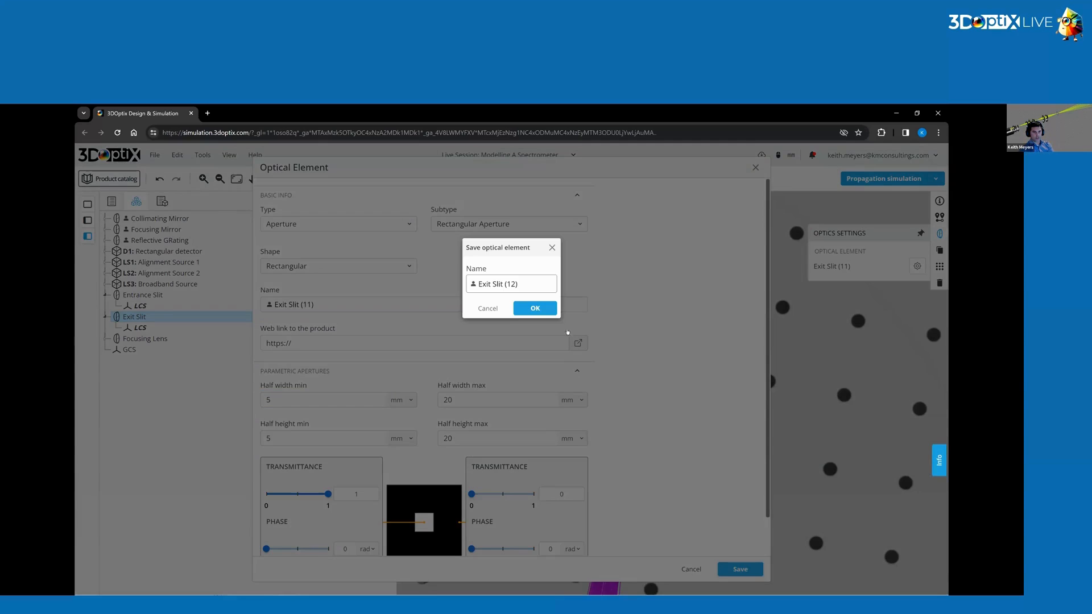
pyautogui.click(534, 311)
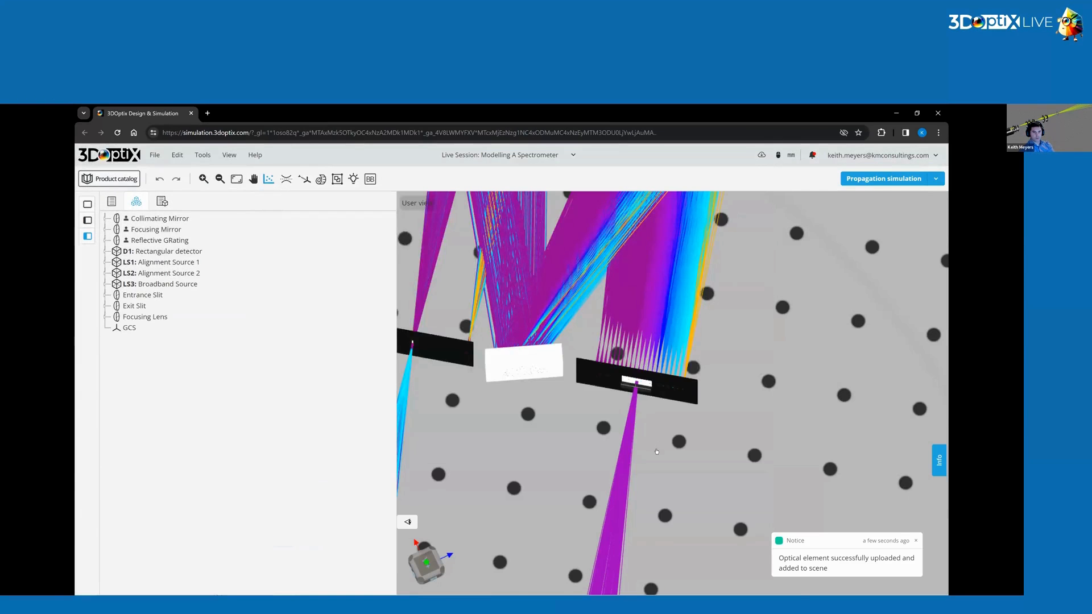
# Rerun the detector analysis and open the spot irradiance result at the exit slit.
pyautogui.moveTo(656, 452); pyautogui.dragTo(660, 474)
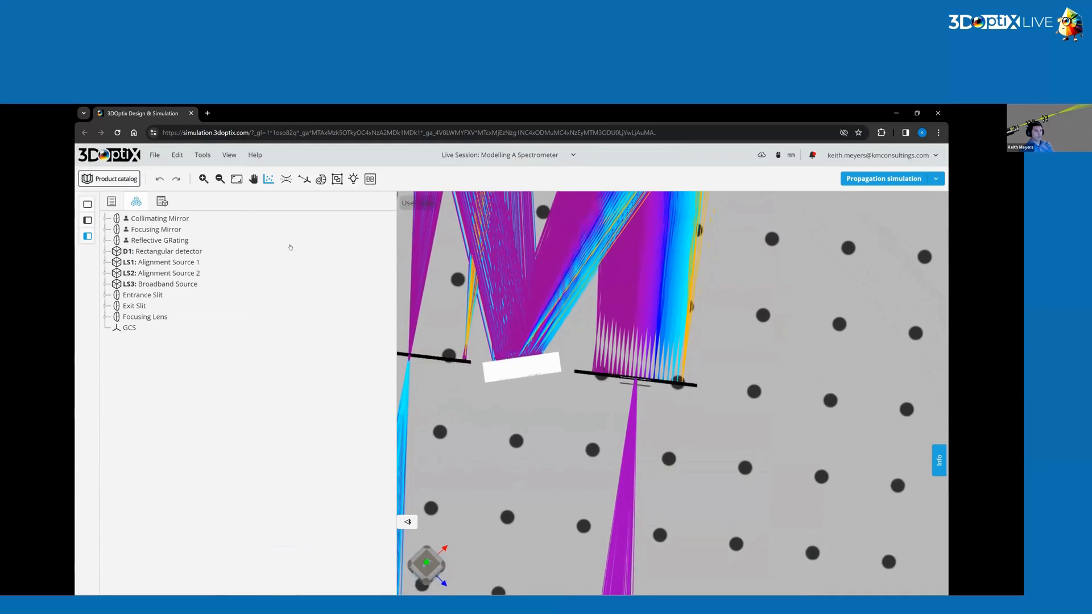
pyautogui.click(266, 180)
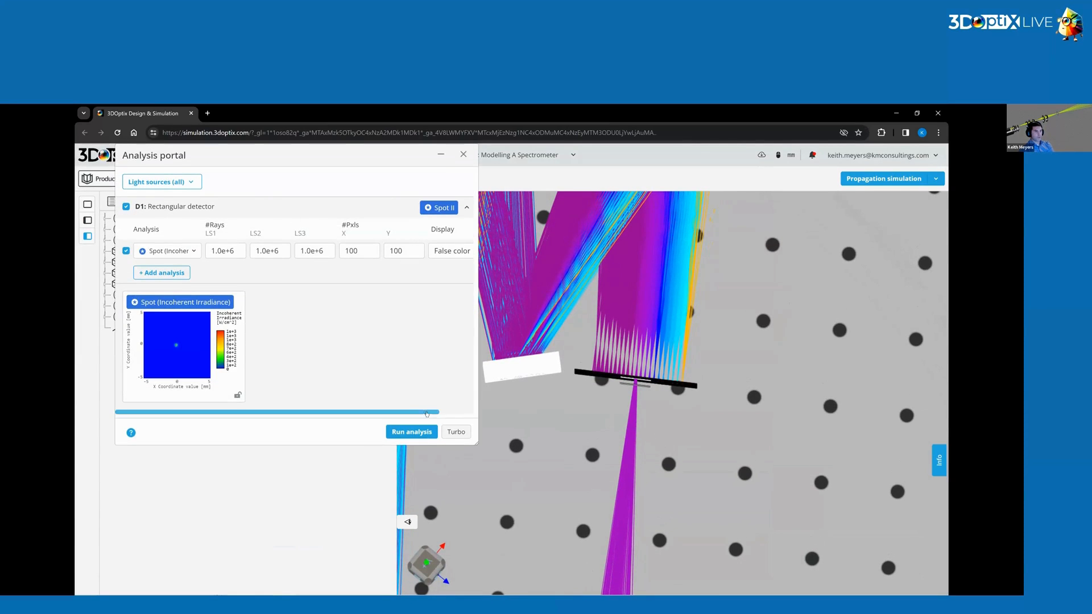
pyautogui.click(411, 432)
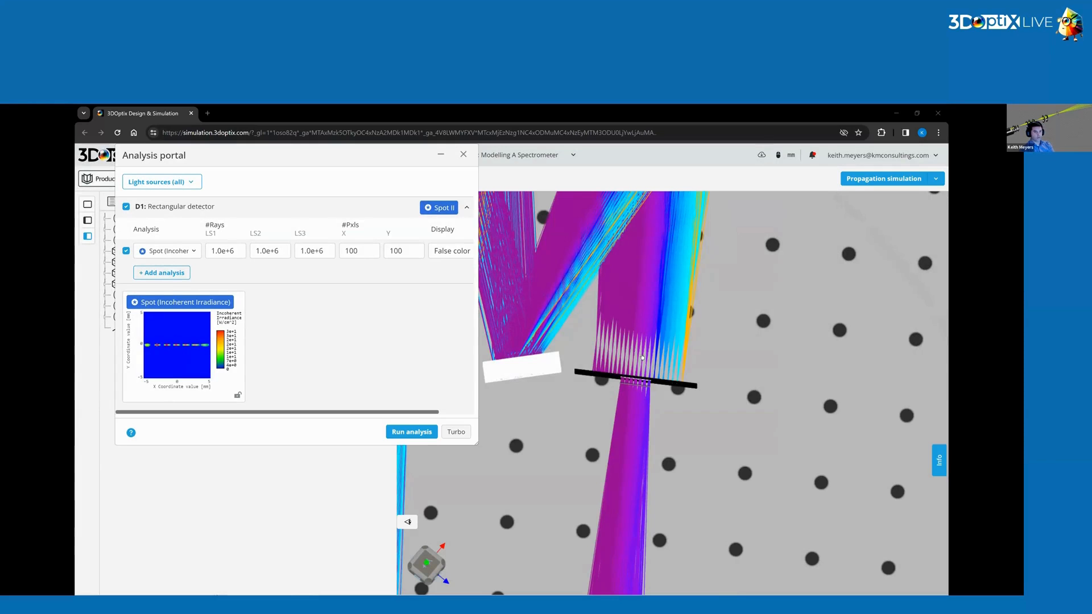
pyautogui.click(174, 341)
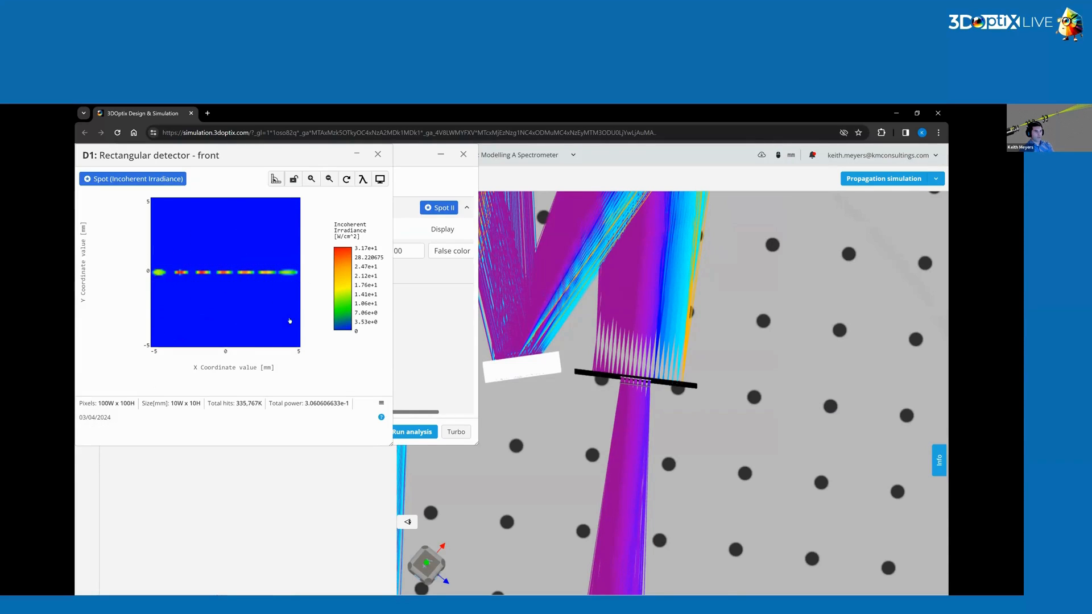
# Enlarge the detector irradiance plot and filter it to single wavelengths, showing 300 to 330 nm one at a time.
pyautogui.moveTo(389, 446); pyautogui.dragTo(552, 571)
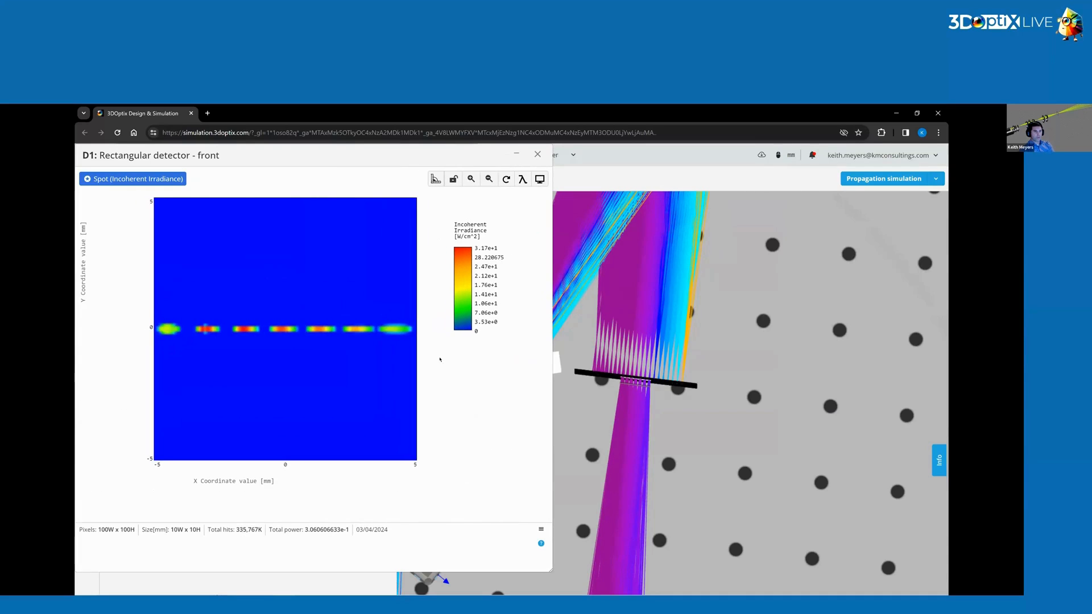
pyautogui.click(523, 180)
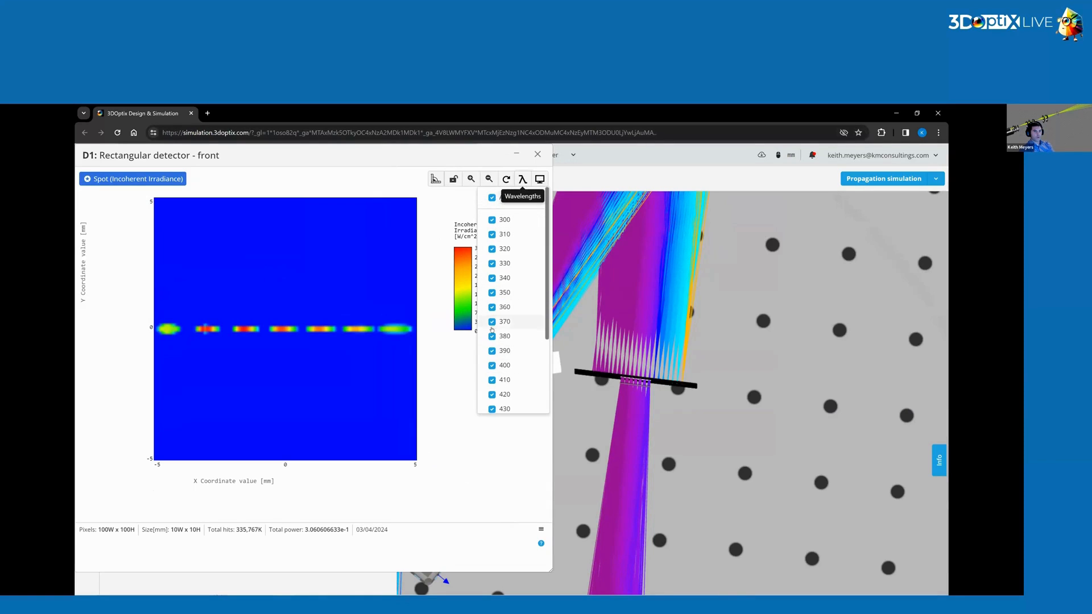
pyautogui.click(492, 198)
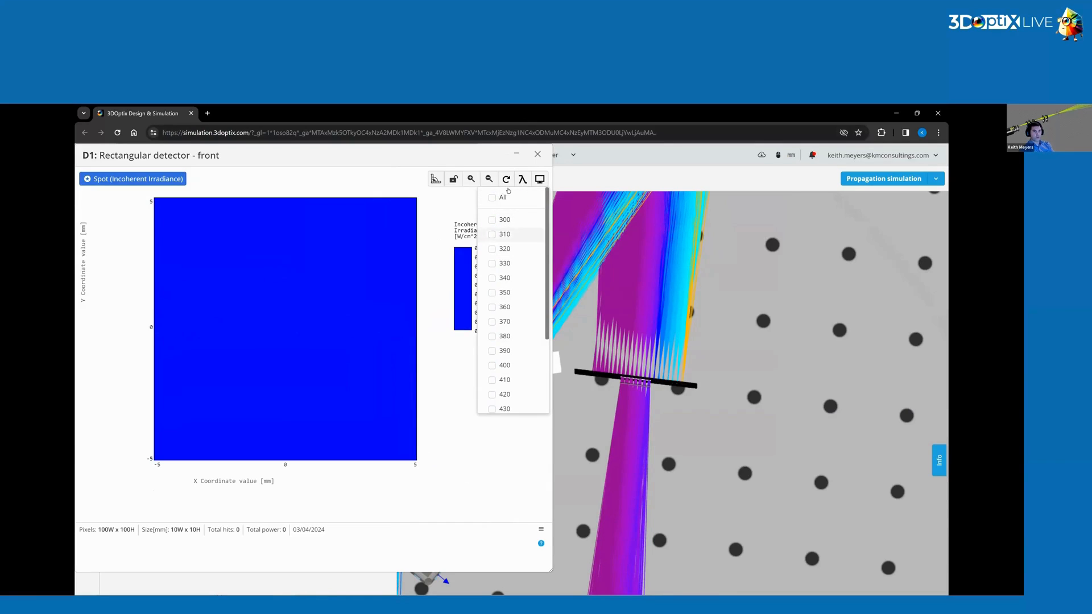
pyautogui.click(493, 221)
pyautogui.click(493, 220)
pyautogui.click(493, 234)
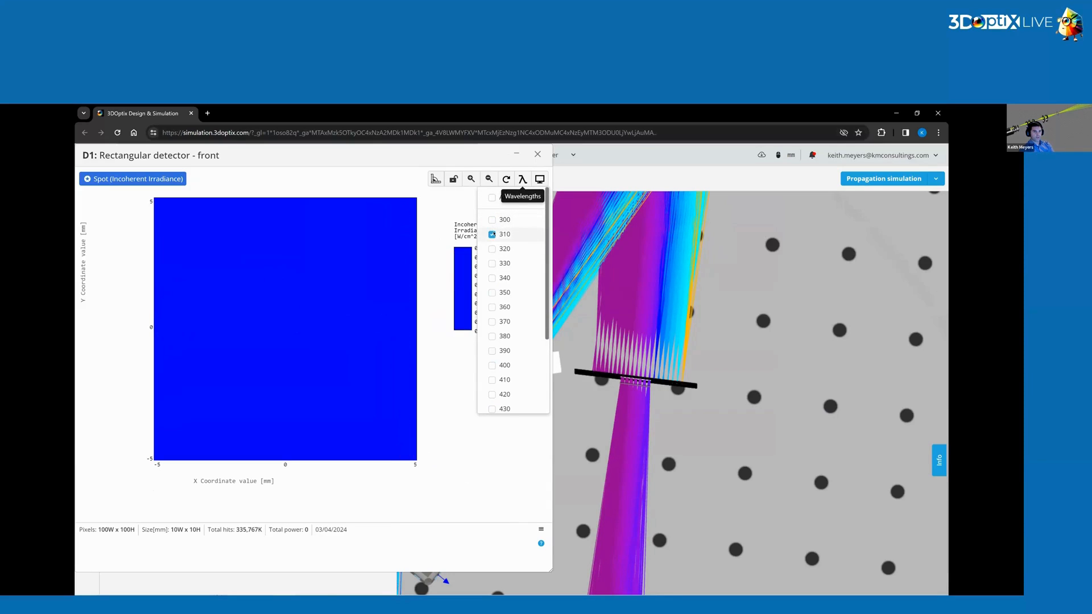
pyautogui.click(491, 249)
pyautogui.click(491, 249)
pyautogui.click(492, 264)
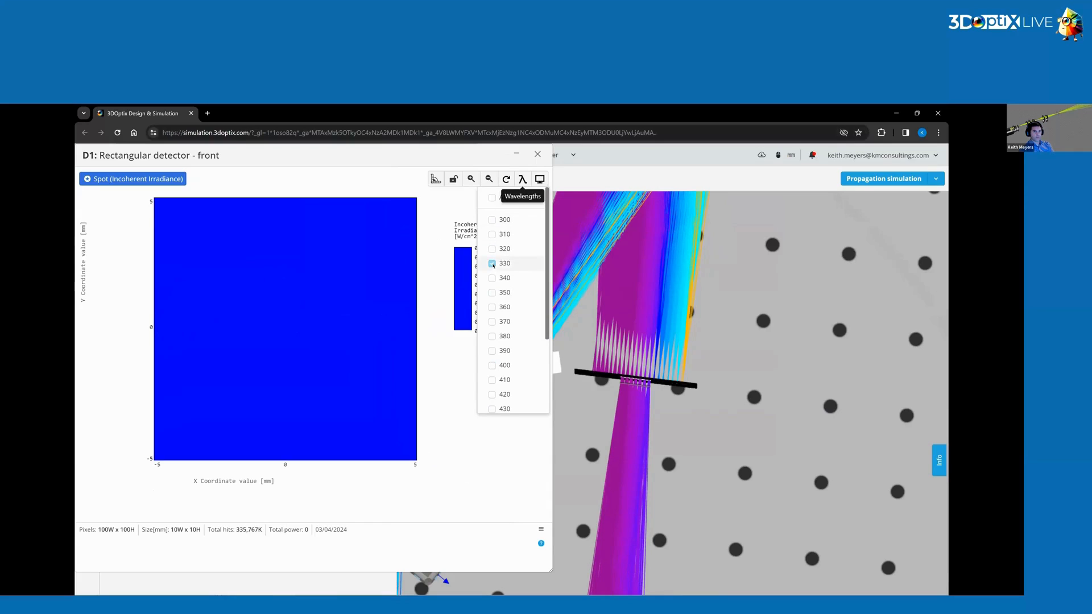
pyautogui.click(492, 264)
# Show wavelengths 360 to 430 nm on the irradiance plot one by one, then close the plot window.
pyautogui.scroll(-1, 491, 323)
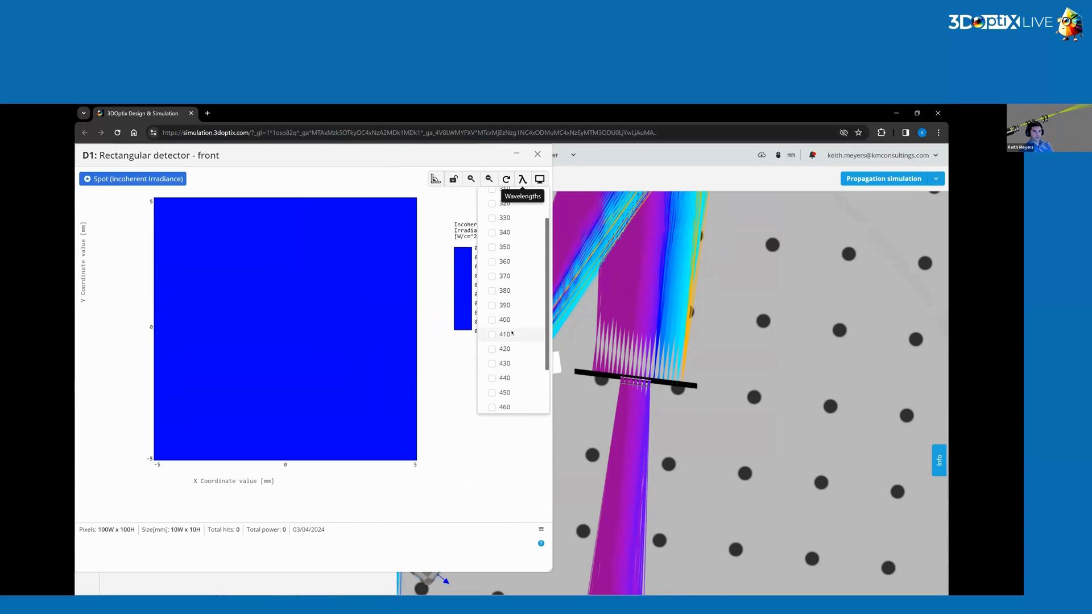
pyautogui.click(492, 321)
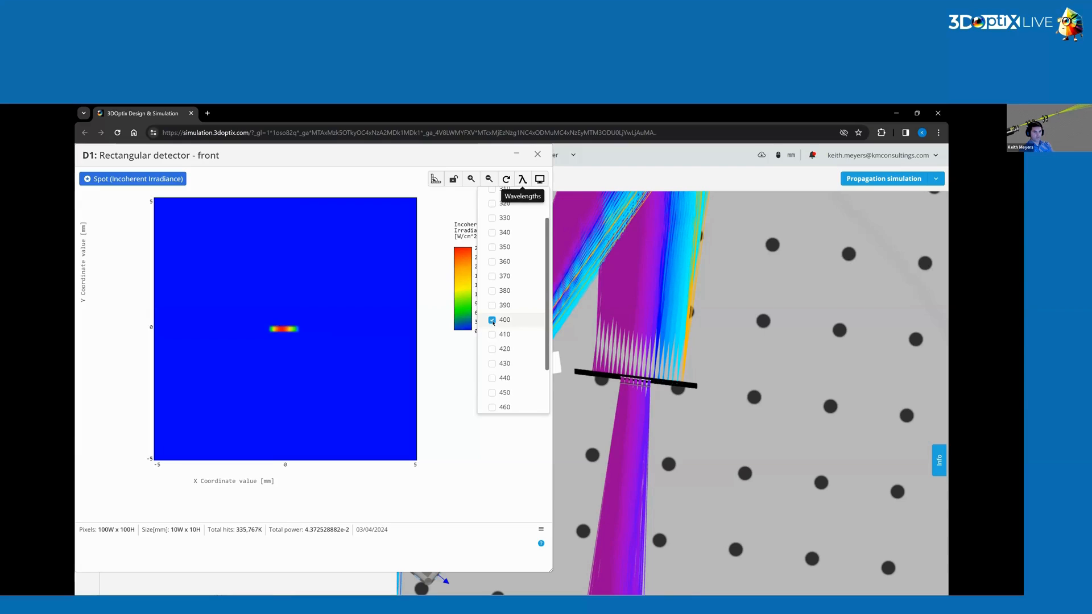
pyautogui.click(493, 306)
pyautogui.click(492, 291)
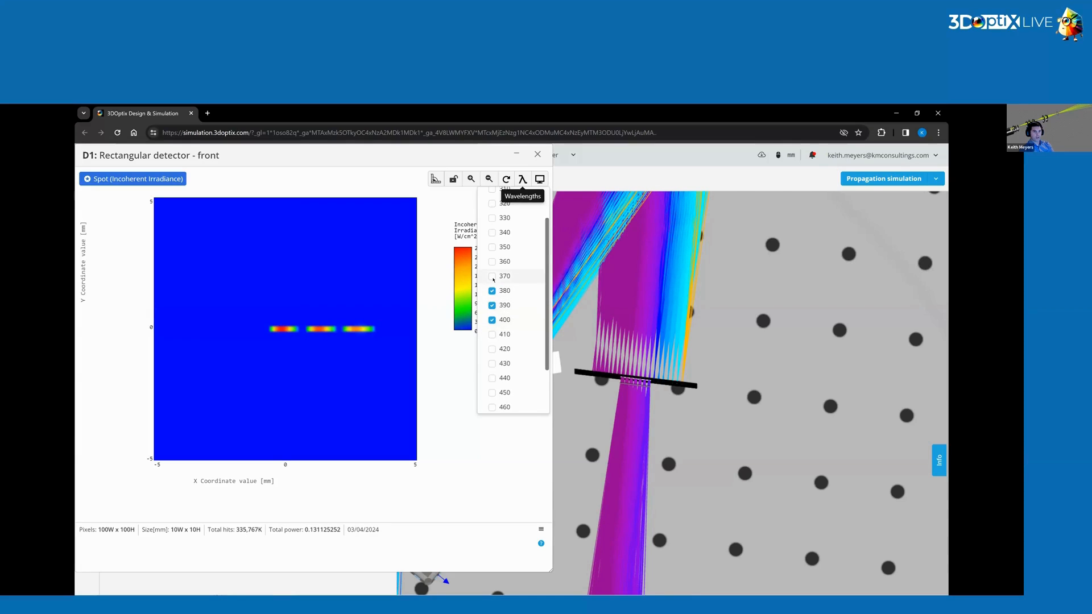
pyautogui.click(492, 276)
pyautogui.click(492, 277)
pyautogui.click(493, 291)
pyautogui.click(492, 306)
pyautogui.click(492, 320)
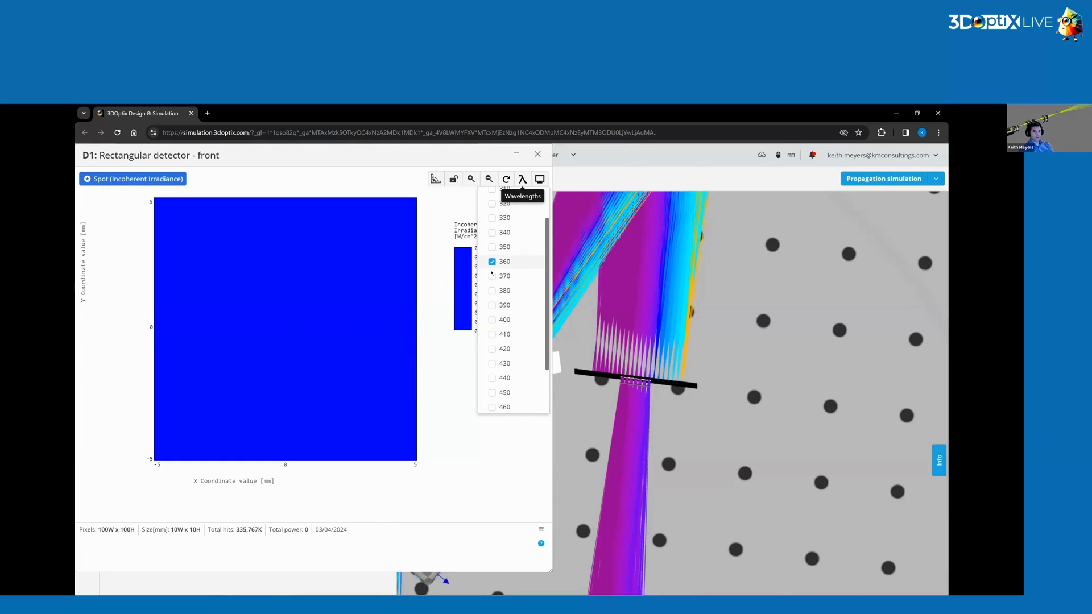
pyautogui.click(493, 276)
pyautogui.click(493, 291)
pyautogui.click(492, 306)
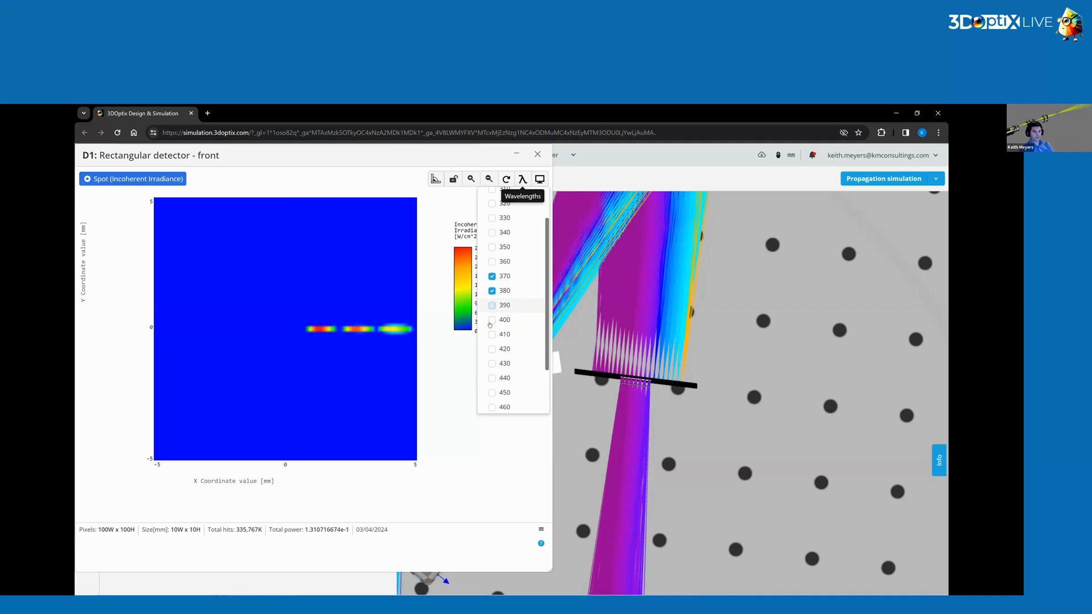
pyautogui.click(492, 320)
pyautogui.click(493, 335)
pyautogui.click(492, 349)
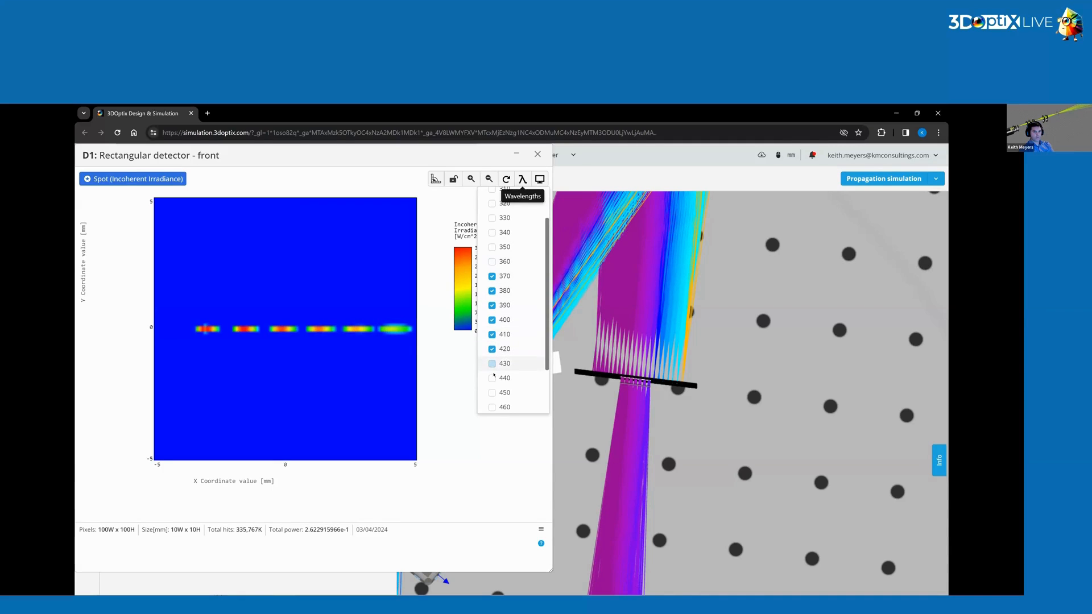
pyautogui.click(493, 363)
pyautogui.click(492, 379)
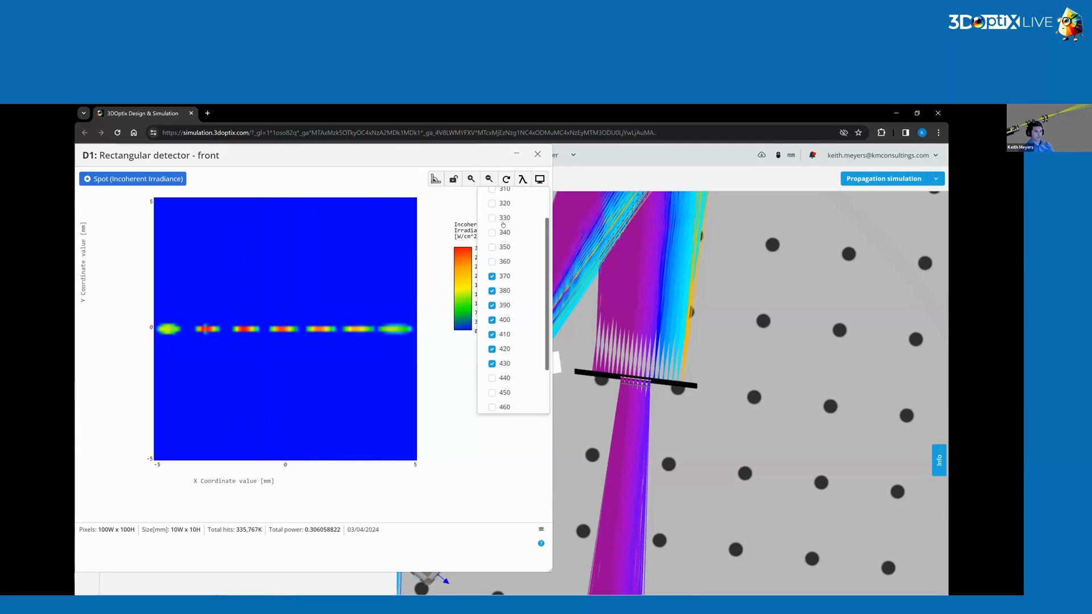
pyautogui.click(537, 154)
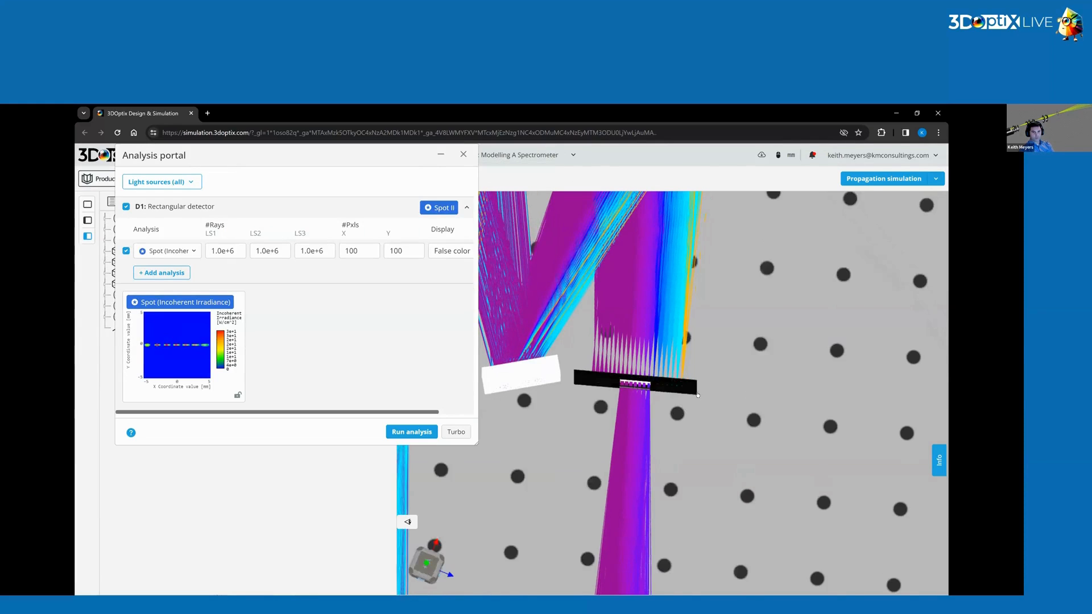
# Set the exit slit's half width min to 0.5 mm and save the element.
pyautogui.moveTo(940, 235)
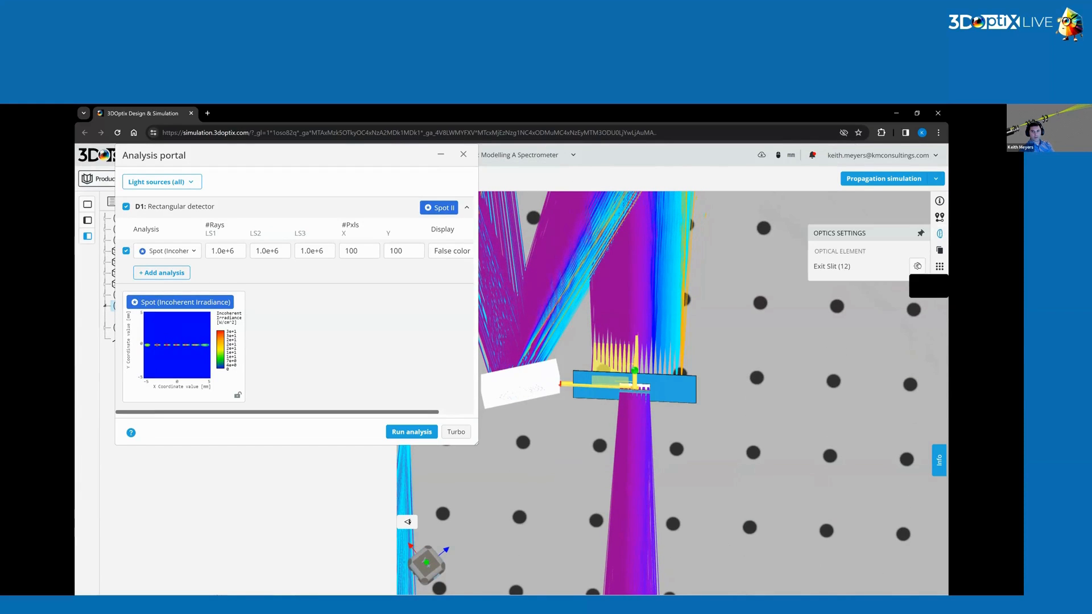
pyautogui.click(916, 266)
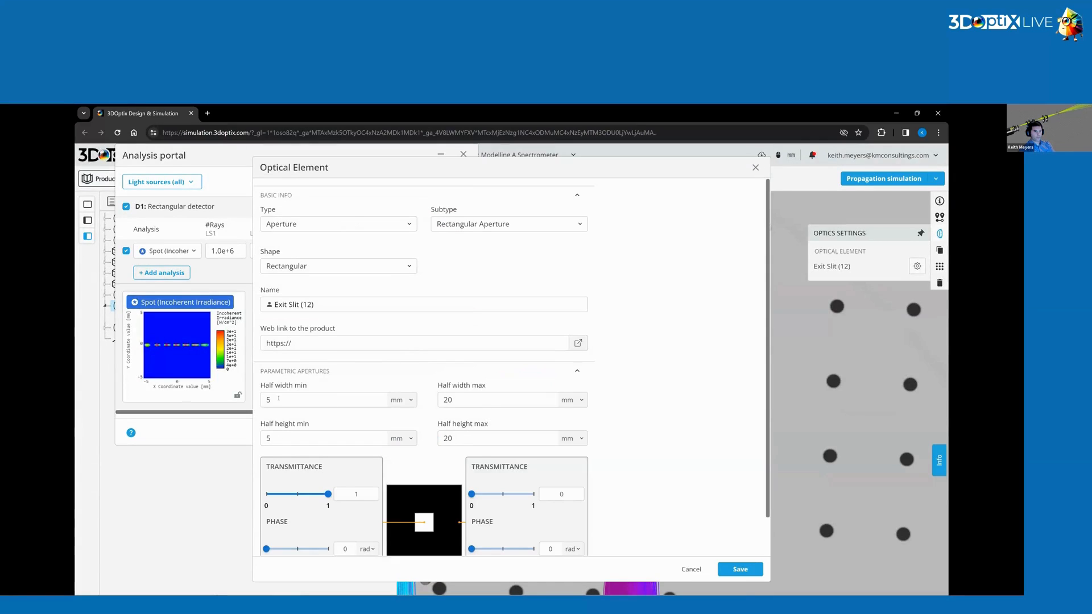
pyautogui.click(278, 399)
pyautogui.press('BackSpace')
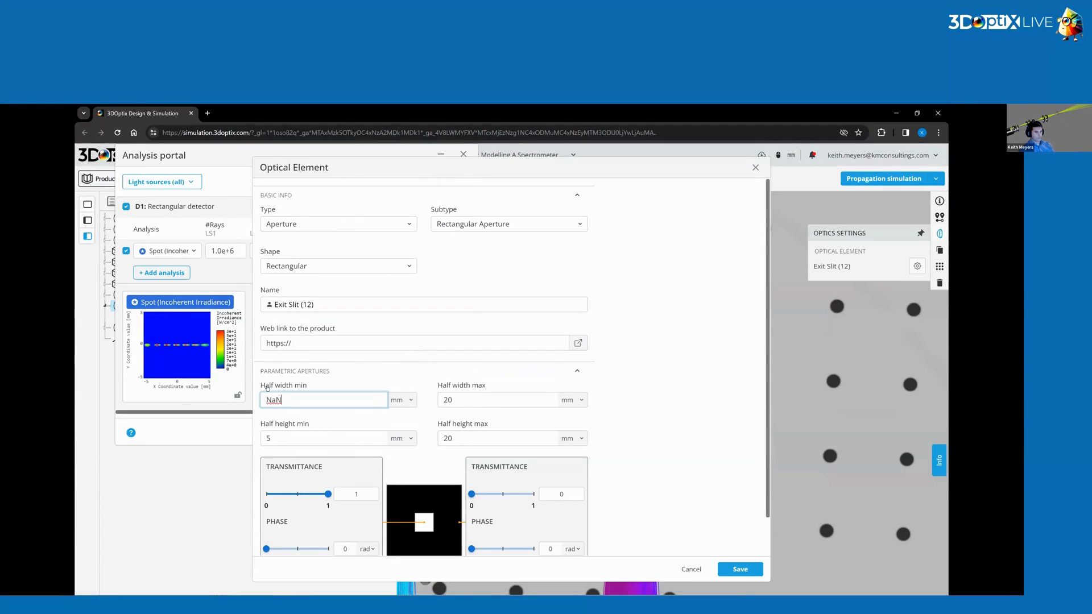
pyautogui.click(306, 374)
pyautogui.click(305, 374)
pyautogui.click(268, 399)
pyautogui.click(688, 389)
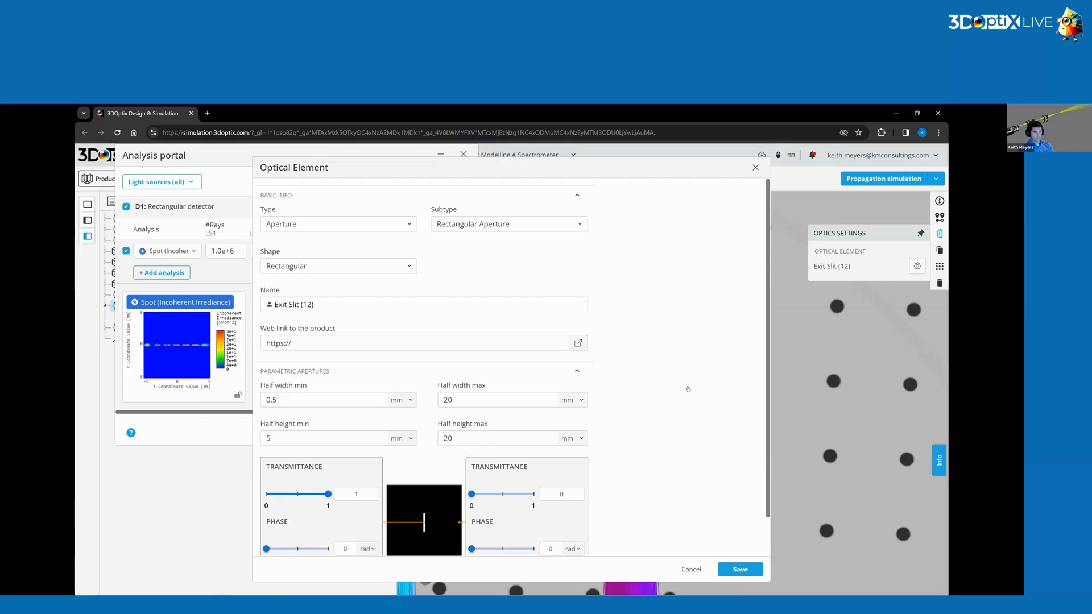
pyautogui.click(740, 569)
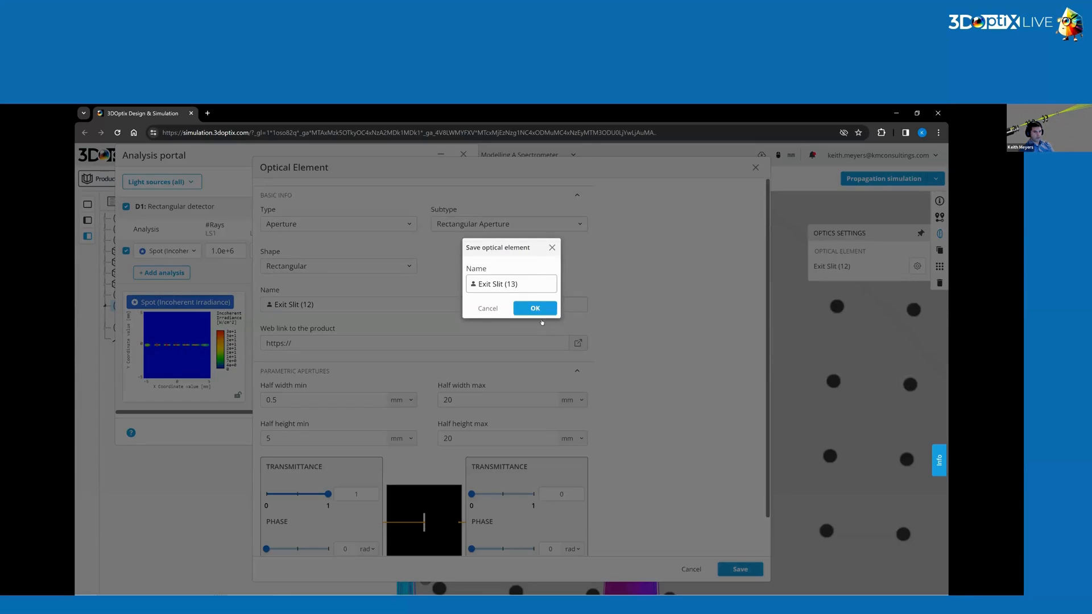
pyautogui.click(537, 309)
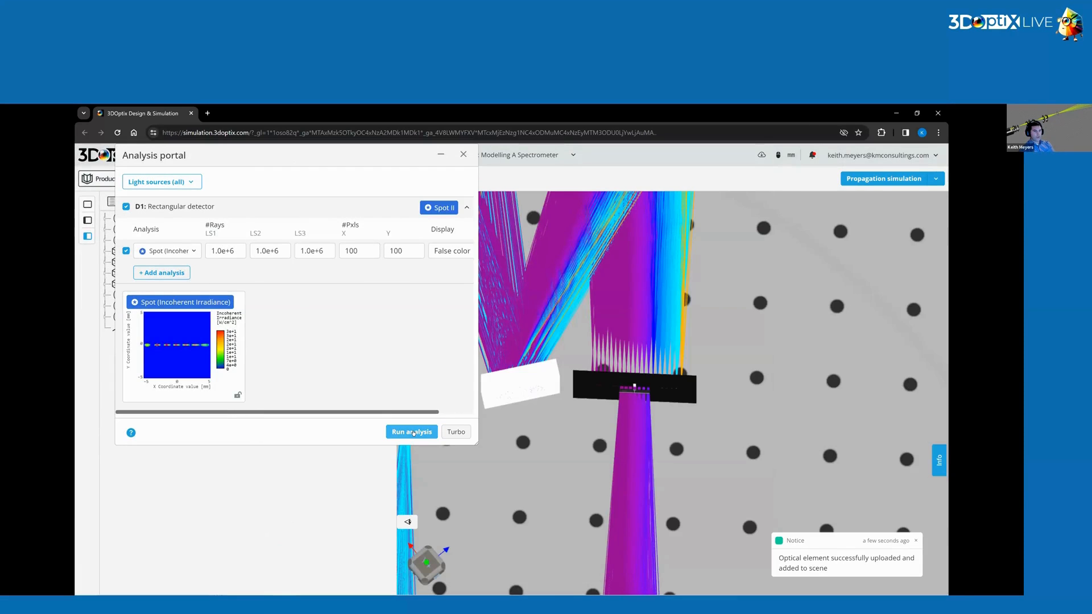
# Rerun the analysis, open the exit slit spot irradiance result and clear its wavelength selection.
pyautogui.click(411, 432)
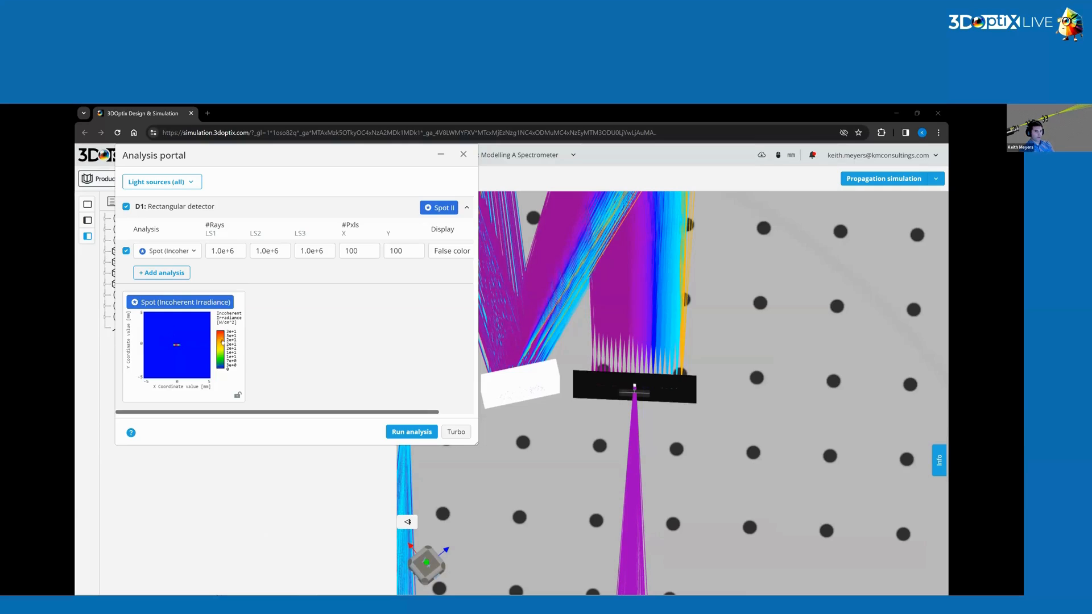
pyautogui.click(176, 345)
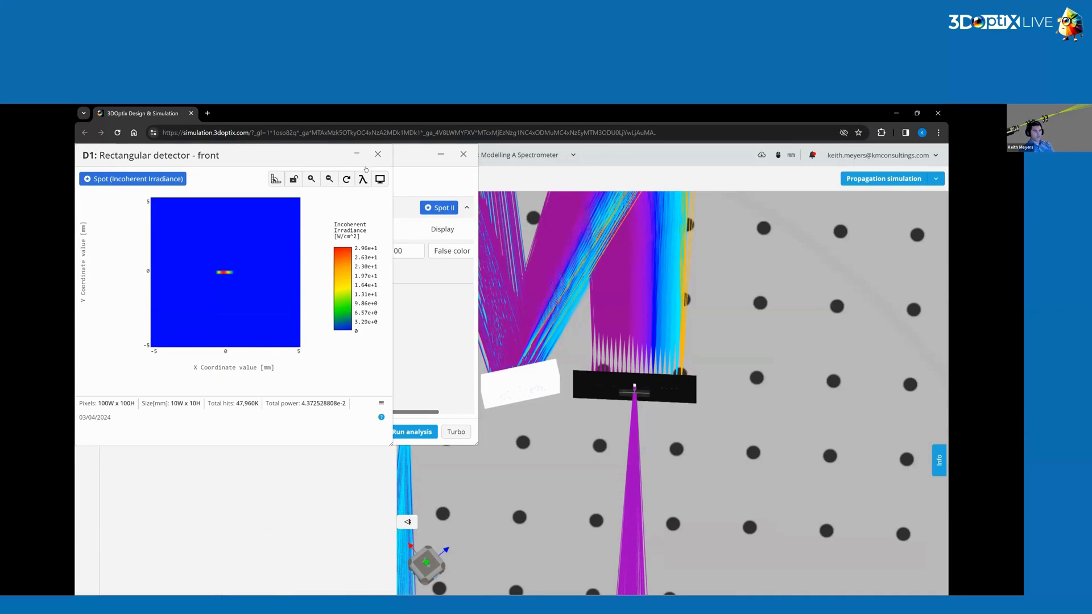
pyautogui.click(363, 183)
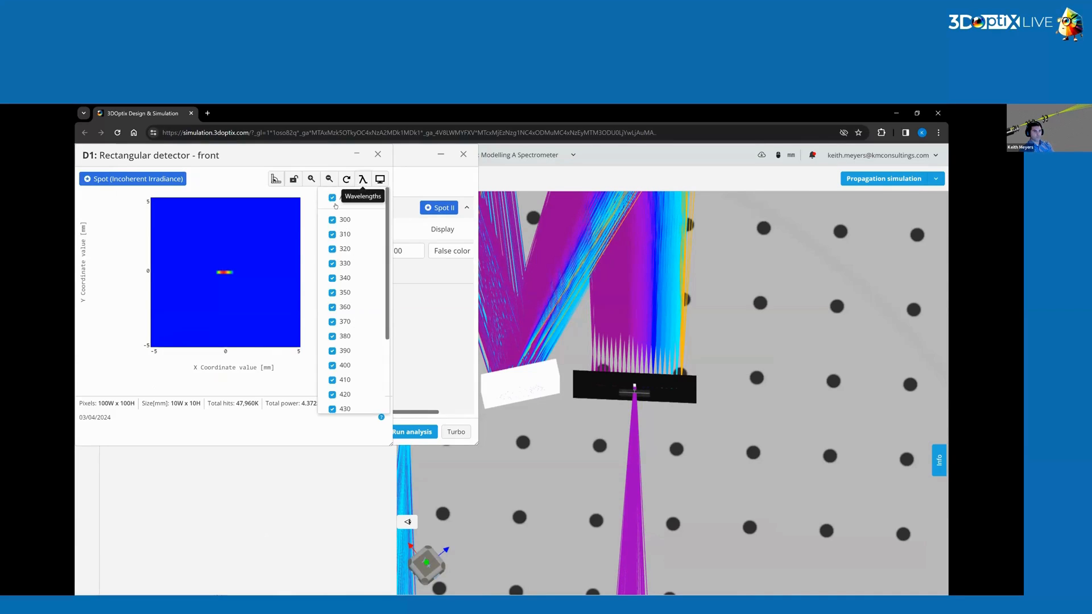
pyautogui.click(332, 197)
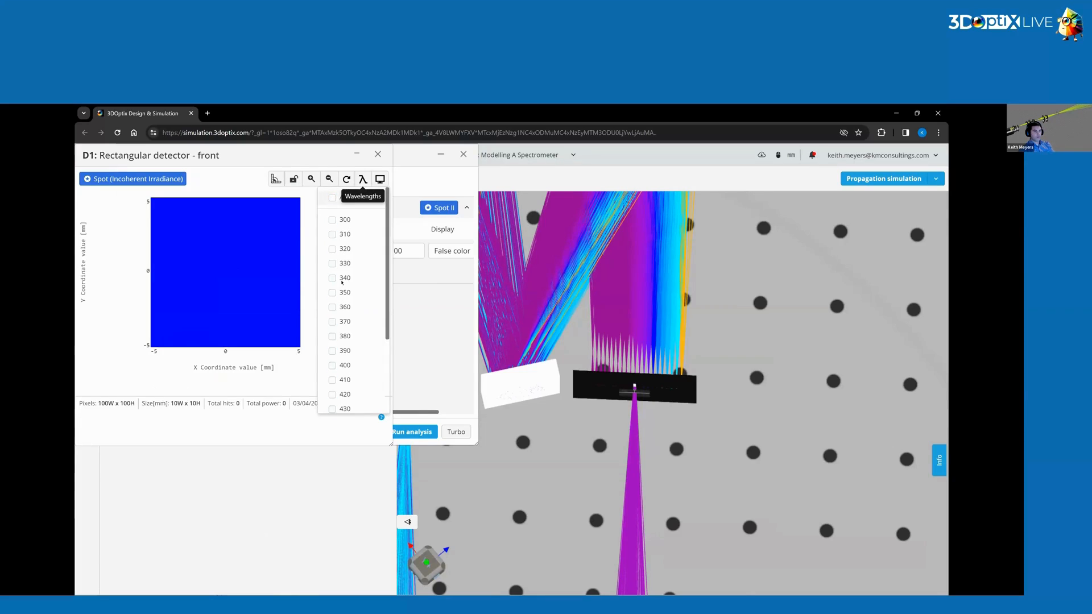
# Show wavelengths 380 to 420 nm individually on the irradiance plot, leave 400 nm selected and close the plot.
pyautogui.click(333, 367)
pyautogui.click(333, 366)
pyautogui.click(334, 351)
pyautogui.click(333, 337)
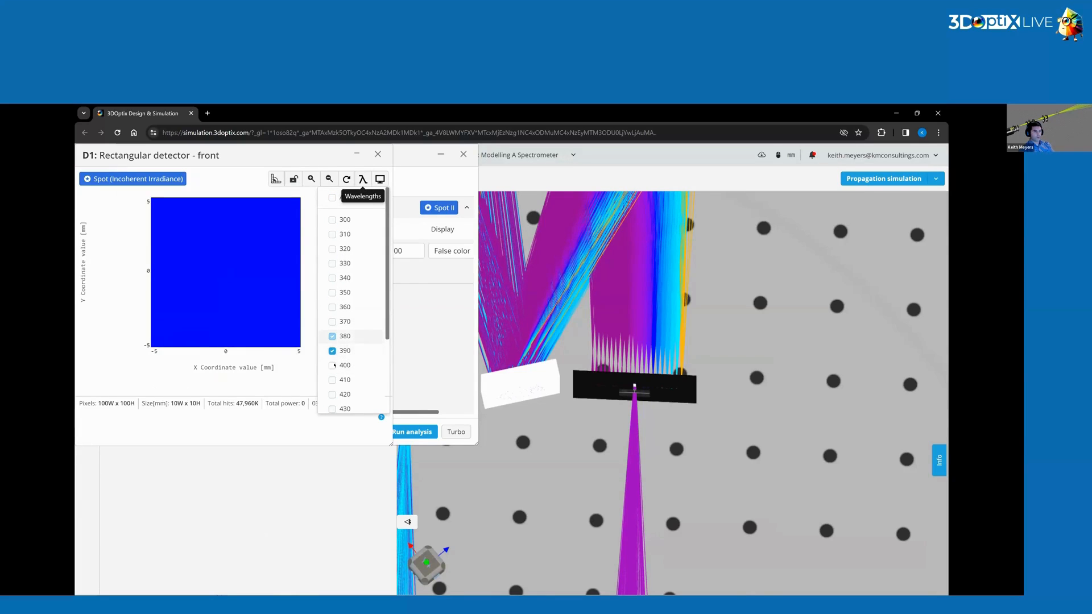
pyautogui.click(332, 394)
pyautogui.click(332, 380)
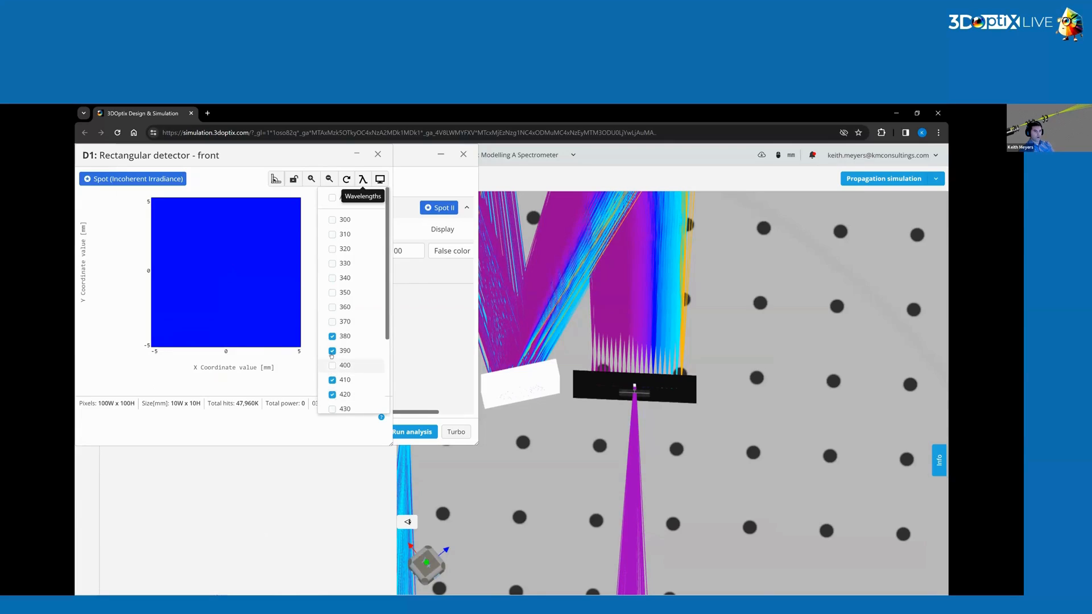
pyautogui.click(333, 350)
pyautogui.click(333, 337)
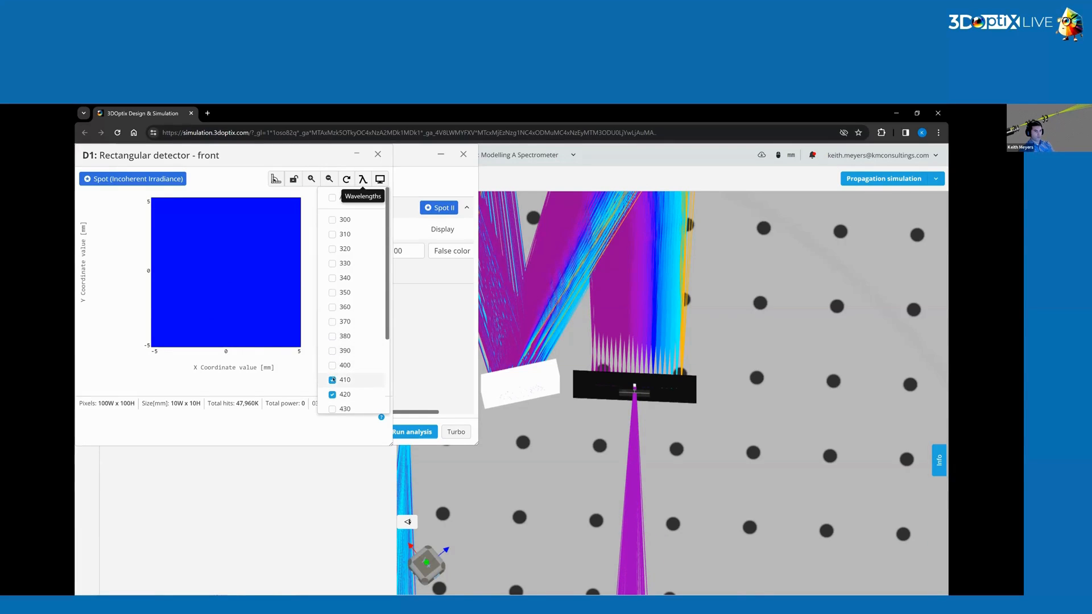
pyautogui.click(332, 379)
pyautogui.click(333, 394)
pyautogui.click(333, 366)
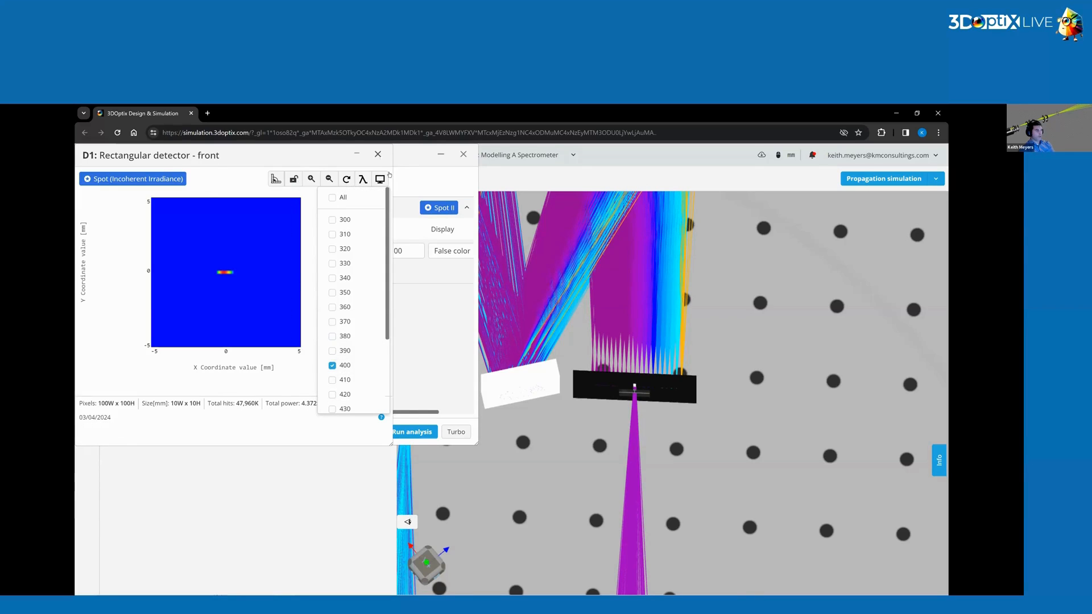
pyautogui.click(378, 154)
# Zoom in on the exit slit, select it and raise its Z position to 115 mm.
pyautogui.scroll(5, 638, 441)
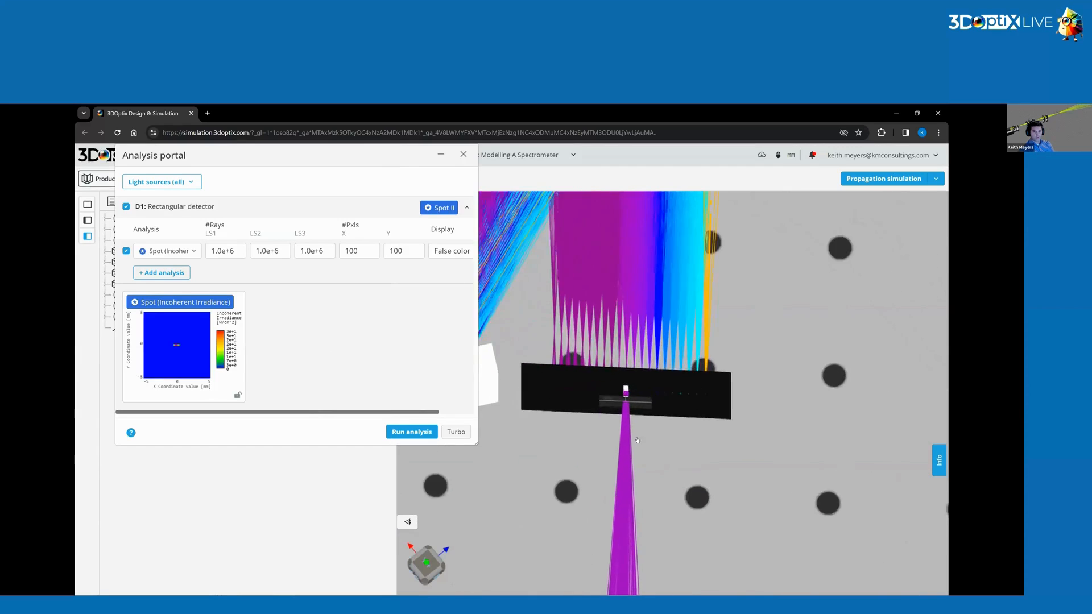
pyautogui.scroll(2, 637, 440)
pyautogui.moveTo(637, 441); pyautogui.dragTo(632, 411)
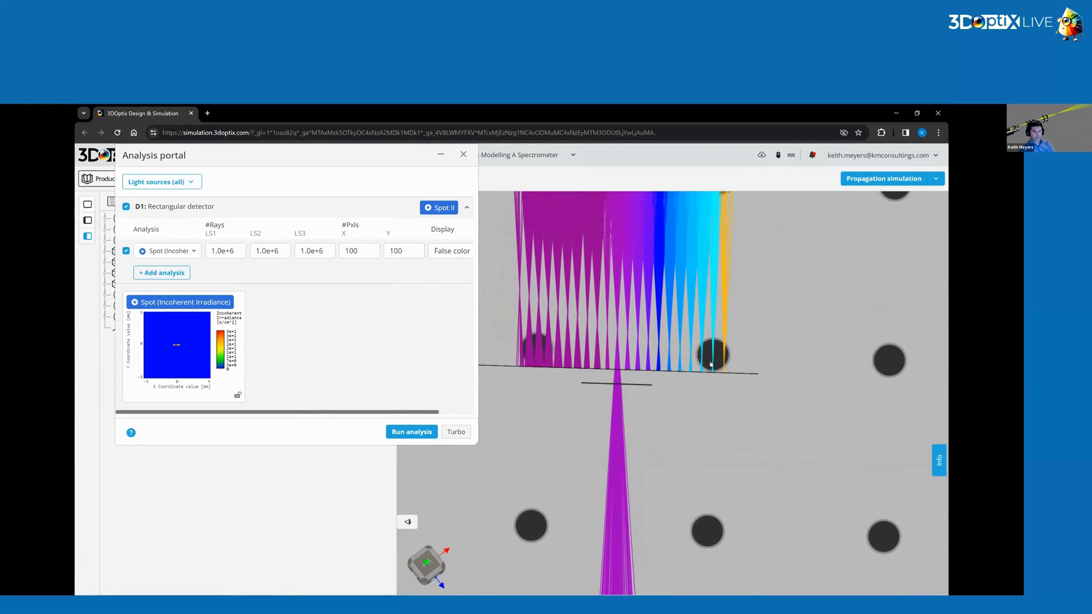
pyautogui.moveTo(710, 365); pyautogui.dragTo(641, 402)
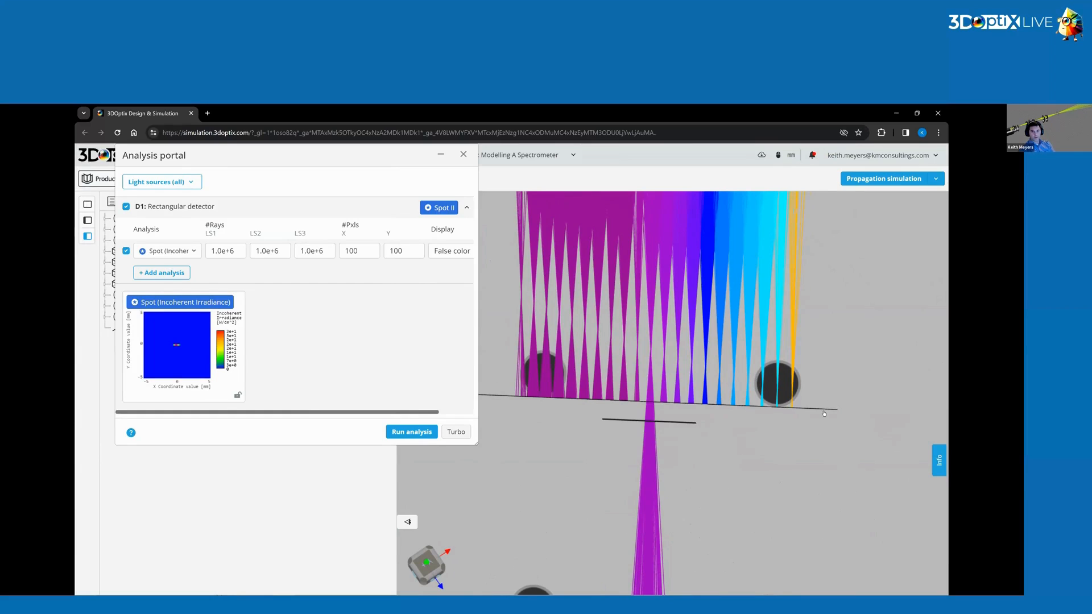
pyautogui.moveTo(730, 450); pyautogui.dragTo(783, 417)
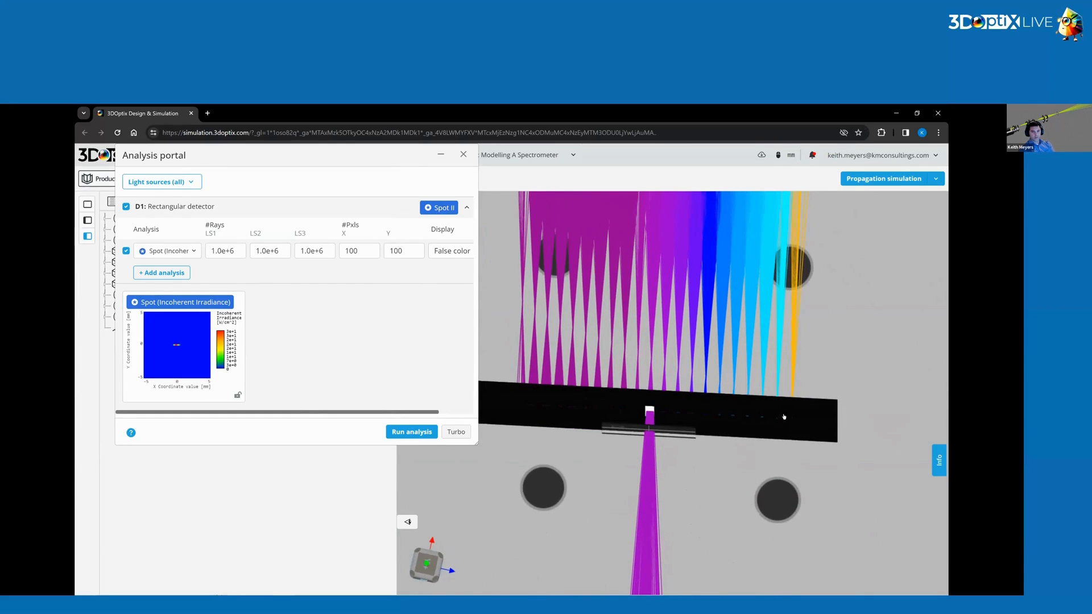
pyautogui.click(783, 417)
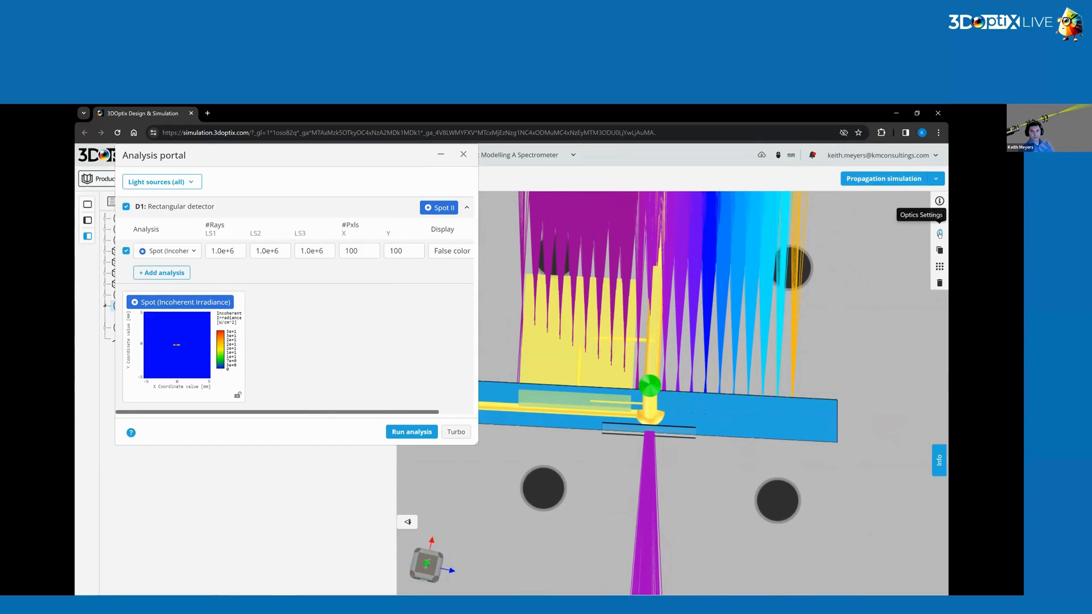
pyautogui.click(939, 217)
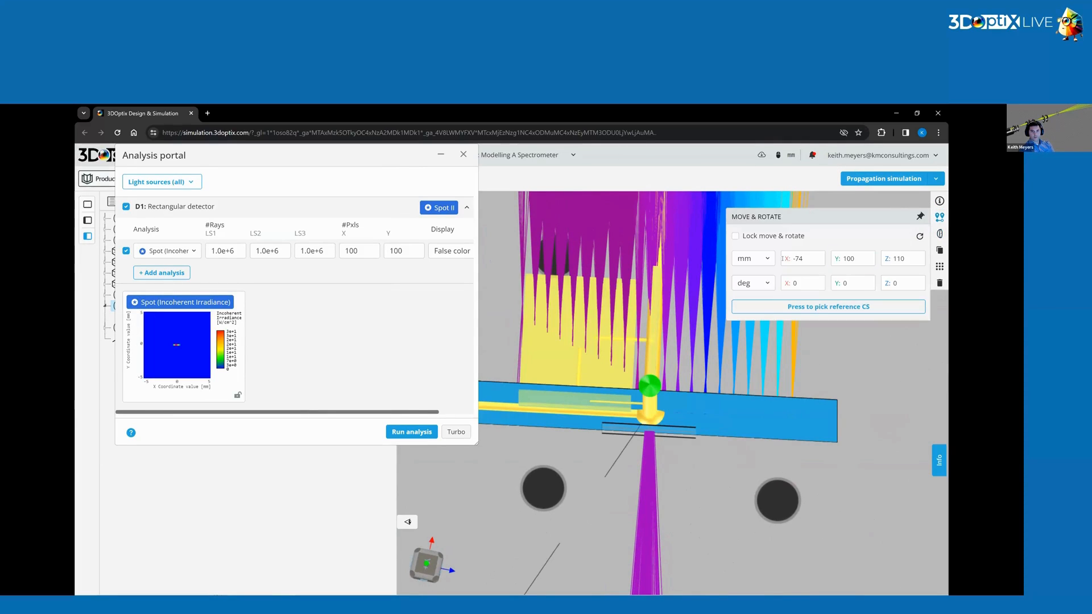
pyautogui.click(920, 263)
pyautogui.click(908, 281)
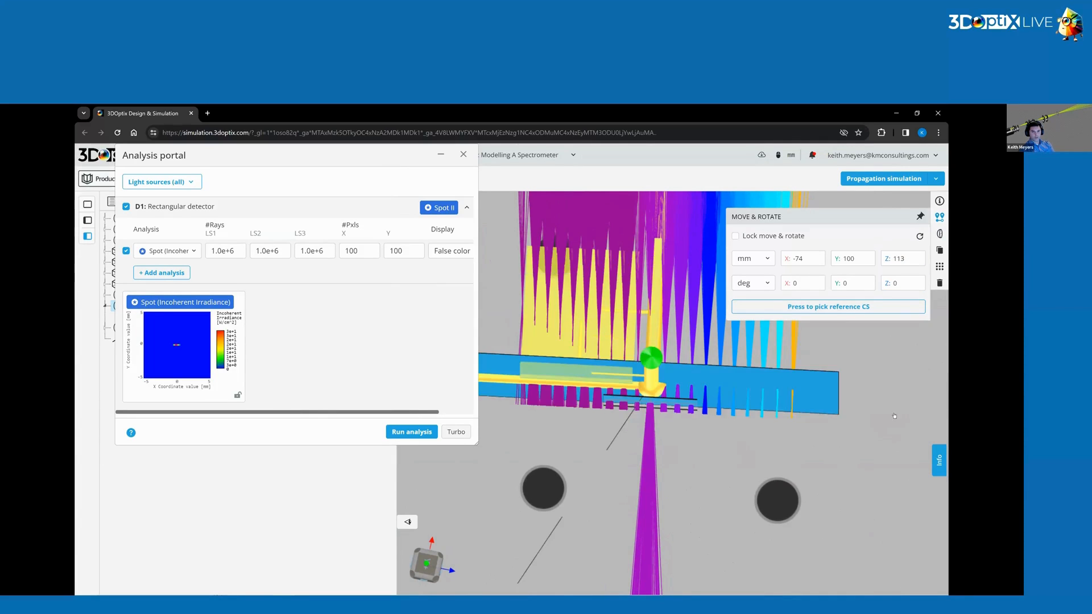
pyautogui.click(921, 259)
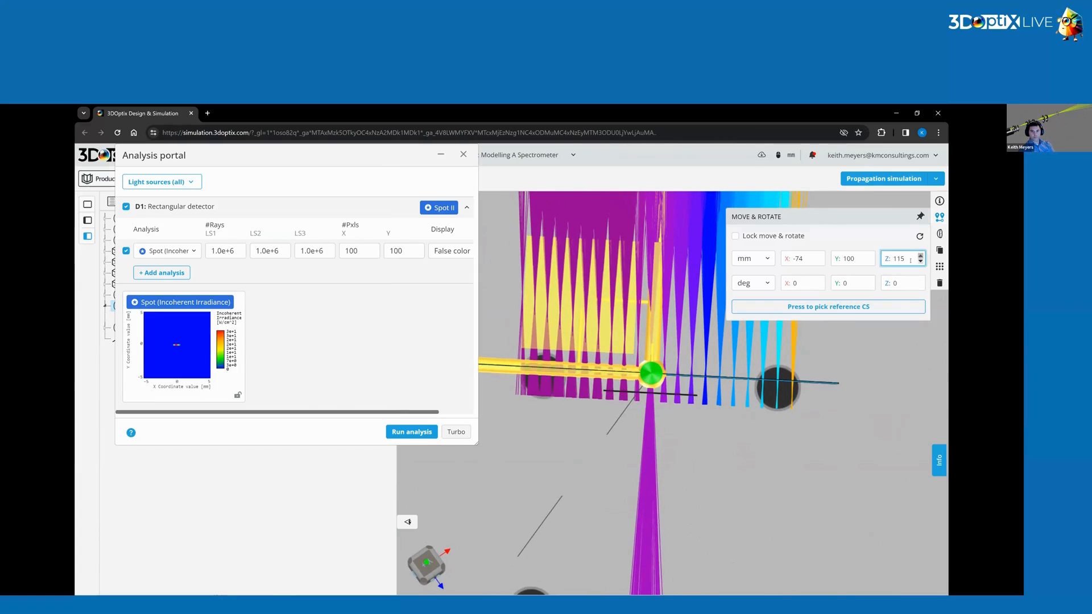
# Select the exit slit and raise its Z position to 115.5 mm.
pyautogui.click(864, 441)
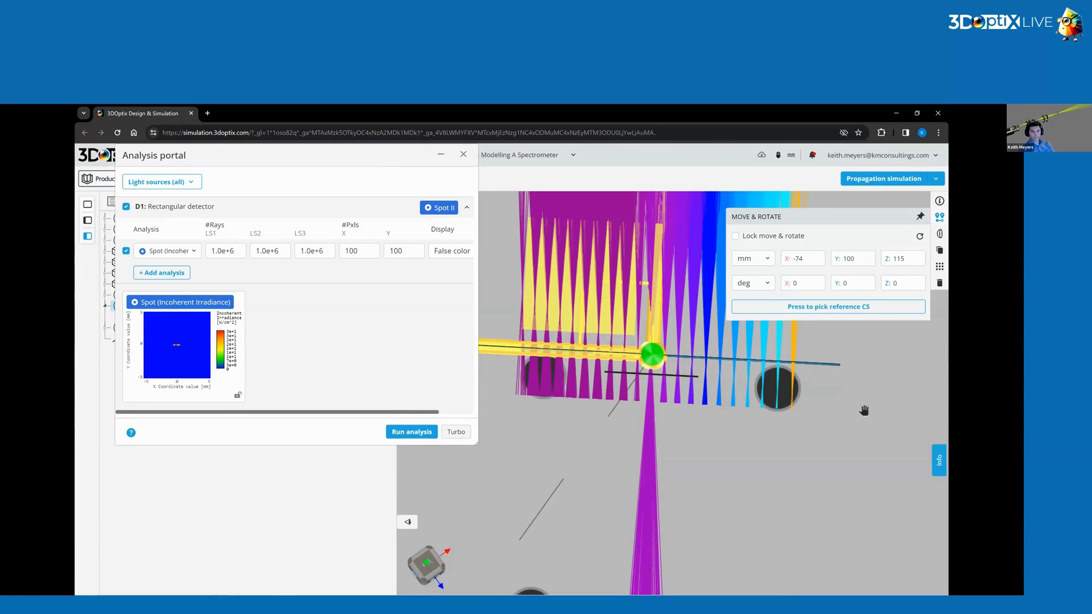
pyautogui.moveTo(863, 411); pyautogui.dragTo(862, 452, button='right')
pyautogui.click(778, 508)
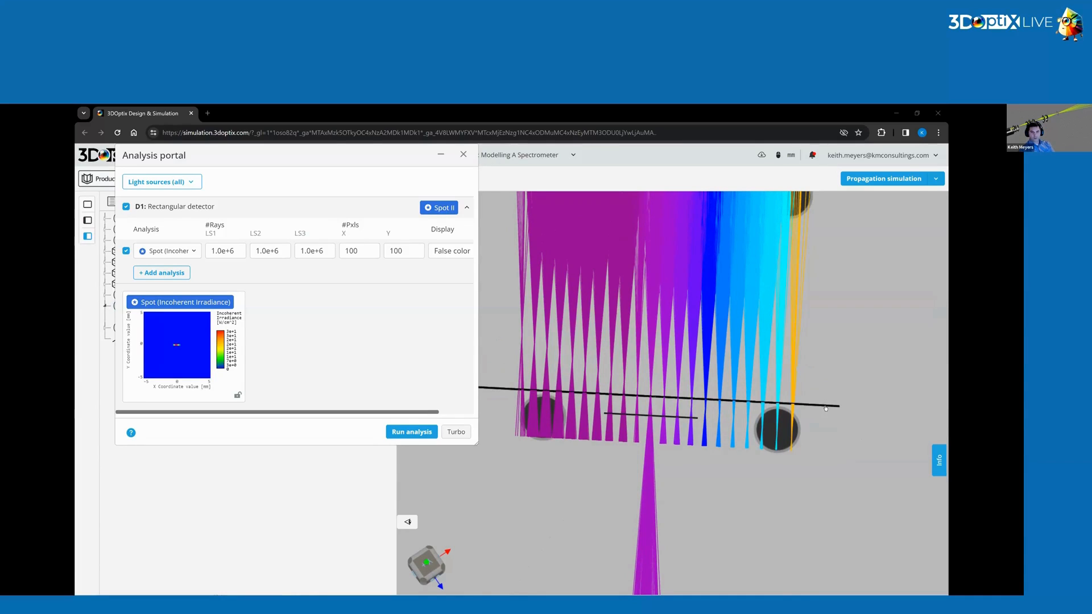
pyautogui.moveTo(828, 419); pyautogui.dragTo(826, 413)
pyautogui.click(825, 415)
pyautogui.click(939, 217)
pyautogui.click(907, 259)
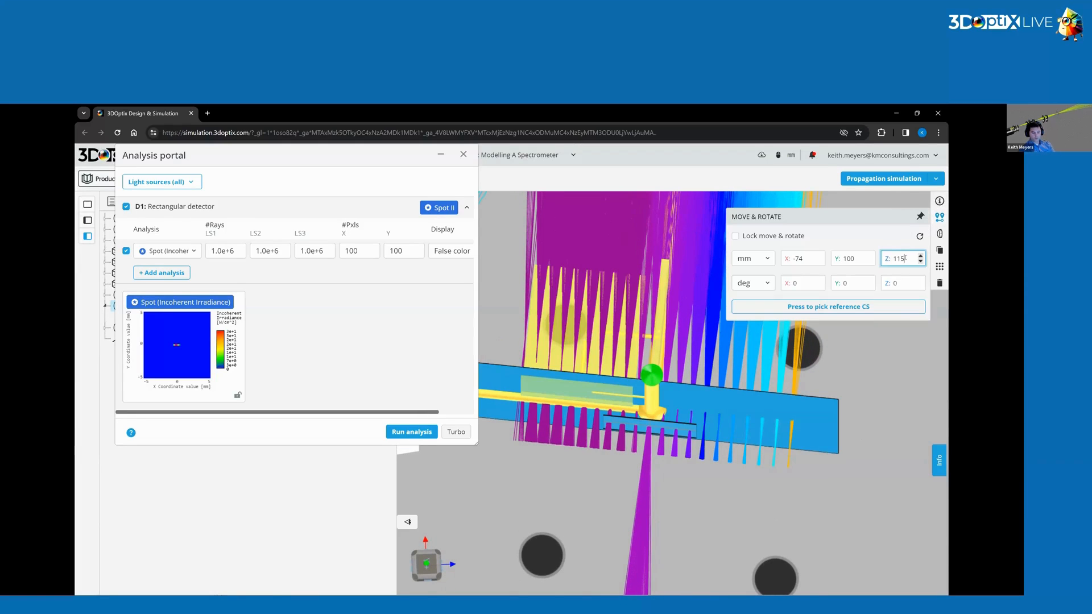
pyautogui.write('.5')
pyautogui.press('Return')
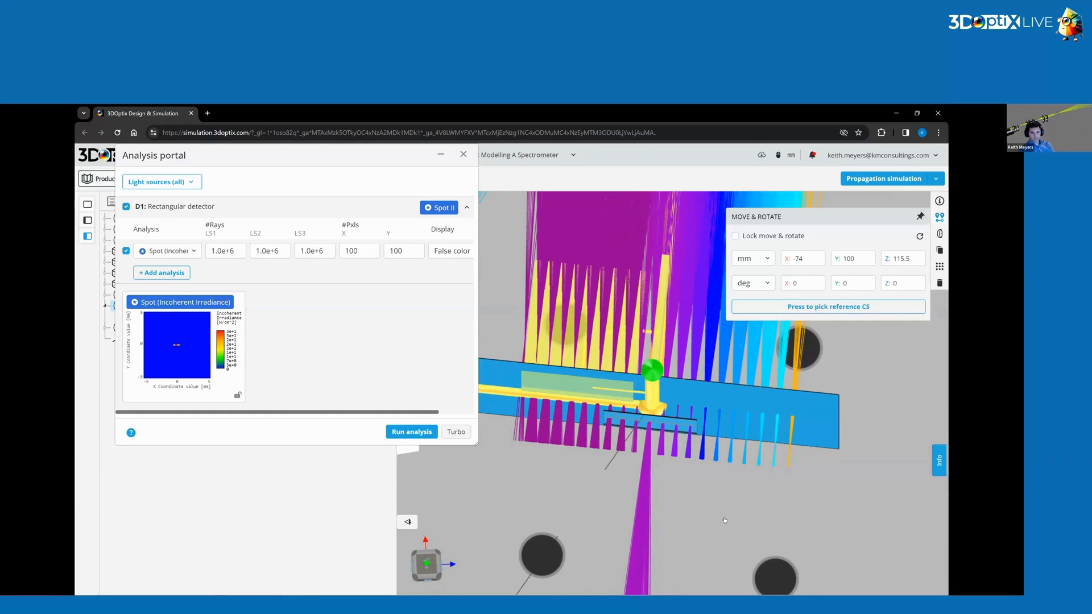
# Set the exit slit's half width min to 0.3 mm and save the element.
pyautogui.click(686, 505)
pyautogui.moveTo(685, 505); pyautogui.dragTo(683, 514)
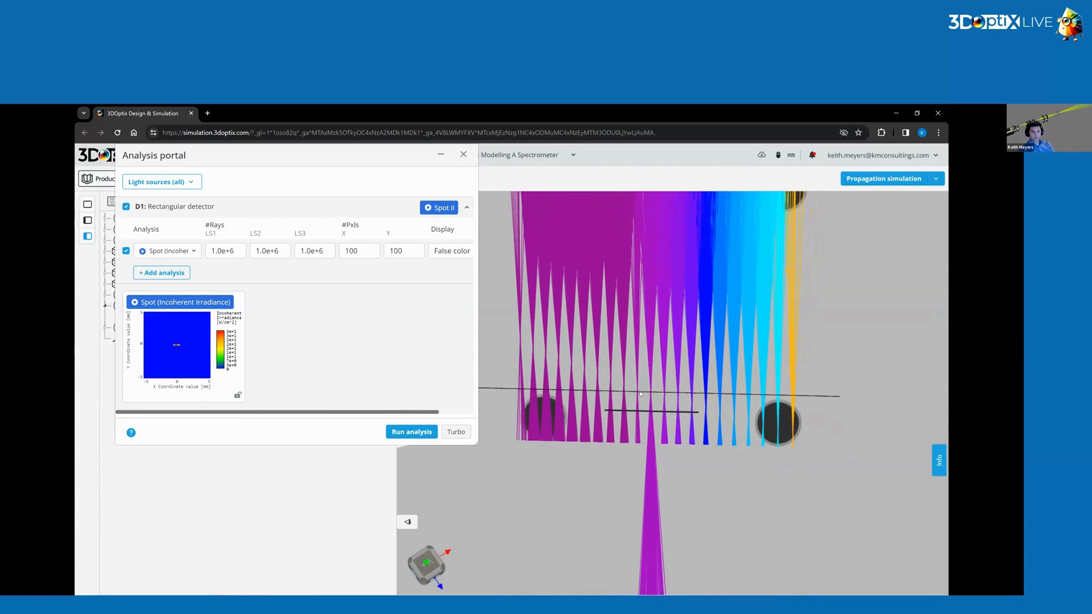
pyautogui.scroll(3, 660, 399)
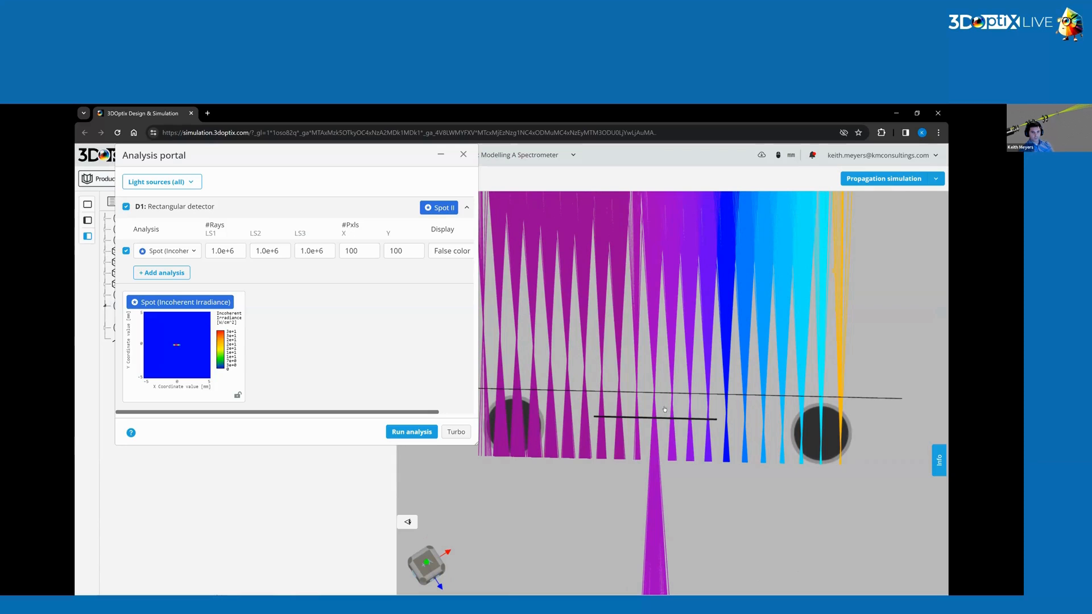
pyautogui.moveTo(715, 485); pyautogui.dragTo(765, 397)
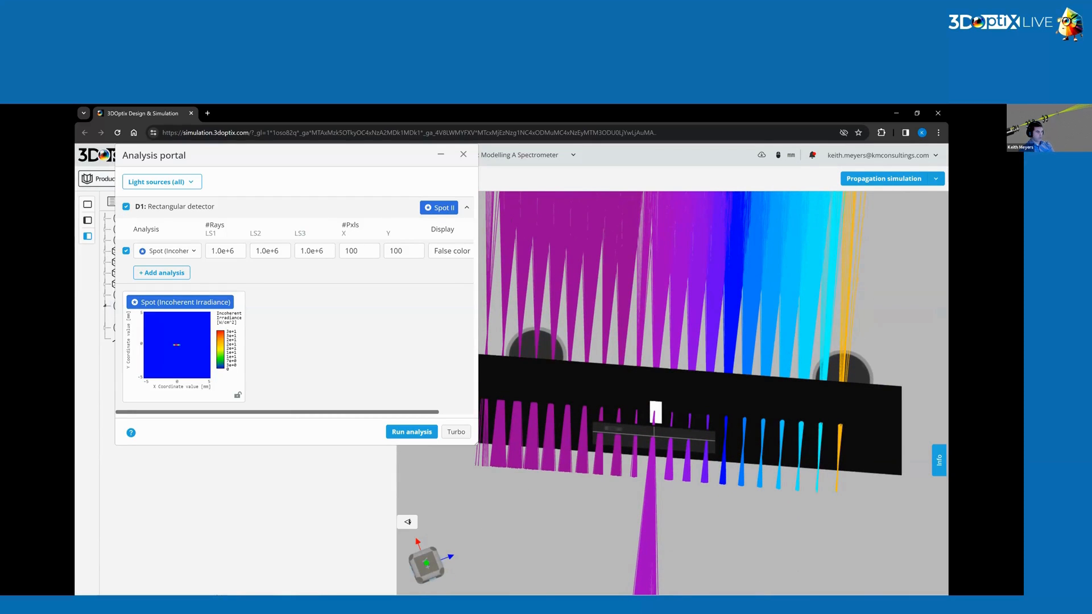
pyautogui.click(748, 258)
pyautogui.click(939, 233)
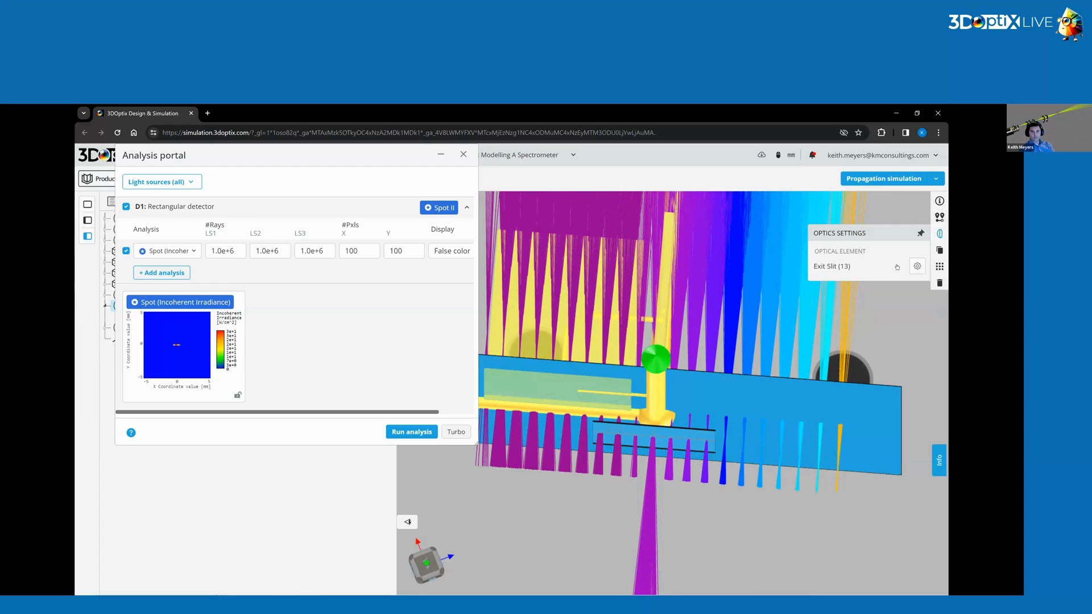
pyautogui.click(917, 266)
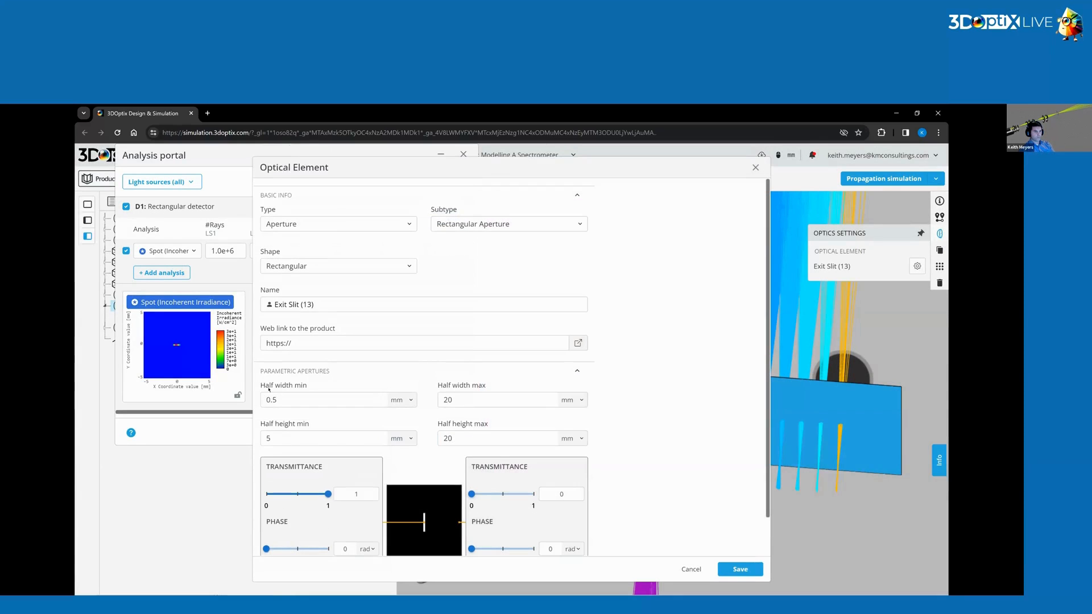
pyautogui.click(273, 399)
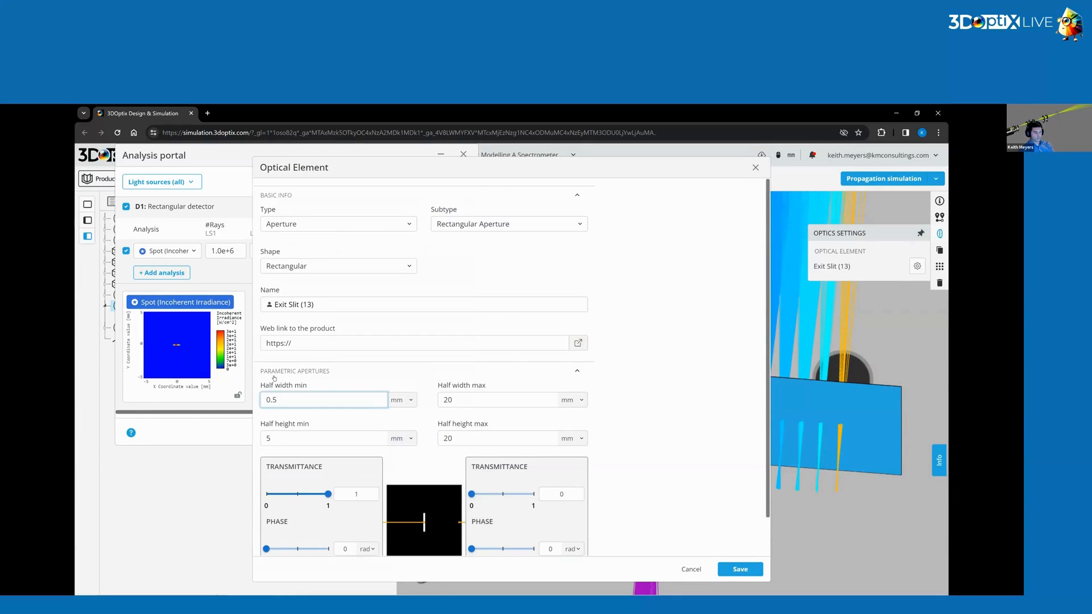
pyautogui.write('3')
pyautogui.press('Delete')
pyautogui.press('Return')
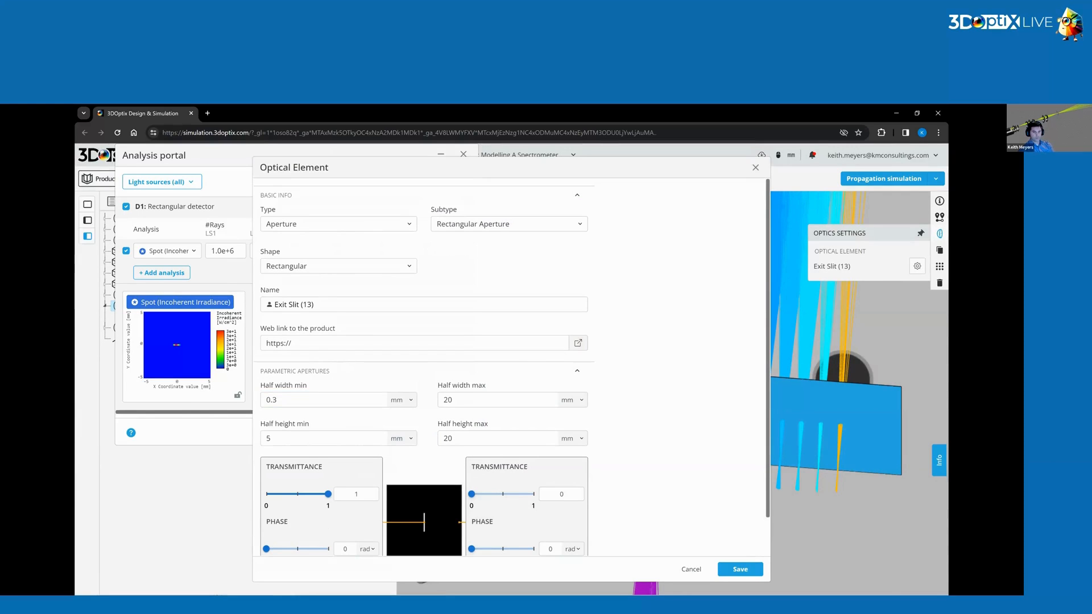
pyautogui.click(740, 569)
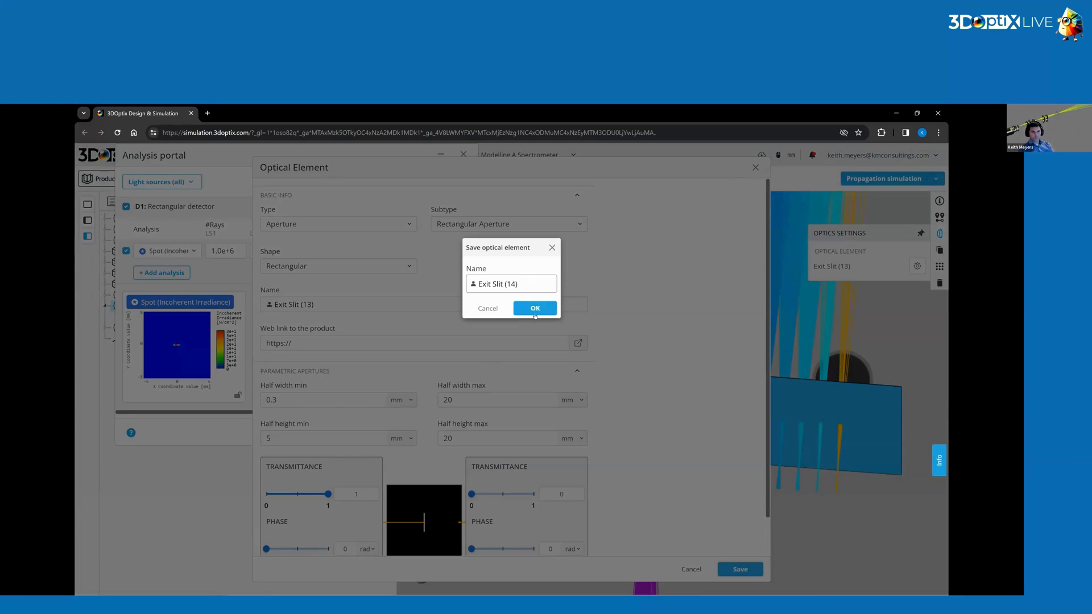
pyautogui.click(535, 309)
# Restart the spot irradiance analysis run and minimize the analysis portal.
pyautogui.click(430, 432)
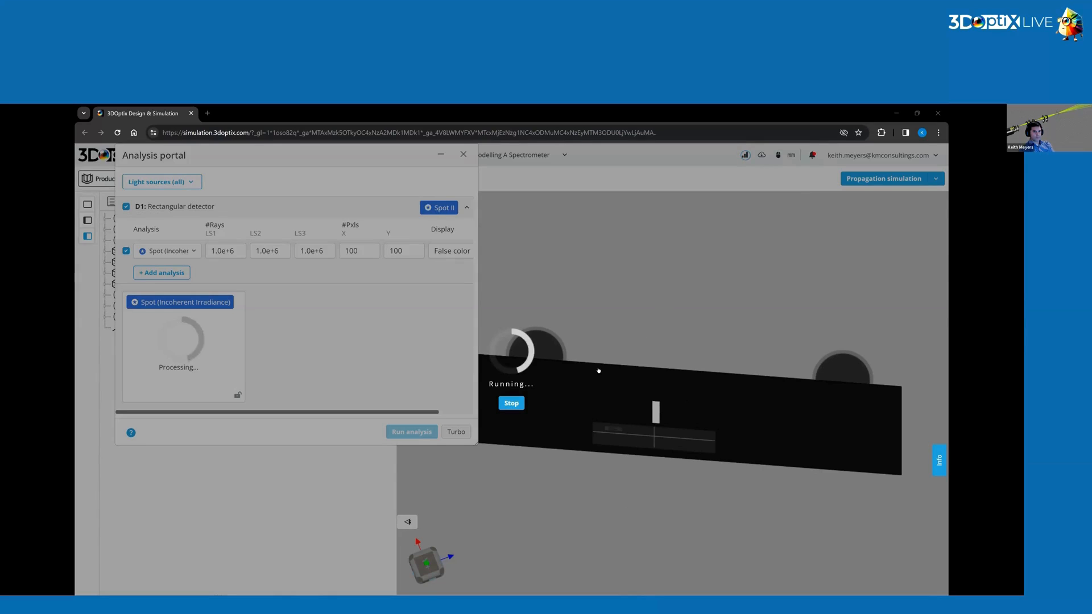
pyautogui.click(511, 405)
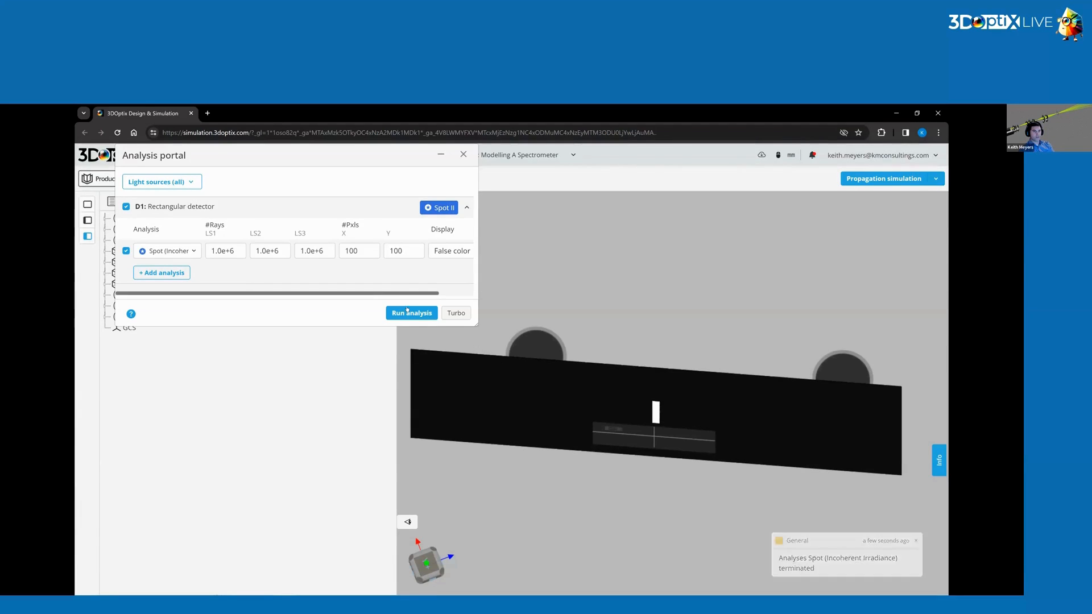
pyautogui.click(412, 312)
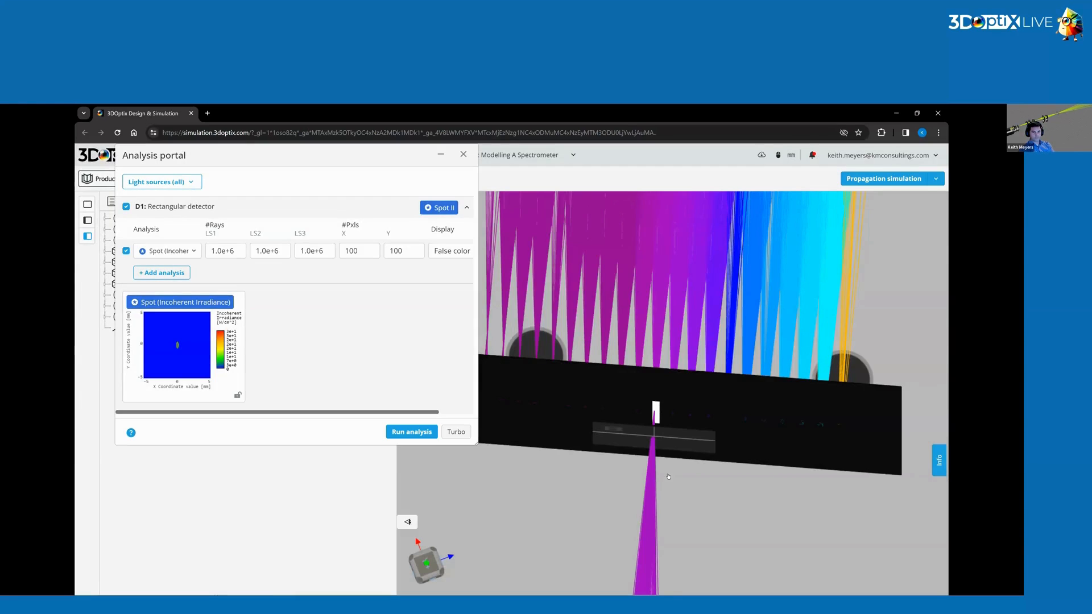
pyautogui.moveTo(668, 476)
pyautogui.mouseDown()
pyautogui.moveTo(667, 495)
pyautogui.moveTo(666, 479)
pyautogui.mouseUp()
pyautogui.scroll(2, 666, 478)
pyautogui.scroll(3, 667, 477)
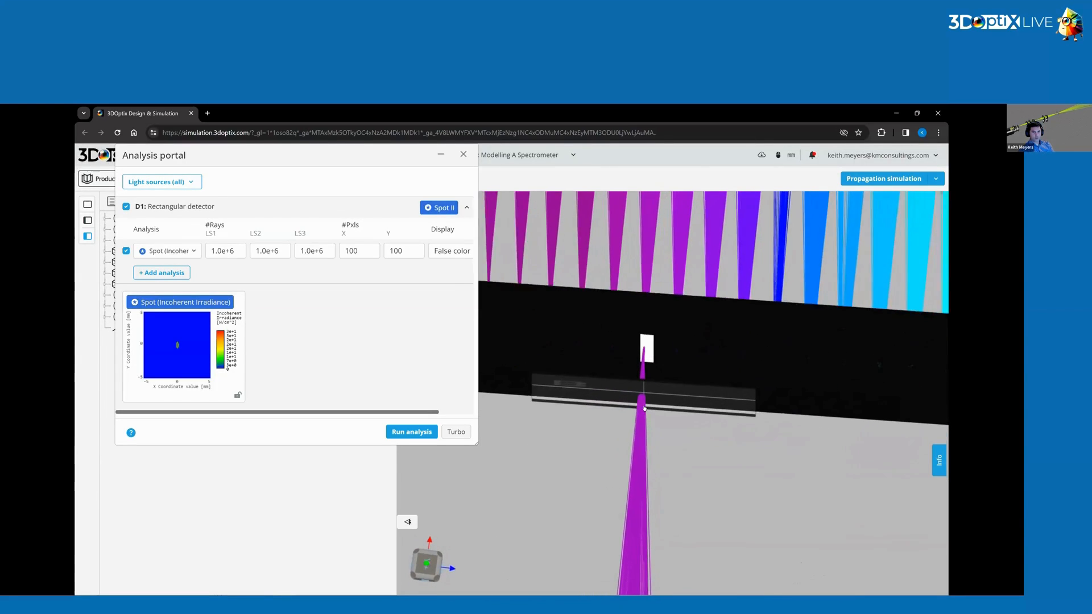
pyautogui.moveTo(645, 433); pyautogui.dragTo(651, 341)
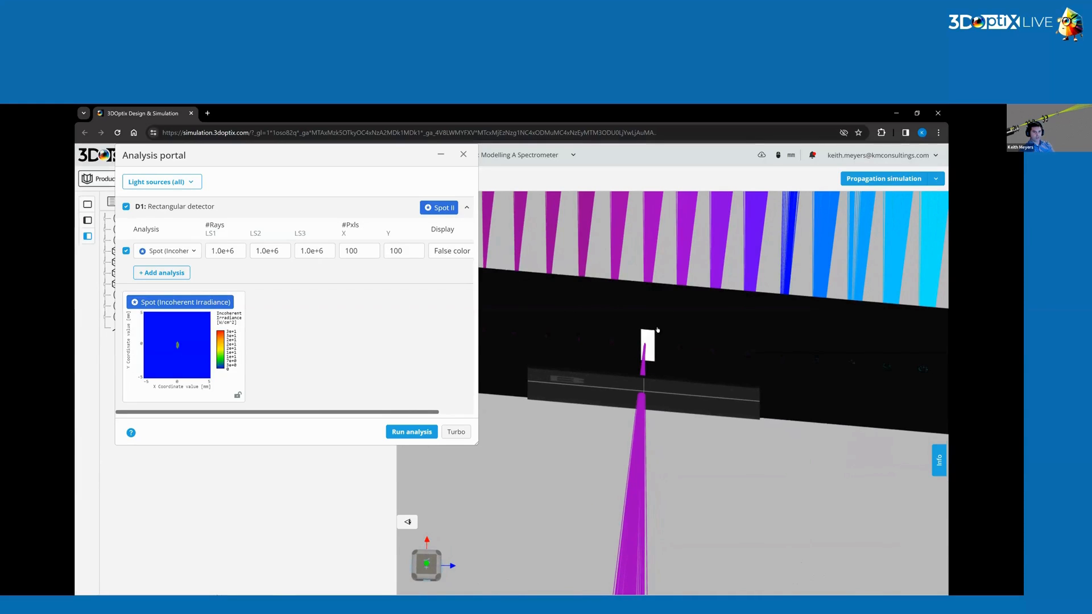
pyautogui.click(441, 158)
# Select the reflective grating and inspect its position and rotation angles.
pyautogui.moveTo(674, 341); pyautogui.dragTo(677, 367)
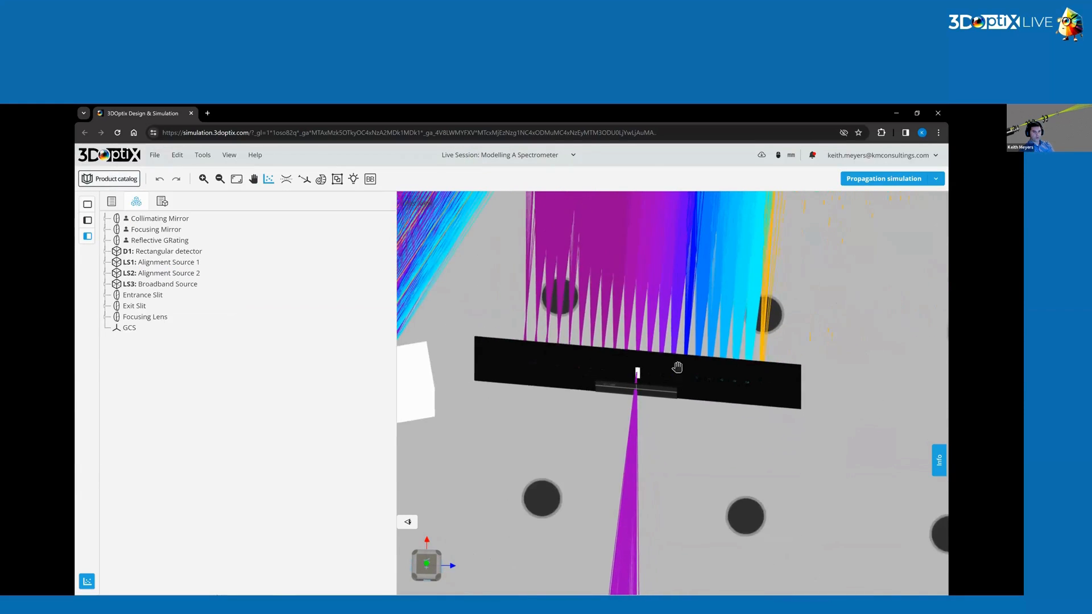
pyautogui.moveTo(609, 456); pyautogui.dragTo(682, 433, button='right')
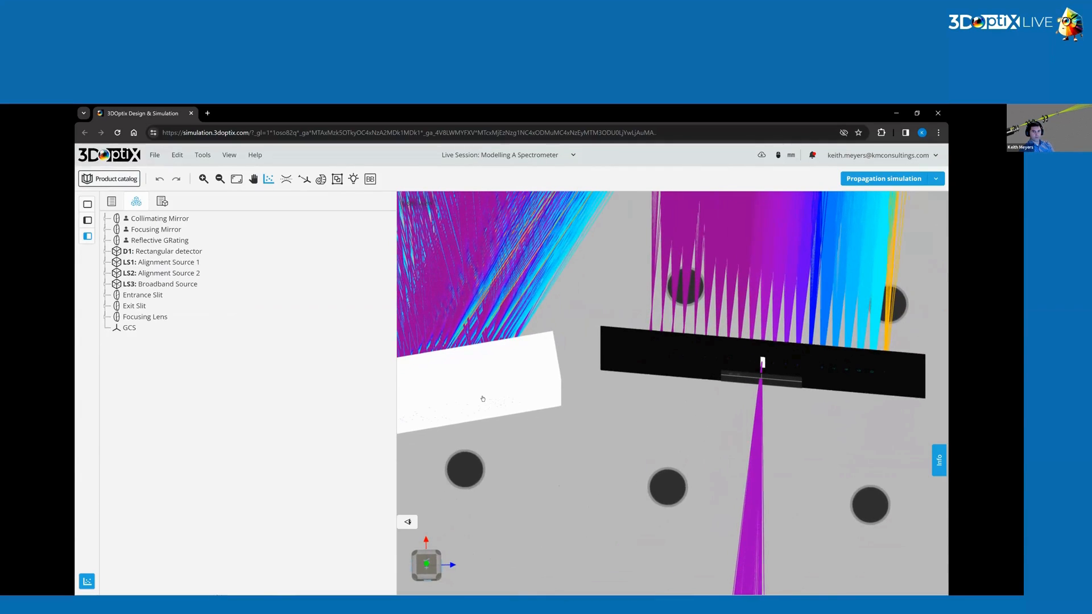
pyautogui.click(483, 398)
pyautogui.click(939, 217)
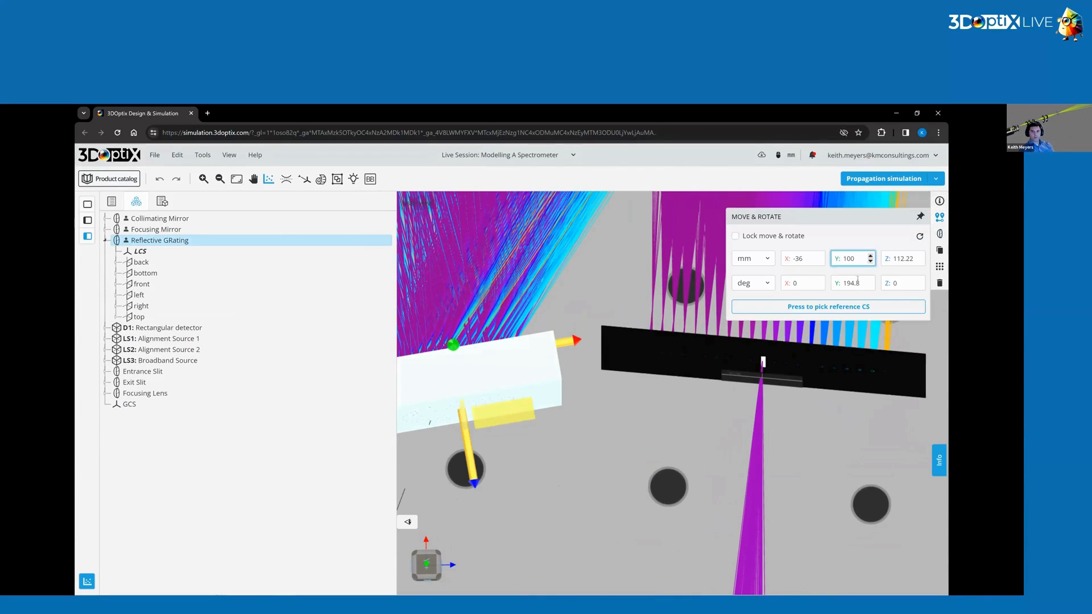
pyautogui.click(861, 282)
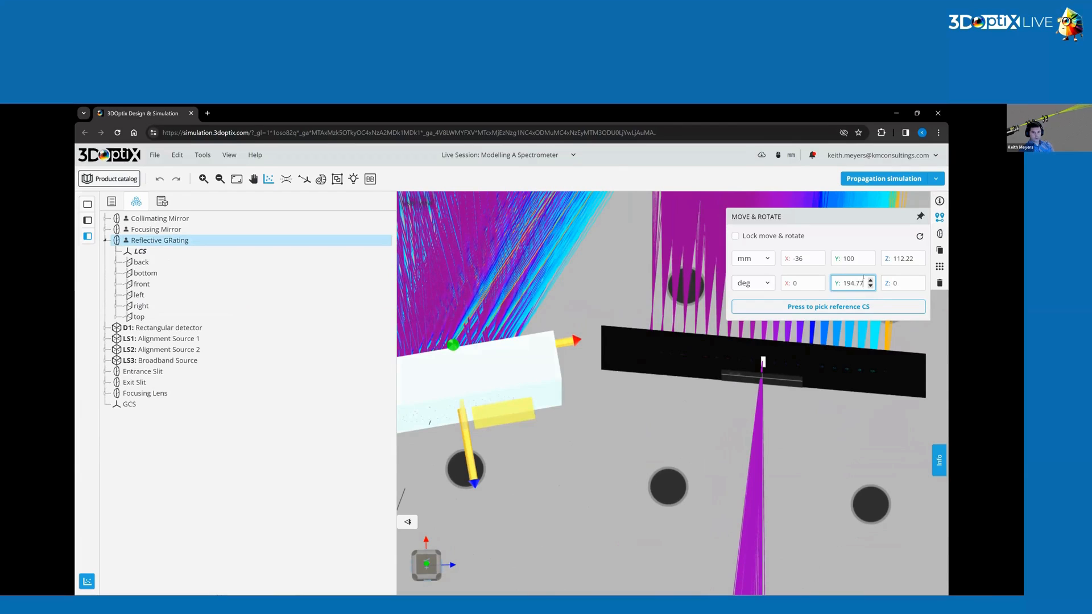
pyautogui.click(819, 436)
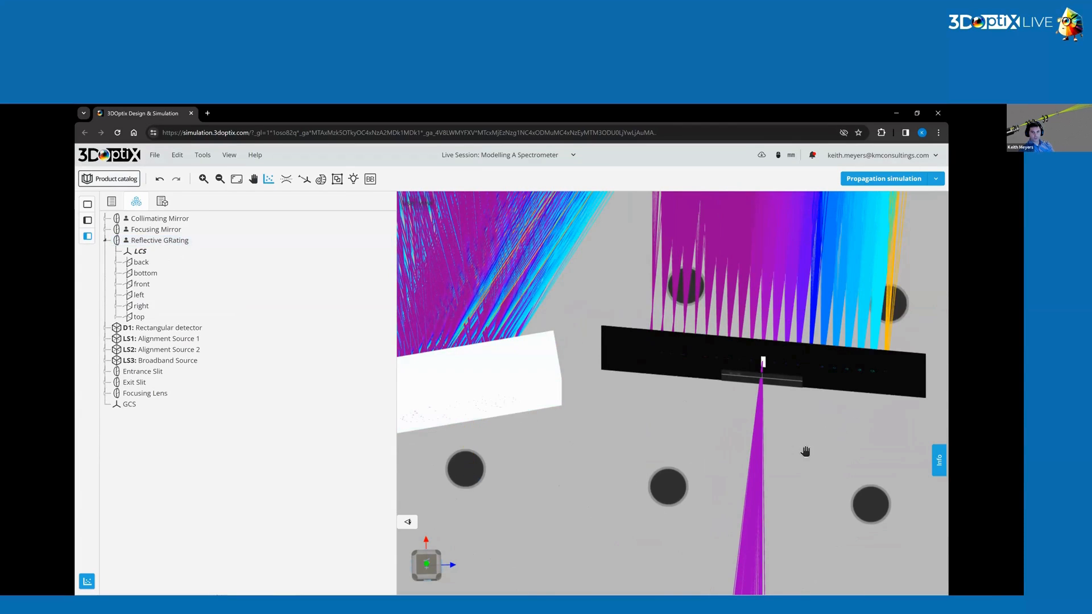
# Zoom and pan around the exit slit and the whole spectrometer layout to examine the ray paths.
pyautogui.moveTo(805, 452); pyautogui.dragTo(717, 494, button='right')
pyautogui.scroll(4, 713, 494)
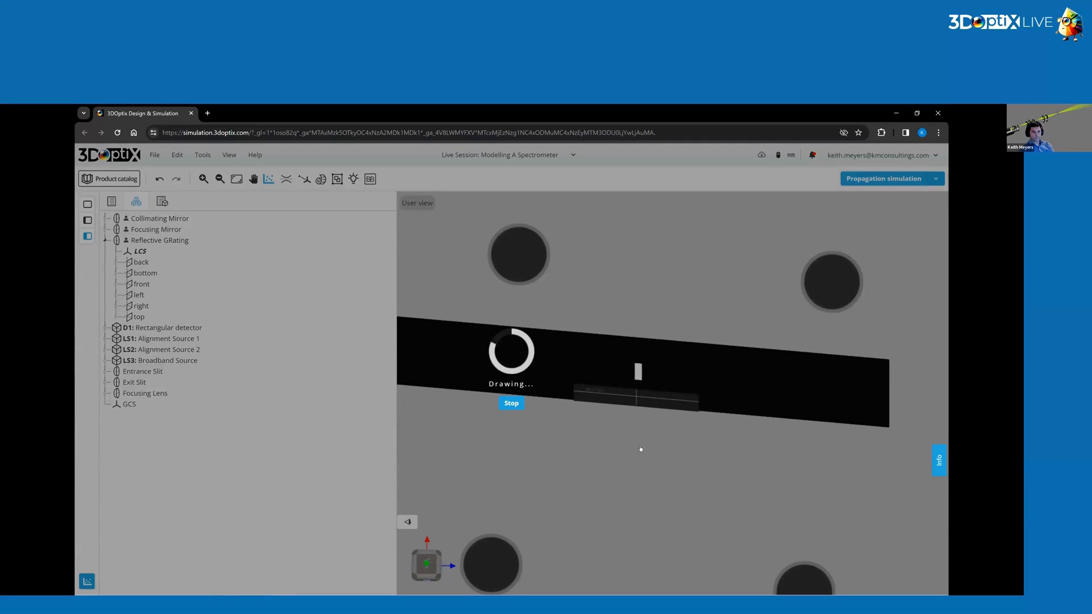
pyautogui.scroll(2, 638, 378)
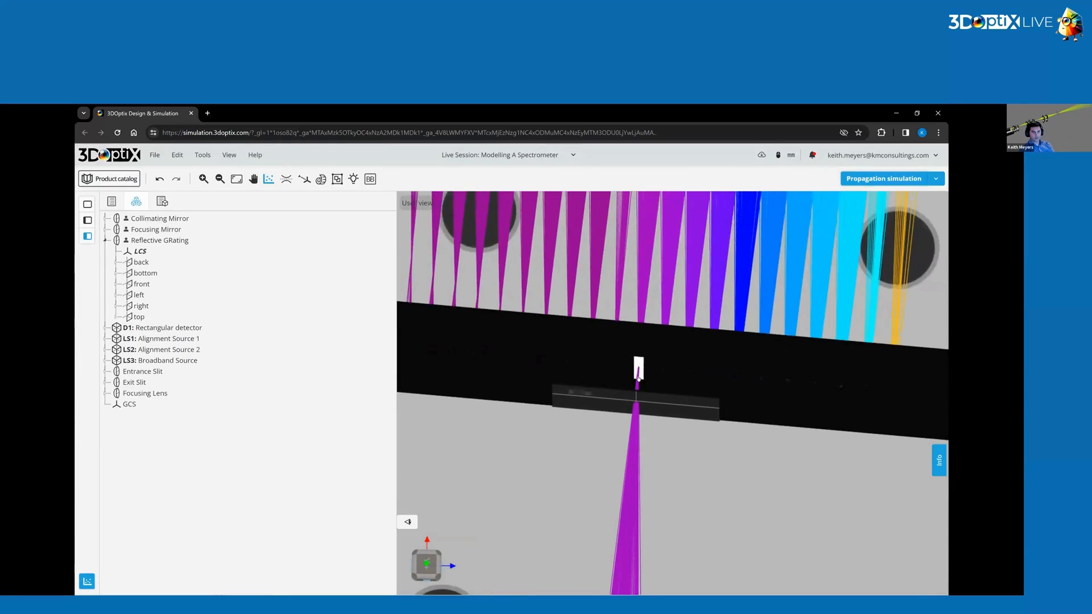
pyautogui.scroll(3, 637, 378)
pyautogui.moveTo(643, 429); pyautogui.dragTo(643, 324)
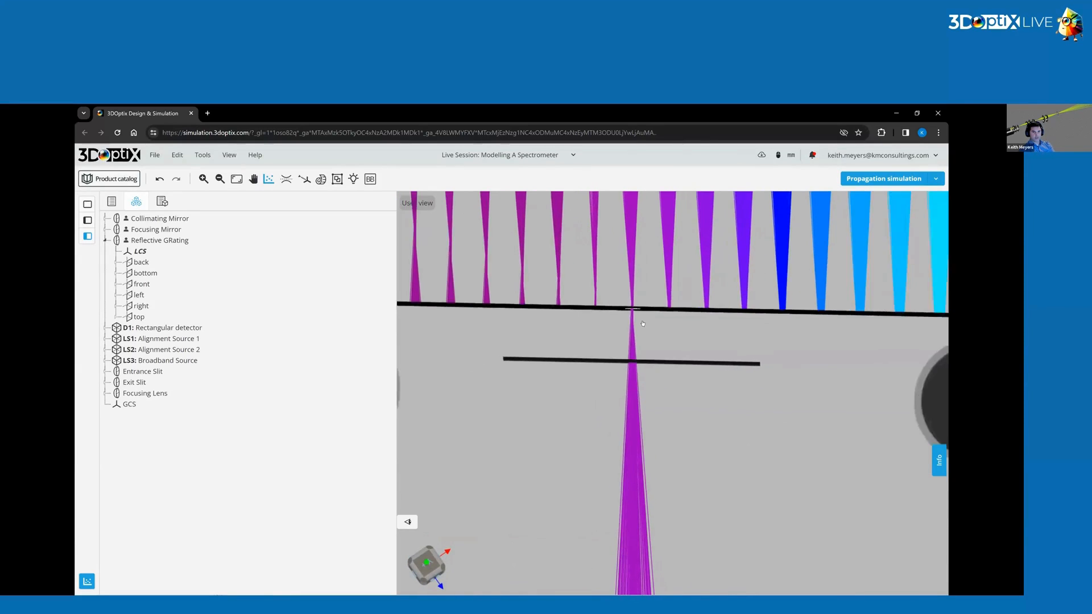
pyautogui.scroll(-6, 642, 323)
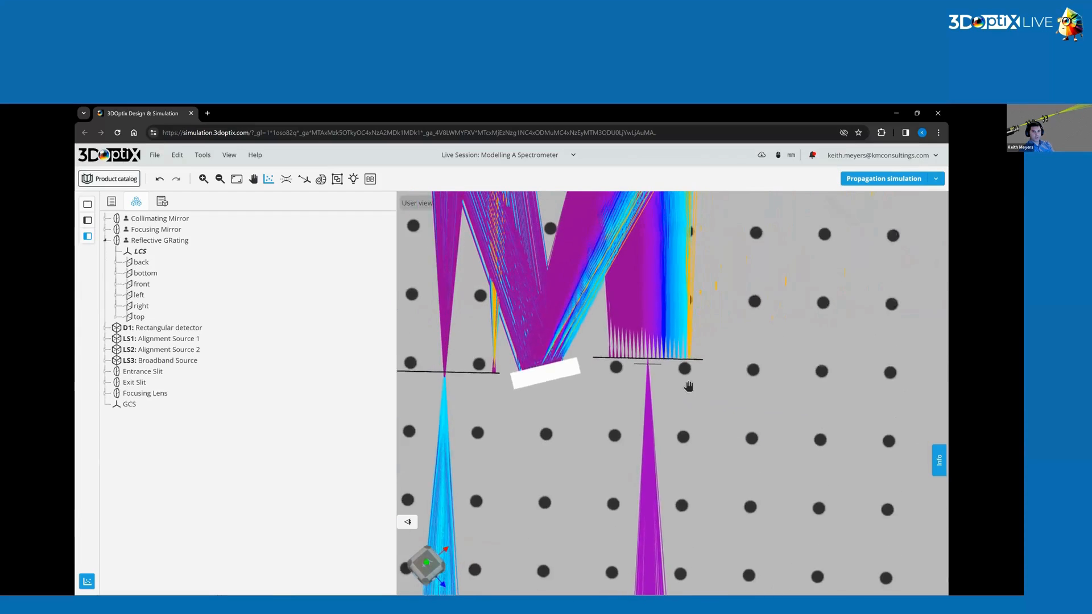
pyautogui.moveTo(689, 386); pyautogui.dragTo(694, 511, button='right')
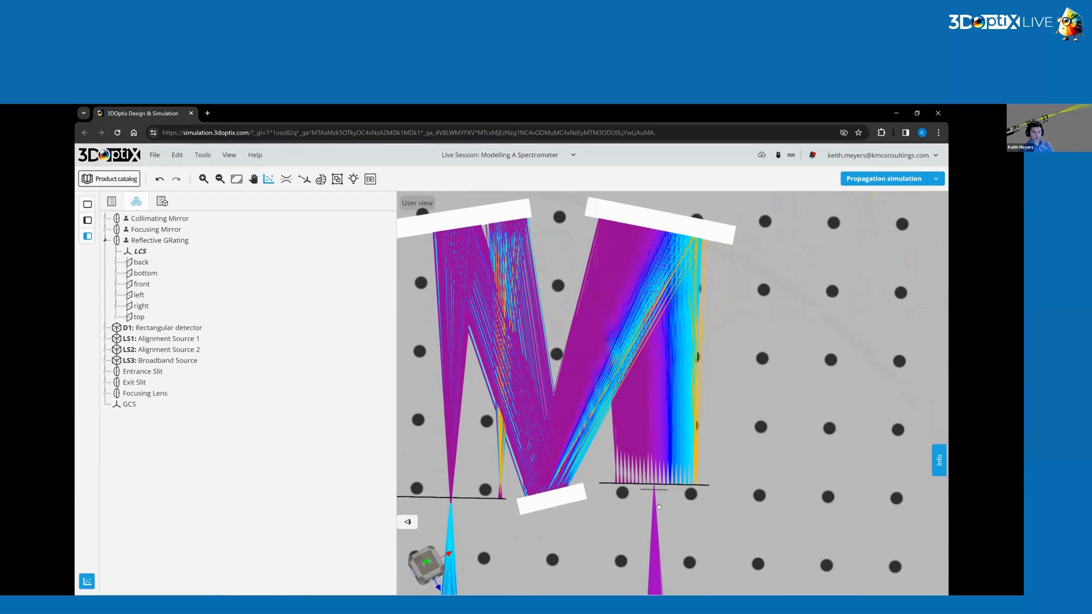
pyautogui.scroll(5, 659, 506)
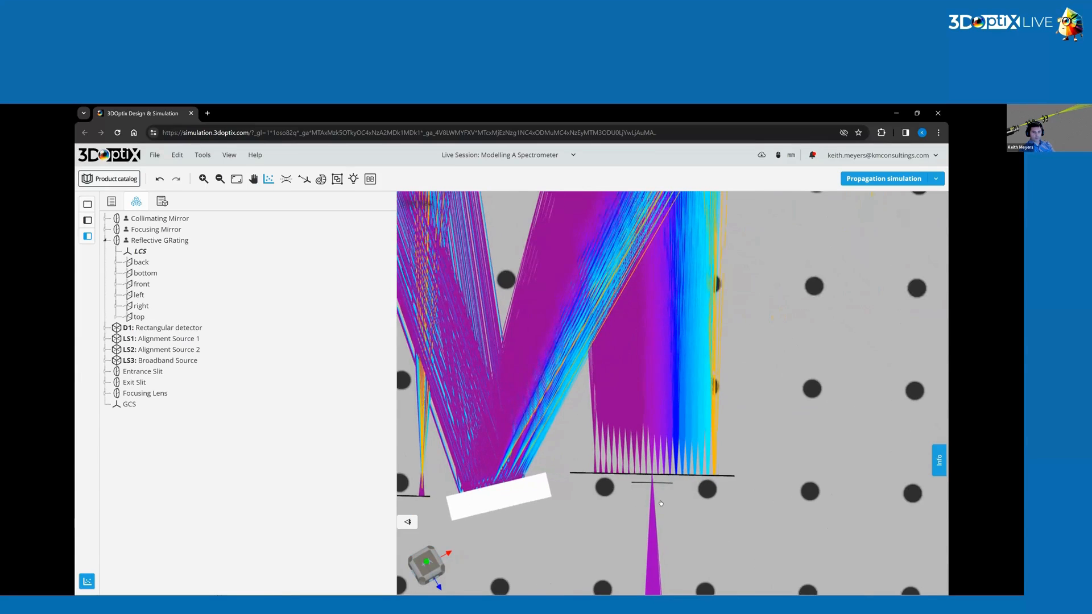
pyautogui.scroll(8, 660, 503)
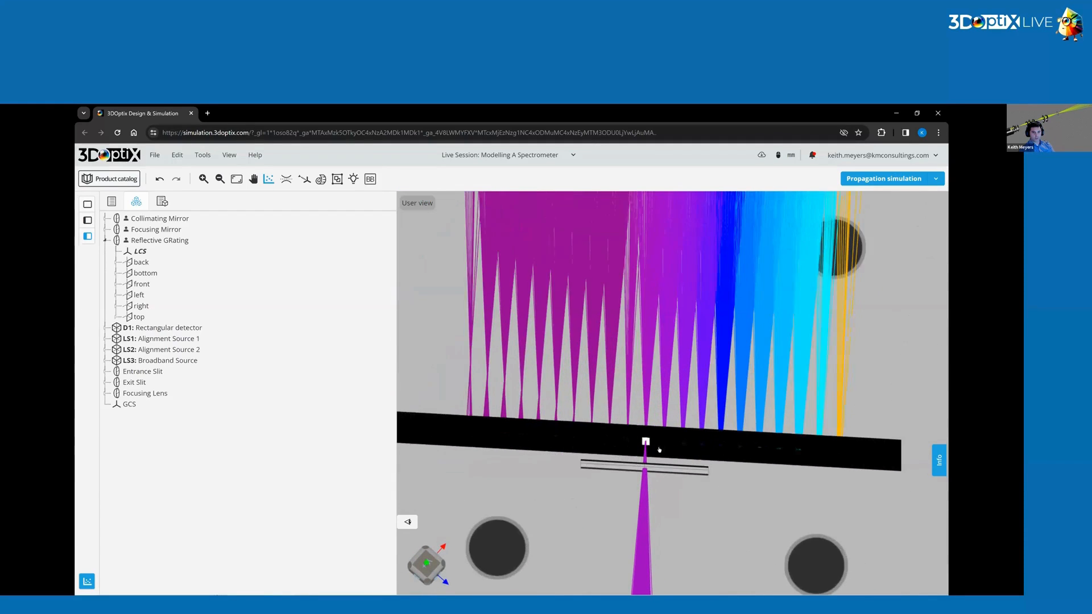
pyautogui.scroll(2, 654, 450)
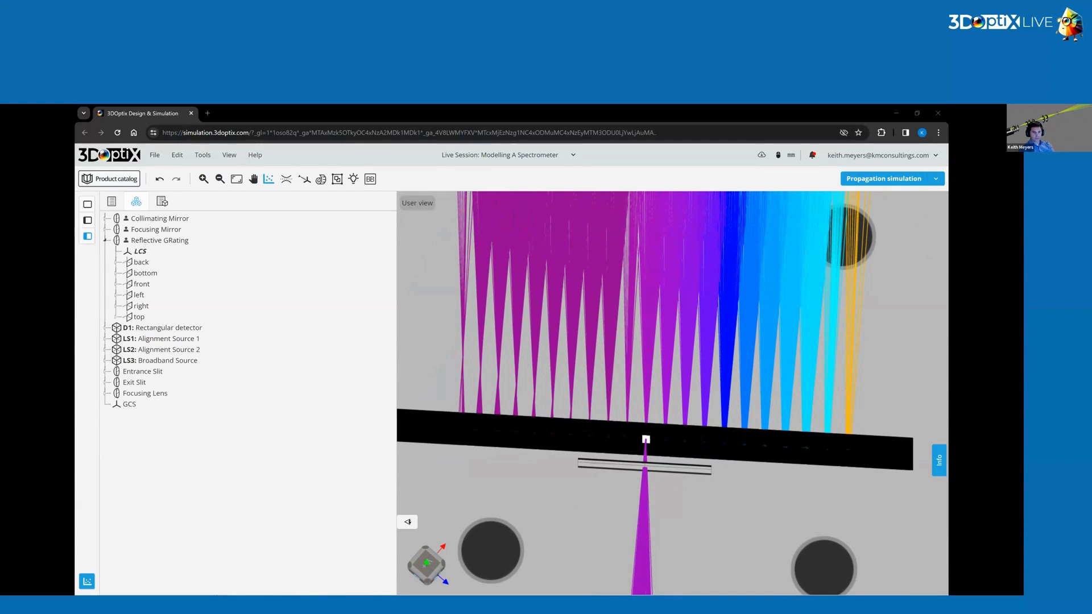
pyautogui.scroll(-5, 711, 504)
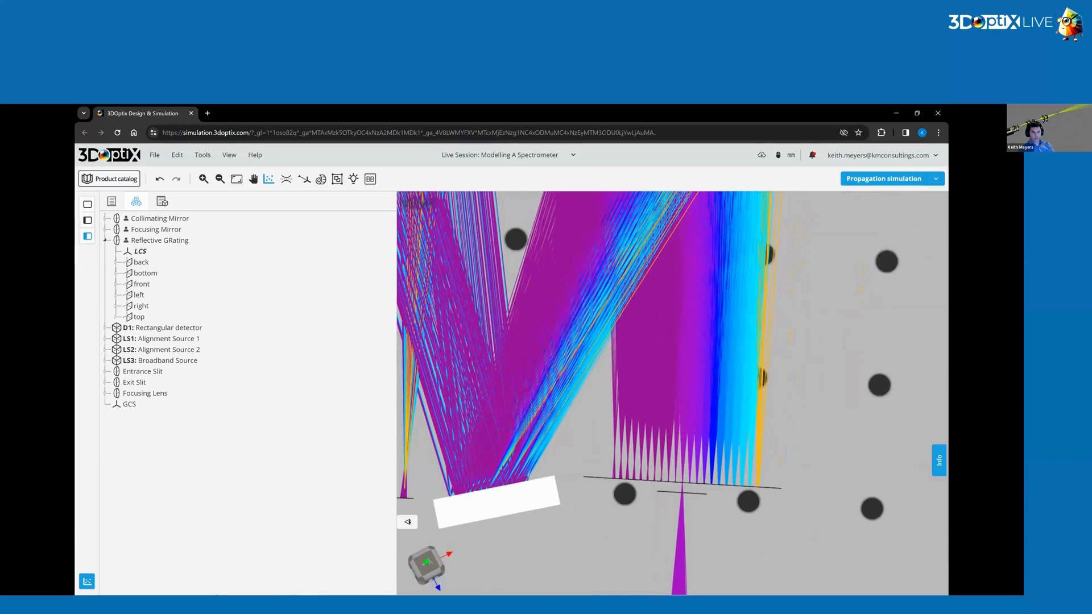
pyautogui.scroll(3, 689, 516)
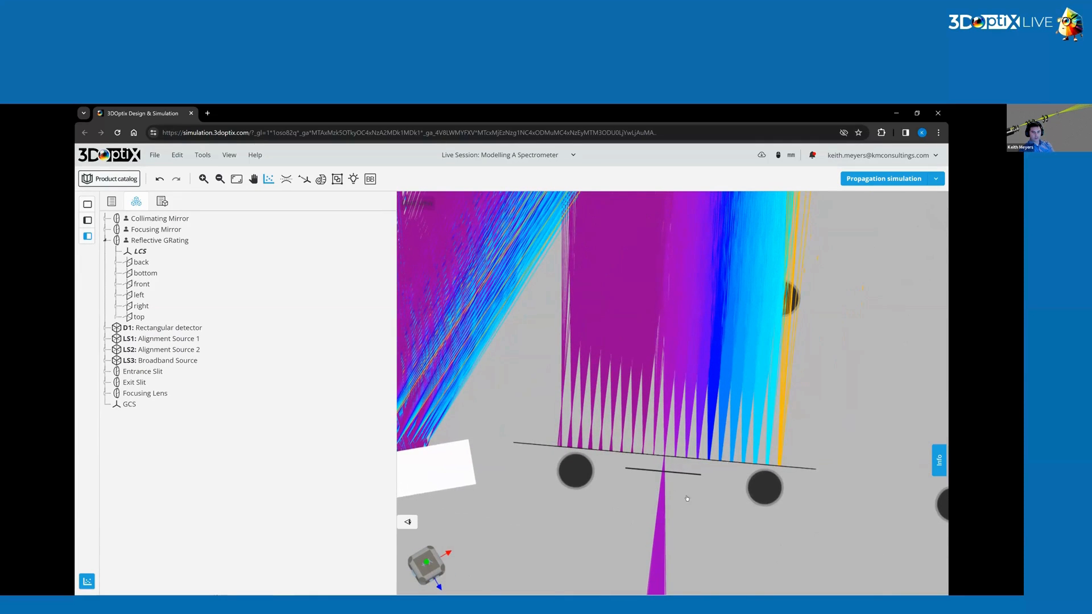
pyautogui.moveTo(687, 498); pyautogui.dragTo(689, 456)
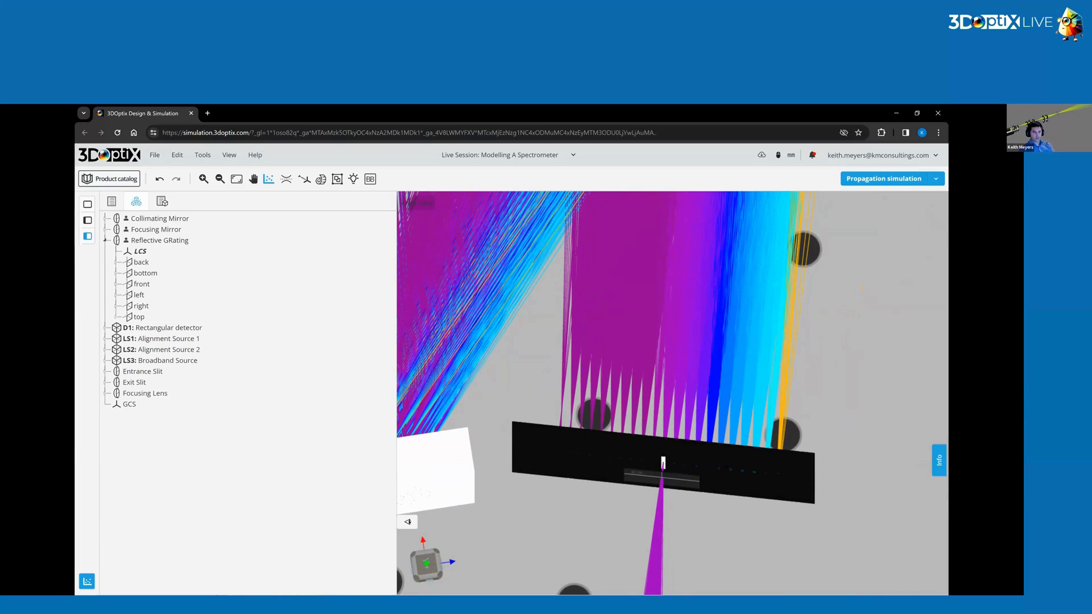
pyautogui.scroll(-10, 707, 349)
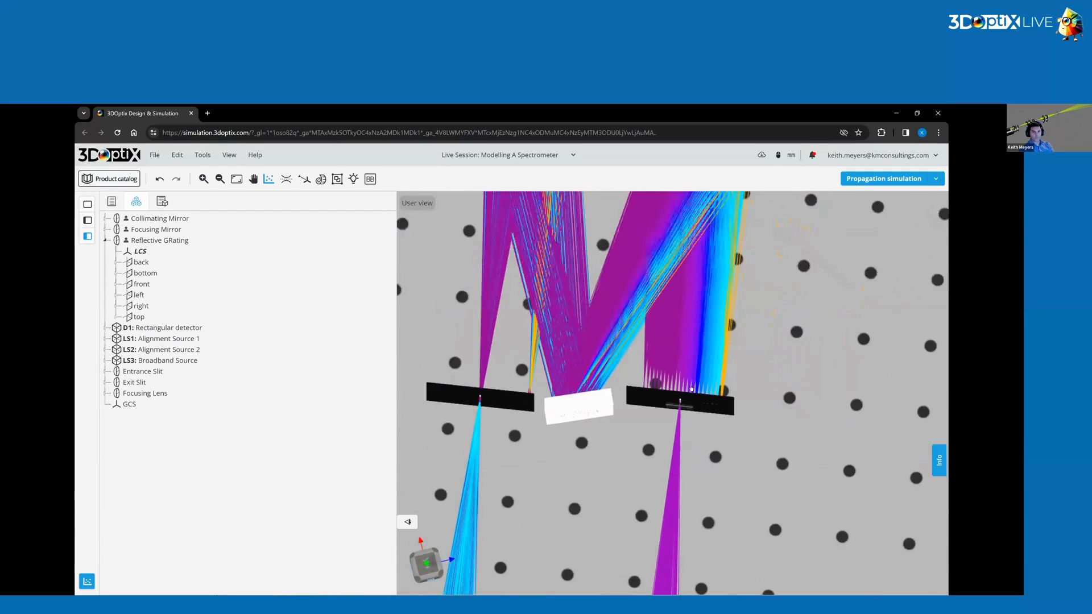
pyautogui.scroll(-4, 687, 395)
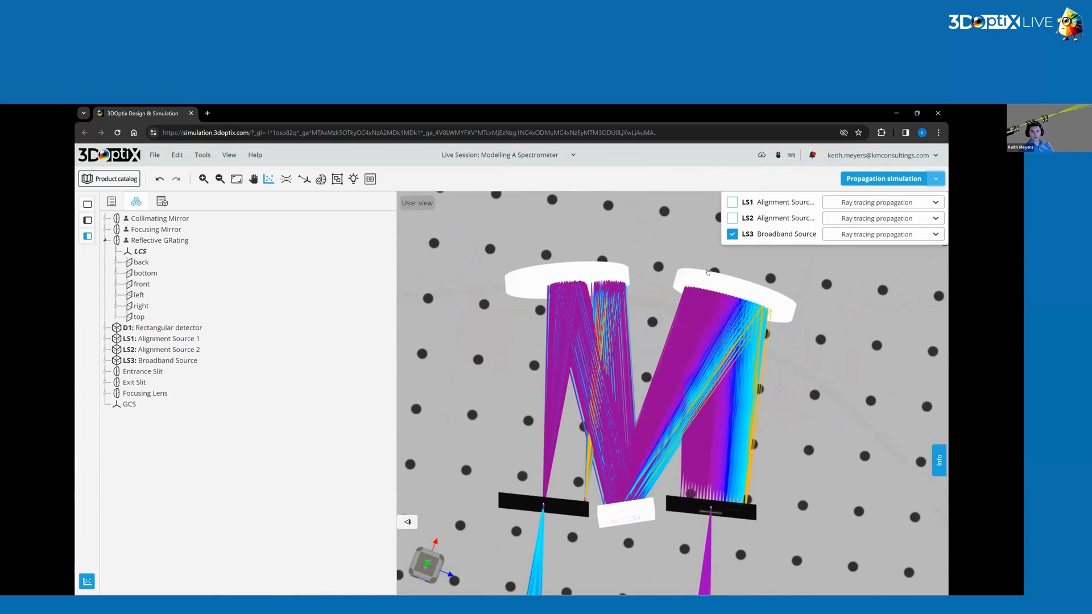
# Enable Alignment Source 1 in the propagation source list.
pyautogui.click(733, 202)
pyautogui.click(884, 443)
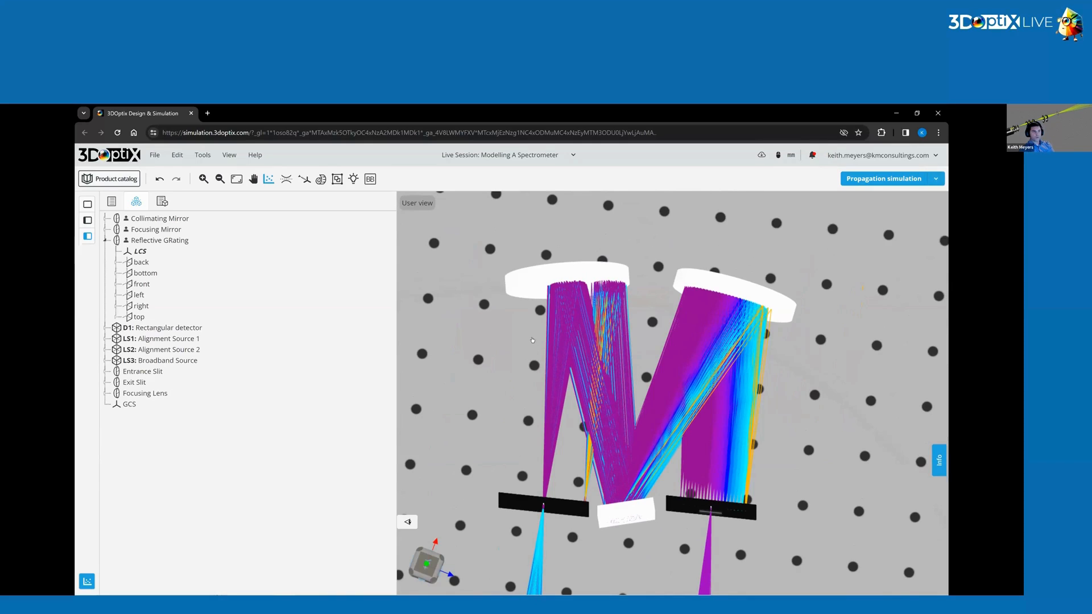
# Inspect the wavelength settings of Alignment Source 1 and Alignment Source 2.
pyautogui.click(188, 339)
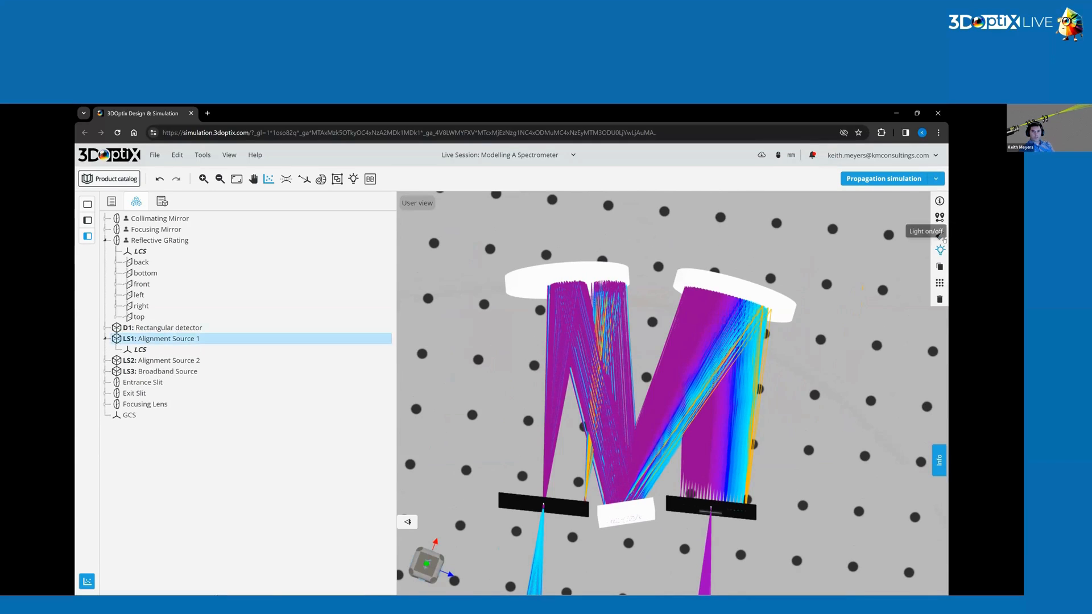
pyautogui.click(940, 235)
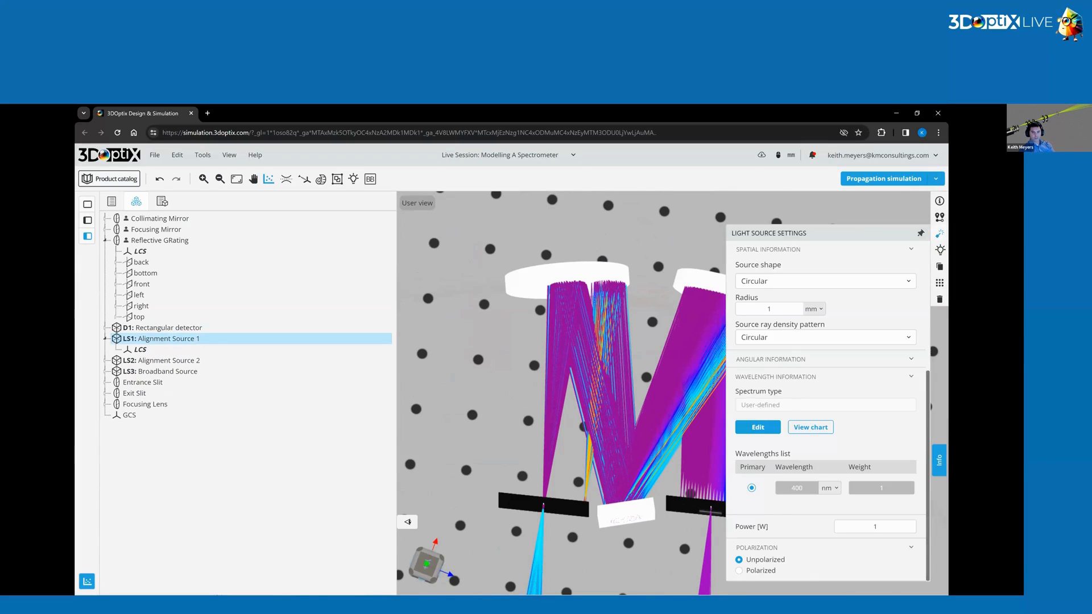
pyautogui.click(170, 360)
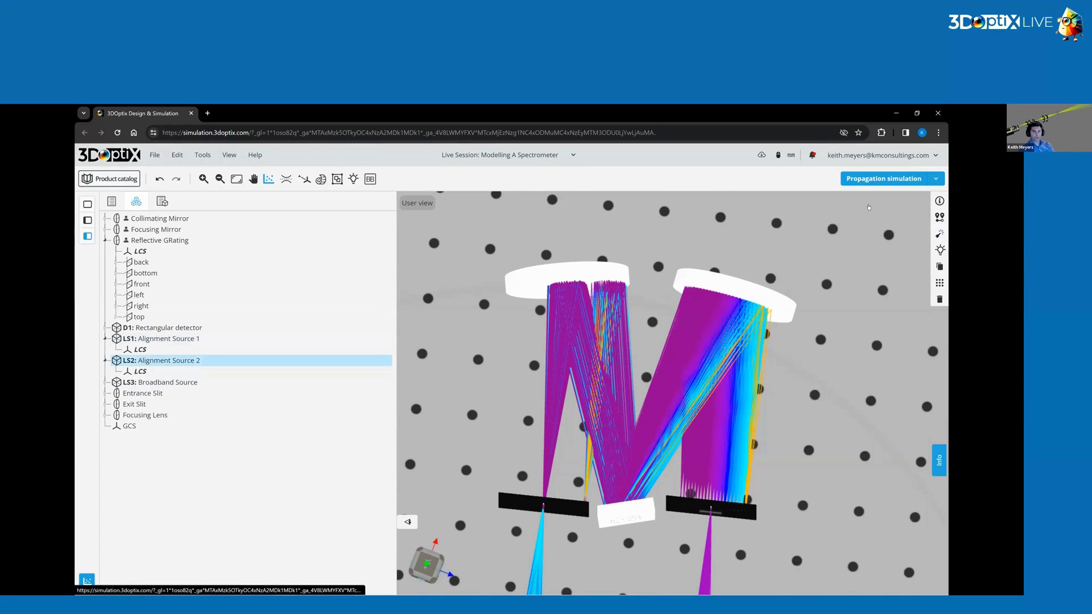
pyautogui.click(940, 234)
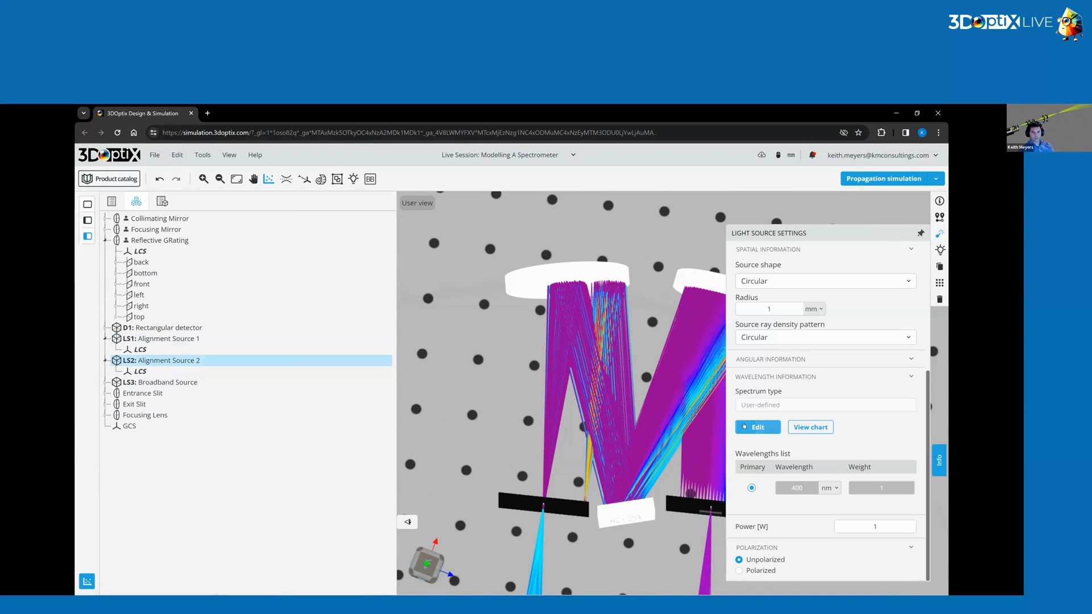
pyautogui.click(758, 427)
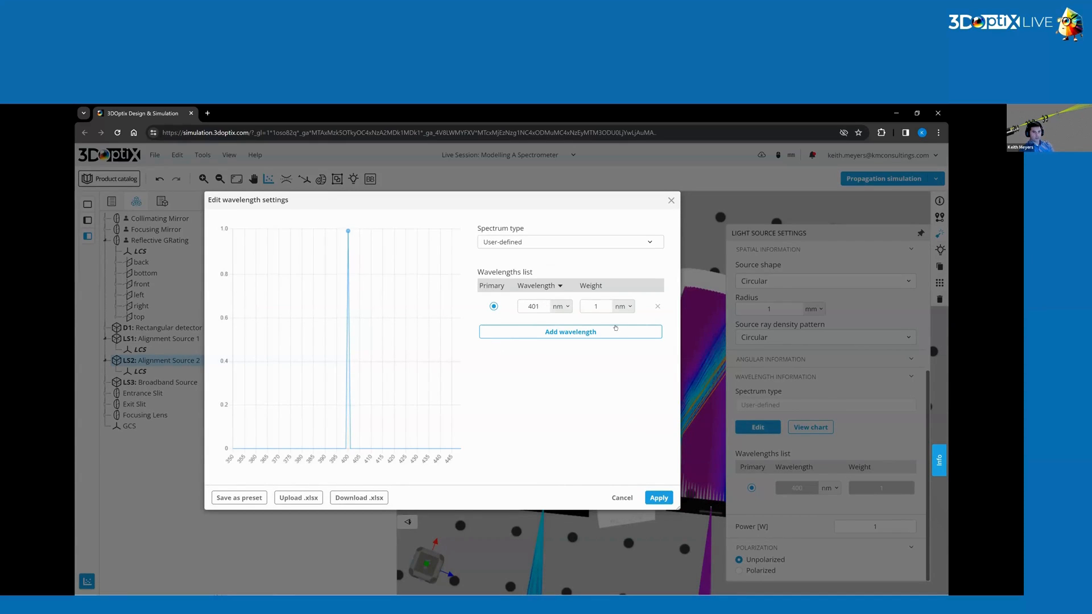
pyautogui.click(659, 498)
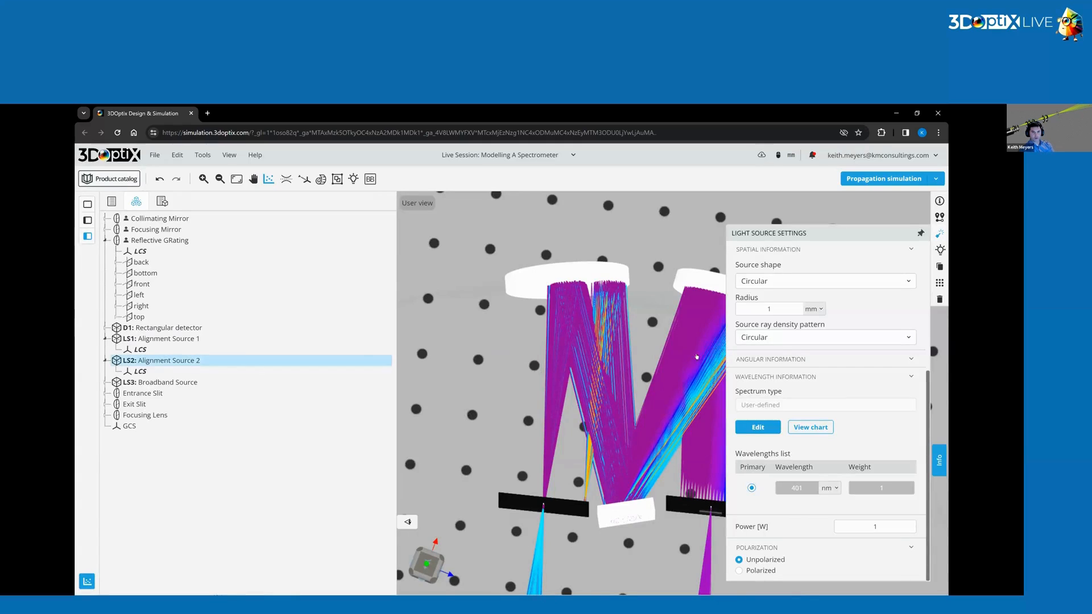
# Run the propagation simulation with the two alignment sources enabled and the broadband source off.
pyautogui.click(777, 213)
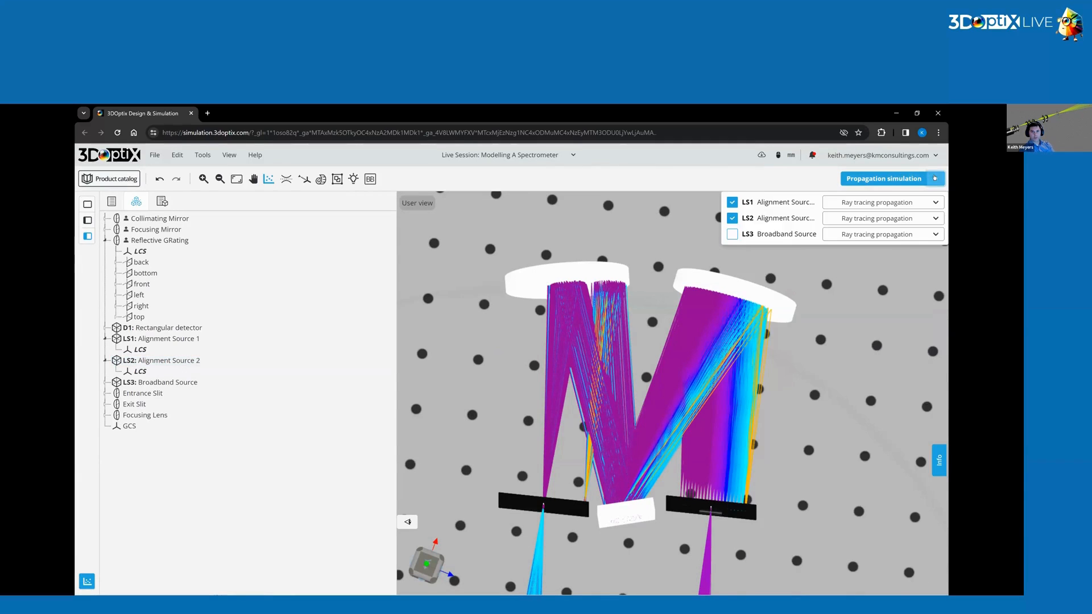
pyautogui.click(898, 180)
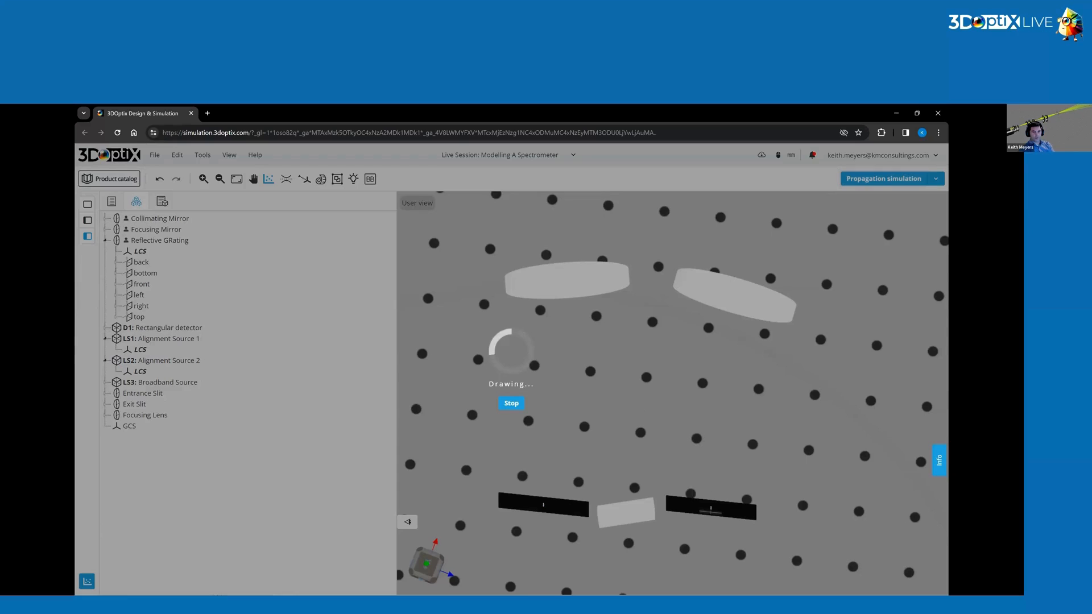
# Switch the ray color palette to directional ray colors.
pyautogui.scroll(4, 739, 503)
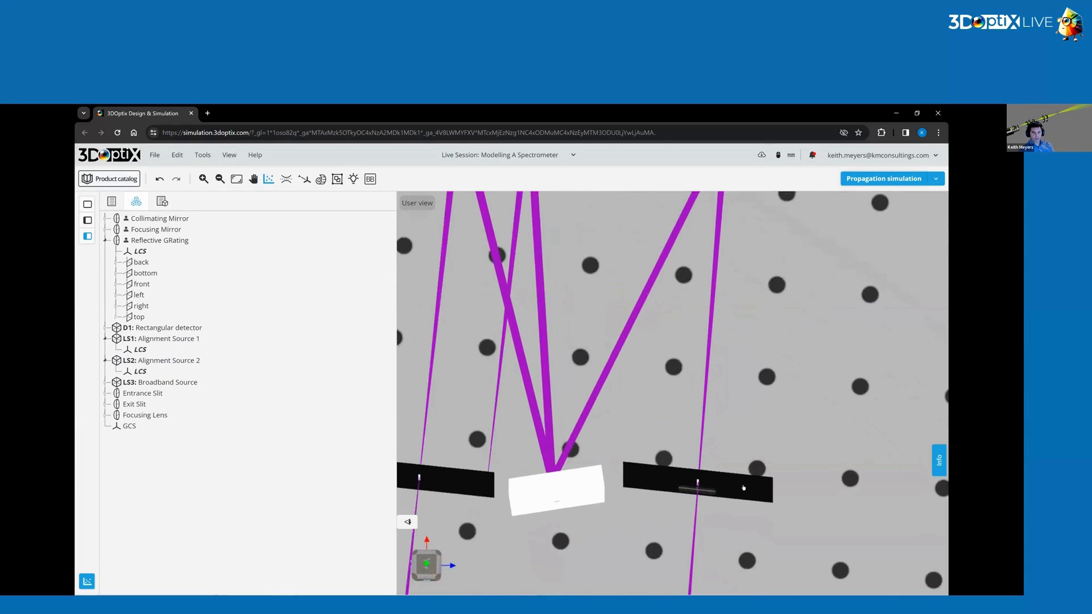
pyautogui.moveTo(743, 487); pyautogui.dragTo(704, 477)
pyautogui.scroll(4, 704, 476)
pyautogui.moveTo(704, 476); pyautogui.dragTo(773, 466, button='right')
pyautogui.scroll(5, 621, 460)
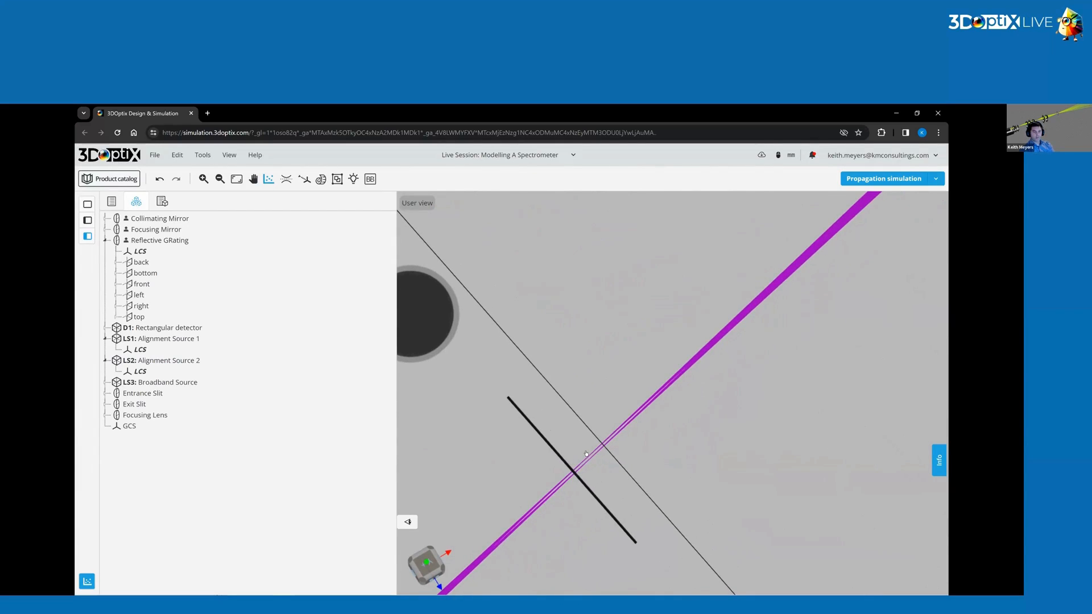
pyautogui.click(230, 156)
pyautogui.moveTo(261, 228)
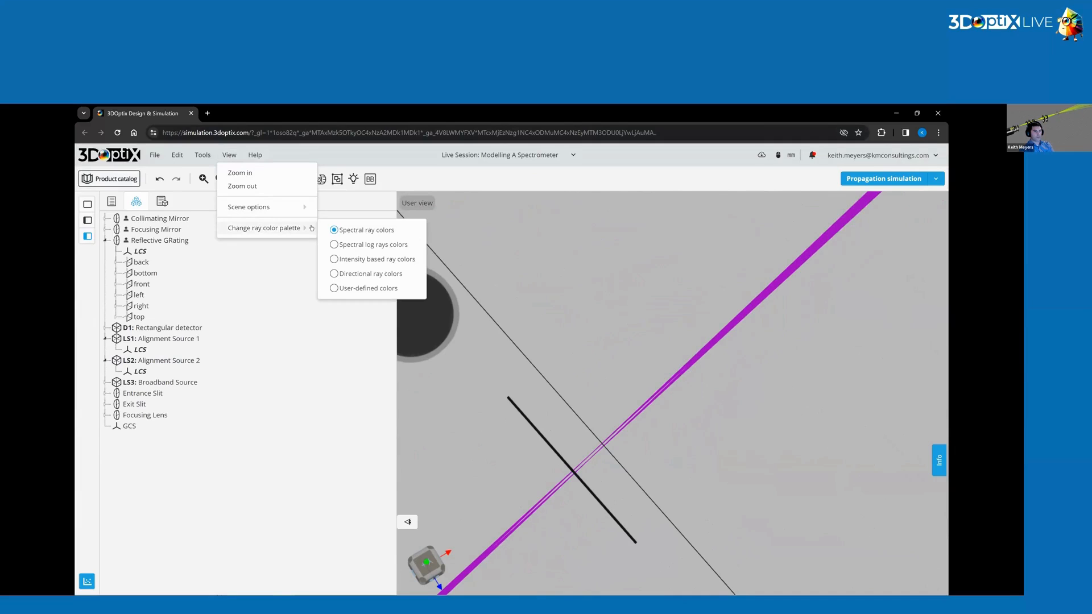
pyautogui.click(370, 274)
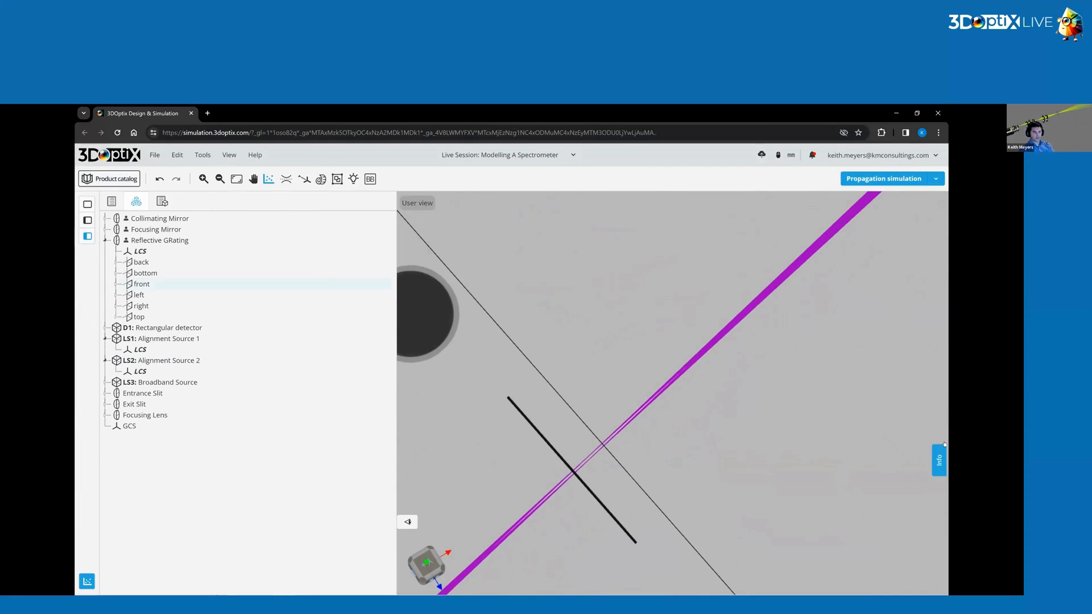
# Zoom and pan around the exit slit to examine the alignment rays passing through it.
pyautogui.scroll(3, 600, 469)
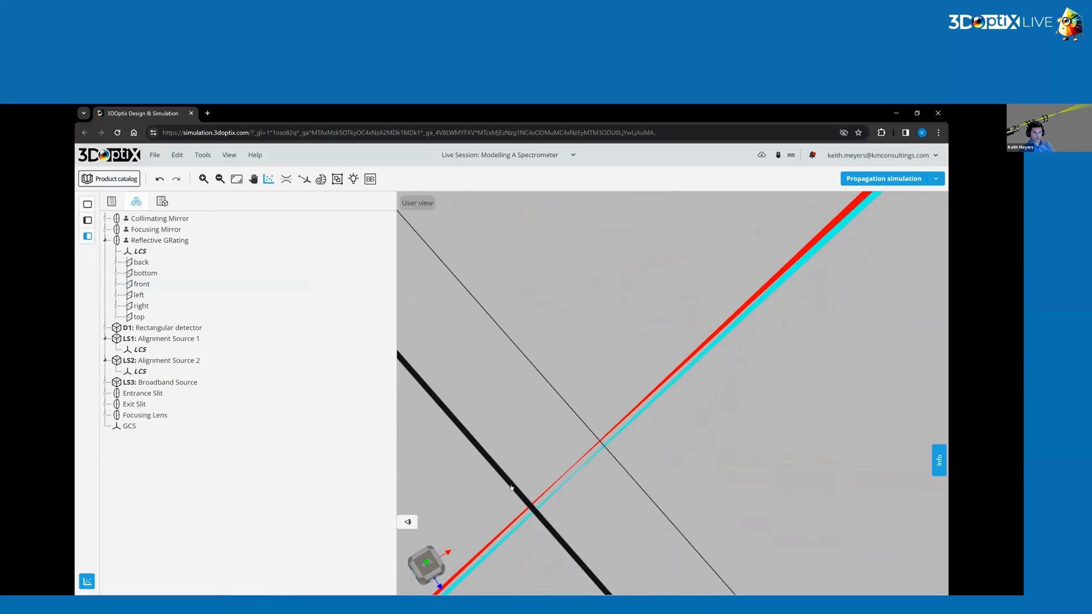
pyautogui.scroll(-8, 590, 441)
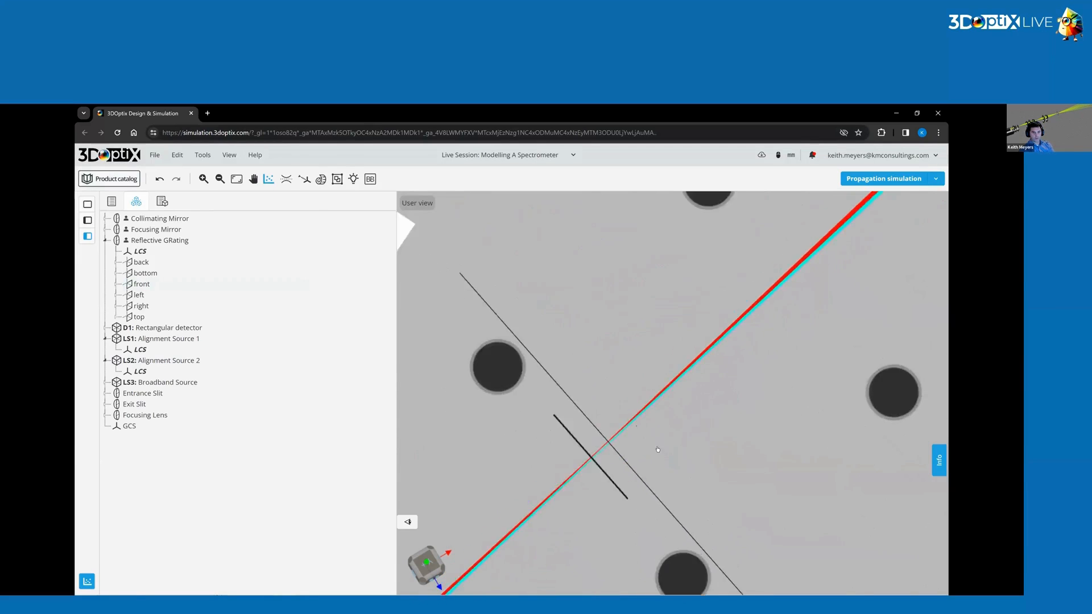
pyautogui.moveTo(590, 441); pyautogui.dragTo(686, 442)
pyautogui.scroll(-4, 686, 442)
pyautogui.moveTo(686, 416); pyautogui.dragTo(646, 447, button='right')
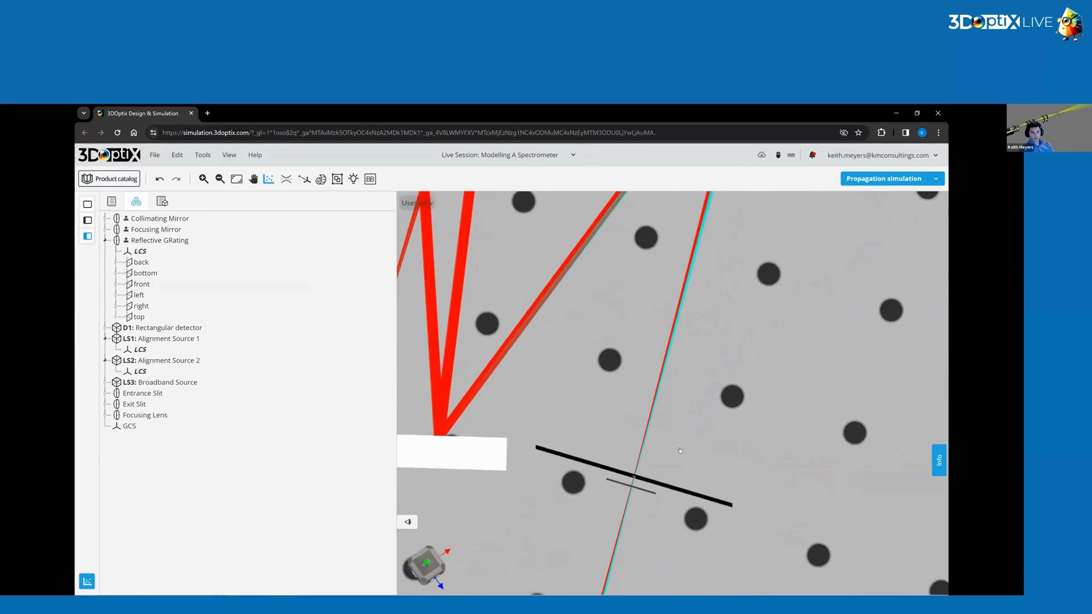
pyautogui.moveTo(646, 446); pyautogui.dragTo(673, 433)
pyautogui.scroll(-1, 672, 434)
pyautogui.scroll(-3, 672, 434)
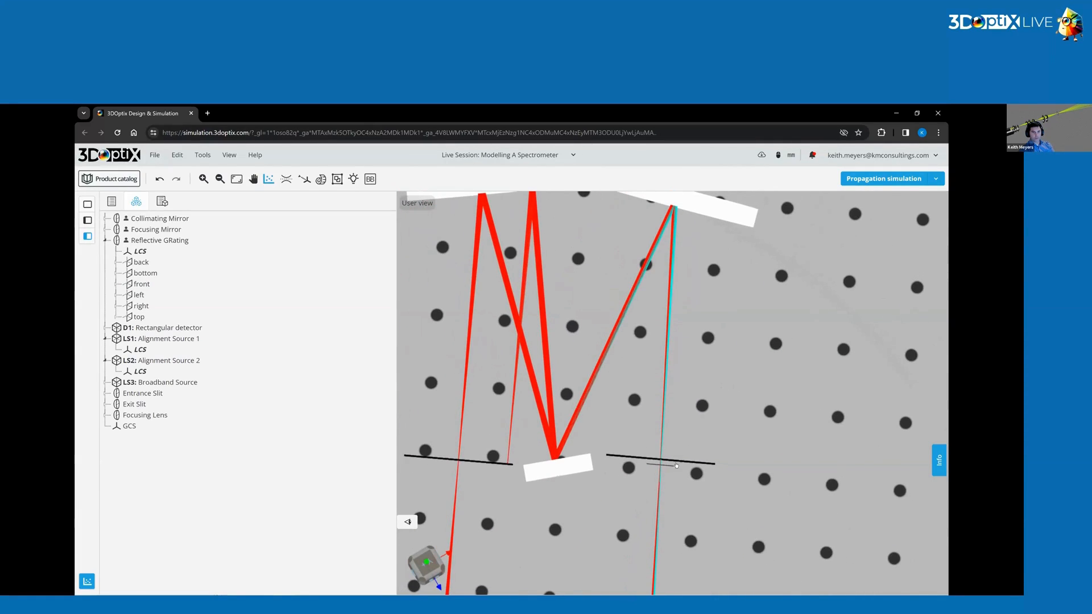
# Set the detector spot analysis resolution to 300 by 300 pixels and run the analysis.
pyautogui.click(269, 178)
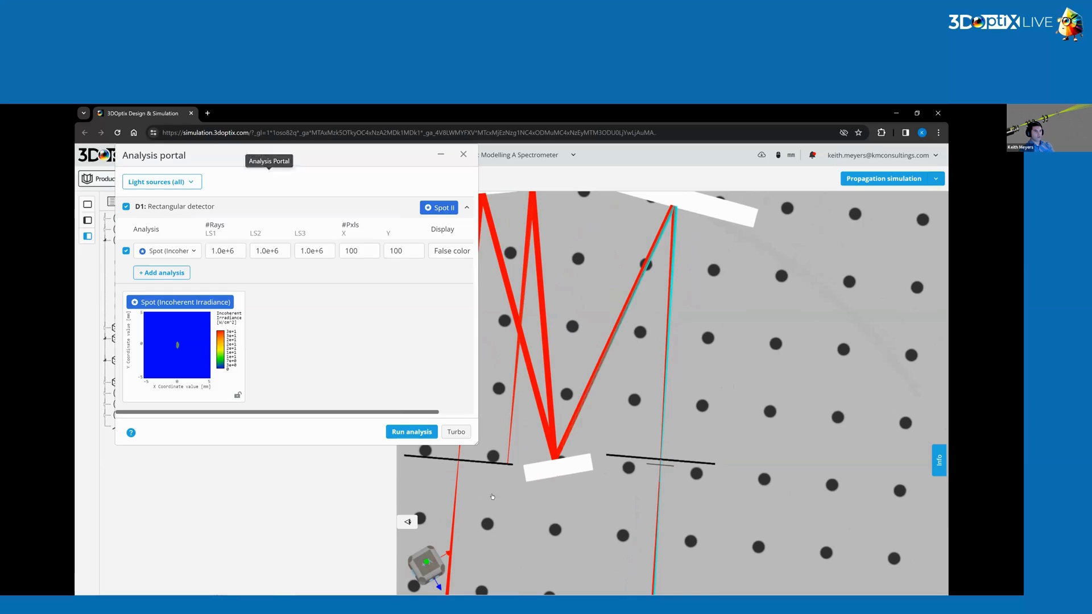
pyautogui.click(424, 441)
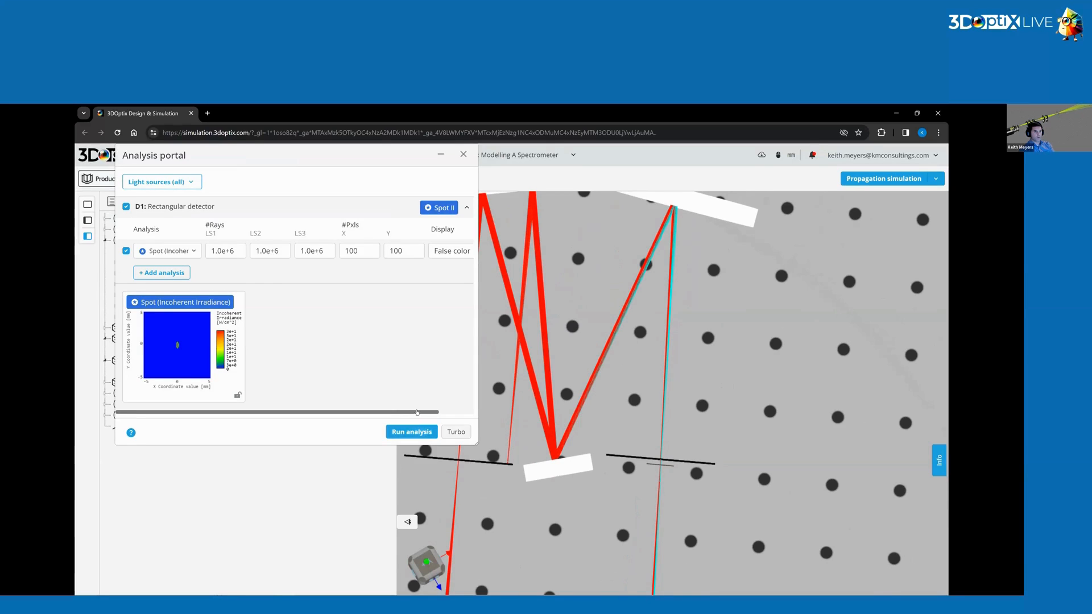
pyautogui.doubleClick(355, 252)
pyautogui.doubleClick(400, 252)
pyautogui.write('300')
pyautogui.click(412, 431)
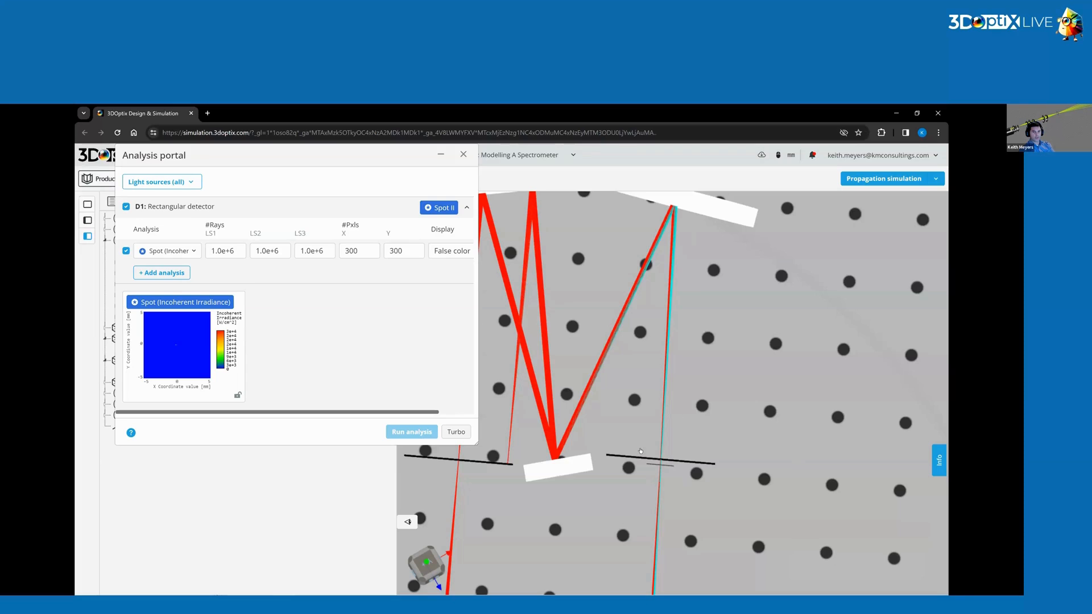
# Enlarge the detector spot map and inspect the irradiance for the 400 and 401 wavelengths separately.
pyautogui.click(179, 343)
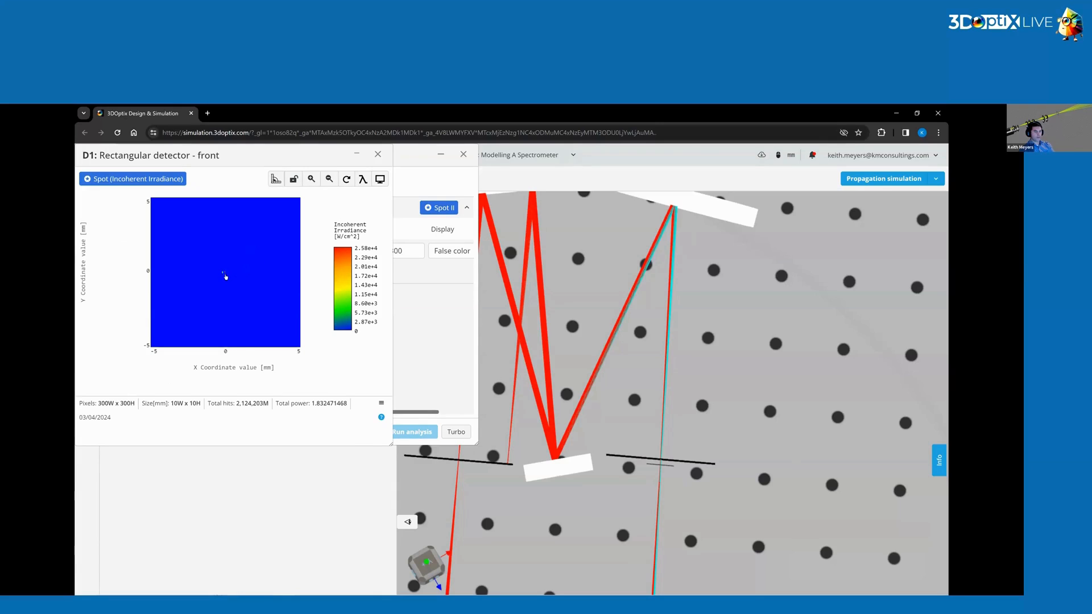
pyautogui.scroll(10, 220, 270)
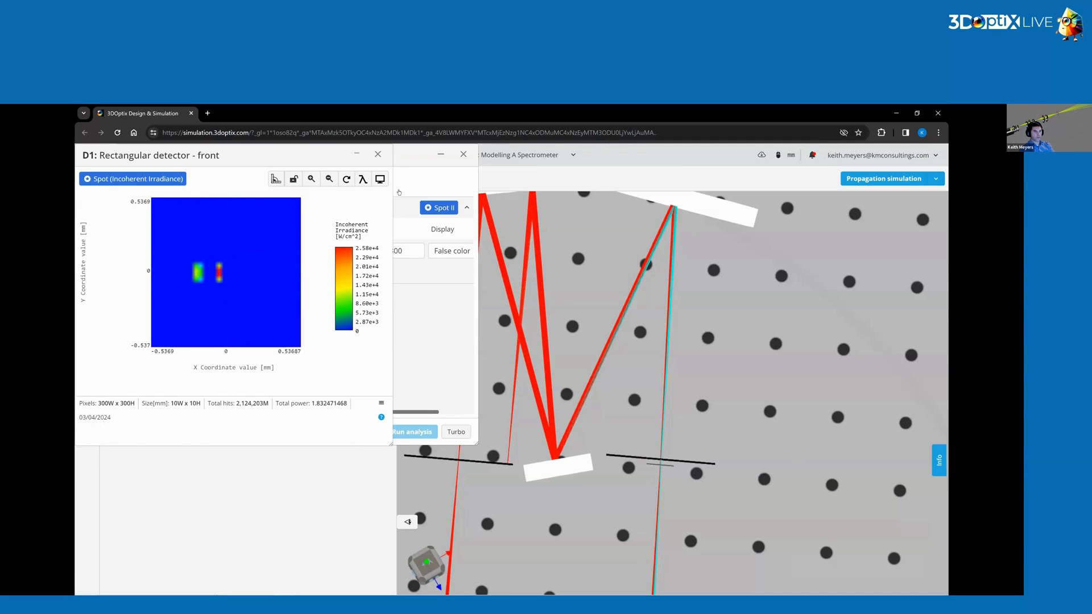
pyautogui.click(363, 181)
pyautogui.click(332, 198)
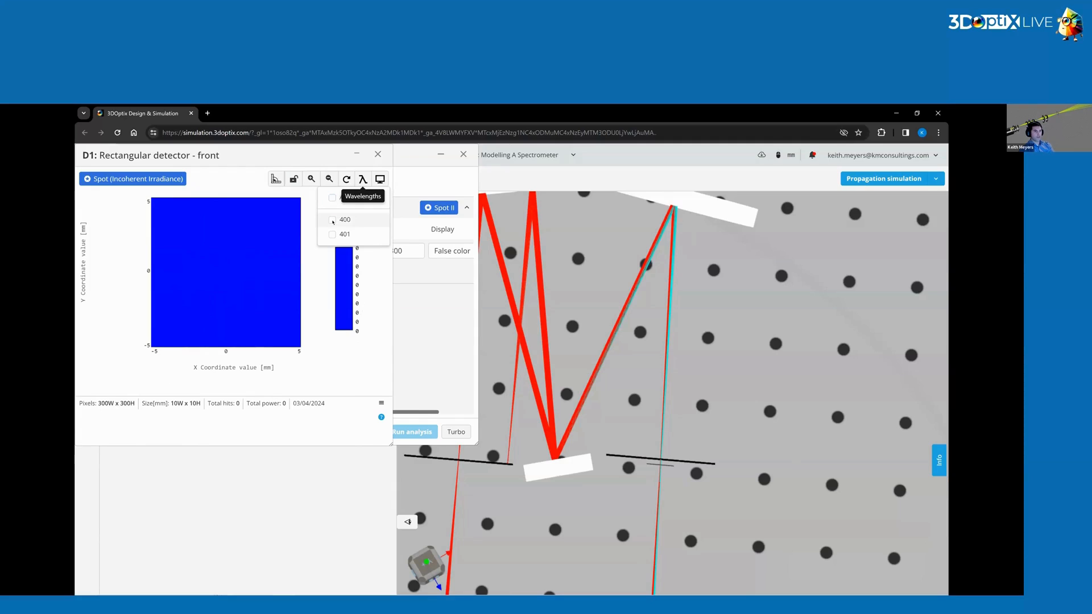
pyautogui.click(332, 220)
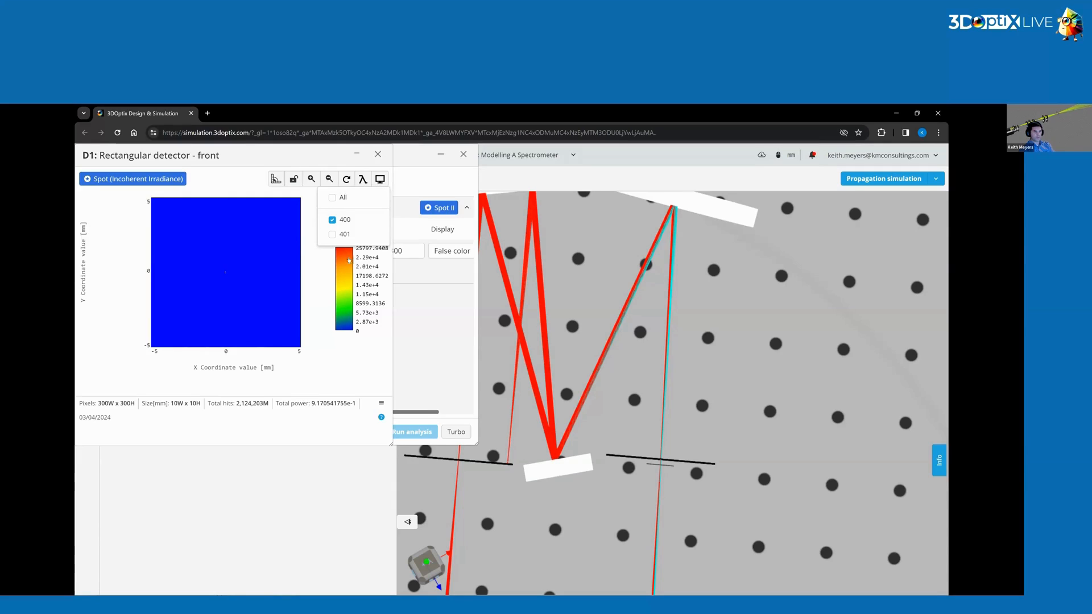
pyautogui.click(332, 219)
pyautogui.click(332, 235)
pyautogui.click(378, 155)
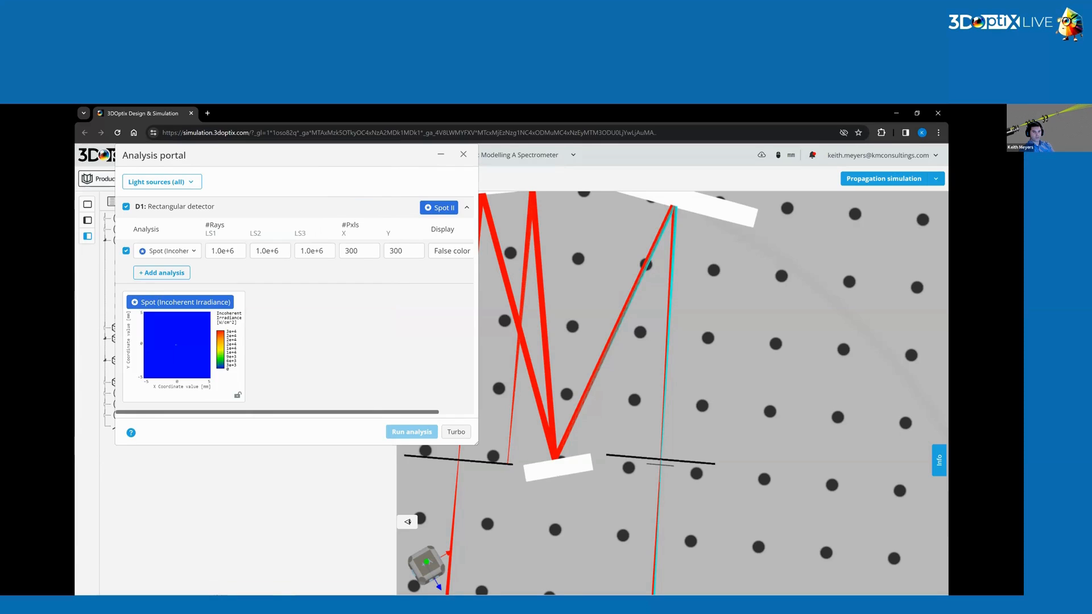
# Set the exit slit's half width minimum to 0.1 mm and save the element.
pyautogui.scroll(10, 647, 449)
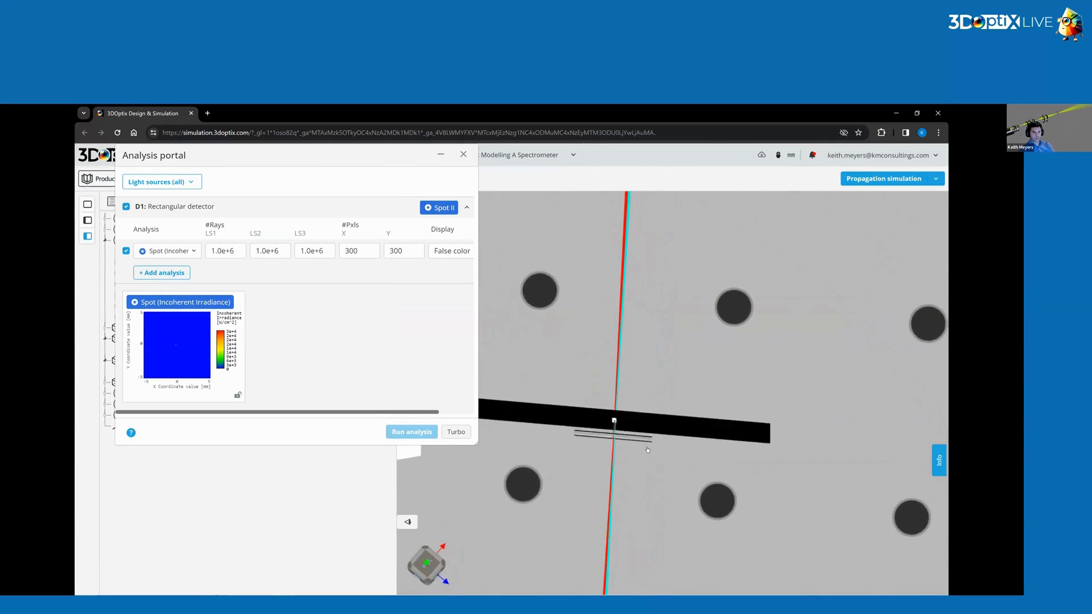
pyautogui.moveTo(647, 450); pyautogui.dragTo(769, 346)
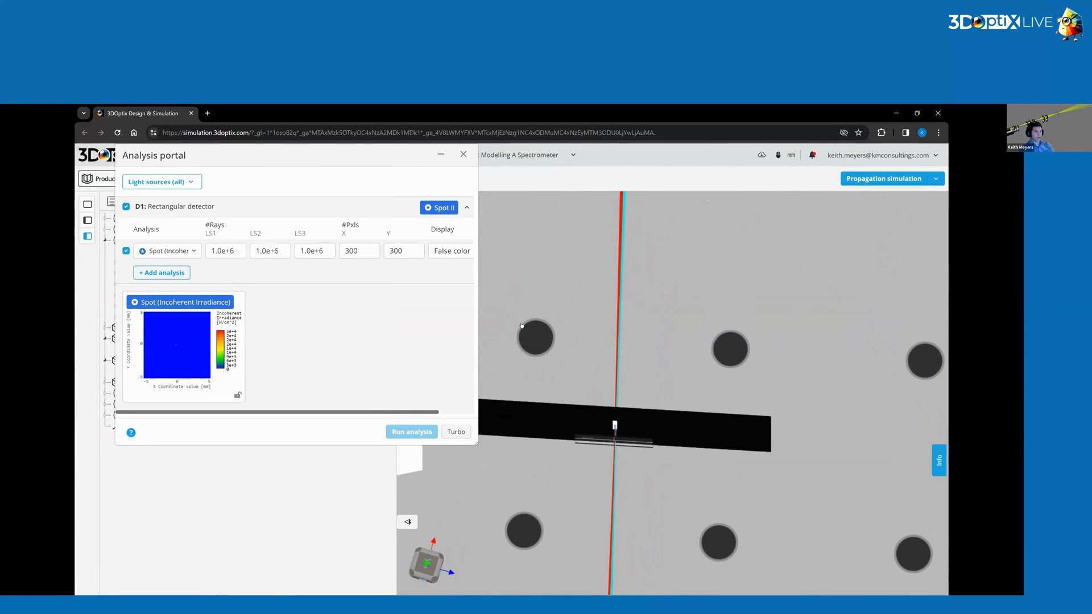
pyautogui.click(736, 425)
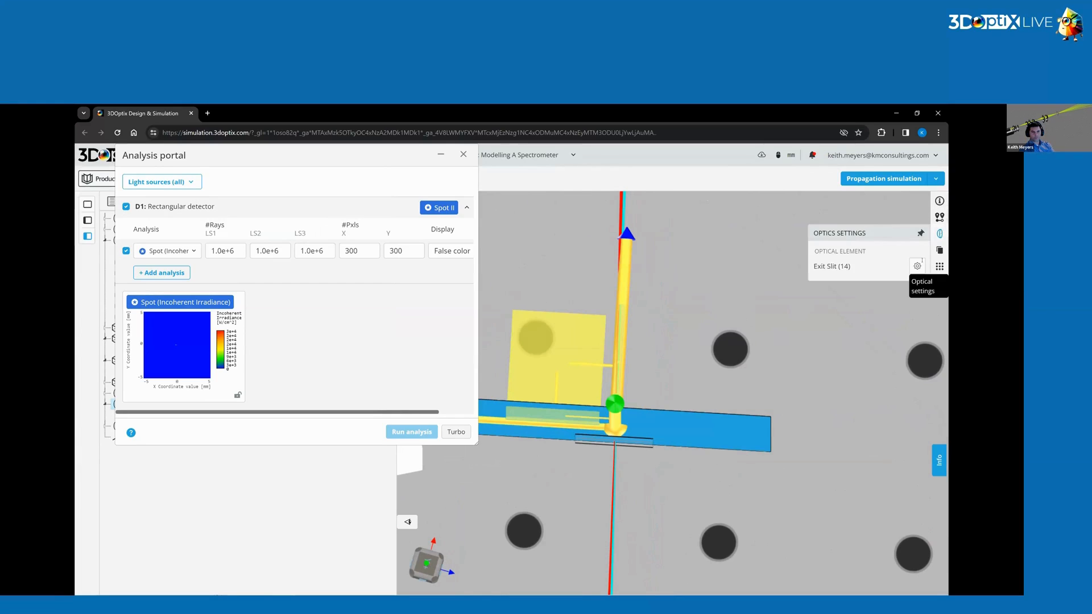
pyautogui.click(917, 266)
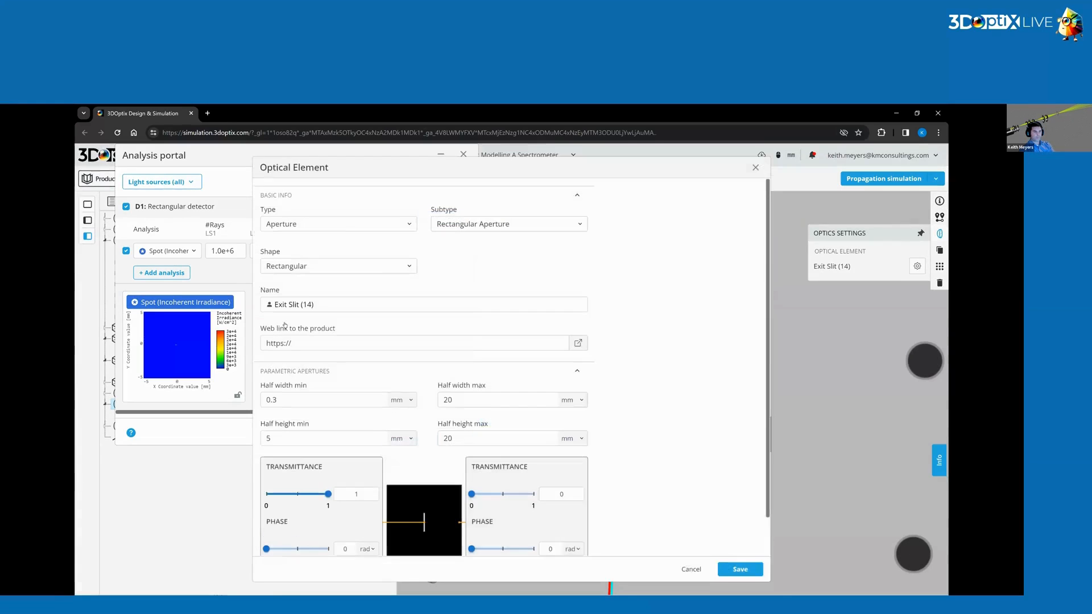
pyautogui.click(271, 400)
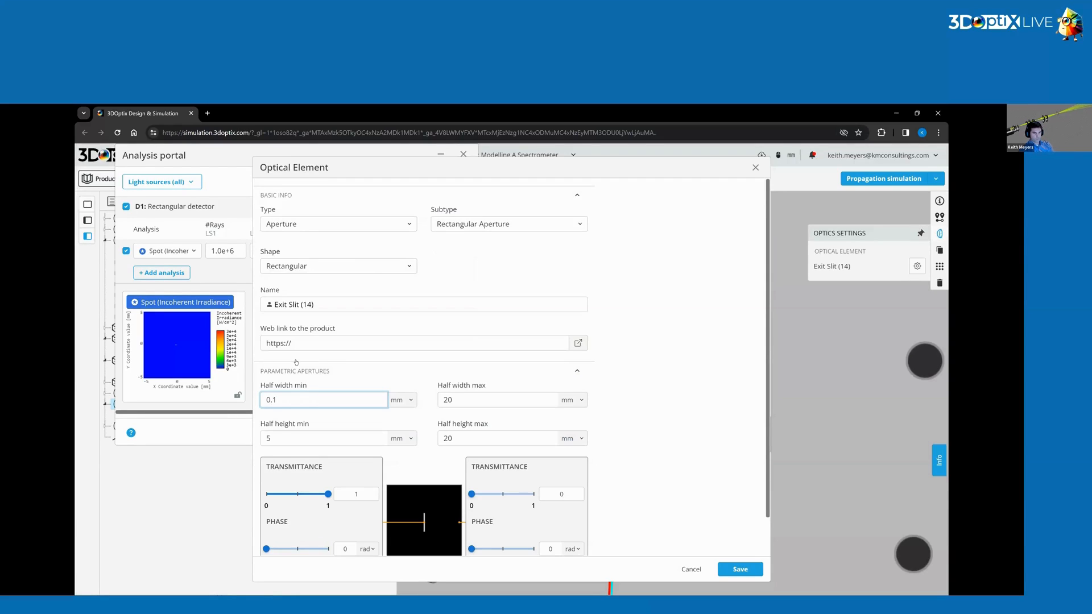
pyautogui.press('Return')
pyautogui.scroll(-1, 593, 410)
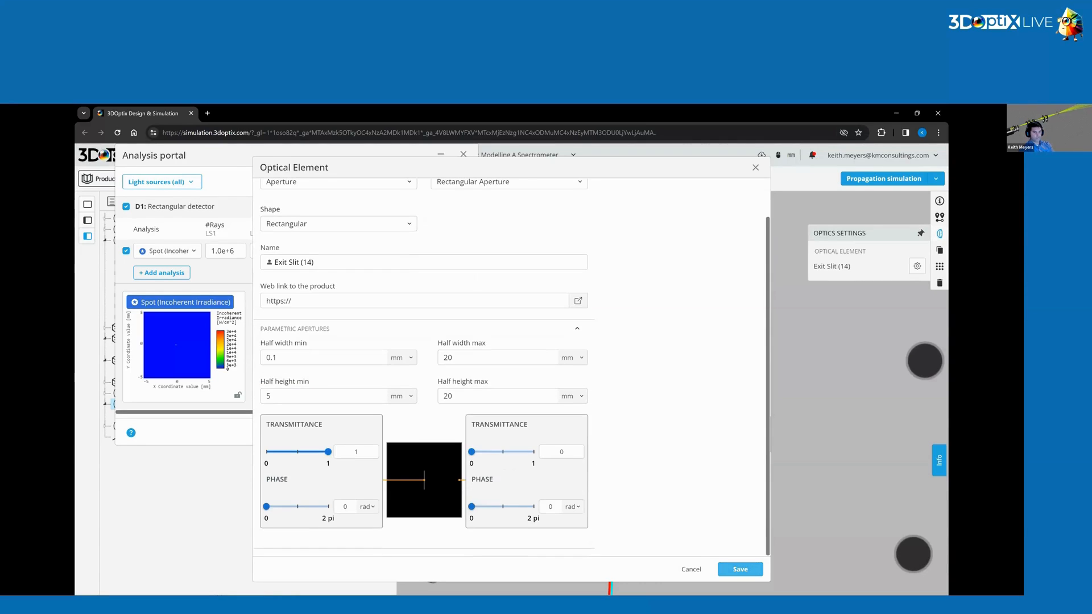
pyautogui.click(740, 570)
# Rerun the detector spot analysis and enlarge the resulting irradiance map around its center.
pyautogui.click(538, 308)
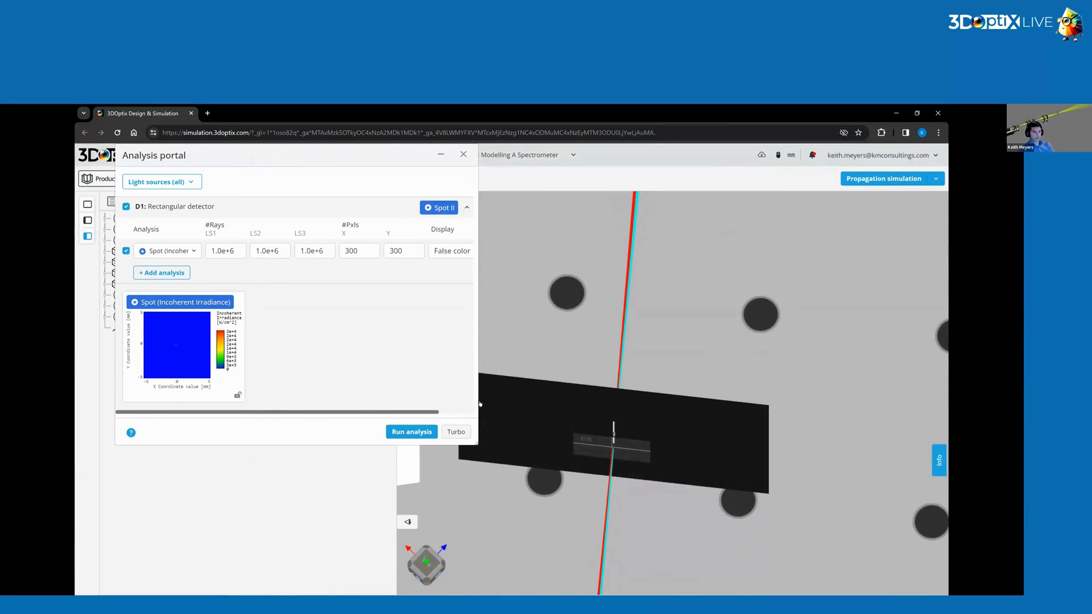
pyautogui.click(411, 432)
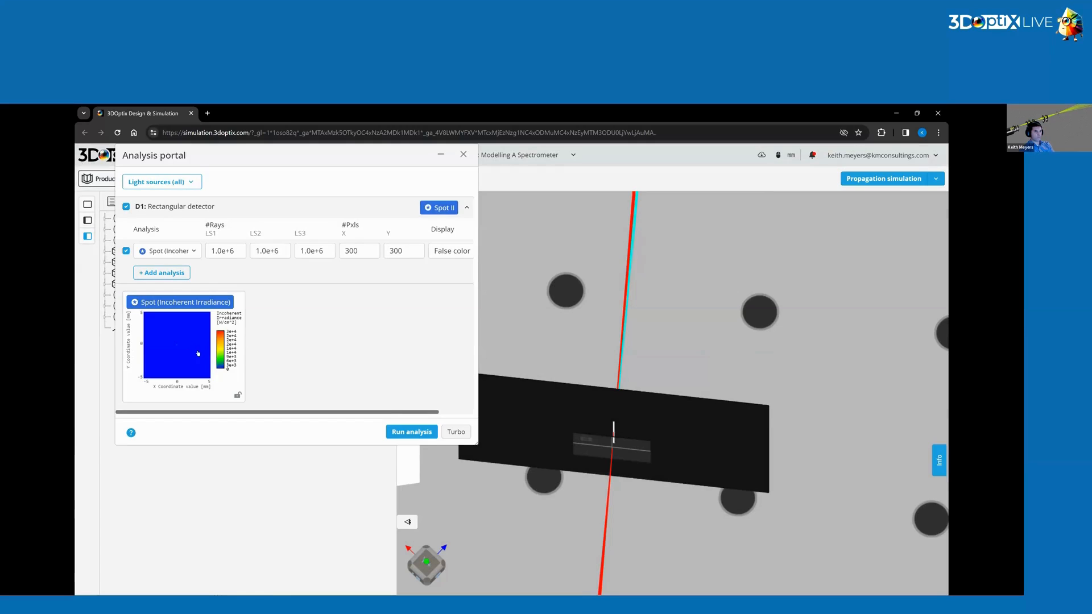
pyautogui.click(198, 353)
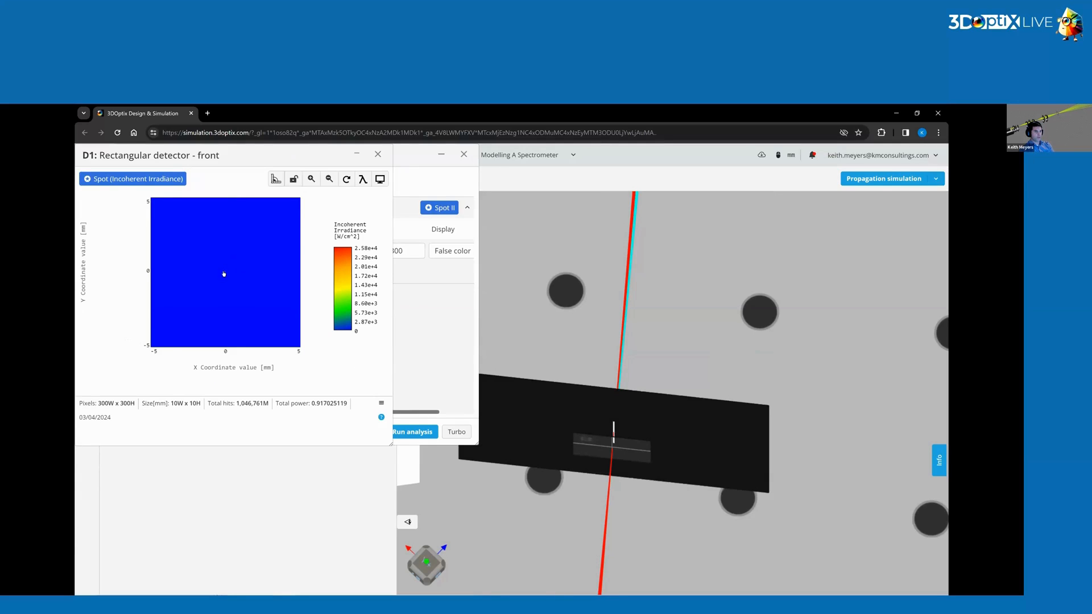
pyautogui.scroll(5, 225, 271)
pyautogui.scroll(3, 225, 273)
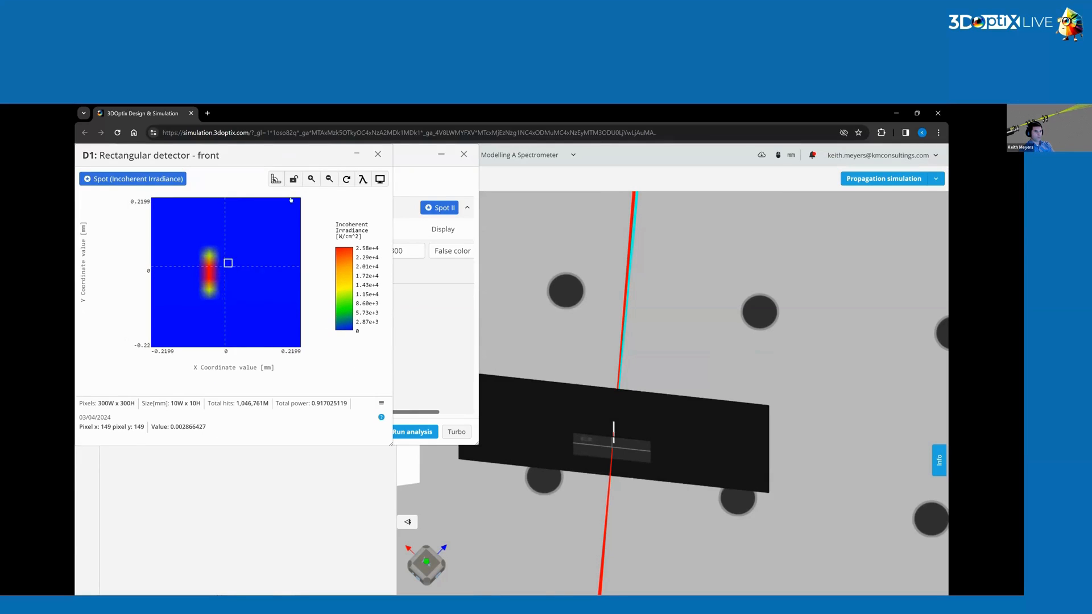
# Inspect the spot map filtered to the 400 and 401 wavelengths, then close the analysis windows.
pyautogui.click(362, 179)
pyautogui.click(332, 197)
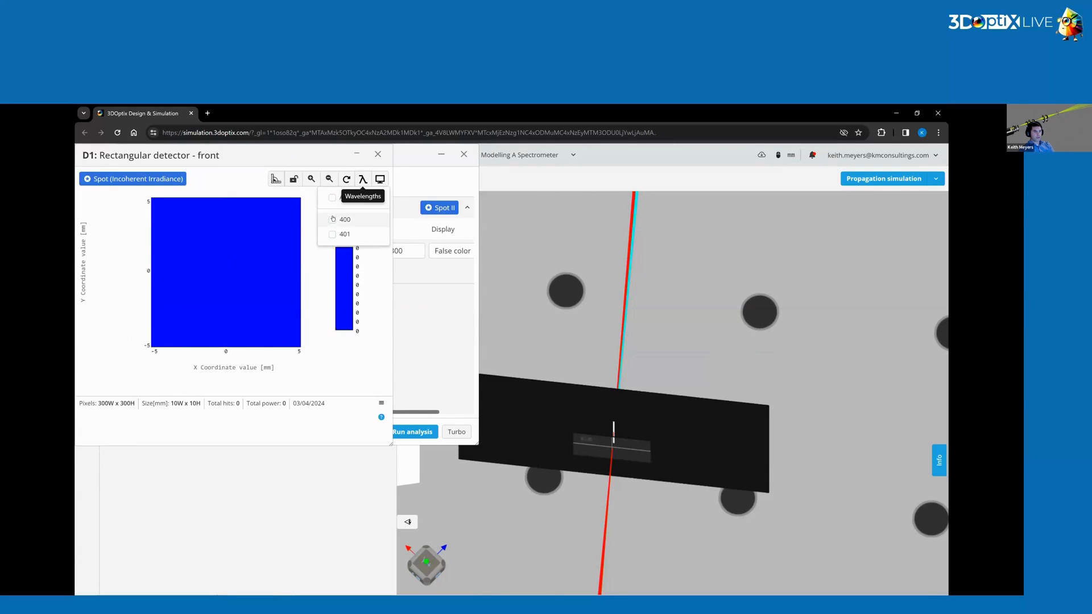
pyautogui.click(332, 220)
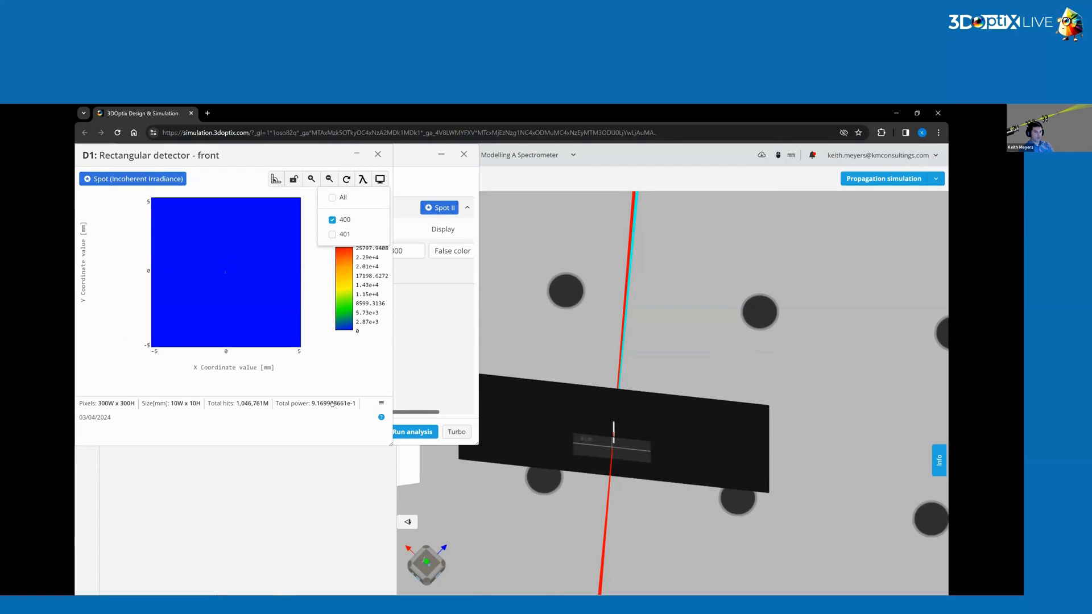
pyautogui.click(332, 219)
pyautogui.click(332, 234)
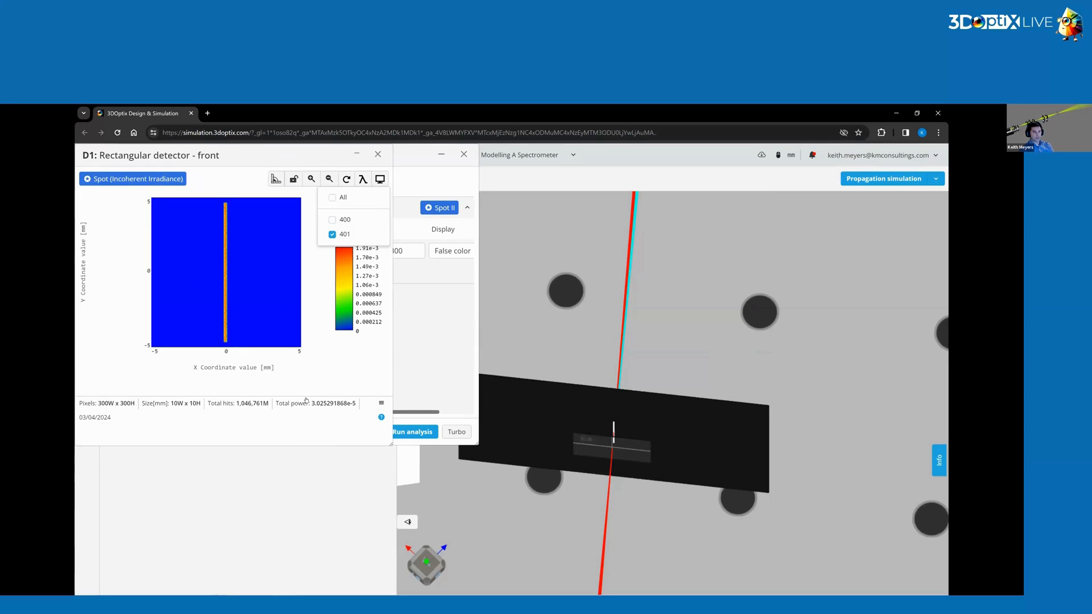
pyautogui.click(332, 219)
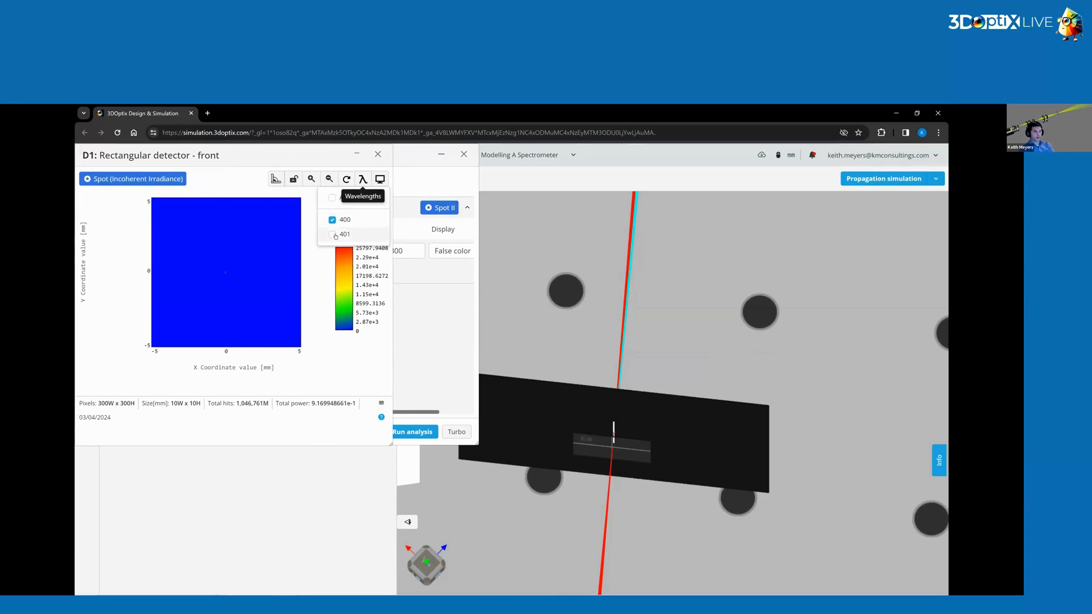
pyautogui.click(378, 155)
pyautogui.click(463, 155)
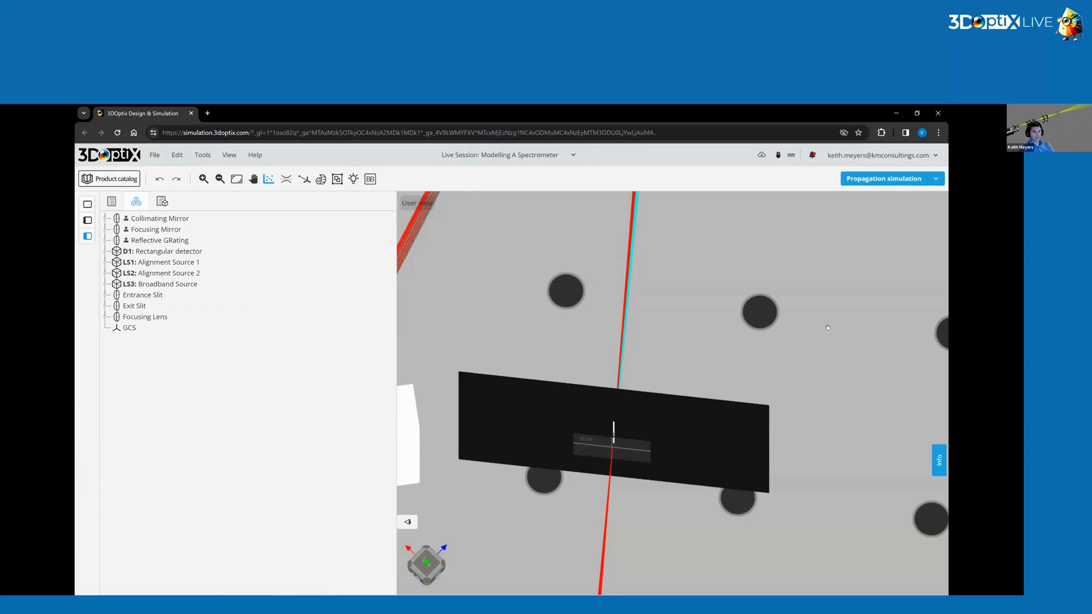
# Change Alignment Source 2's wavelength to 400.1 nm and apply it.
pyautogui.moveTo(665, 358); pyautogui.dragTo(614, 339)
pyautogui.scroll(-10, 613, 340)
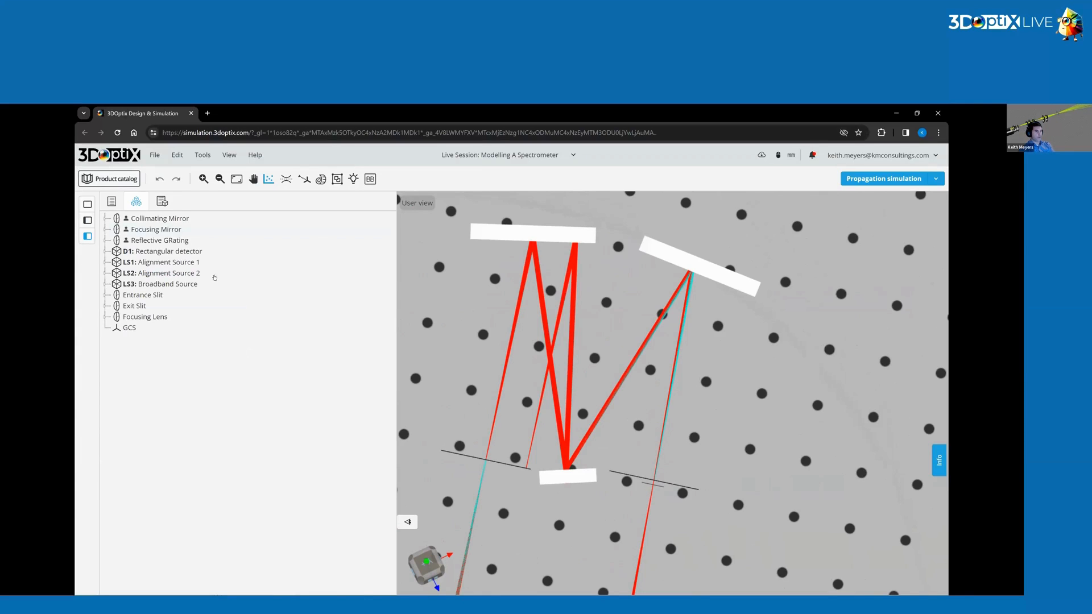
pyautogui.click(188, 273)
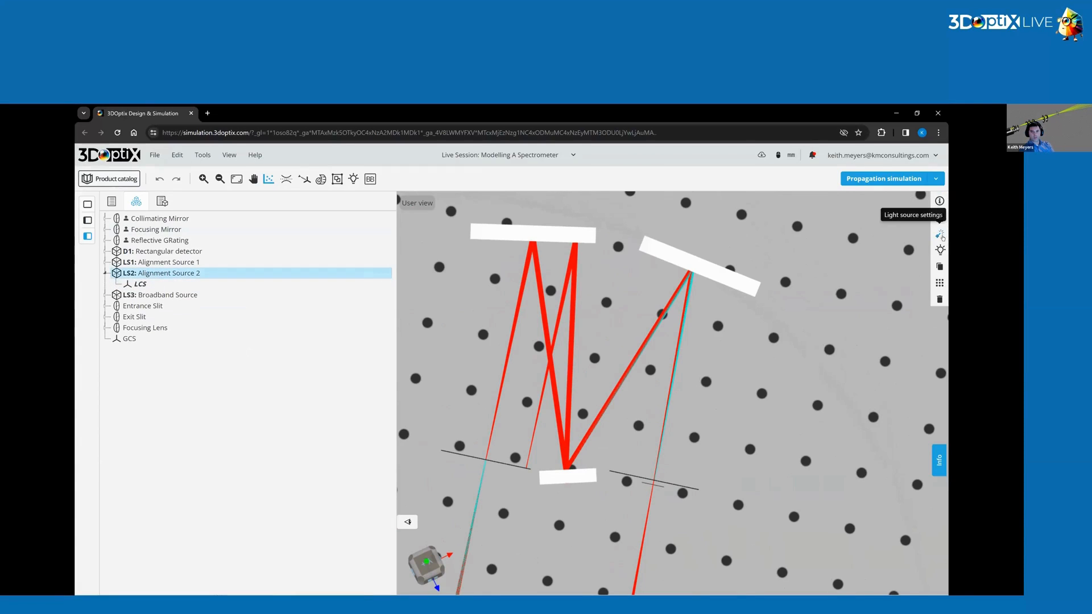
pyautogui.click(940, 234)
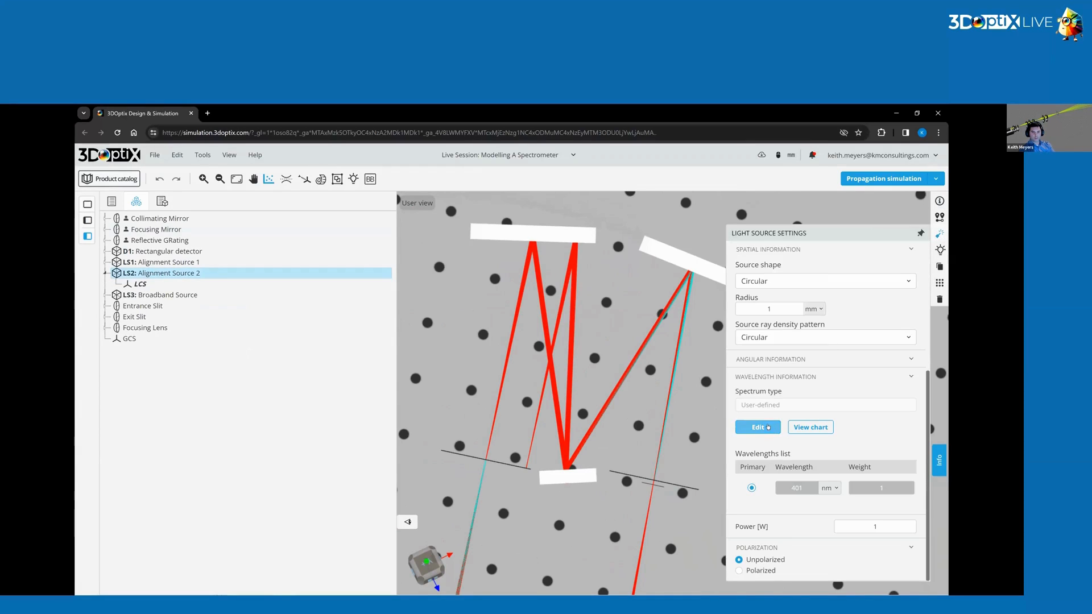
pyautogui.click(758, 427)
pyautogui.doubleClick(540, 306)
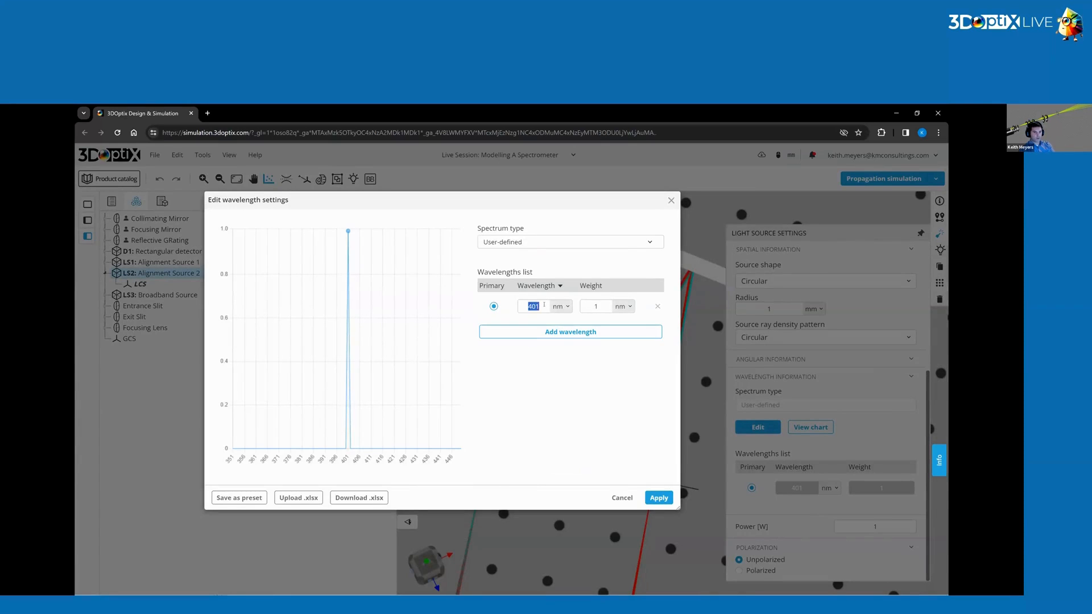
pyautogui.press('BackSpace')
pyautogui.write('400.1')
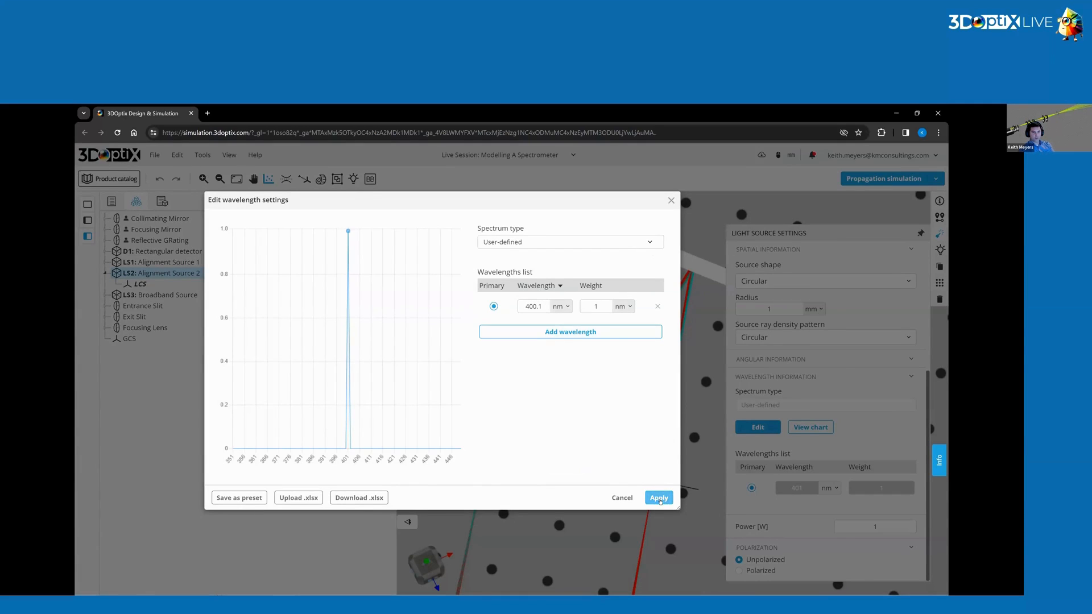
pyautogui.click(657, 498)
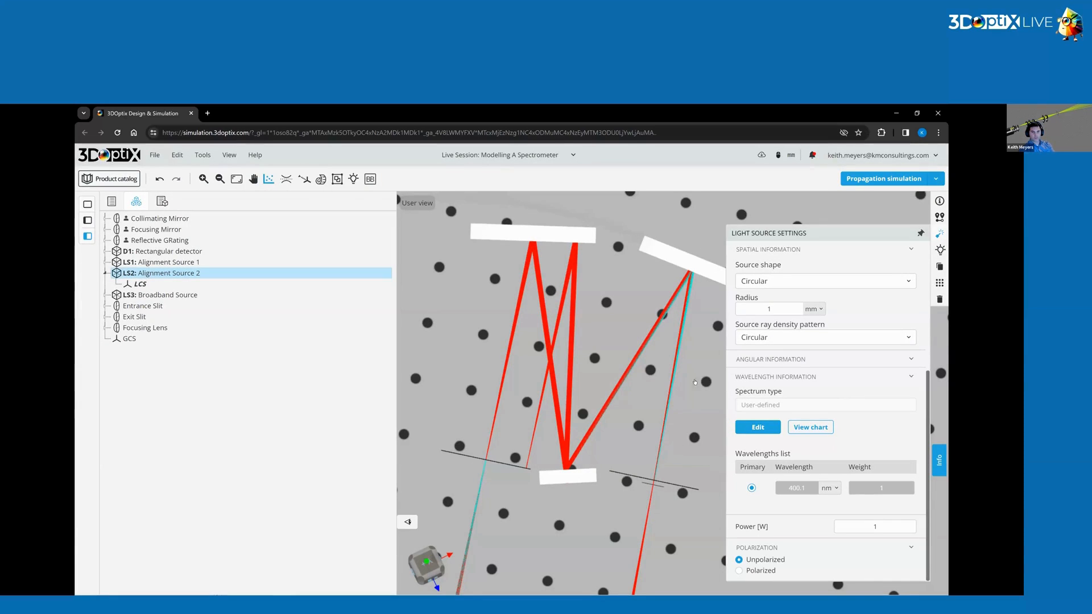
# Rerun the propagation simulation.
pyautogui.click(685, 385)
pyautogui.moveTo(698, 404); pyautogui.dragTo(737, 434, button='right')
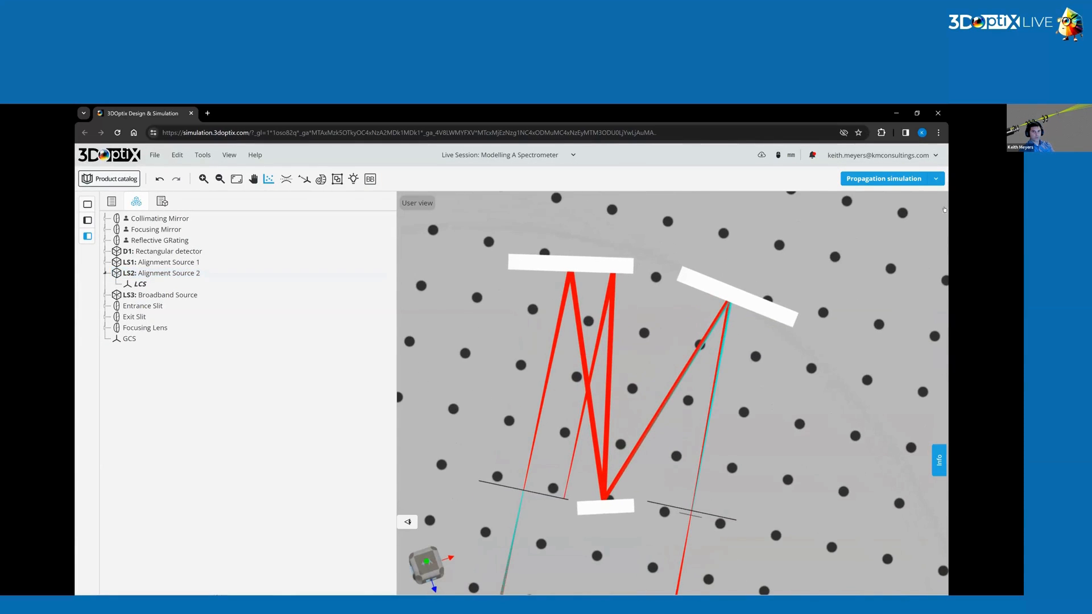
pyautogui.click(879, 178)
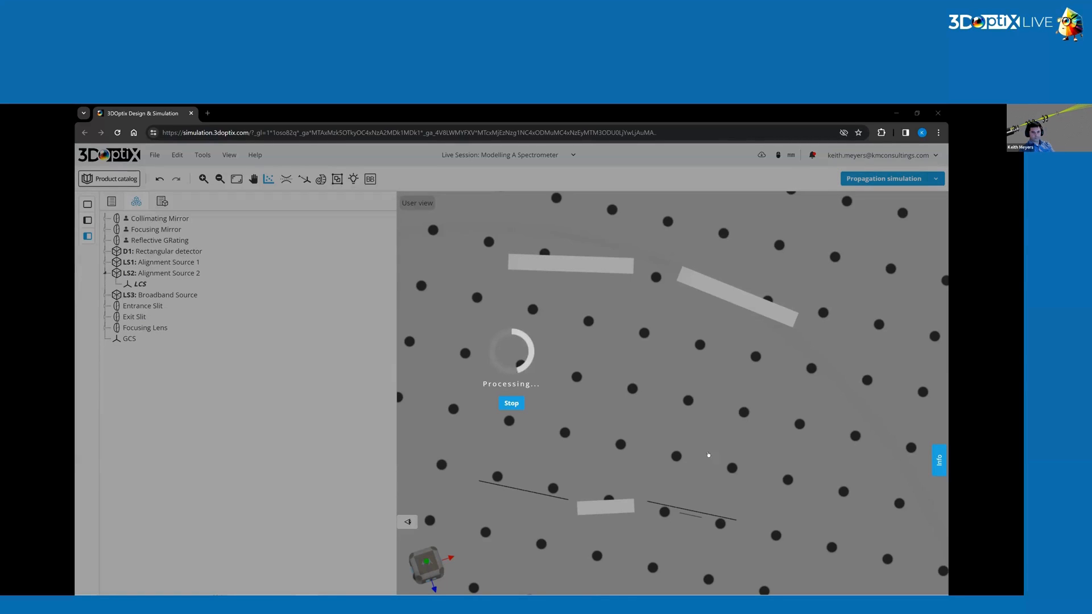
# Zoom and pan around the exit slit to examine the alignment rays passing through it.
pyautogui.scroll(6, 732, 530)
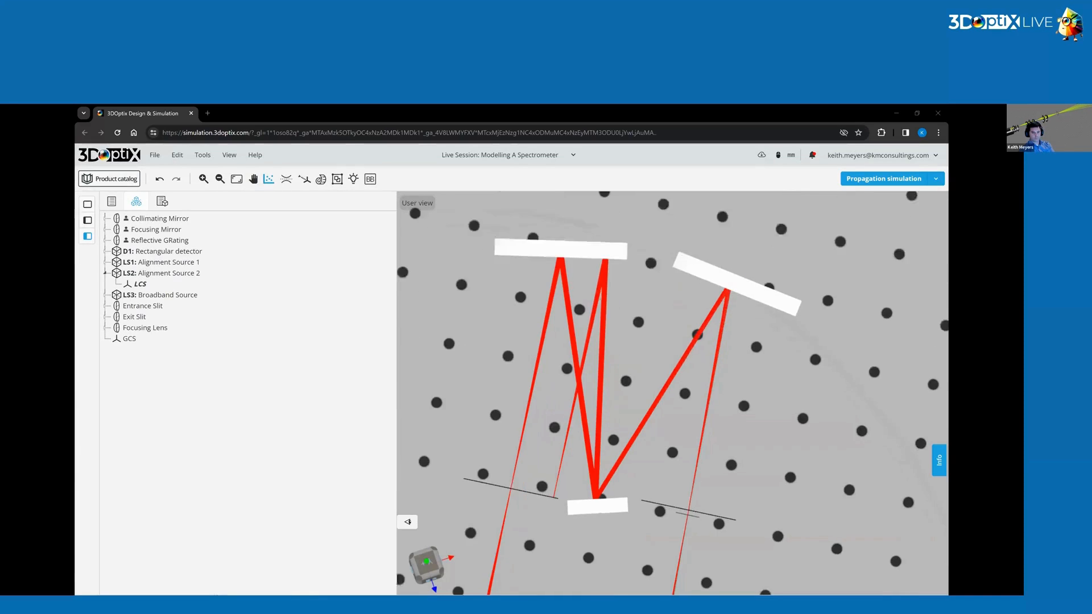
pyautogui.scroll(3, 721, 365)
pyautogui.scroll(8, 681, 423)
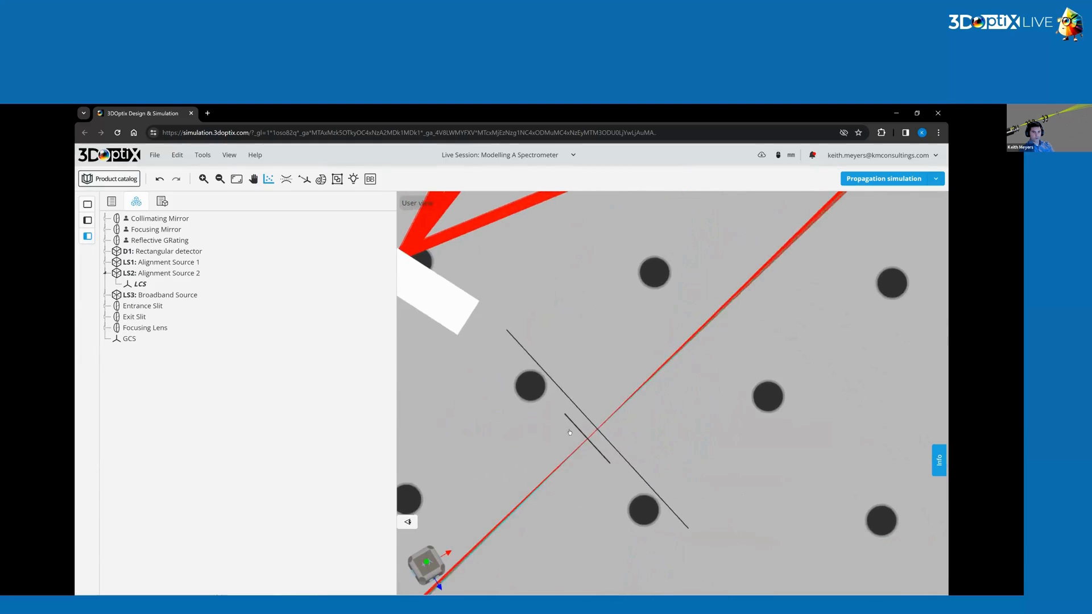
pyautogui.scroll(5, 616, 429)
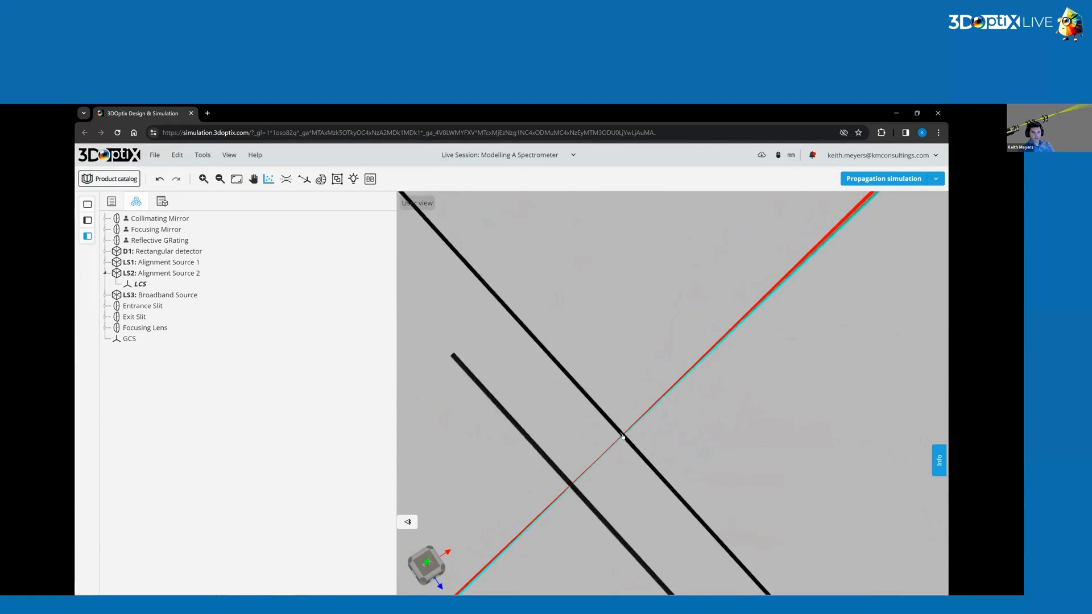
pyautogui.scroll(6, 621, 451)
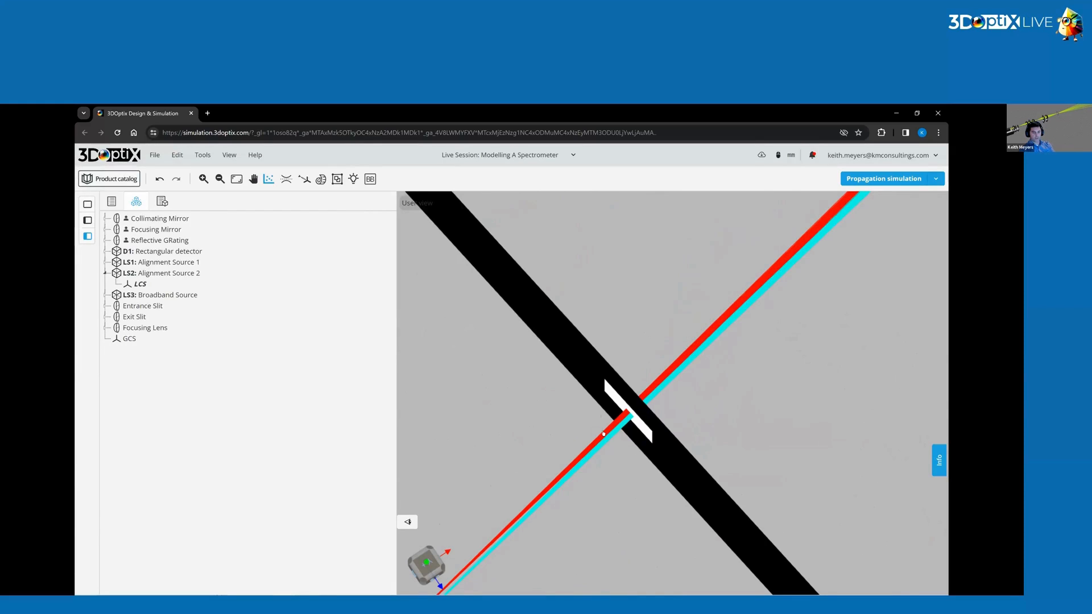
pyautogui.scroll(-8, 583, 424)
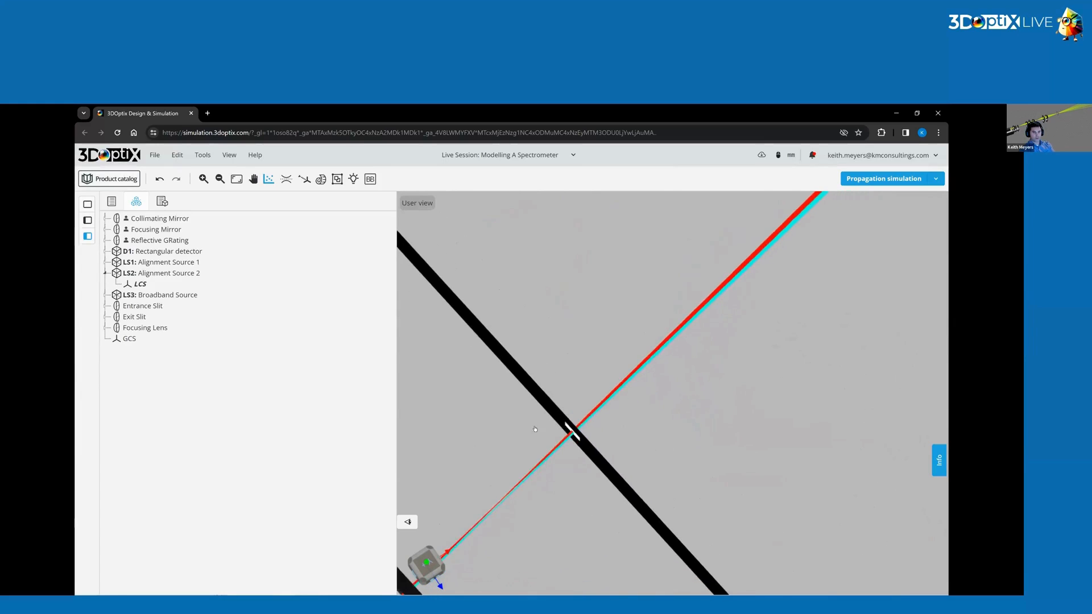
pyautogui.scroll(-5, 553, 408)
pyautogui.moveTo(553, 409); pyautogui.dragTo(625, 367)
pyautogui.scroll(-8, 595, 403)
# Set the Exit Slit's half width min to 0.005 mm and save the optical element.
pyautogui.click(657, 340)
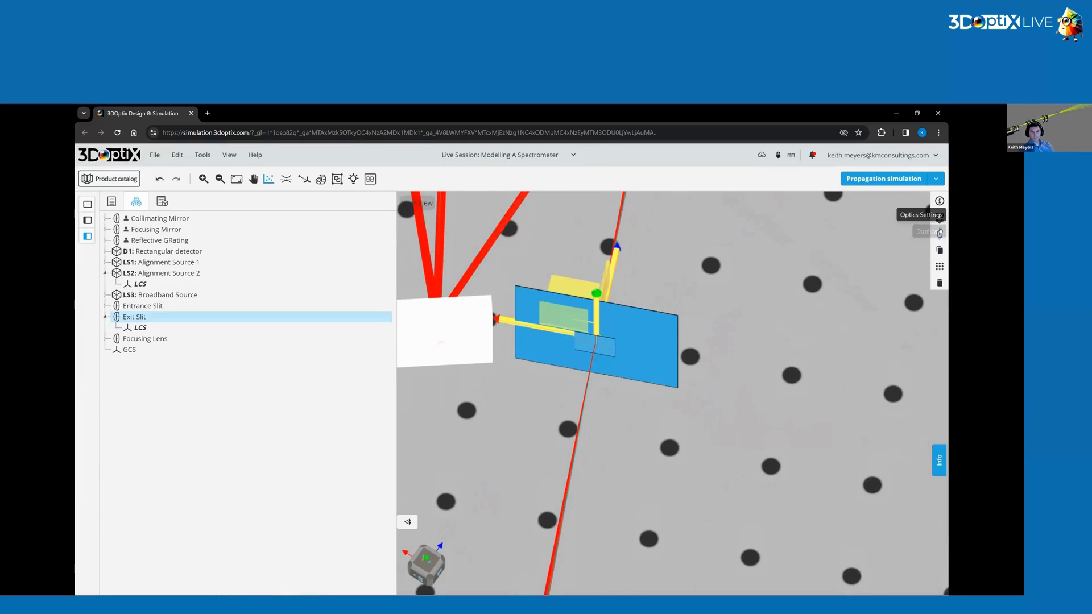
pyautogui.click(939, 233)
pyautogui.click(916, 266)
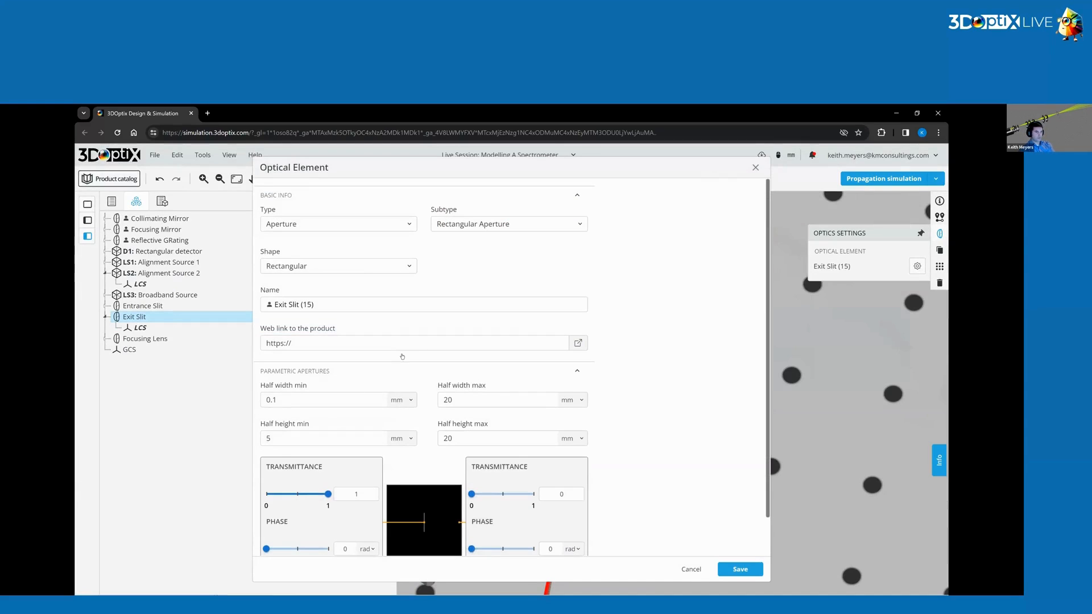
pyautogui.click(289, 403)
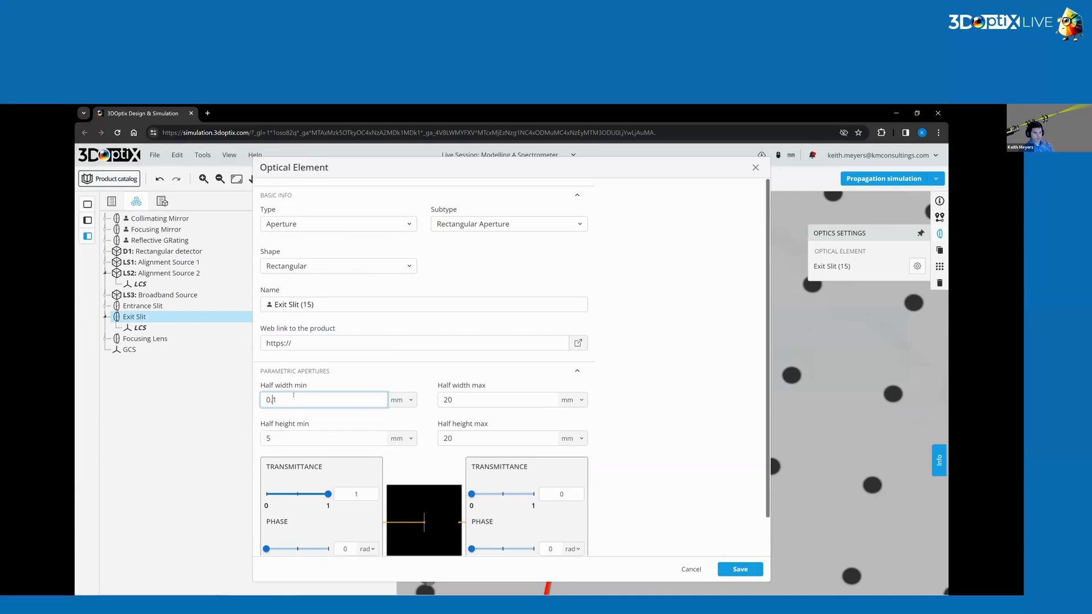
pyautogui.write('005')
pyautogui.press('Return')
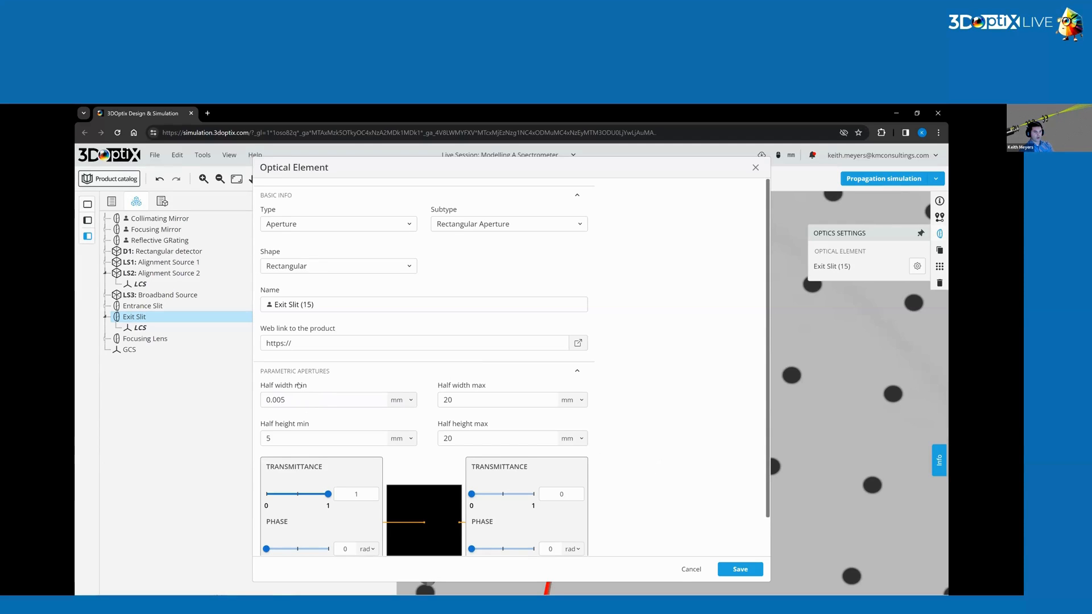
pyautogui.click(739, 569)
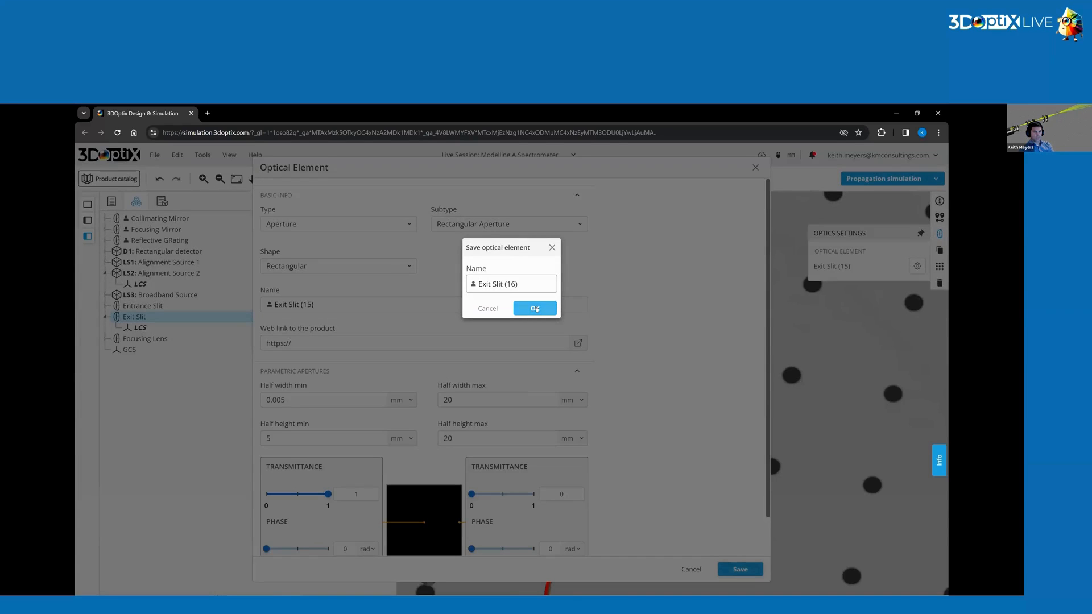
pyautogui.click(535, 308)
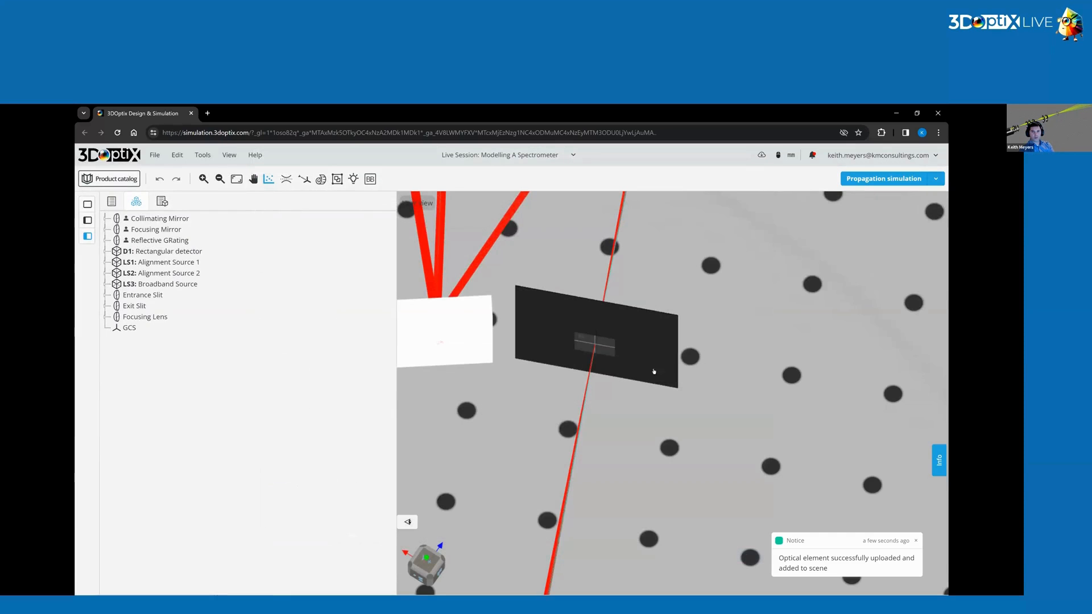
# Run the spot analysis on the rectangular detector and open its irradiance result.
pyautogui.moveTo(705, 336); pyautogui.dragTo(786, 424, button='right')
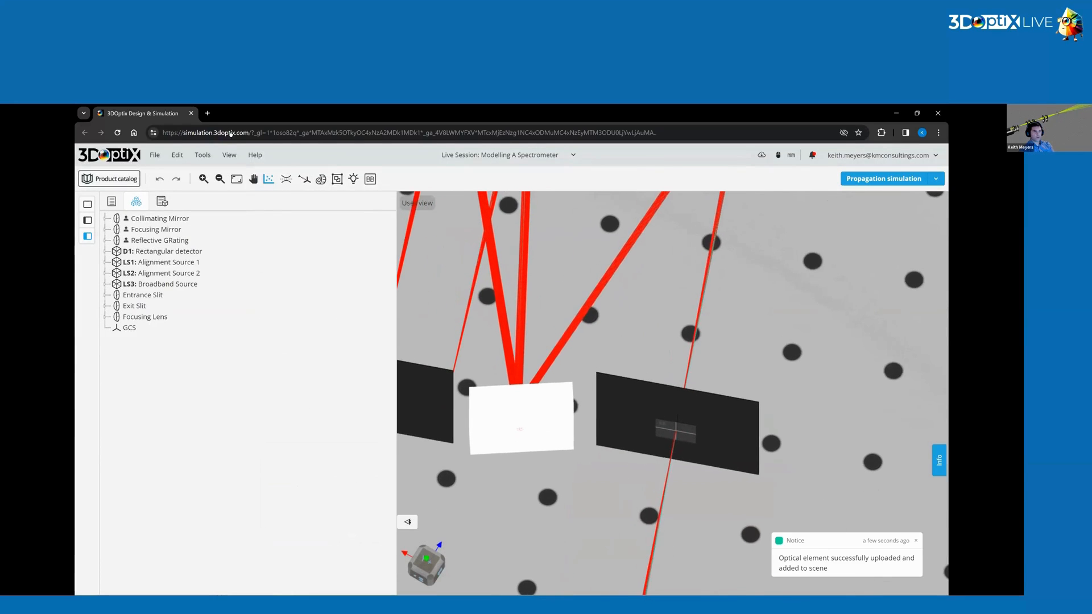
pyautogui.click(268, 180)
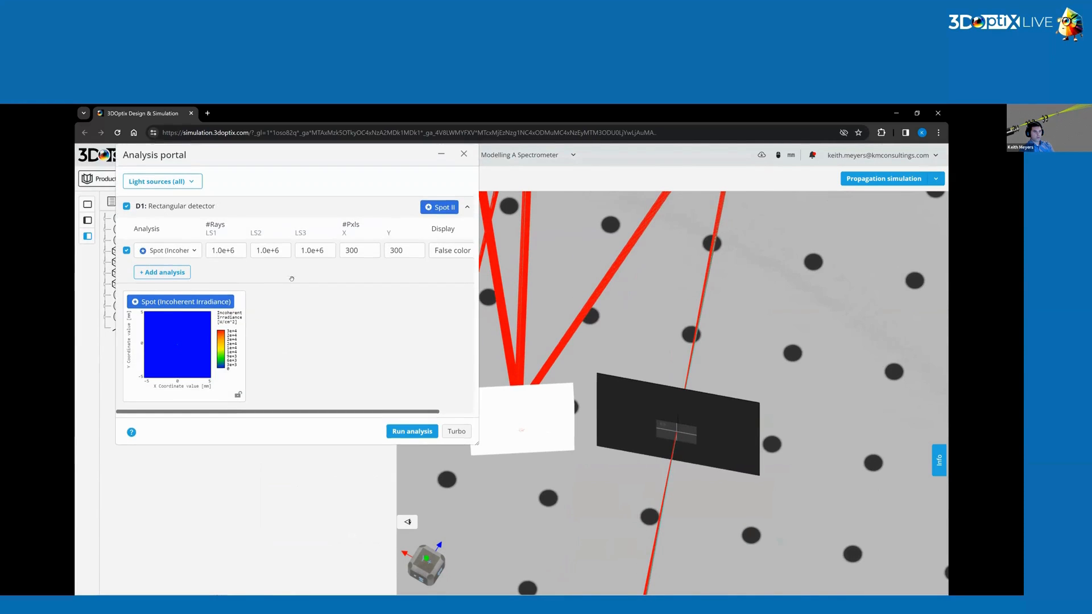
pyautogui.click(412, 431)
pyautogui.click(180, 345)
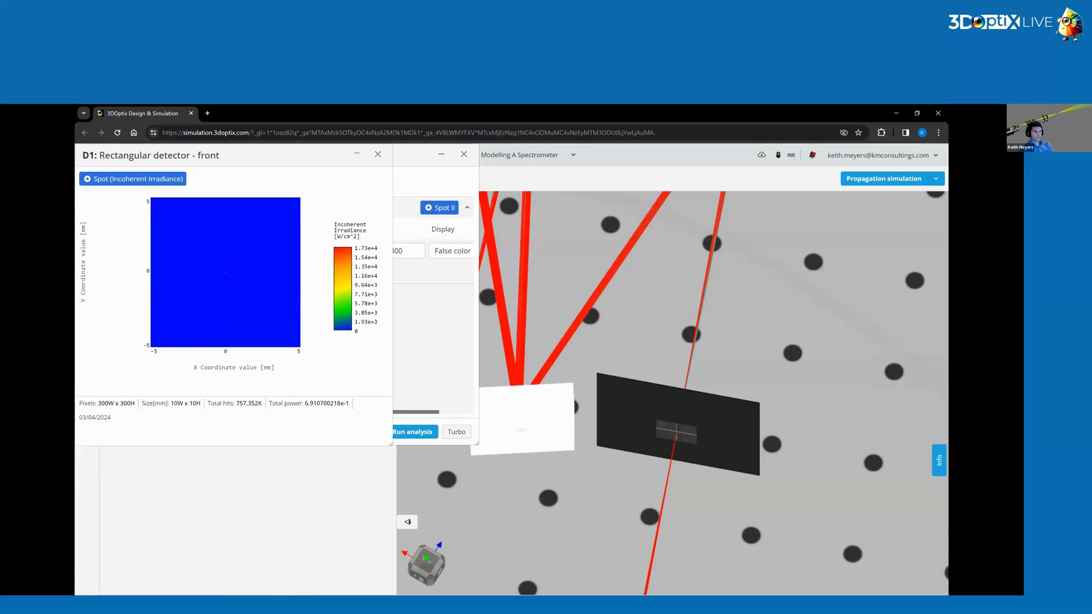
# Enlarge and zoom the spot map, filter it by the 400 and 400.1 wavelengths, then close the analysis windows.
pyautogui.moveTo(391, 444); pyautogui.dragTo(530, 523)
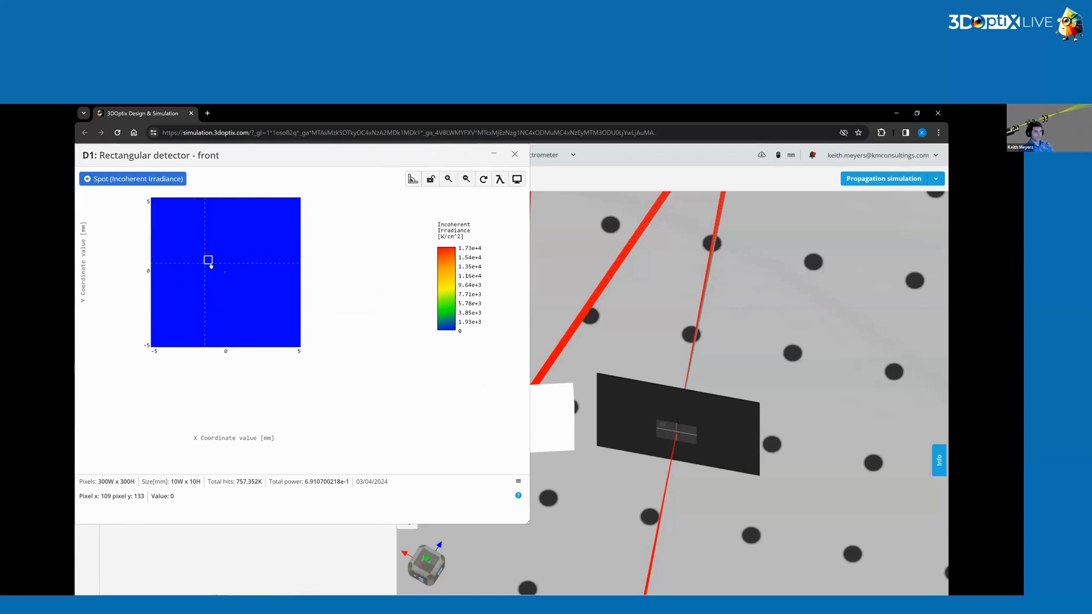
pyautogui.scroll(6, 245, 275)
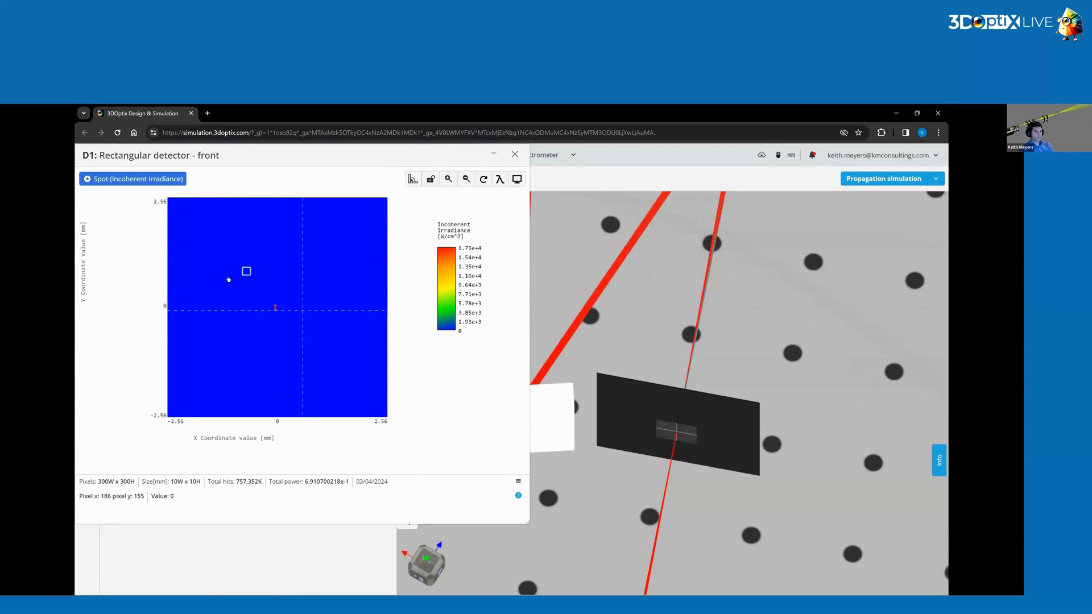
pyautogui.click(499, 179)
pyautogui.click(469, 220)
pyautogui.click(469, 220)
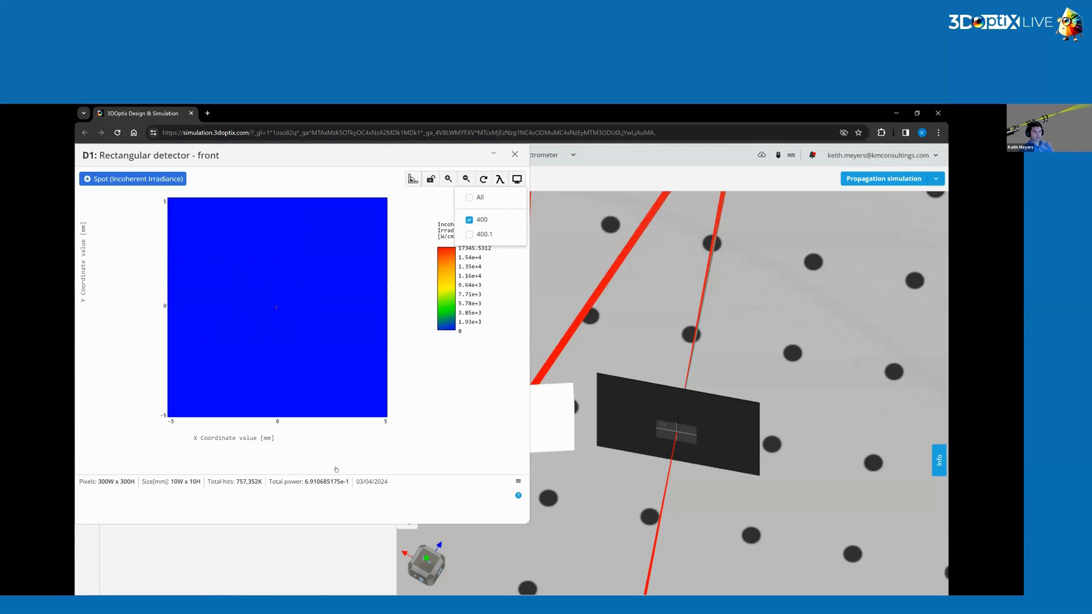
pyautogui.click(469, 220)
pyautogui.click(469, 234)
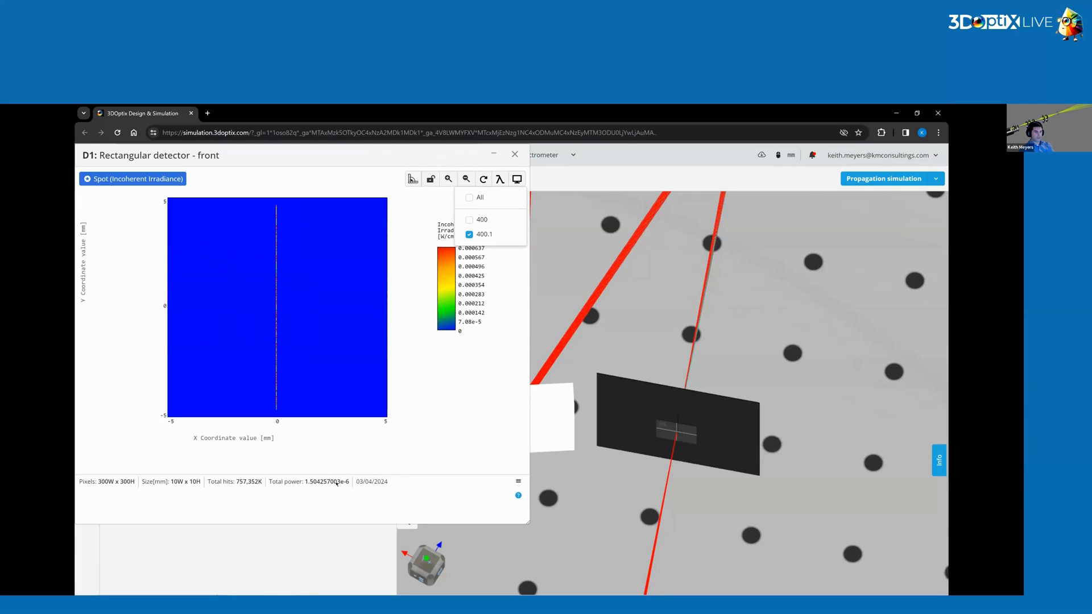
pyautogui.click(469, 234)
pyautogui.click(469, 220)
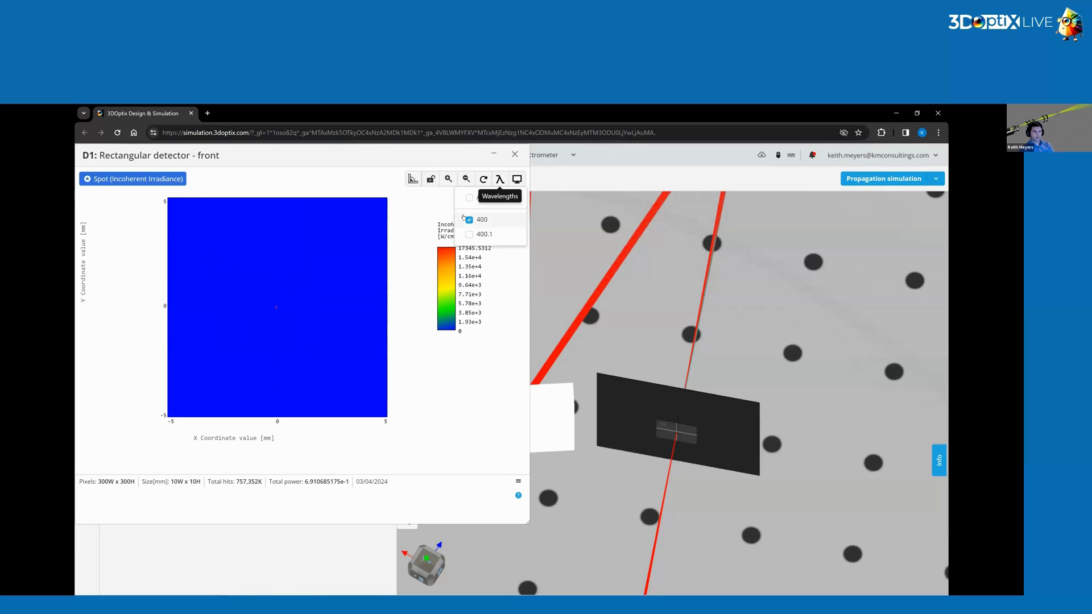
pyautogui.click(469, 220)
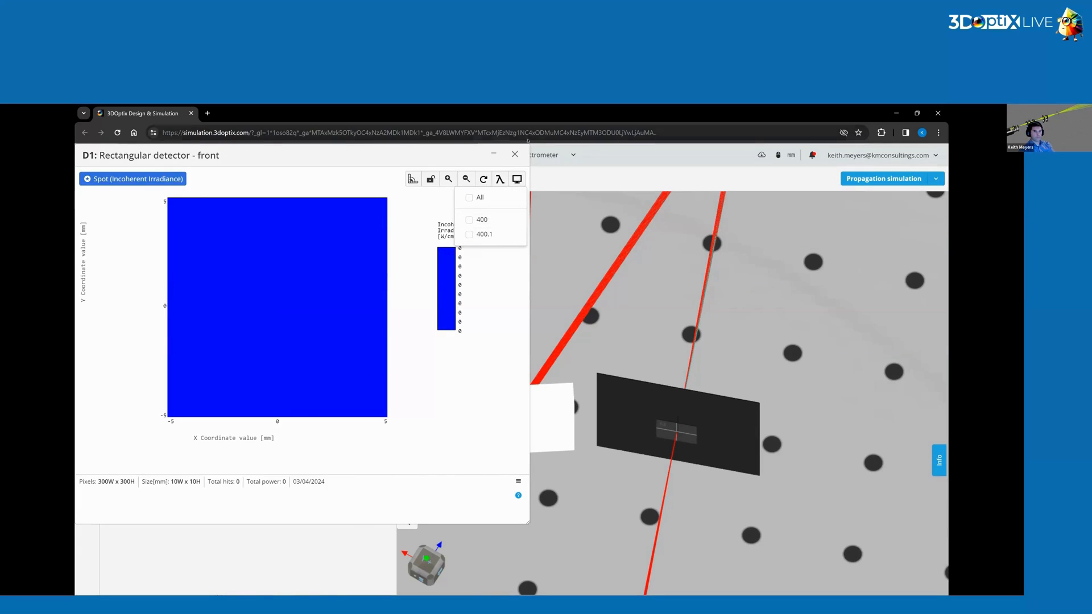
pyautogui.click(480, 197)
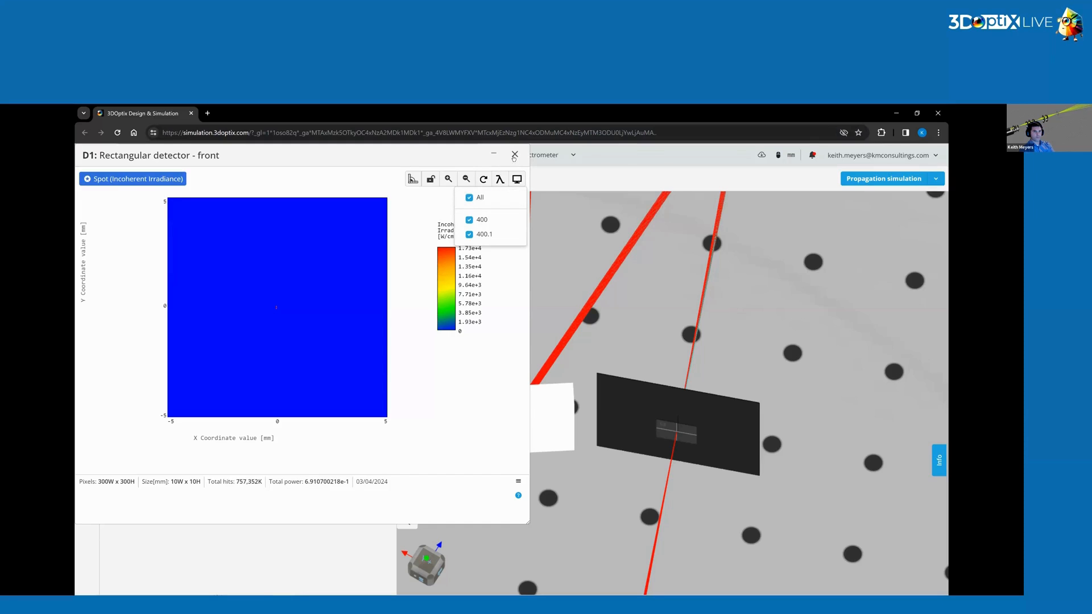
pyautogui.moveTo(762, 345); pyautogui.dragTo(639, 427)
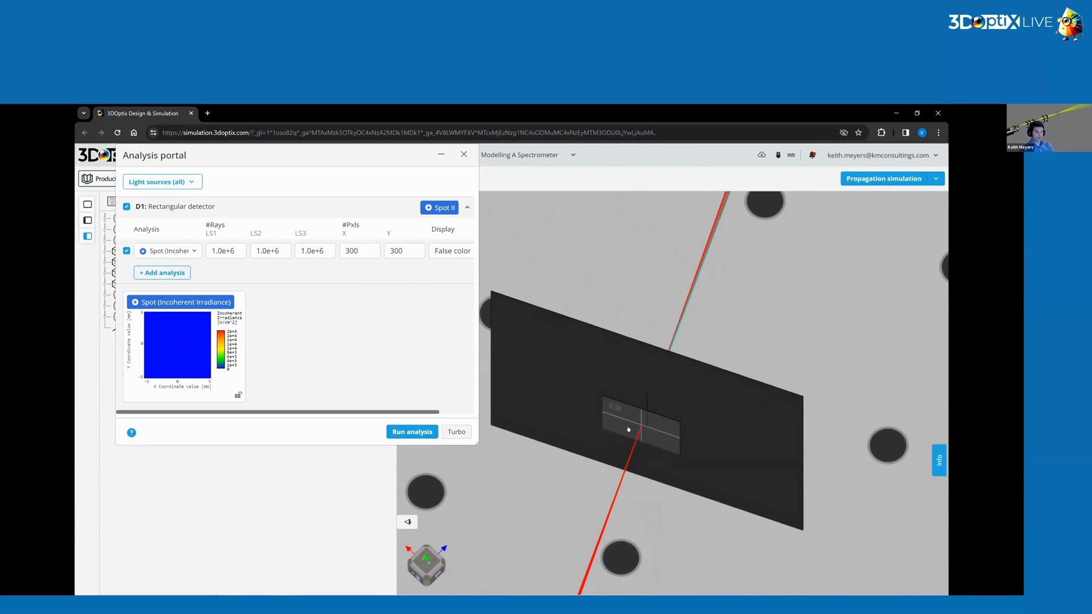
pyautogui.click(442, 156)
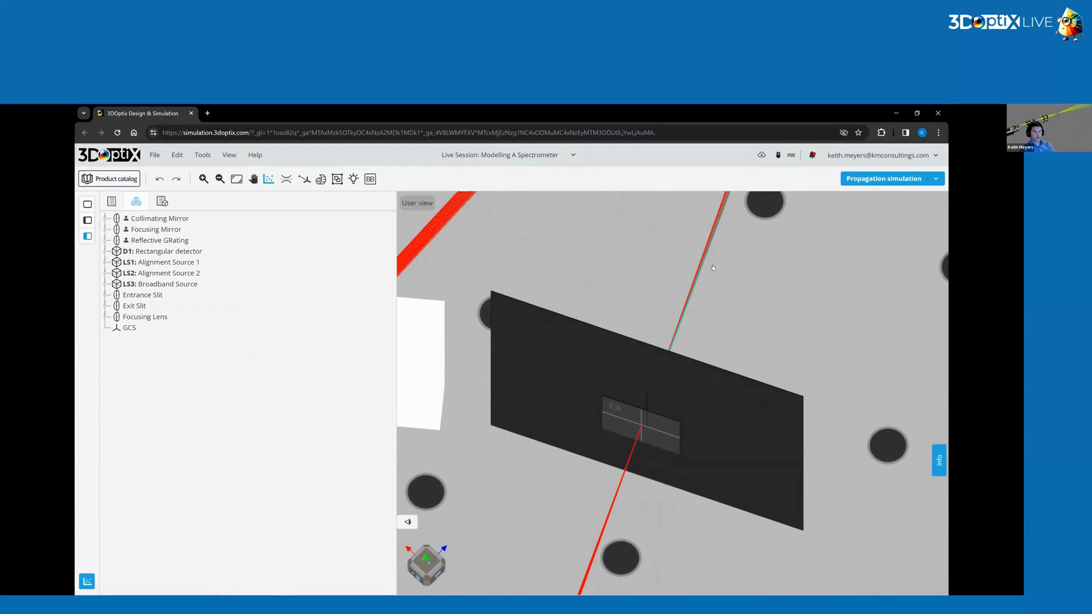
# Orbit and zoom around the exit slit to examine the alignment rays passing through it.
pyautogui.moveTo(655, 316); pyautogui.dragTo(668, 345)
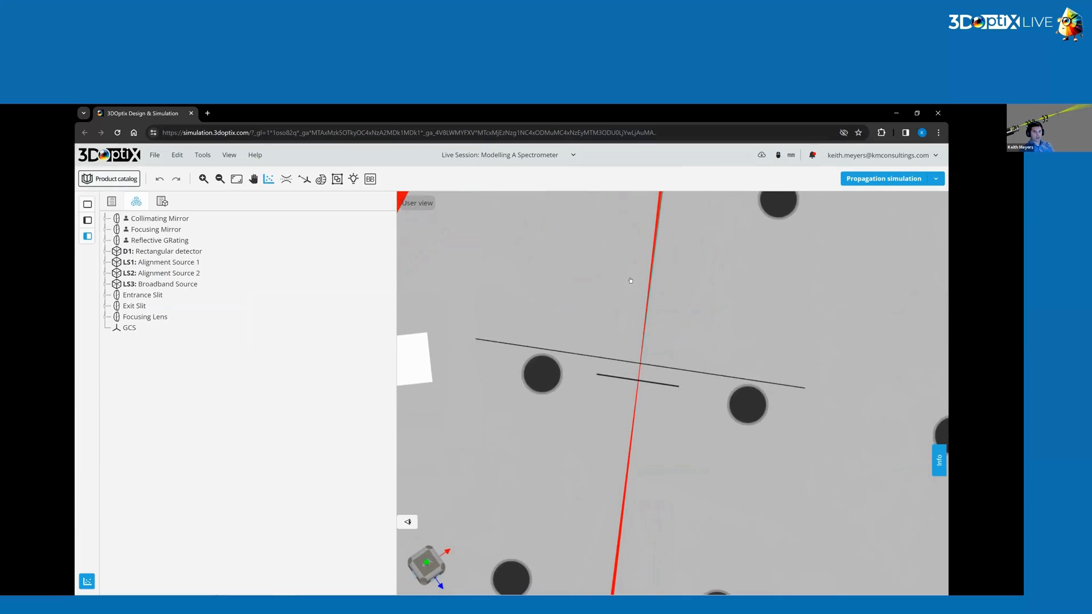
pyautogui.scroll(-5, 593, 304)
pyautogui.moveTo(593, 304); pyautogui.dragTo(641, 443)
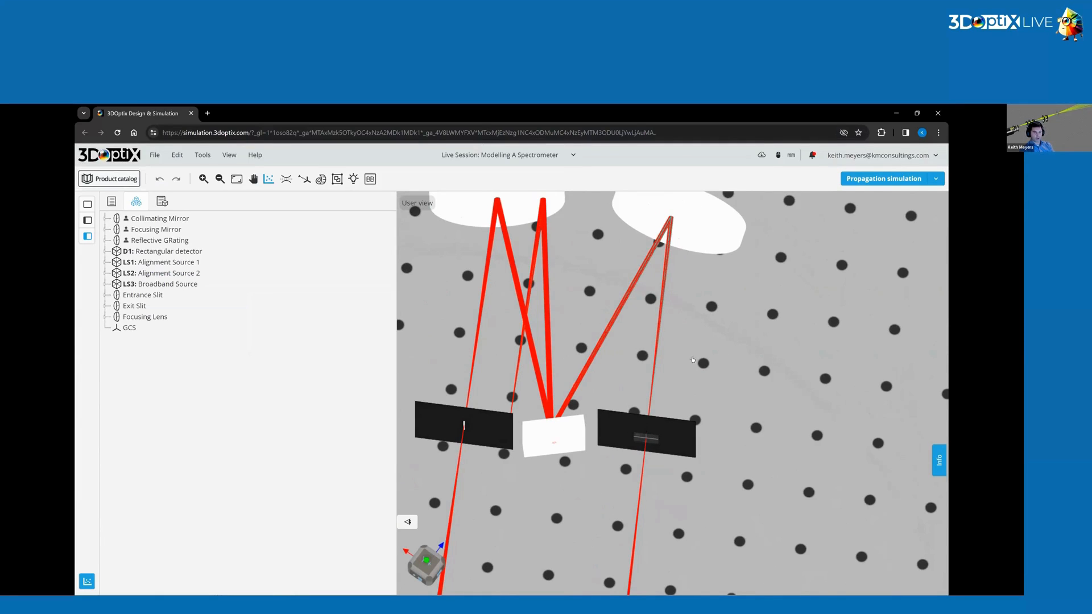
pyautogui.moveTo(658, 363); pyautogui.dragTo(631, 469)
pyautogui.scroll(6, 656, 394)
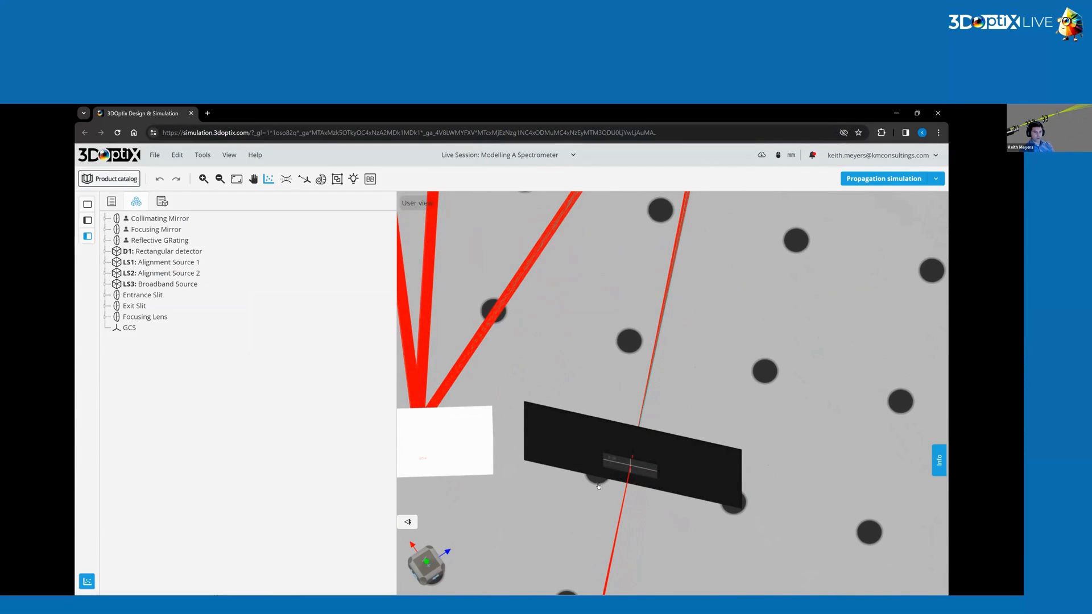
pyautogui.moveTo(580, 385); pyautogui.dragTo(588, 367)
pyautogui.scroll(-3, 588, 367)
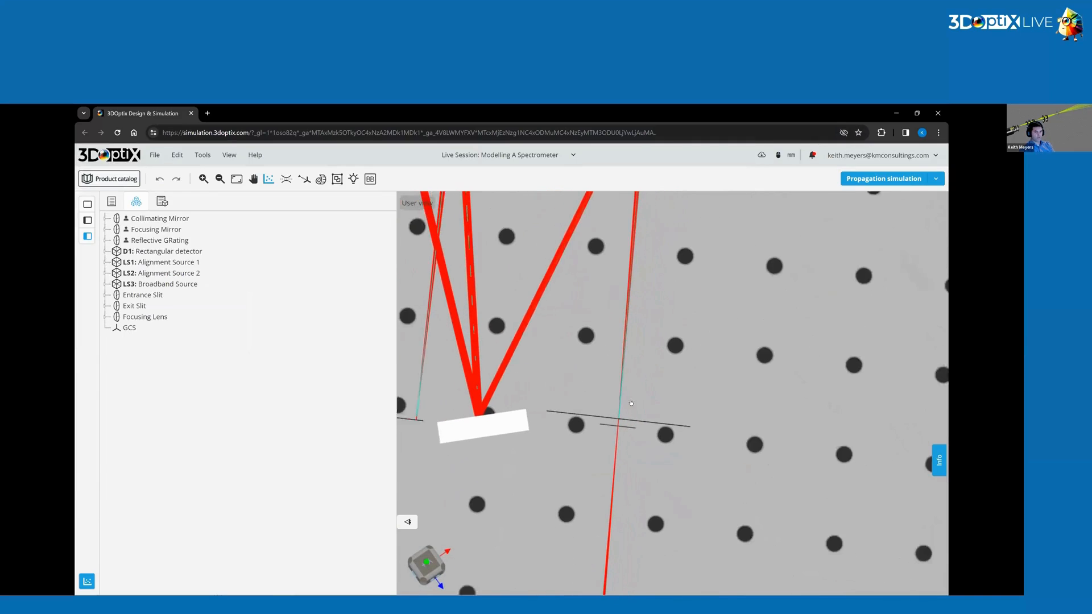
# Enable the Broadband Source for propagation and rerun the propagation simulation.
pyautogui.click(934, 179)
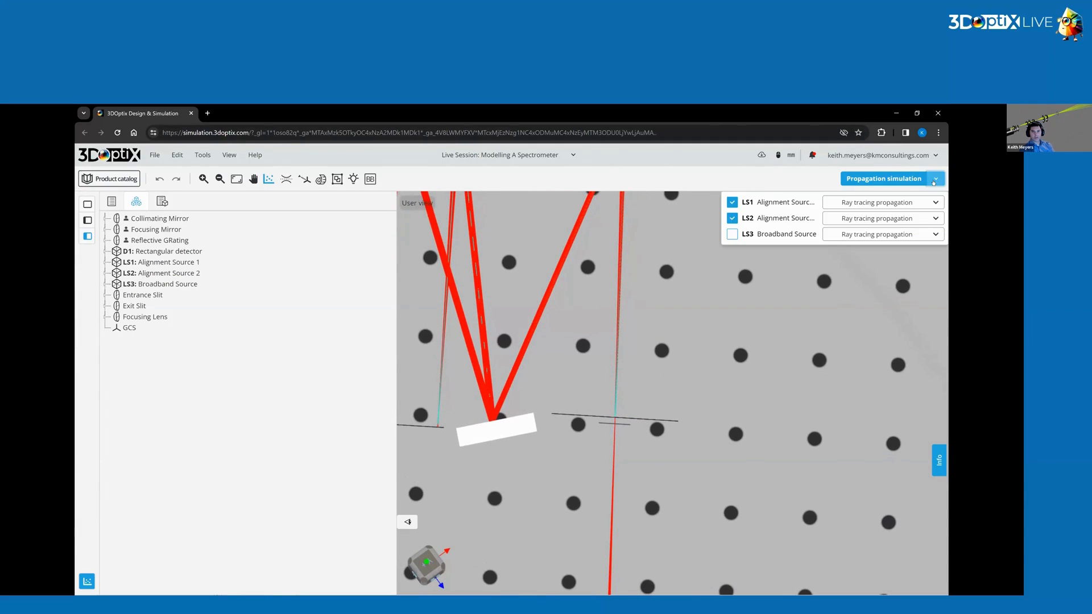
pyautogui.click(732, 233)
pyautogui.click(883, 179)
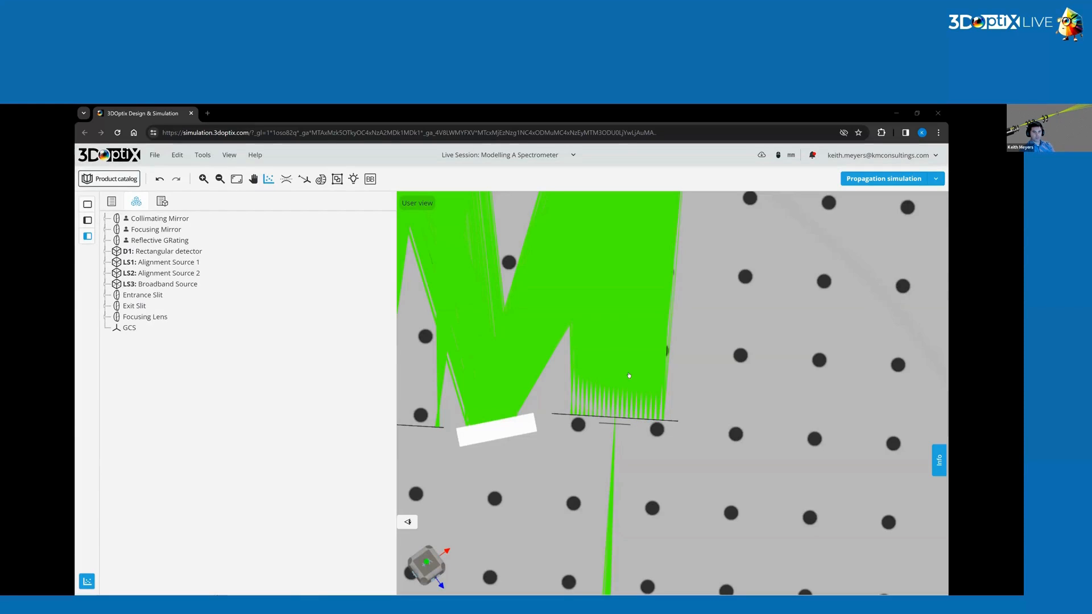
# Zoom and pan over the layout to examine the broadband rays reaching the exit slit.
pyautogui.moveTo(601, 391); pyautogui.dragTo(588, 382)
pyautogui.scroll(-5, 529, 292)
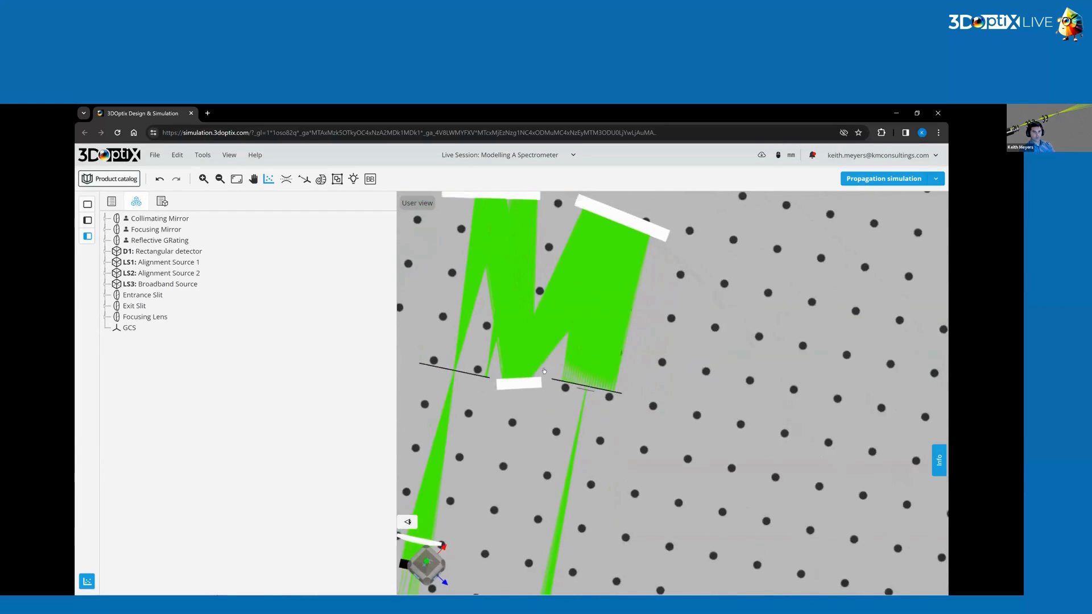
pyautogui.moveTo(573, 311); pyautogui.dragTo(612, 397, button='right')
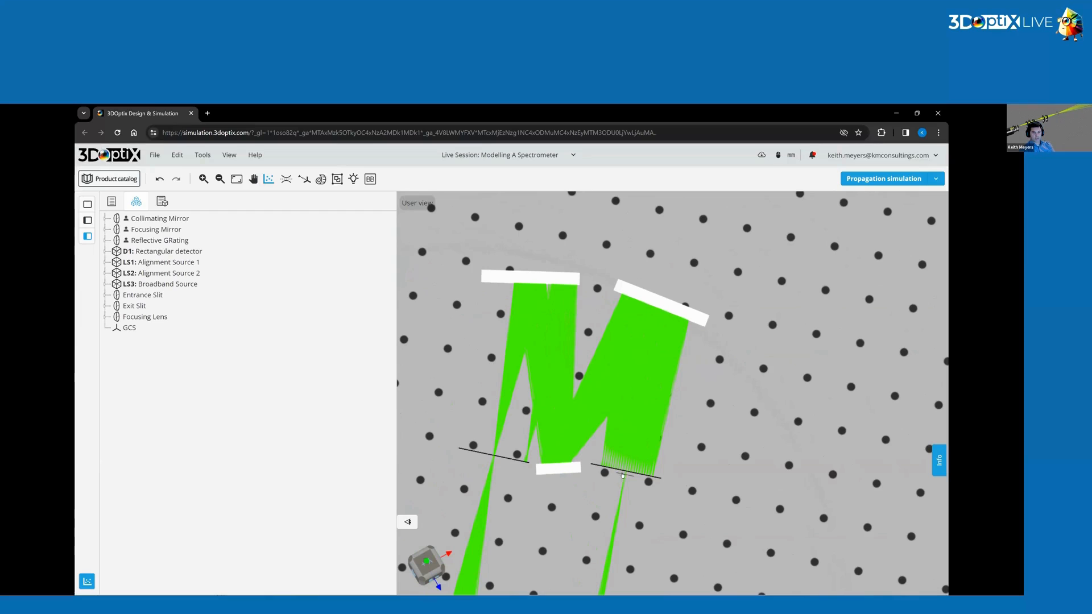
pyautogui.moveTo(613, 471); pyautogui.dragTo(677, 229)
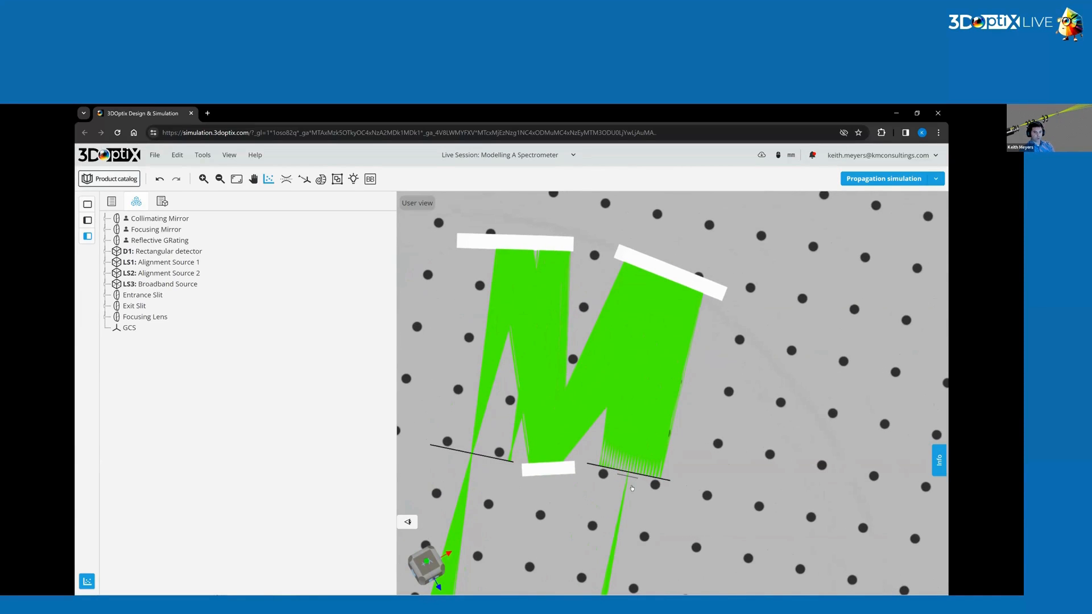
pyautogui.scroll(6, 631, 487)
pyautogui.scroll(-3, 613, 459)
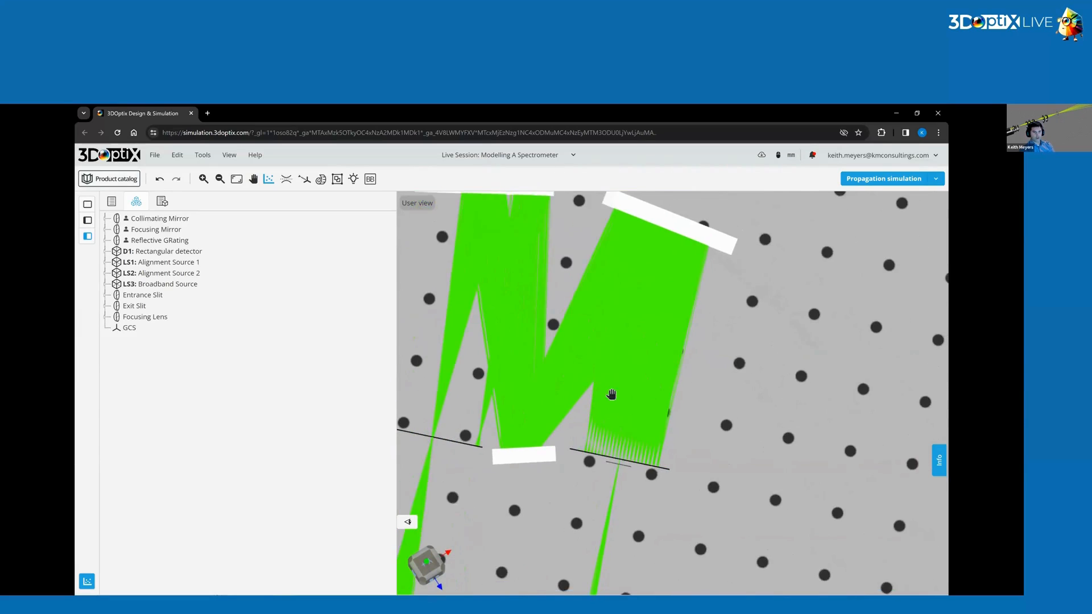
pyautogui.moveTo(611, 395); pyautogui.dragTo(616, 433, button='right')
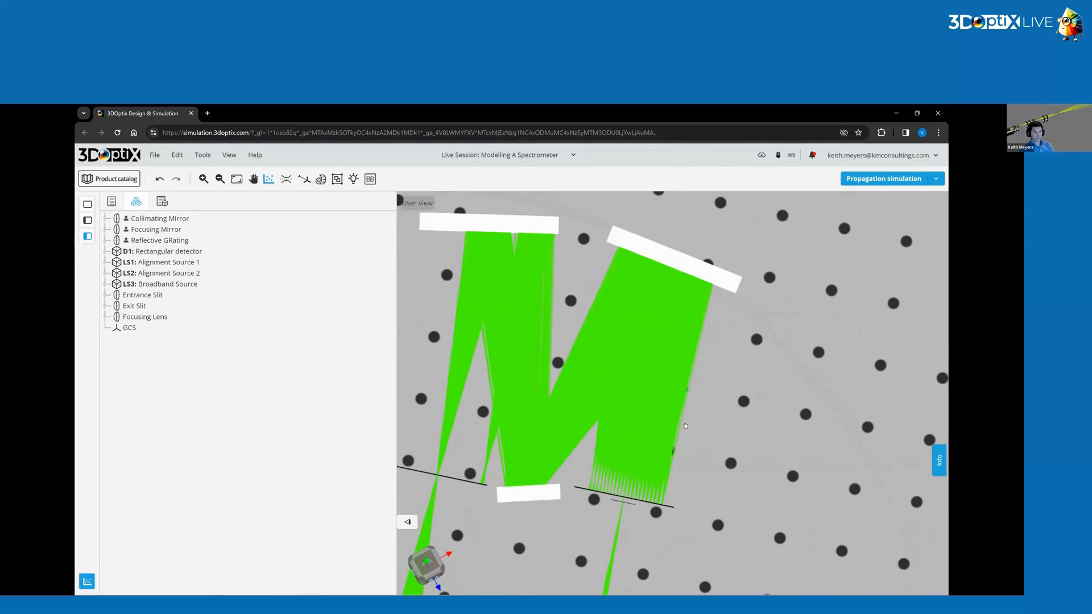
# Change the ray color palette to spectral ray colors.
pyautogui.click(231, 156)
pyautogui.moveTo(311, 226)
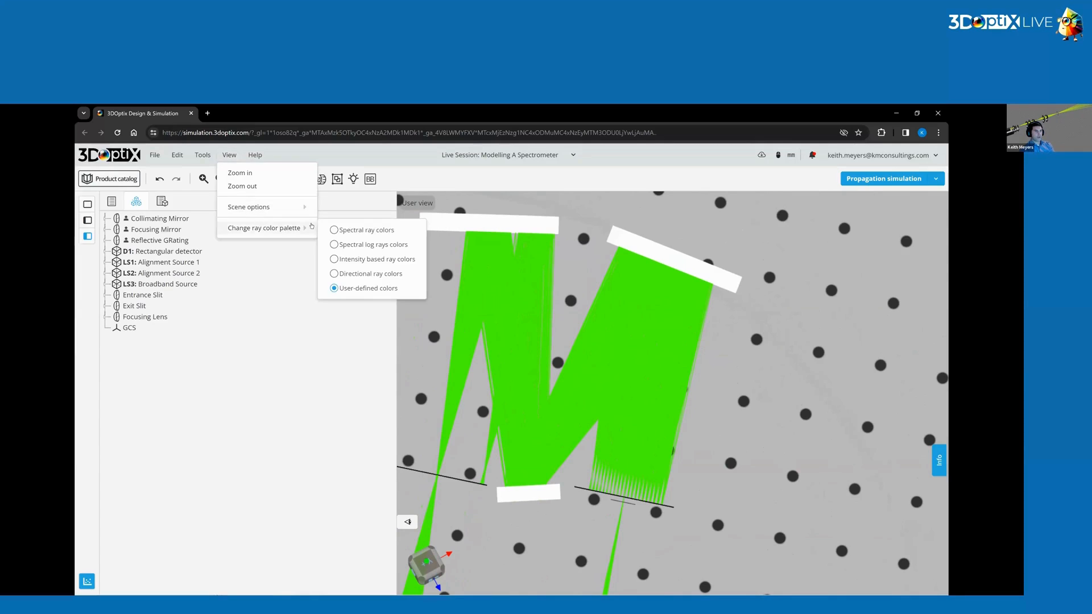
pyautogui.click(353, 232)
# Zoom in on the exit slit to examine the spectrally colored rays arriving at it.
pyautogui.moveTo(649, 444); pyautogui.dragTo(622, 489)
pyautogui.moveTo(594, 340); pyautogui.dragTo(592, 339, button='right')
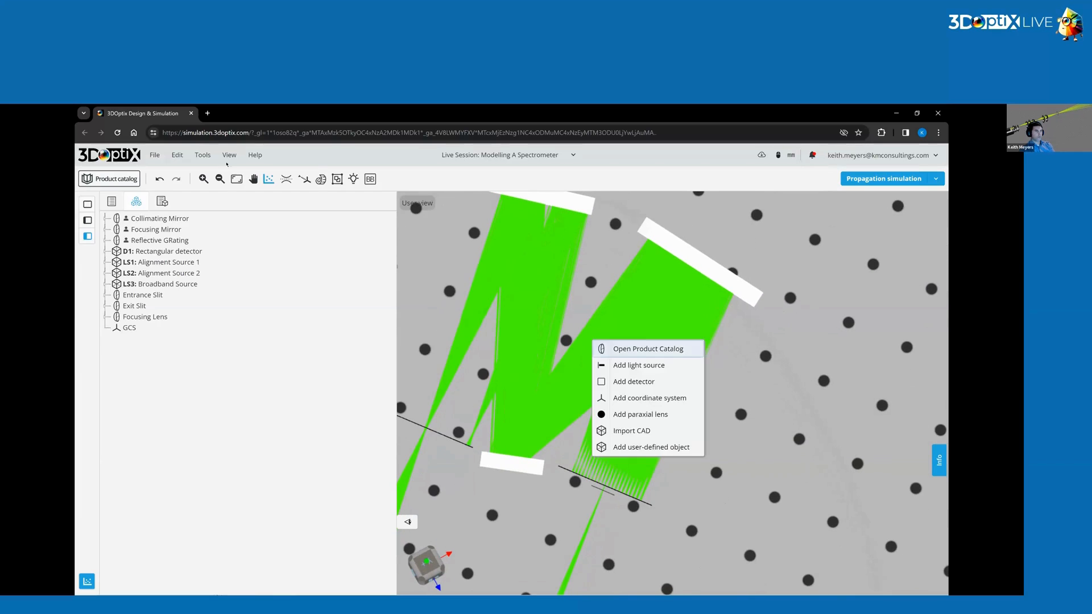
pyautogui.click(230, 157)
pyautogui.click(229, 154)
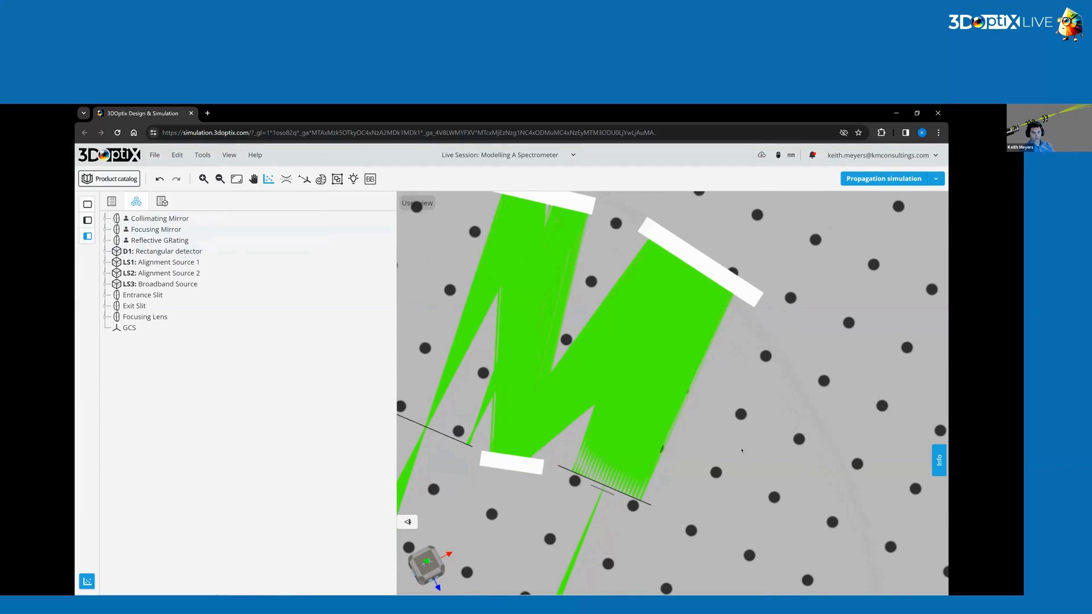
pyautogui.moveTo(620, 539); pyautogui.dragTo(629, 543)
pyautogui.scroll(5, 629, 542)
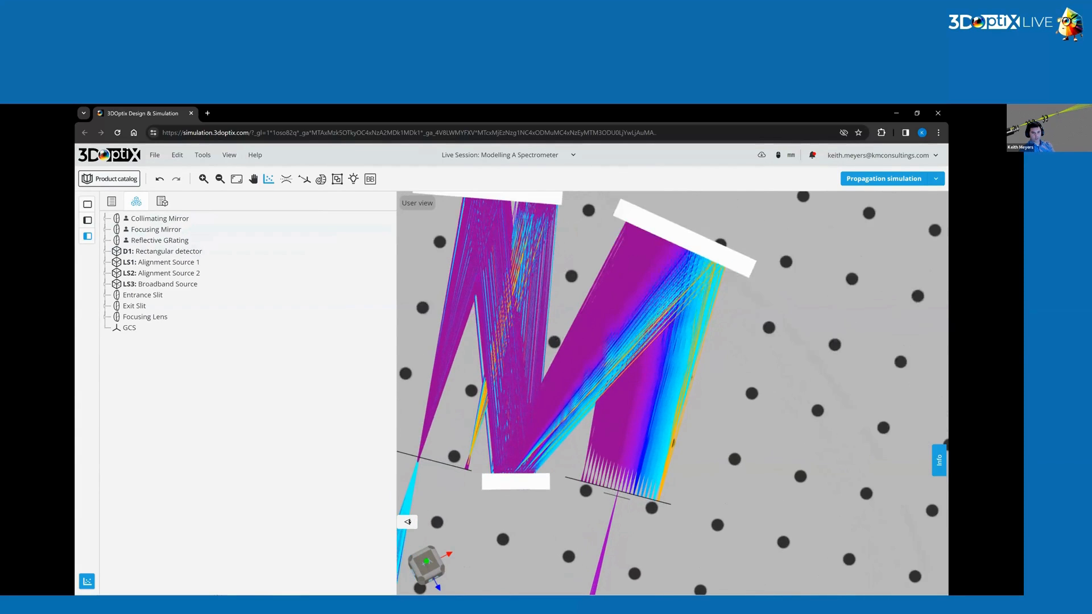
pyautogui.scroll(2, 572, 487)
pyautogui.moveTo(567, 487); pyautogui.dragTo(571, 487)
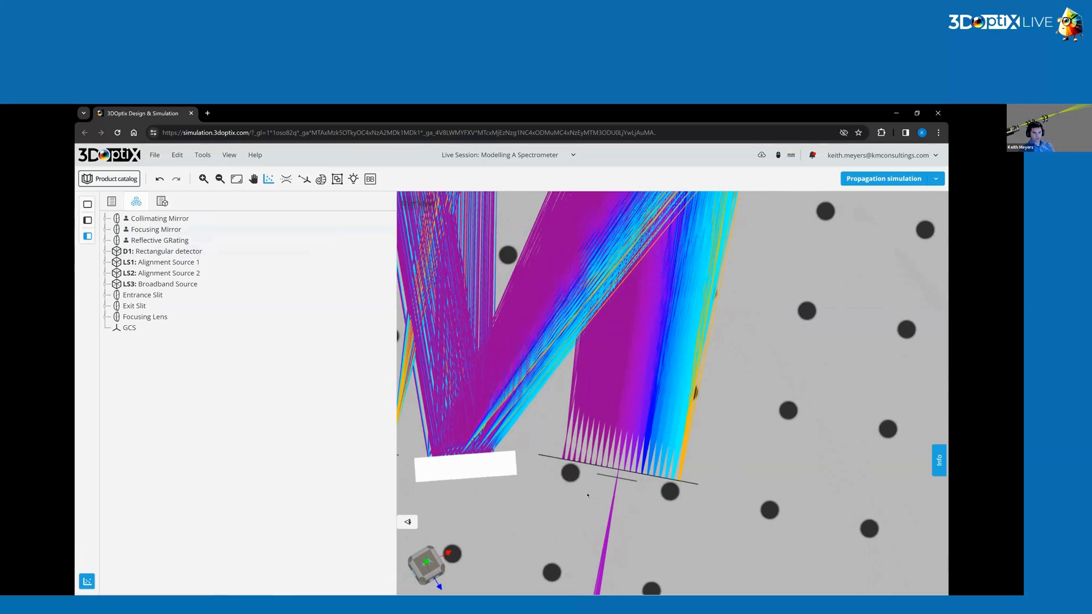
pyautogui.scroll(5, 588, 495)
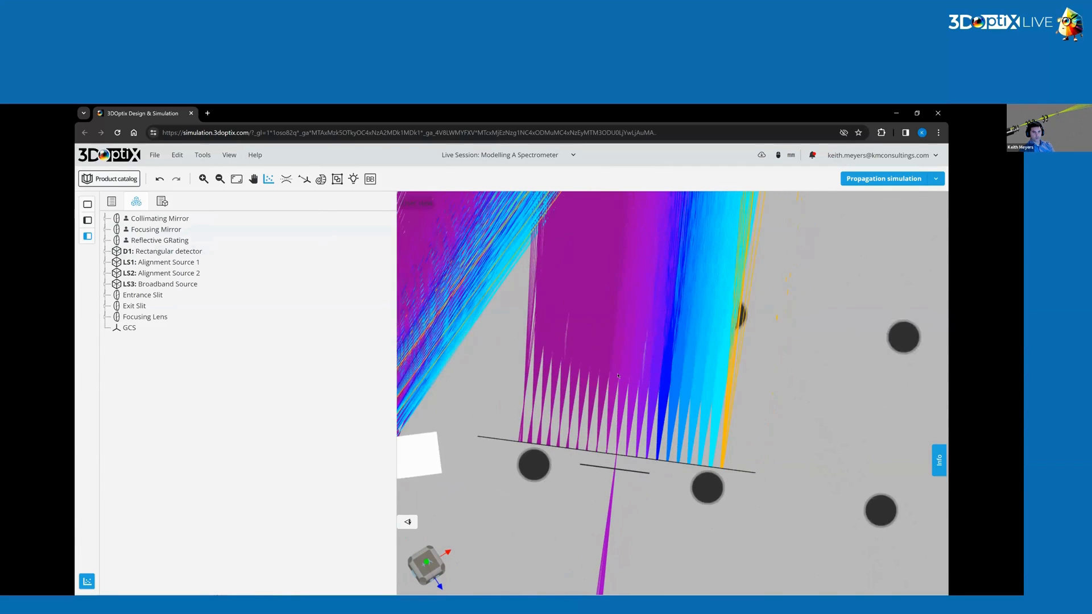
# Select the reflective grating and set its Y rotation angle to 194.39 degrees.
pyautogui.scroll(-5, 617, 375)
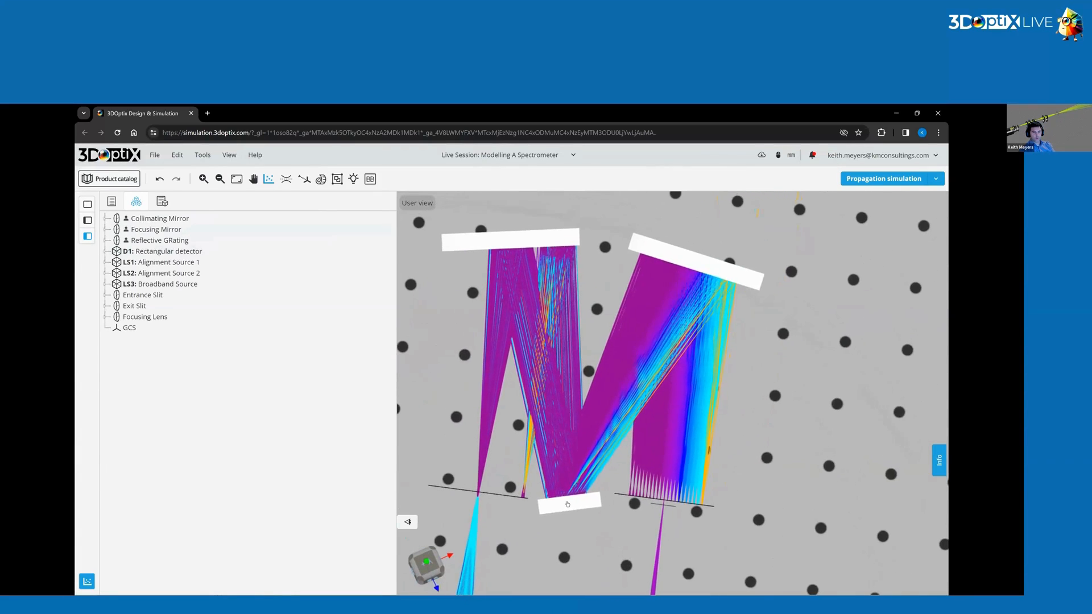
pyautogui.click(624, 469)
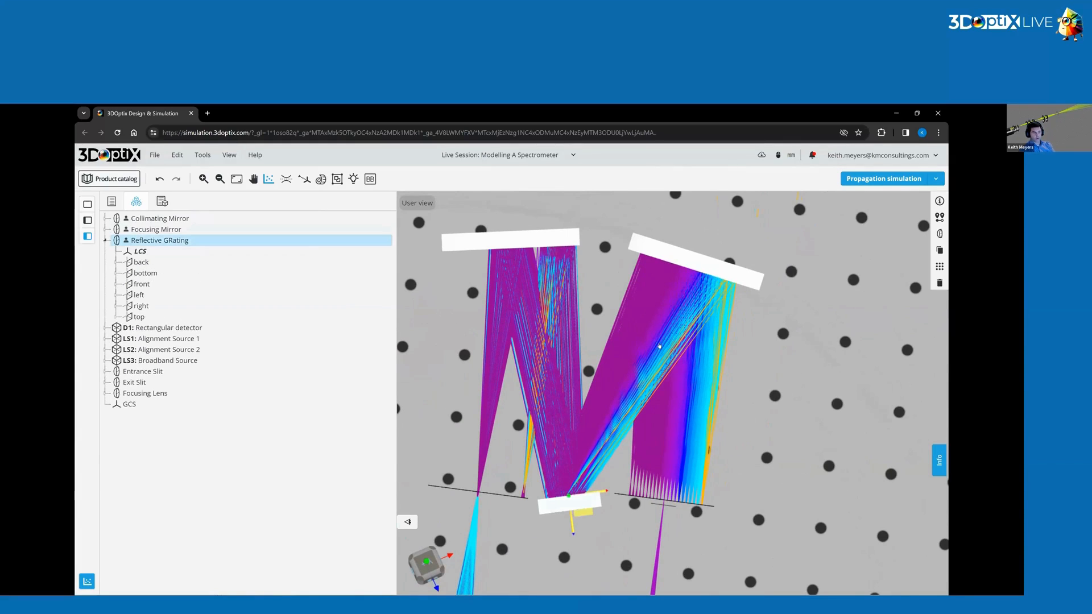
pyautogui.scroll(5, 674, 533)
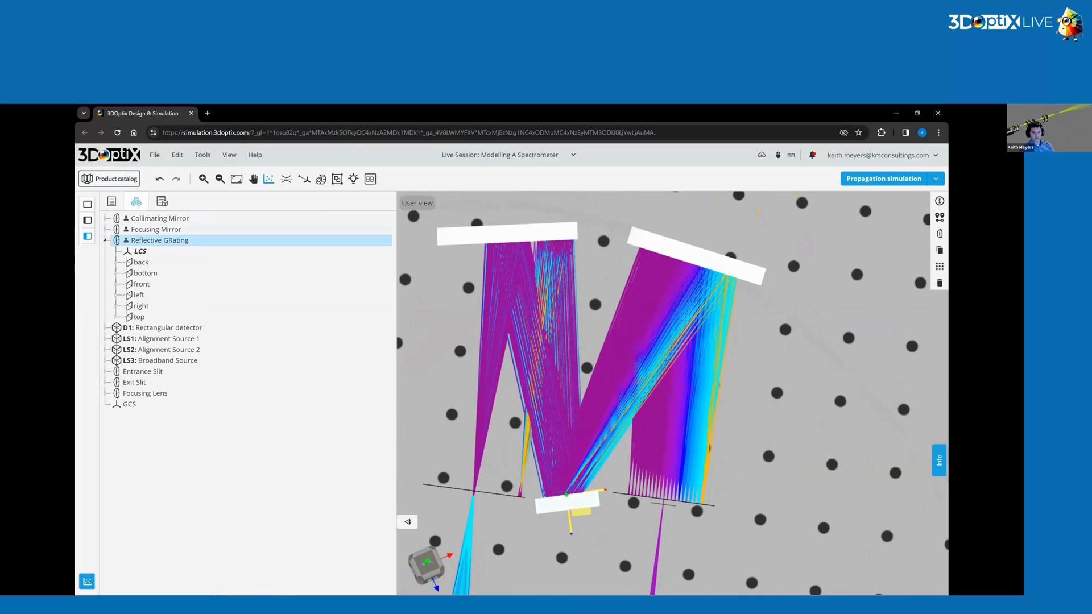
pyautogui.scroll(-2, 666, 483)
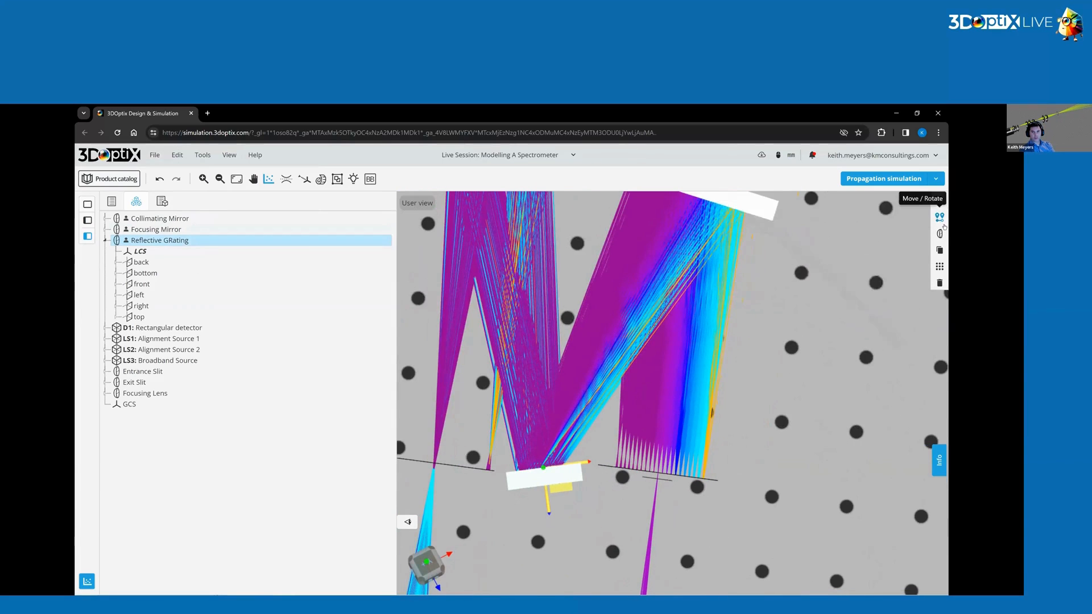
pyautogui.click(939, 216)
pyautogui.click(864, 283)
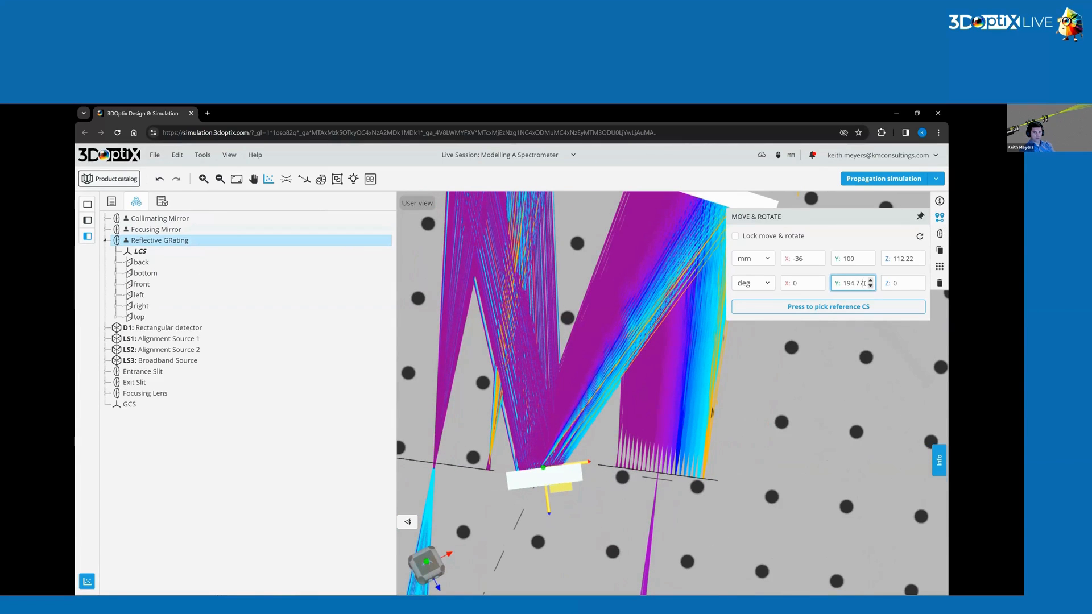
pyautogui.press('BackSpace')
pyautogui.press('BackSpace')
pyautogui.scroll(4, 675, 501)
pyautogui.moveTo(676, 496); pyautogui.dragTo(678, 483)
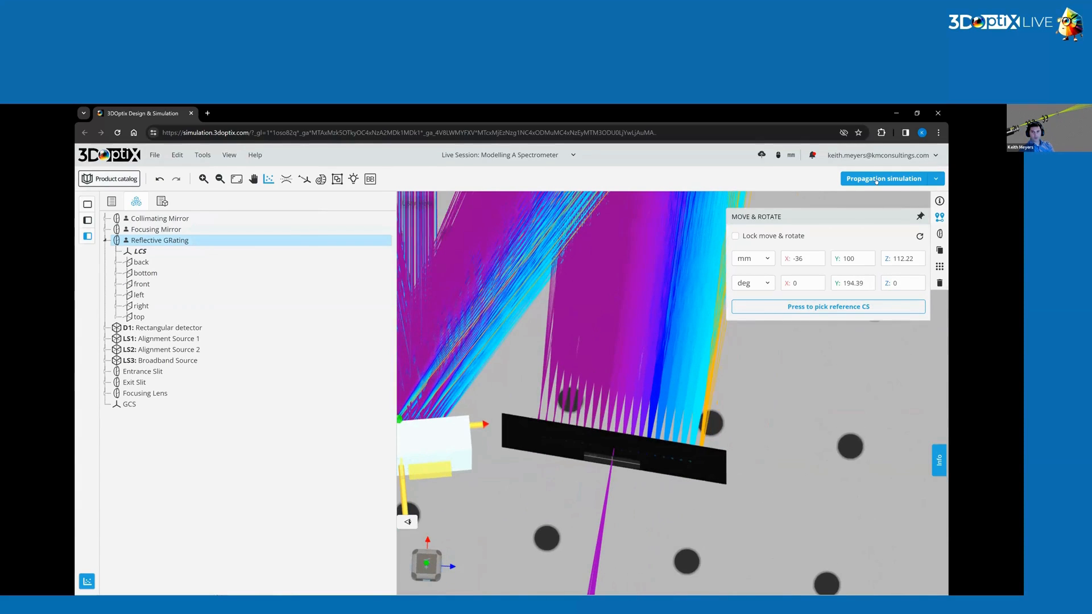
# Rerun the propagation simulation with the adjusted grating.
pyautogui.click(876, 180)
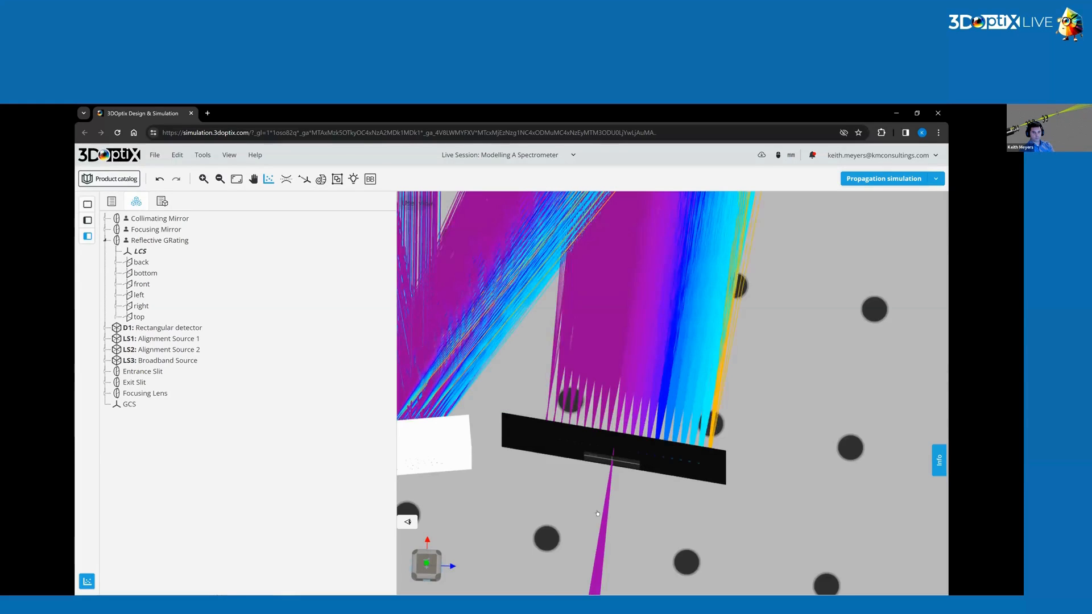
pyautogui.moveTo(597, 513); pyautogui.dragTo(596, 472)
pyautogui.scroll(8, 615, 455)
pyautogui.scroll(-8, 601, 430)
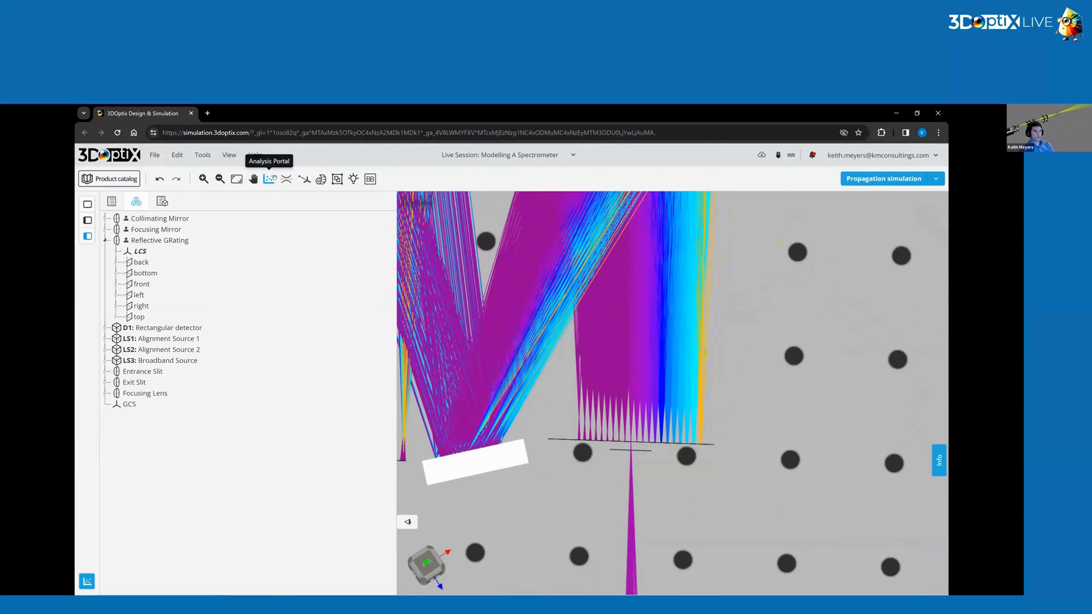
# Open the Analysis Portal and run the incoherent irradiance spot analysis on the rectangular detector.
pyautogui.click(269, 180)
pyautogui.click(428, 435)
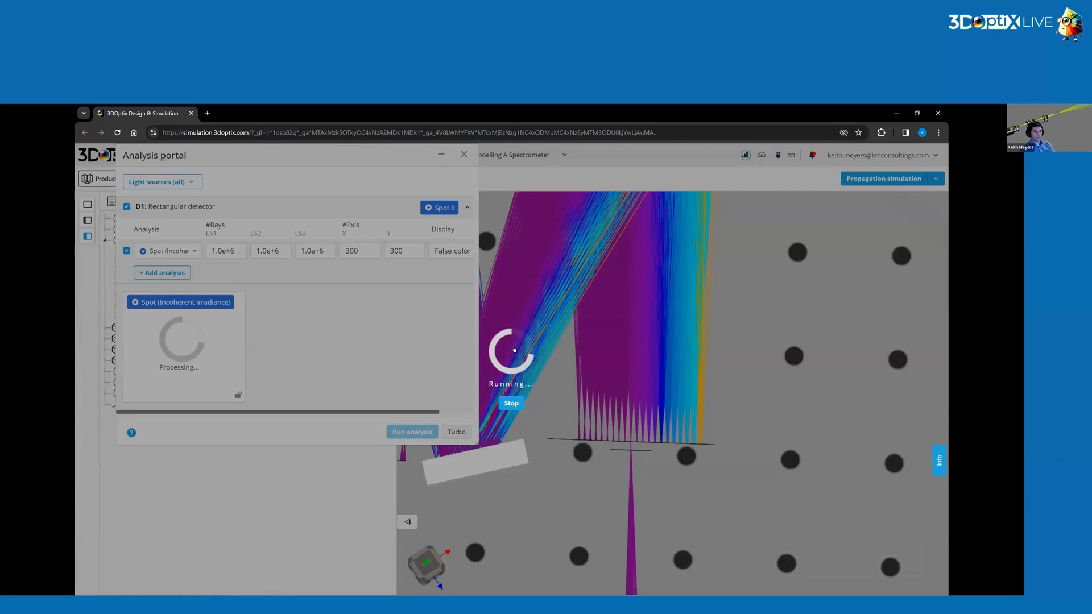
pyautogui.click(512, 404)
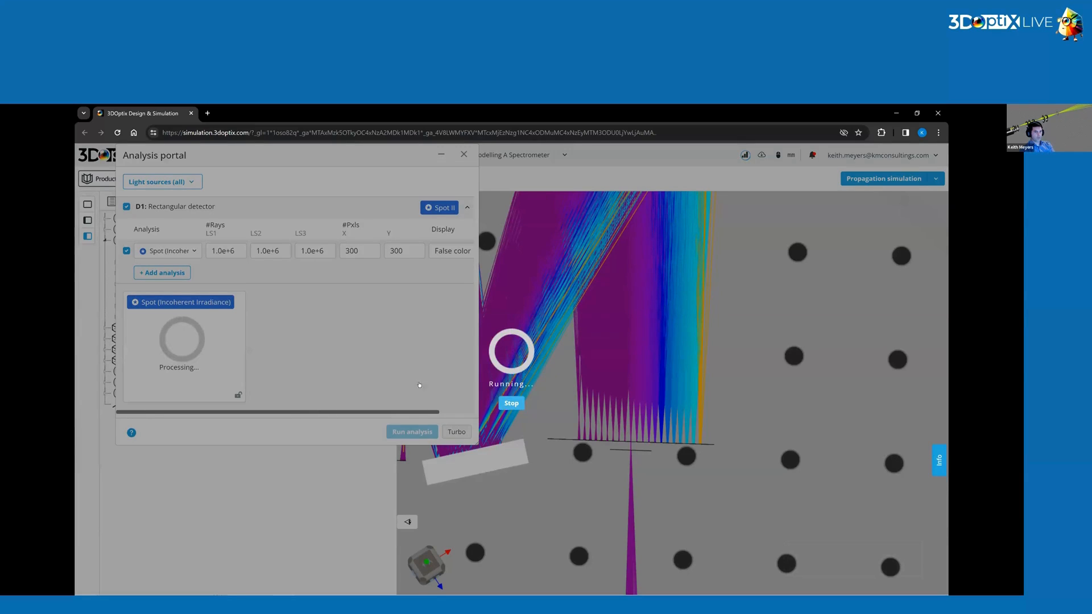
pyautogui.click(413, 311)
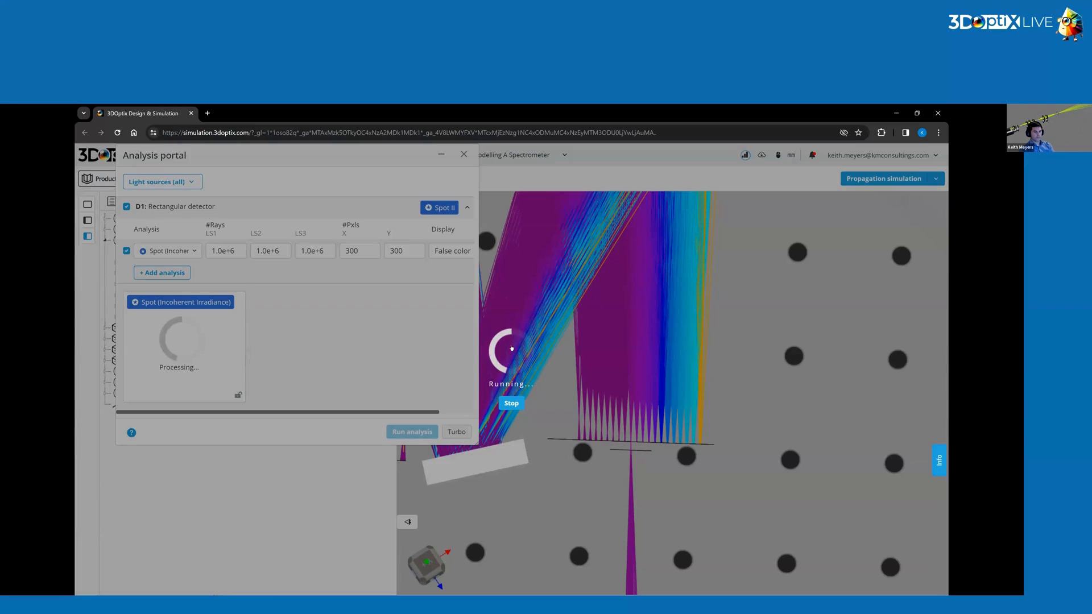
pyautogui.click(511, 403)
pyautogui.click(413, 313)
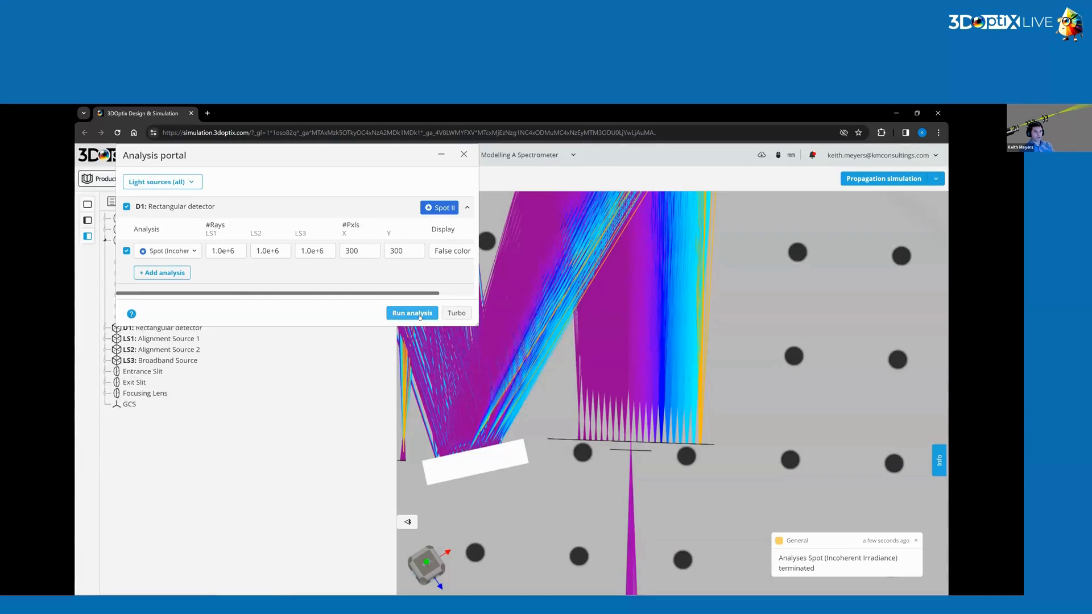
pyautogui.click(411, 313)
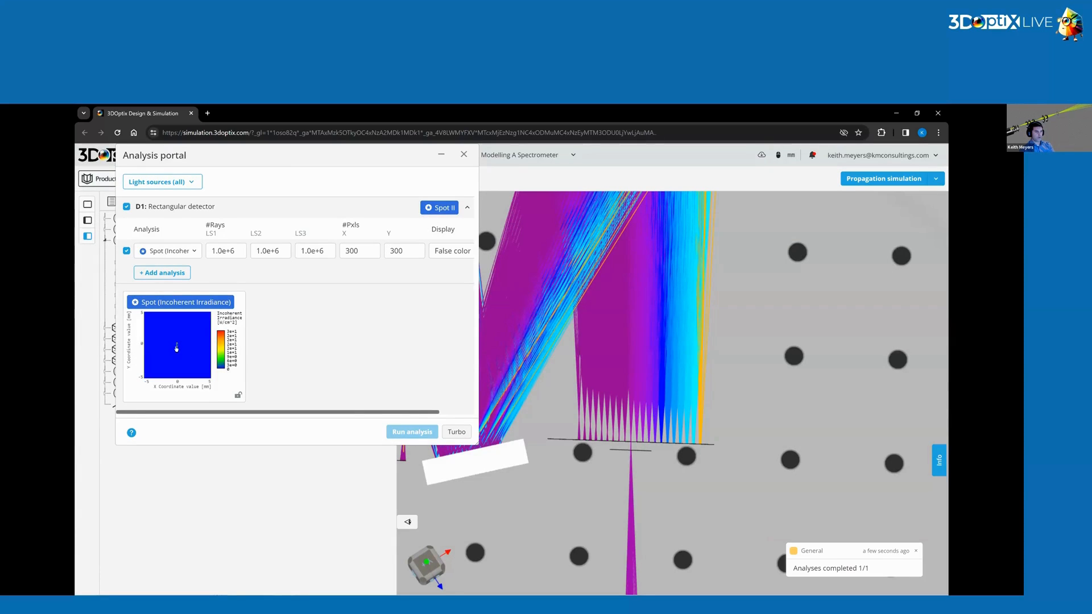
# Open the detector spot result and filter its wavelengths to show only 390 nm.
pyautogui.click(304, 337)
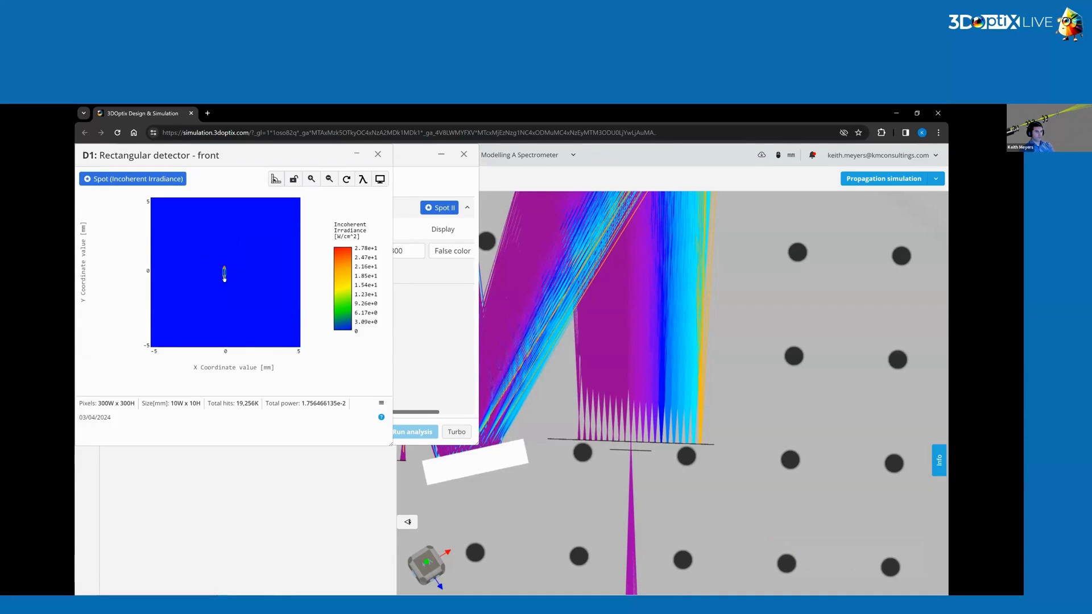
pyautogui.scroll(5, 225, 274)
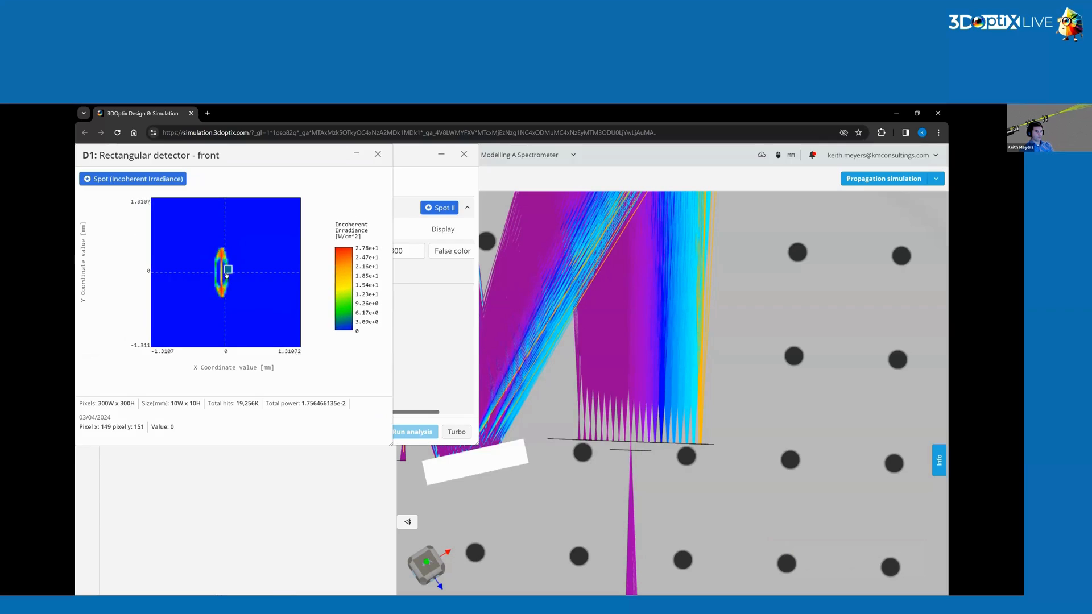
pyautogui.click(363, 179)
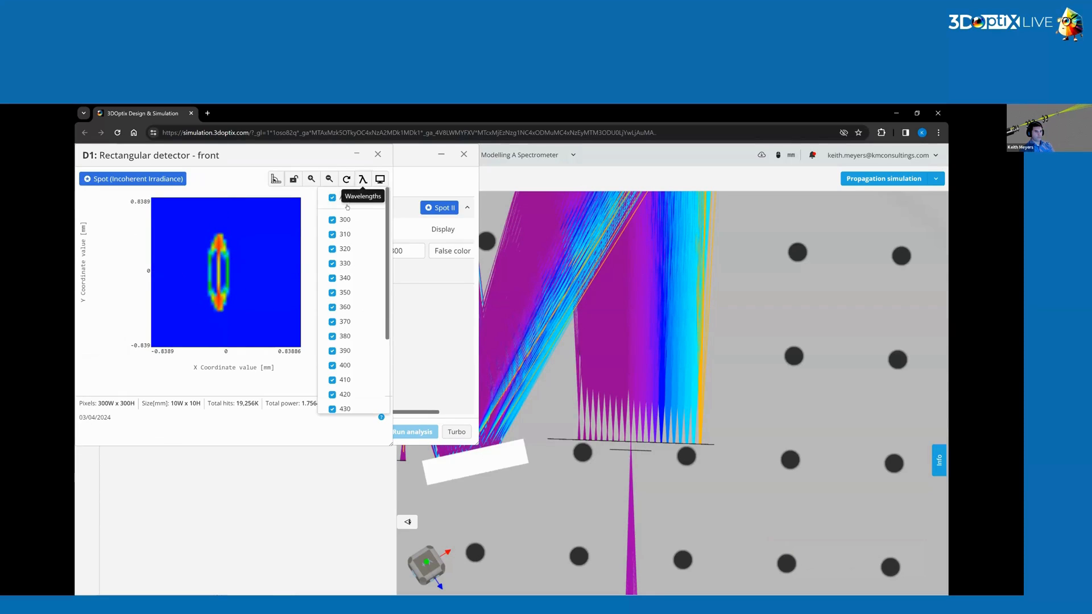
pyautogui.click(333, 199)
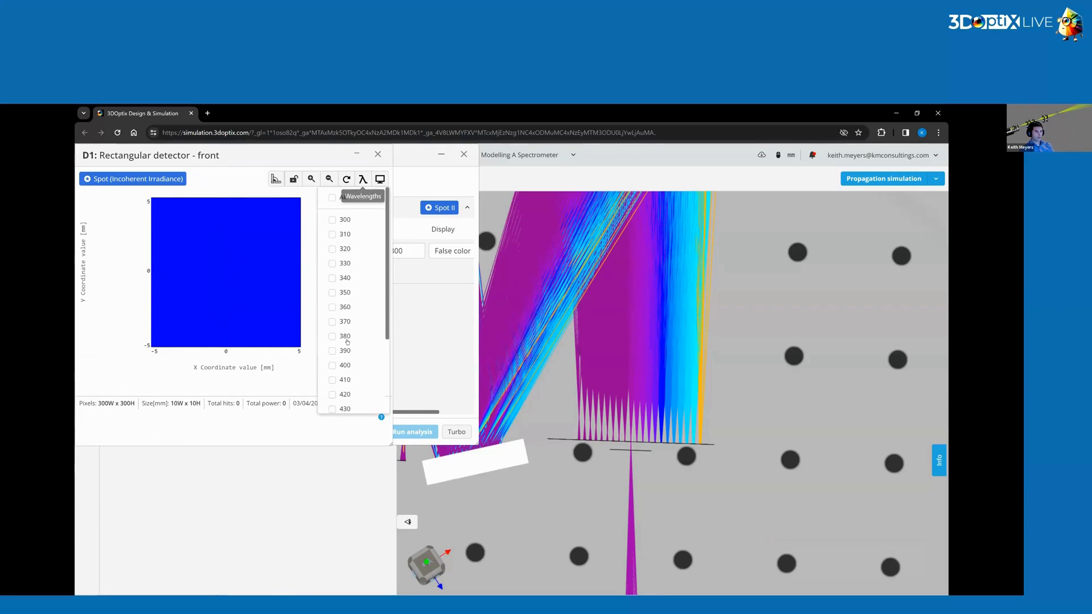
pyautogui.click(332, 365)
pyautogui.click(332, 351)
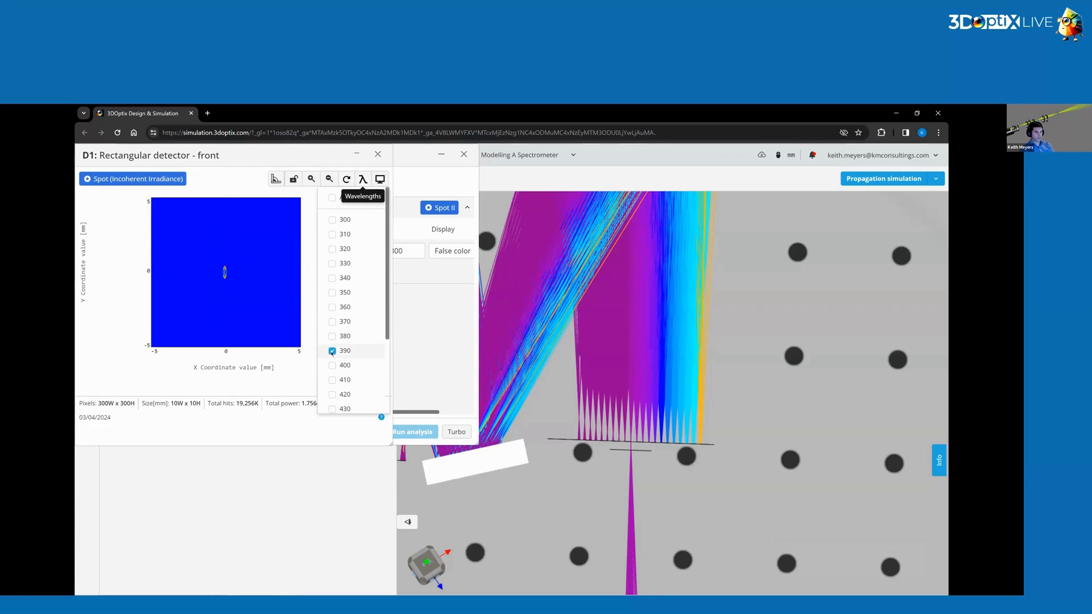
pyautogui.click(333, 336)
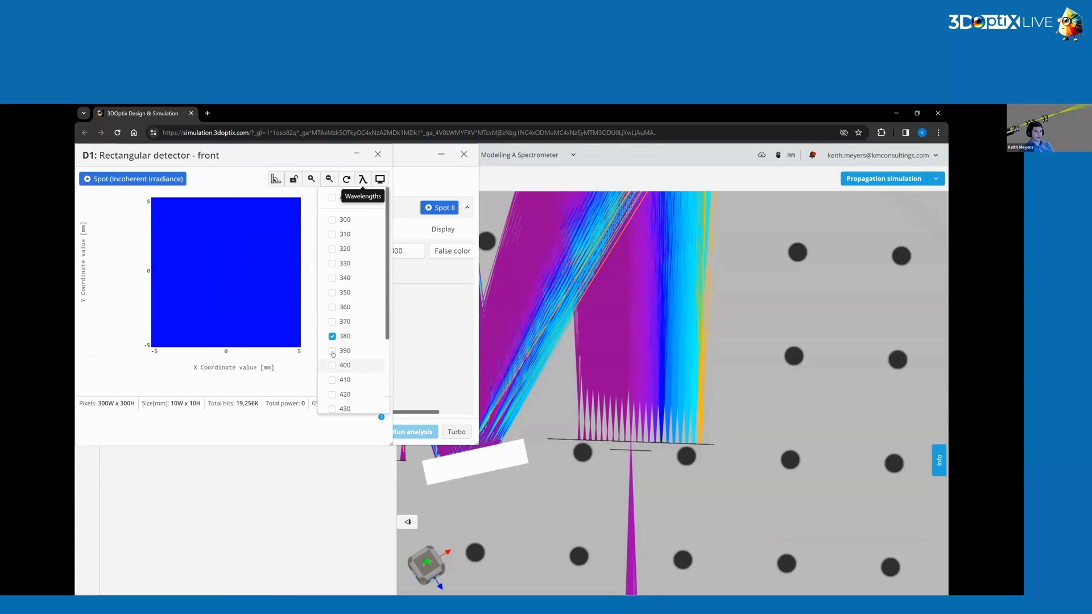
pyautogui.click(333, 351)
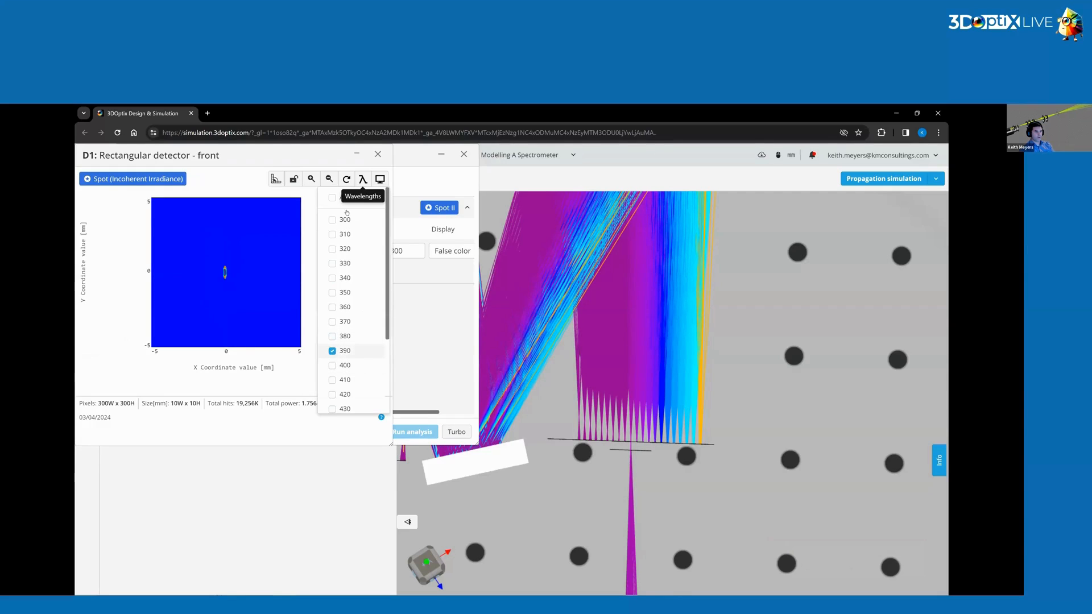
pyautogui.click(363, 179)
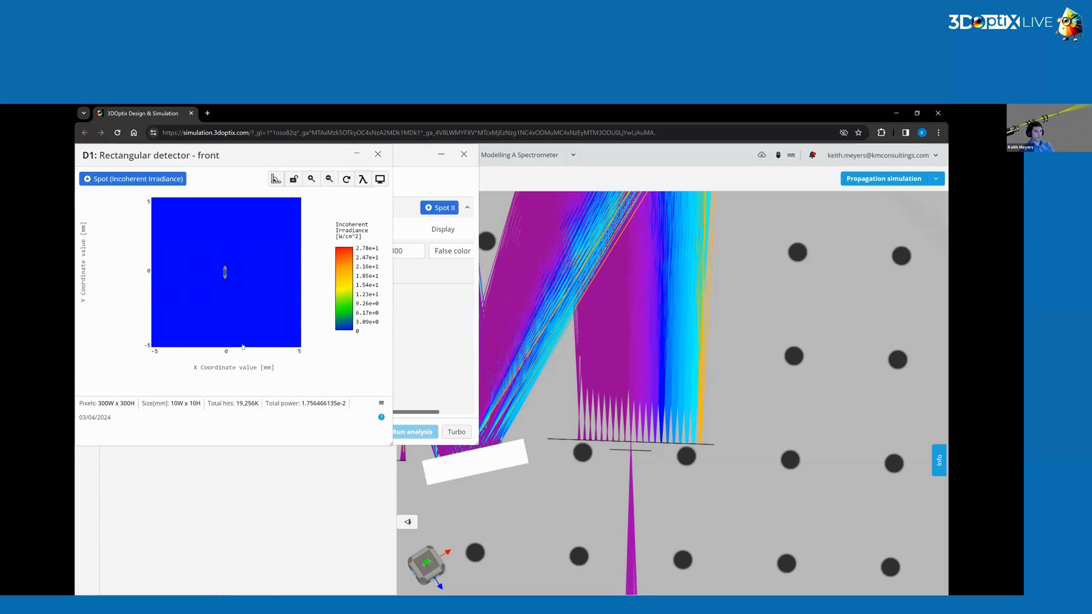
pyautogui.scroll(3, 227, 261)
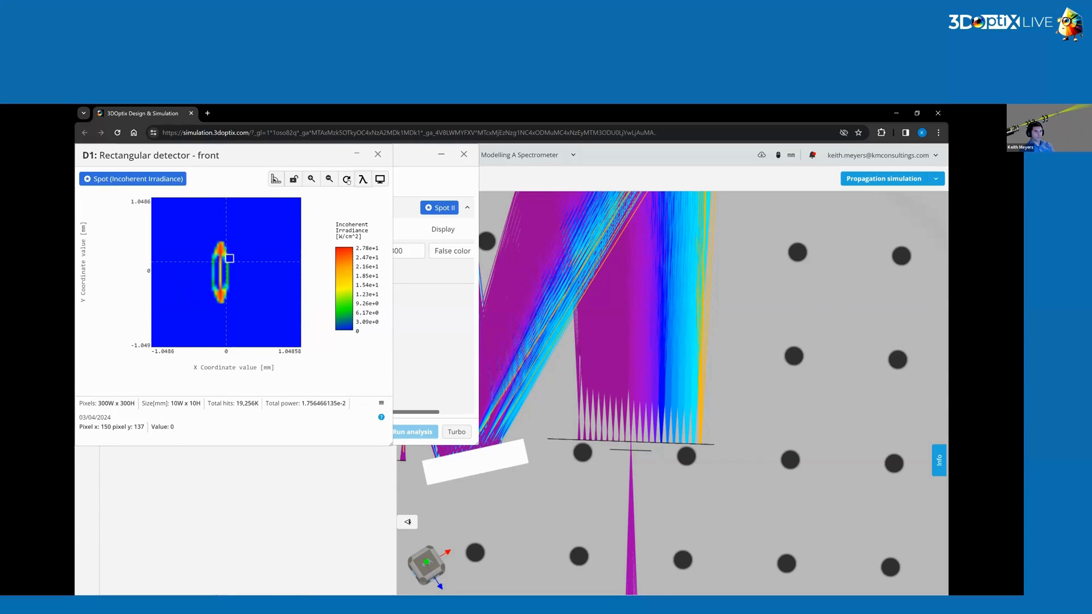
# Close the analysis windows and orbit around the spectrometer layout to examine the dispersed rays.
pyautogui.click(377, 154)
pyautogui.click(464, 154)
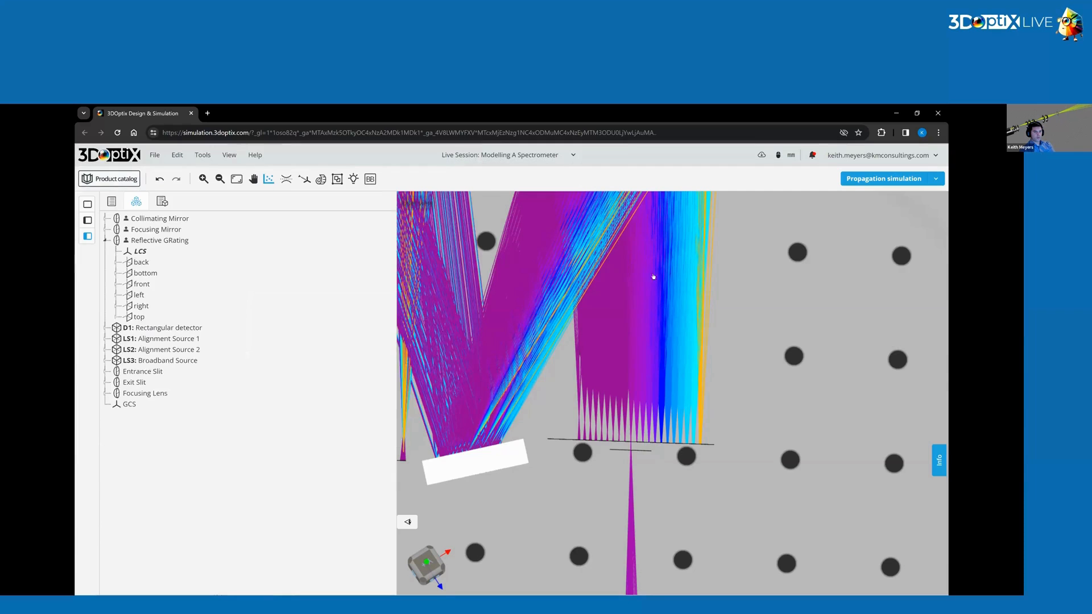
pyautogui.scroll(-3, 652, 275)
pyautogui.scroll(-3, 604, 349)
pyautogui.moveTo(593, 283); pyautogui.dragTo(604, 412, button='right')
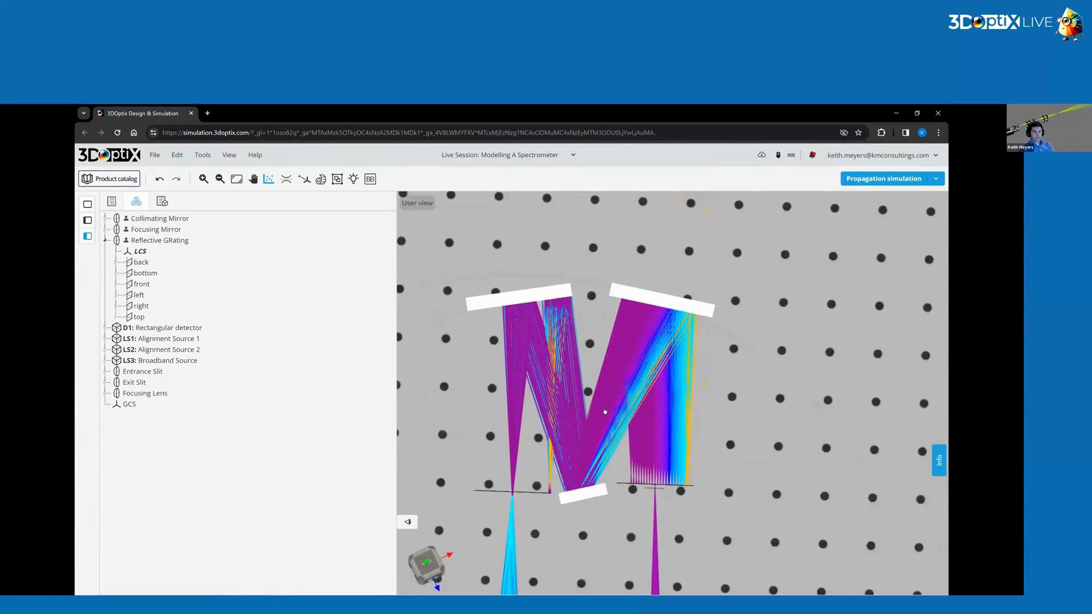
pyautogui.moveTo(604, 412); pyautogui.dragTo(574, 487)
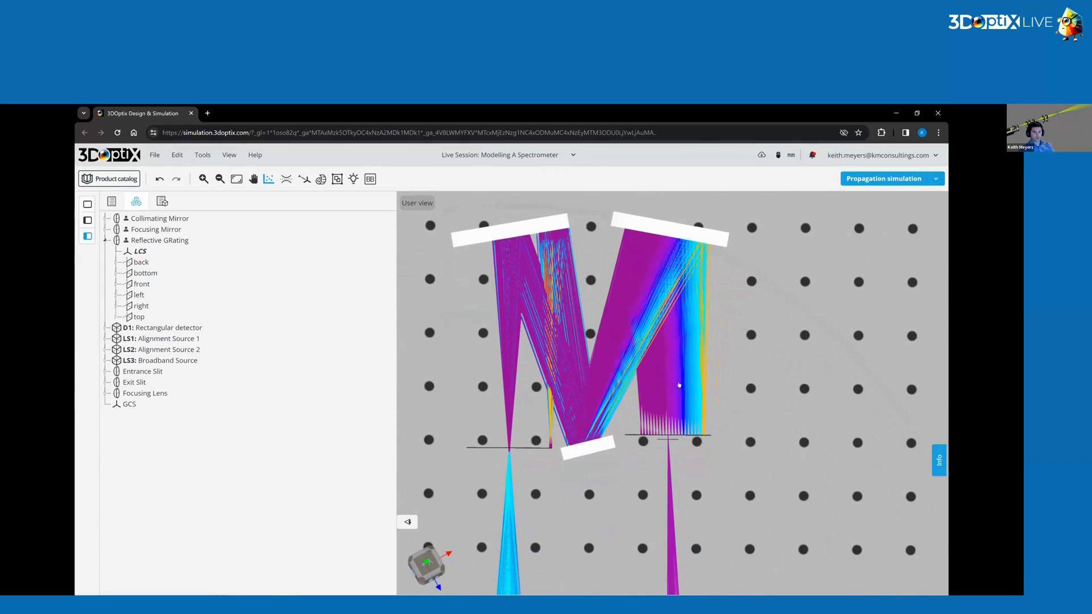
pyautogui.moveTo(678, 385)
pyautogui.mouseDown()
pyautogui.moveTo(657, 377)
pyautogui.moveTo(674, 398)
pyautogui.moveTo(663, 380)
pyautogui.mouseUp()
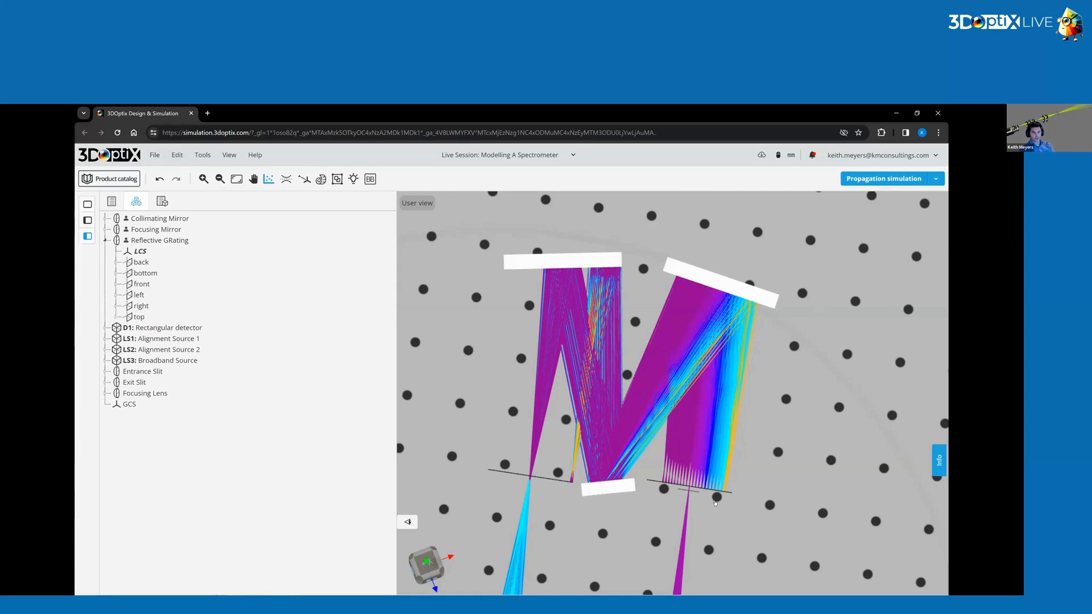
pyautogui.moveTo(698, 502); pyautogui.dragTo(628, 464)
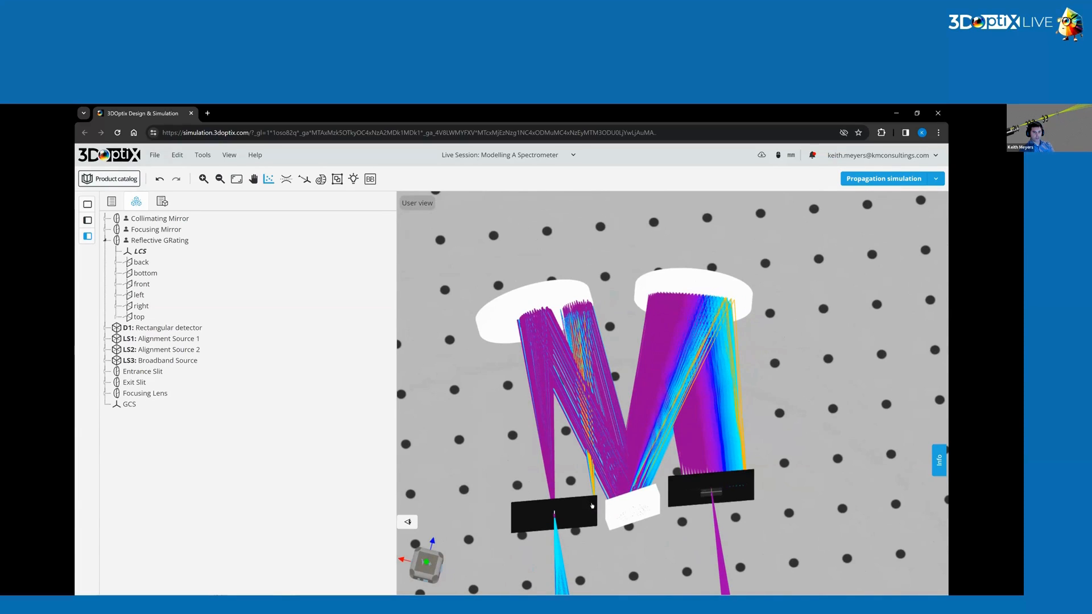
pyautogui.moveTo(592, 505); pyautogui.dragTo(595, 510)
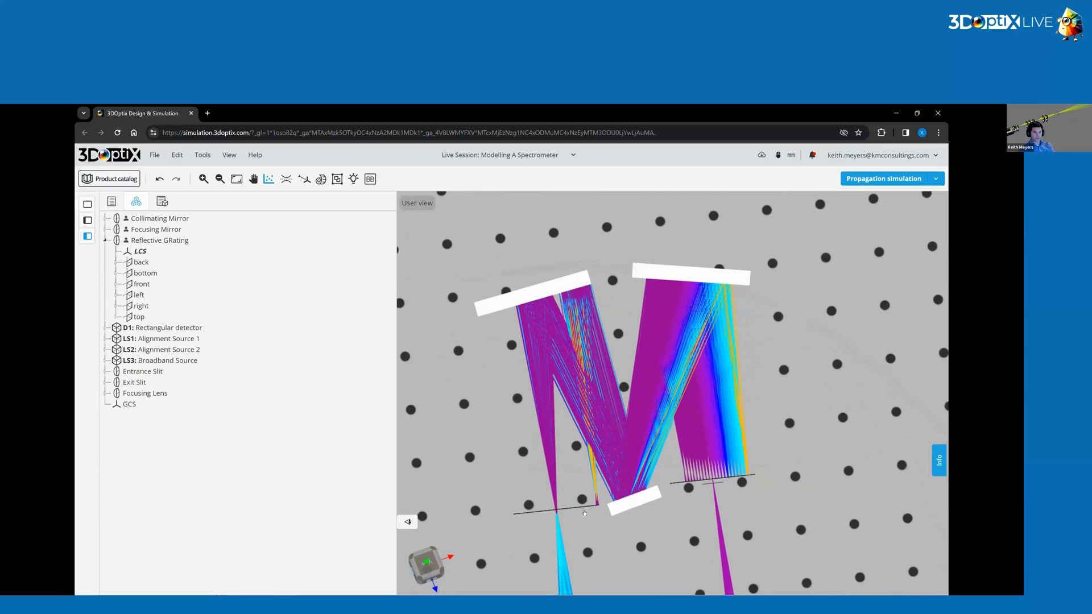
pyautogui.moveTo(746, 418); pyautogui.dragTo(561, 433)
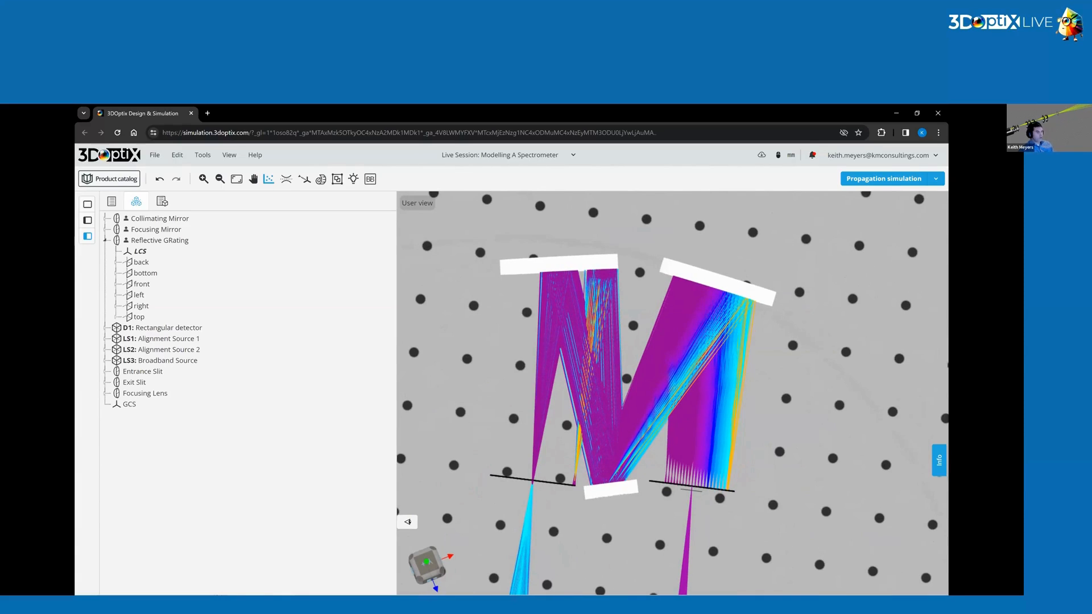